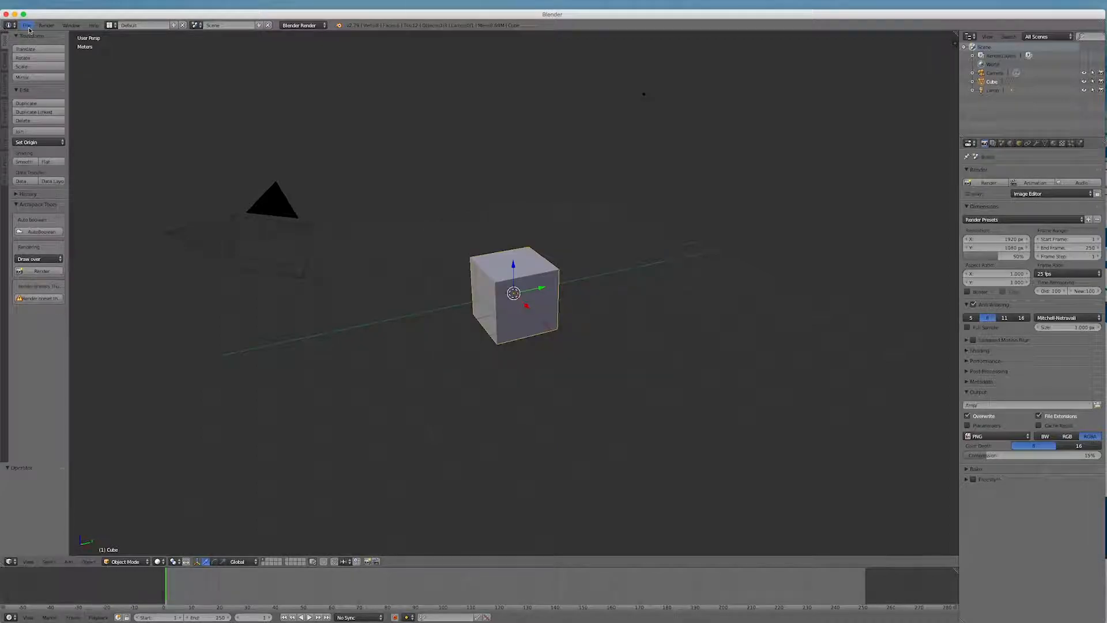
Step: Enable Zoom To Mouse Position and Rotate Around Selection in the interface section of the user preferences
{"action": "left_click", "coordinate": [28, 26]}
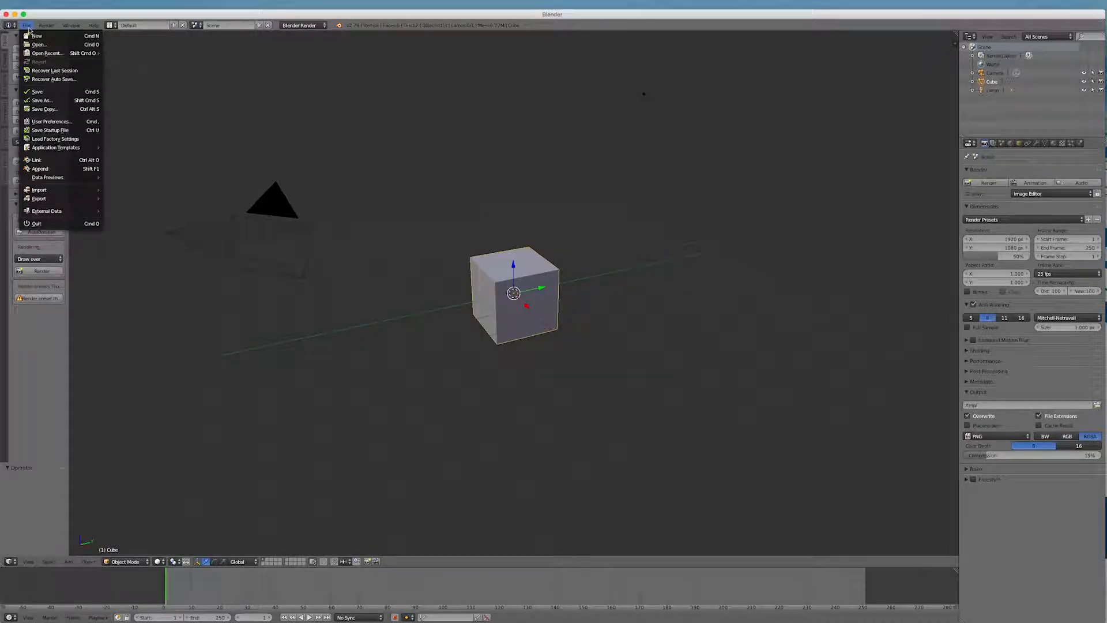
{"action": "left_click", "coordinate": [52, 122]}
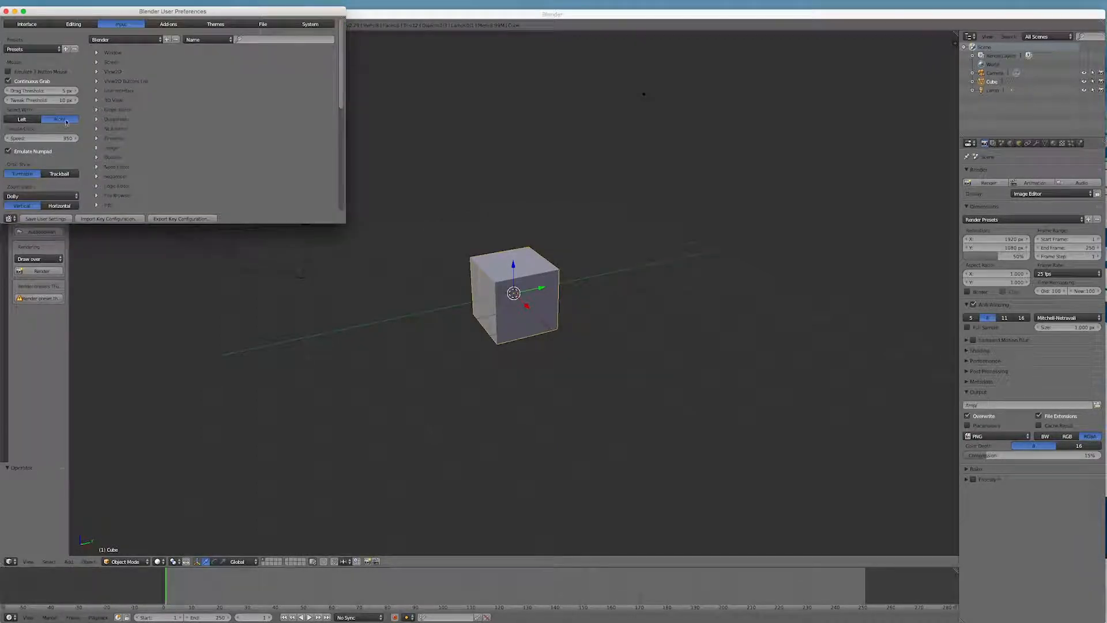
{"action": "left_click", "coordinate": [27, 23]}
{"action": "left_click", "coordinate": [127, 87]}
{"action": "left_click", "coordinate": [127, 77]}
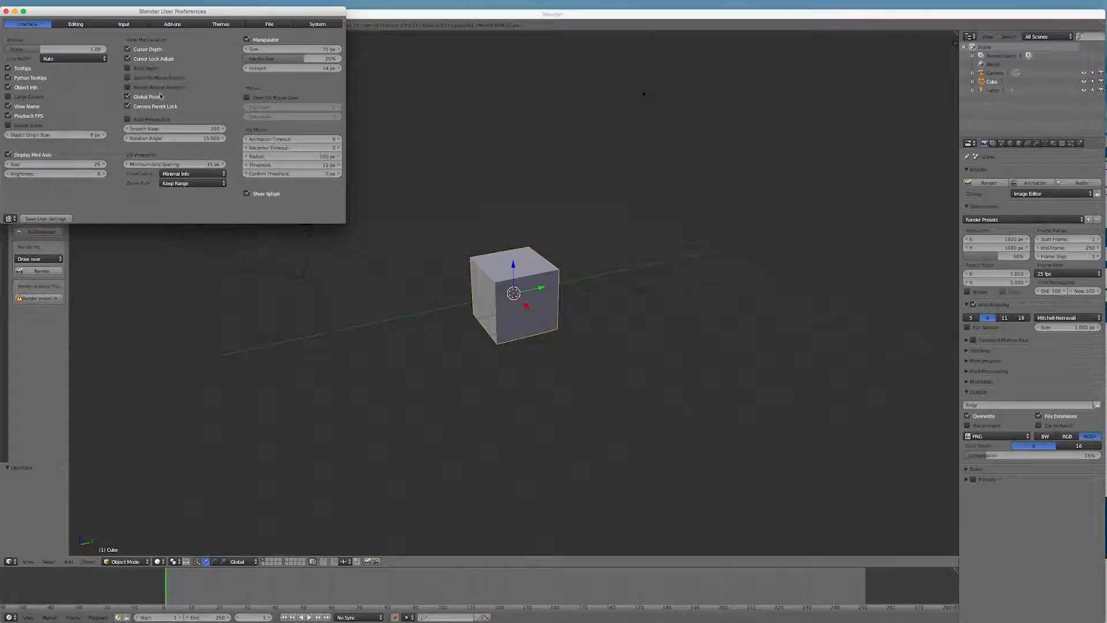
{"action": "left_click", "coordinate": [128, 87]}
{"action": "left_click", "coordinate": [129, 78]}
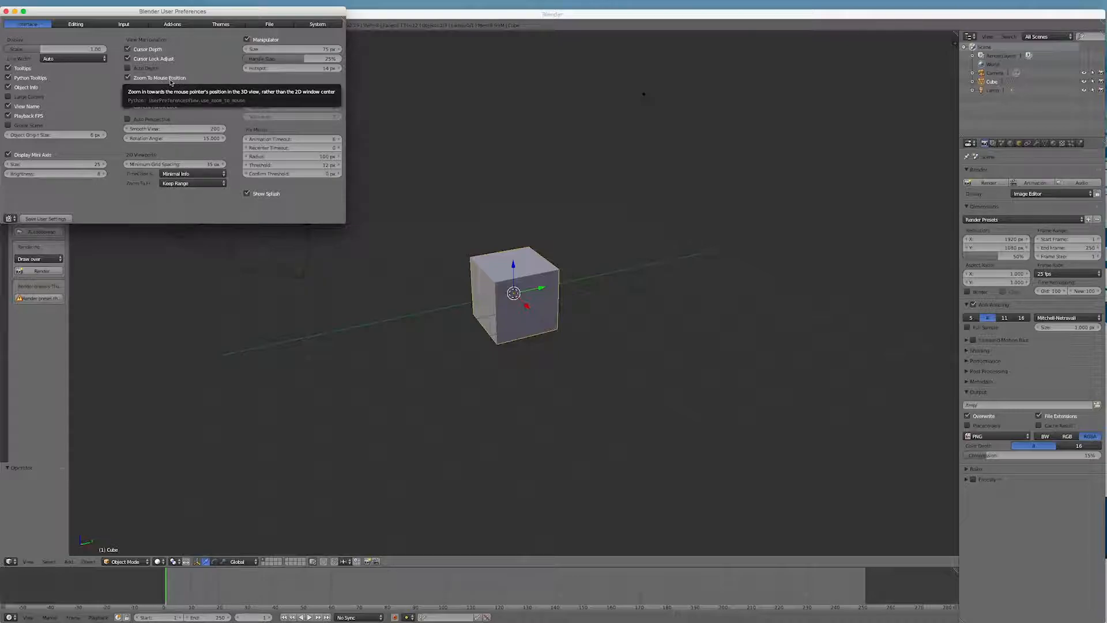
Step: Make sure Emulate Numpad is enabled in the input preferences
{"action": "left_click", "coordinate": [118, 26]}
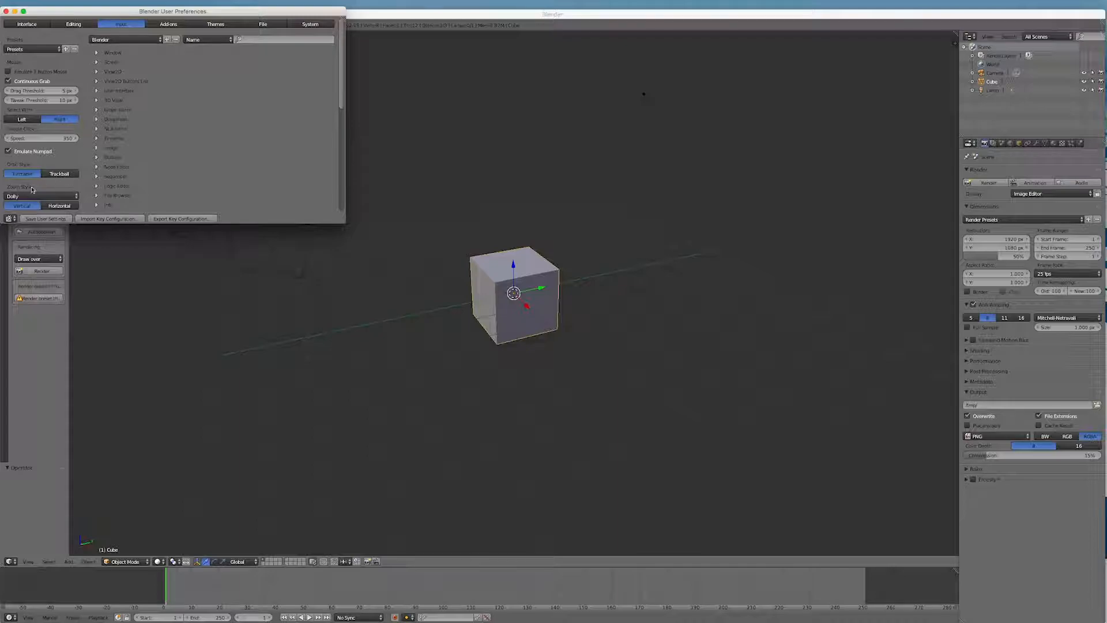
{"action": "left_click", "coordinate": [8, 152]}
{"action": "left_click", "coordinate": [8, 153]}
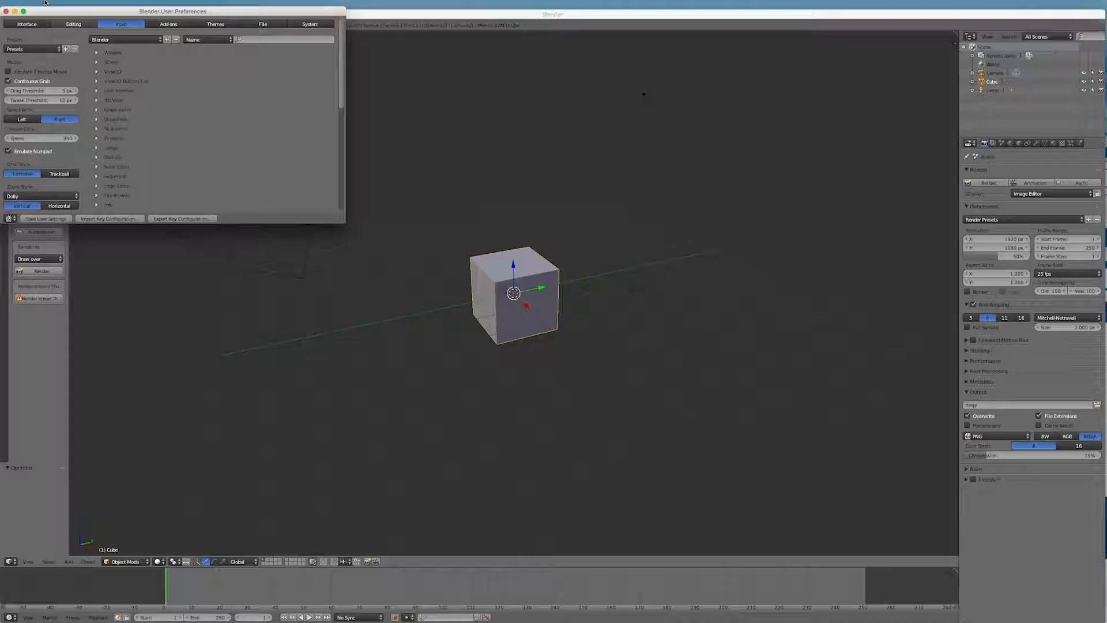
Step: Close the user preferences and save the current setup as the startup file
{"action": "left_click", "coordinate": [6, 11]}
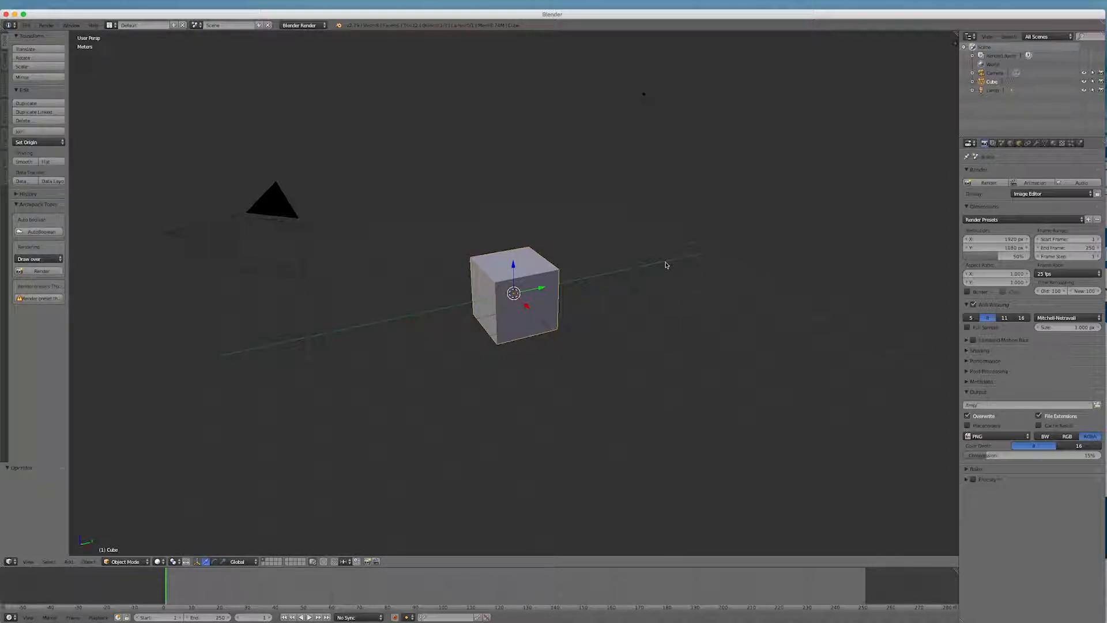
{"action": "key", "text": "ctrl+u"}
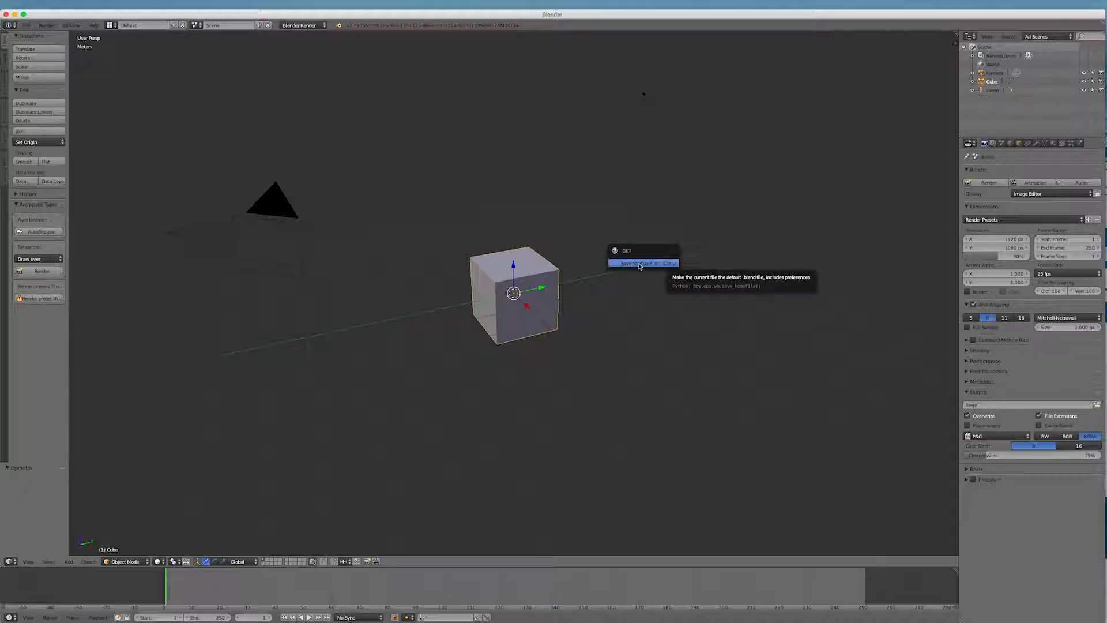
{"action": "left_click", "coordinate": [644, 264]}
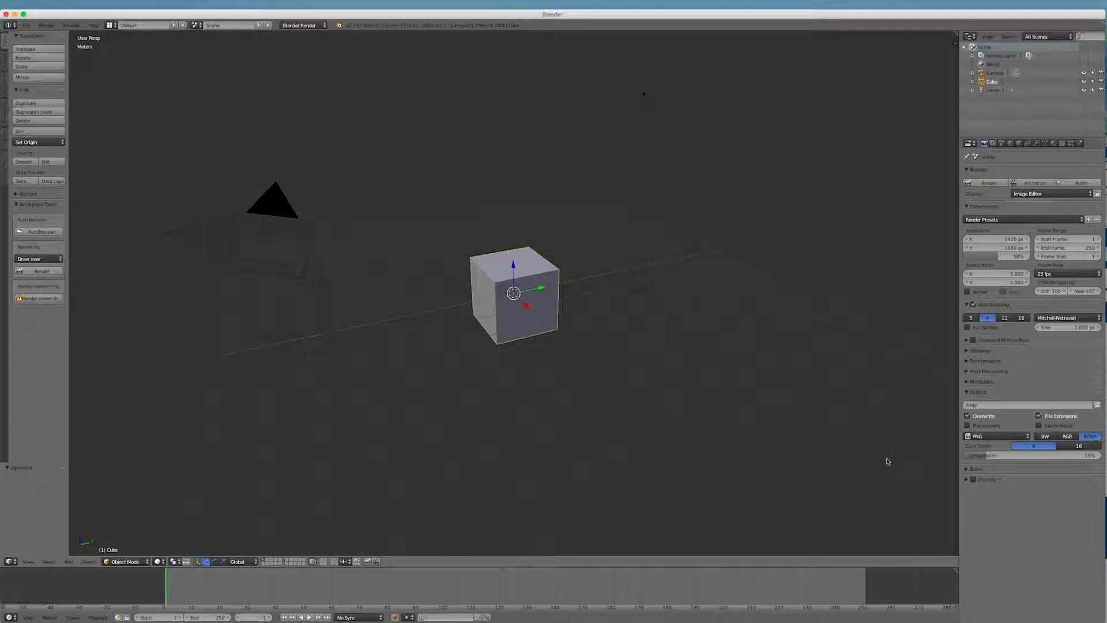
Step: Show and widen the 3D view's properties sidebar, and enable and expand its Background Images section
{"action": "key", "text": "n"}
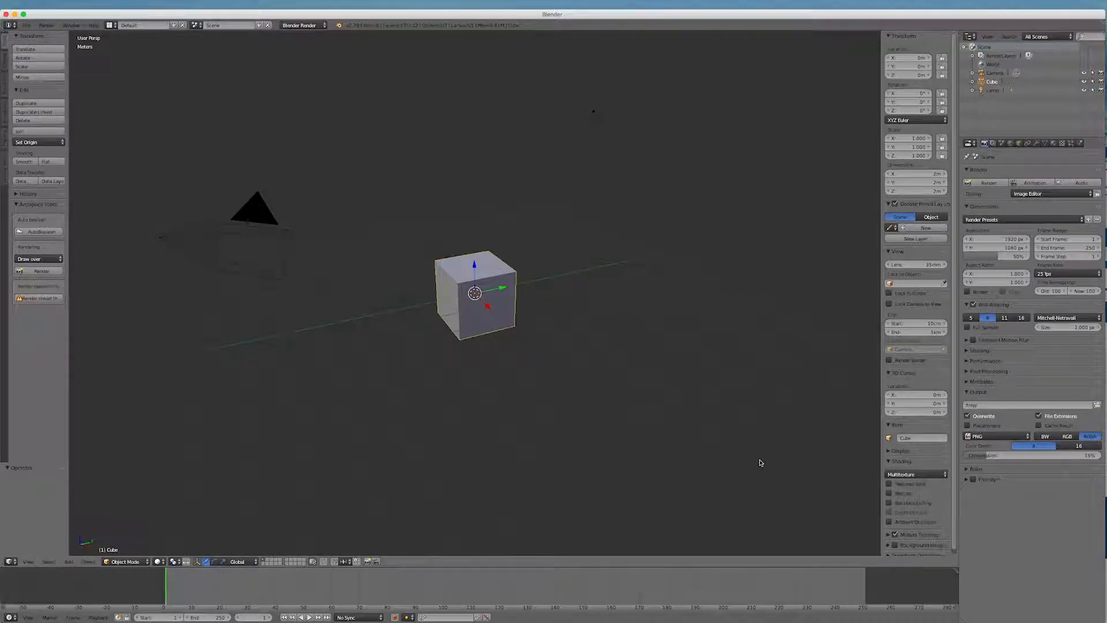
{"action": "scroll", "coordinate": [918, 487], "scroll_direction": "down", "scroll_amount": 1}
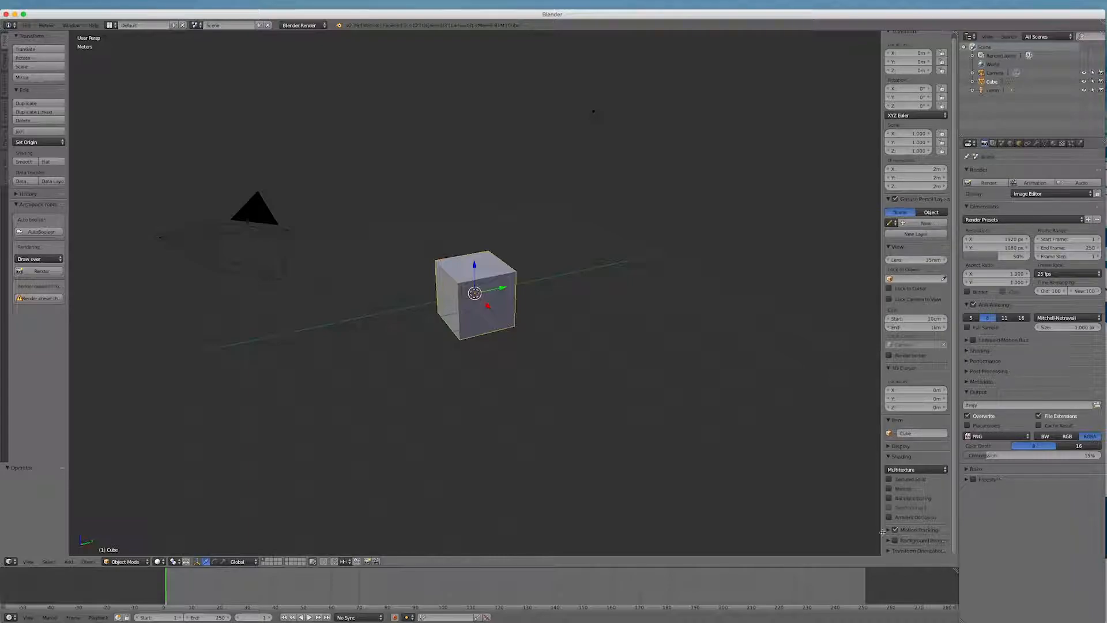
{"action": "left_click_drag", "start_coordinate": [880, 517], "coordinate": [835, 519]}
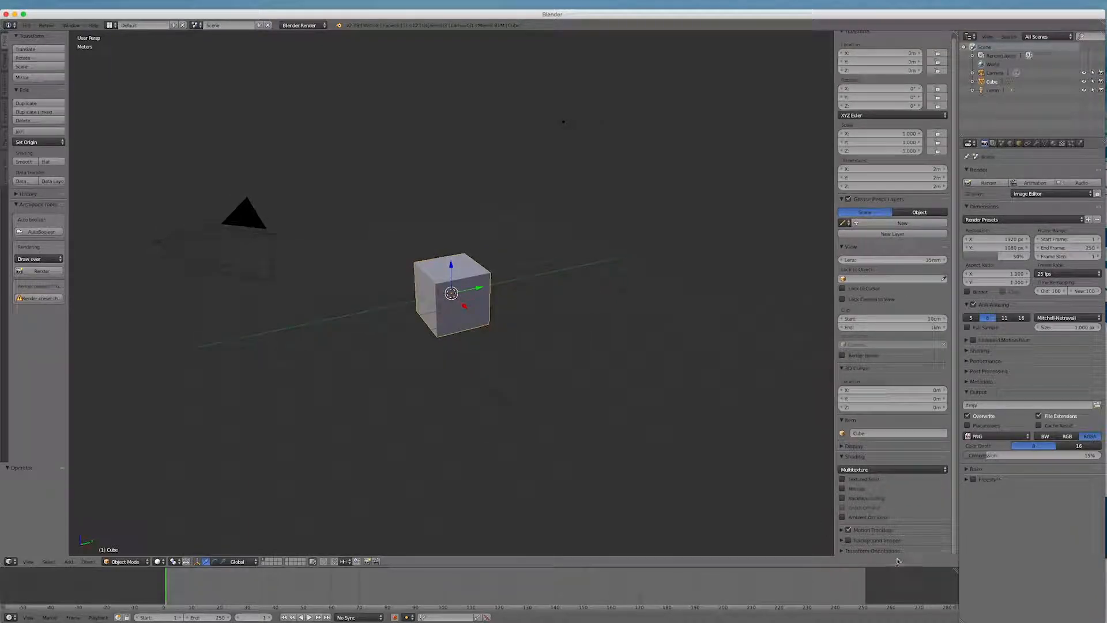
{"action": "left_click", "coordinate": [848, 541]}
{"action": "left_click", "coordinate": [841, 541]}
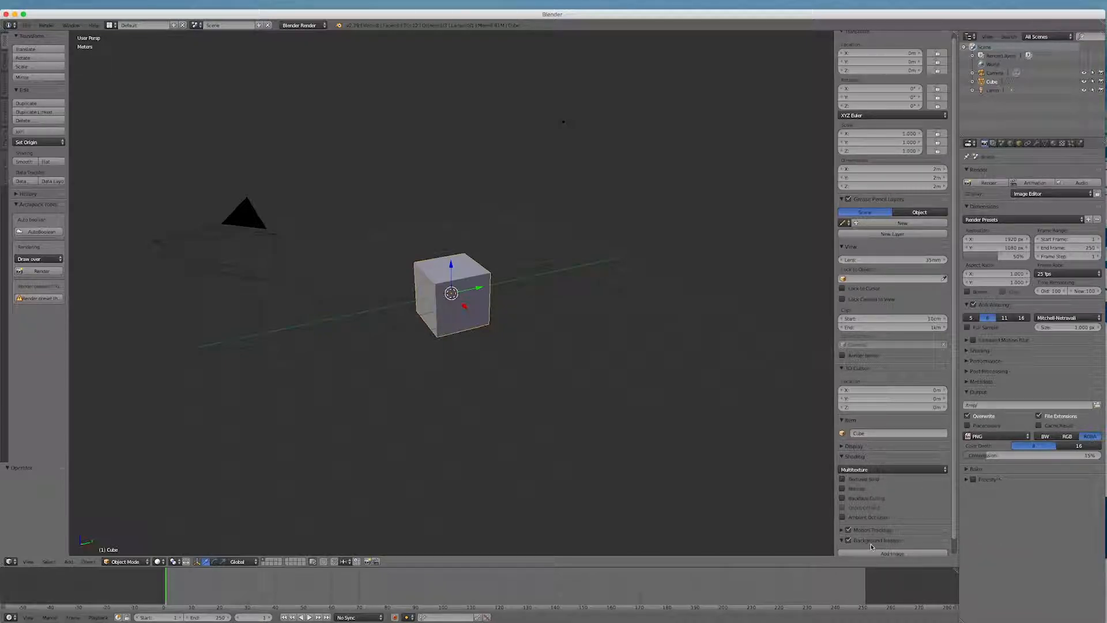
Step: Load front.jpg from the Desktop as a background image and display it in the orthographic front view
{"action": "scroll", "coordinate": [871, 547], "scroll_direction": "down", "scroll_amount": 1}
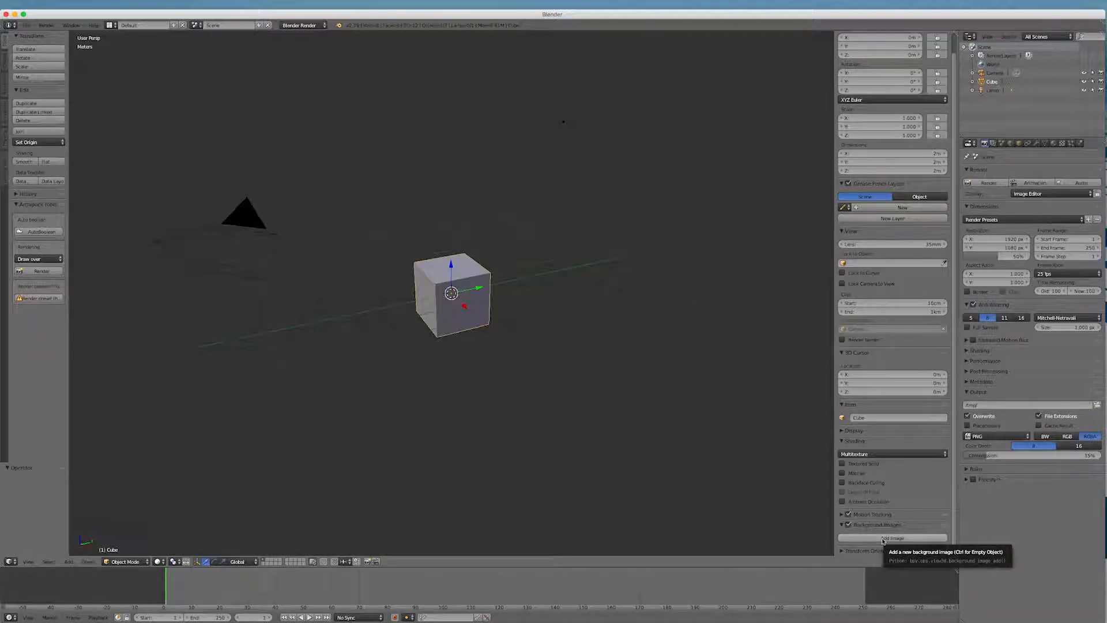
{"action": "left_click", "coordinate": [882, 539]}
{"action": "scroll", "coordinate": [886, 538], "scroll_direction": "down", "scroll_amount": 3}
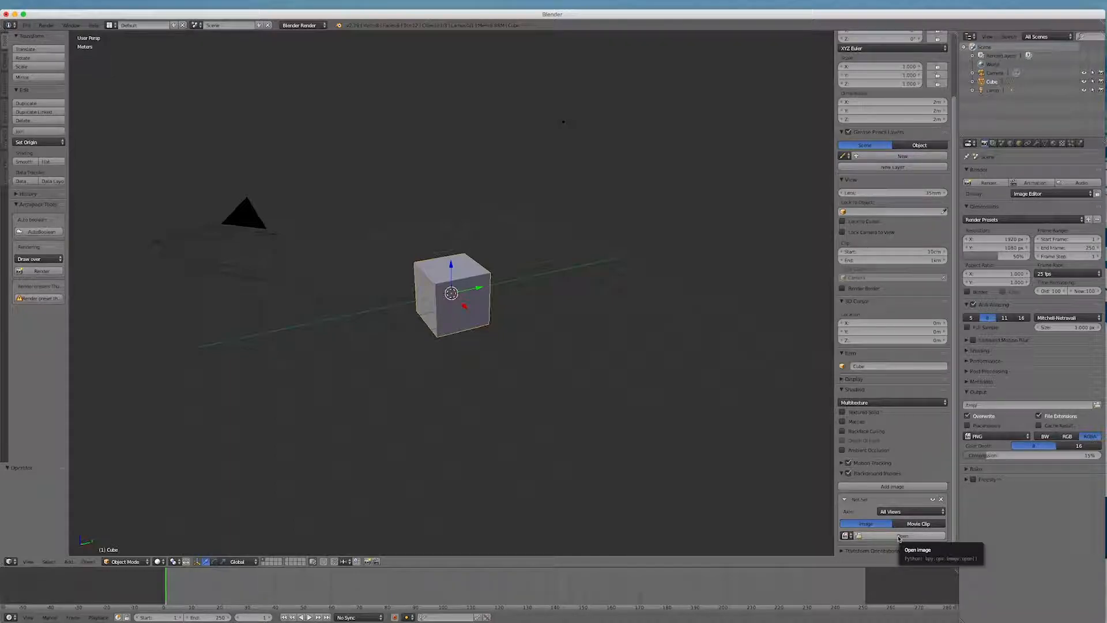
{"action": "left_click", "coordinate": [901, 536]}
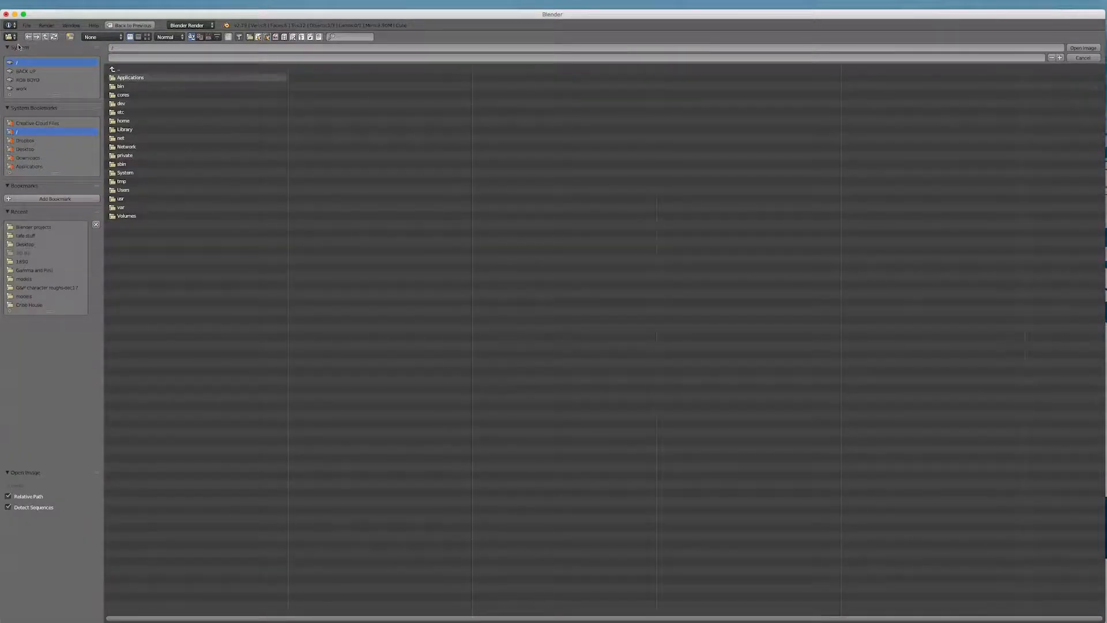
{"action": "left_click", "coordinate": [28, 150]}
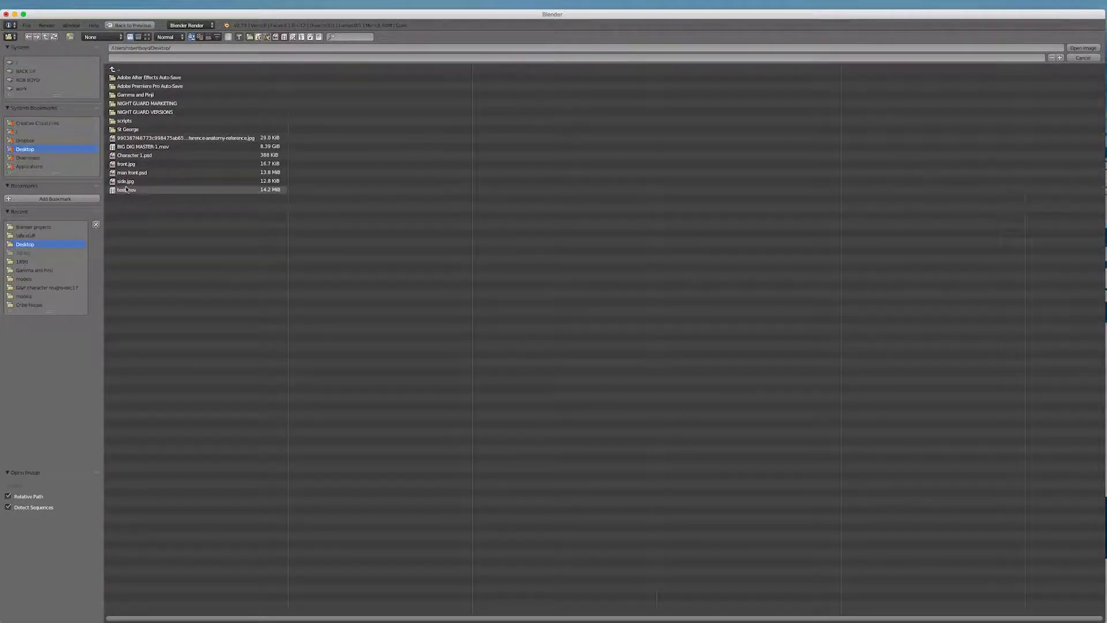
{"action": "double_click", "coordinate": [122, 164]}
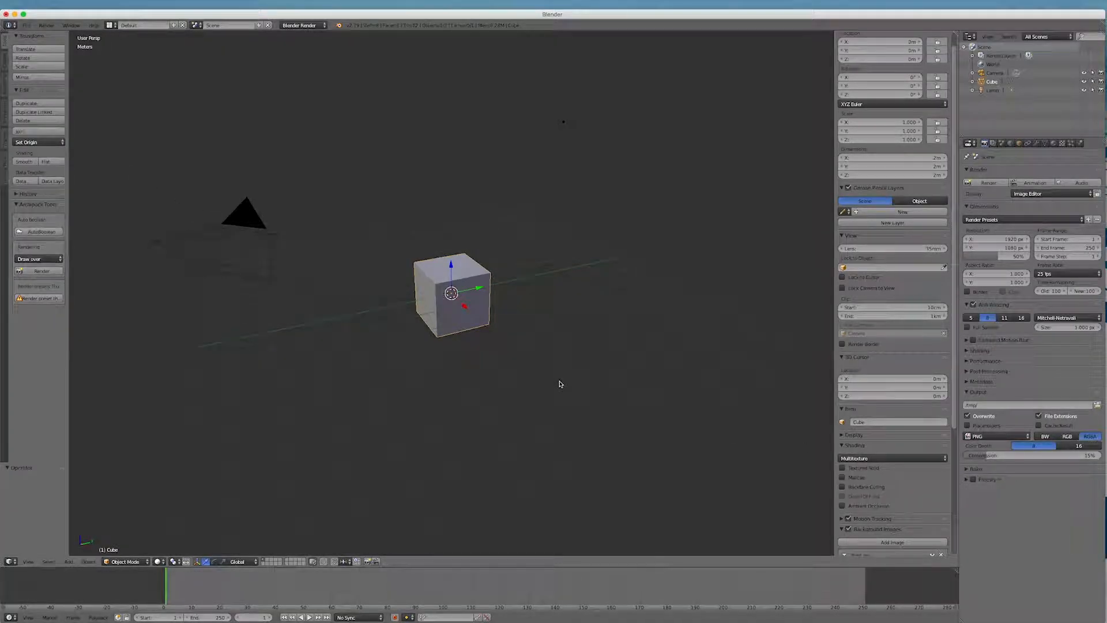
{"action": "key", "text": "KP_1"}
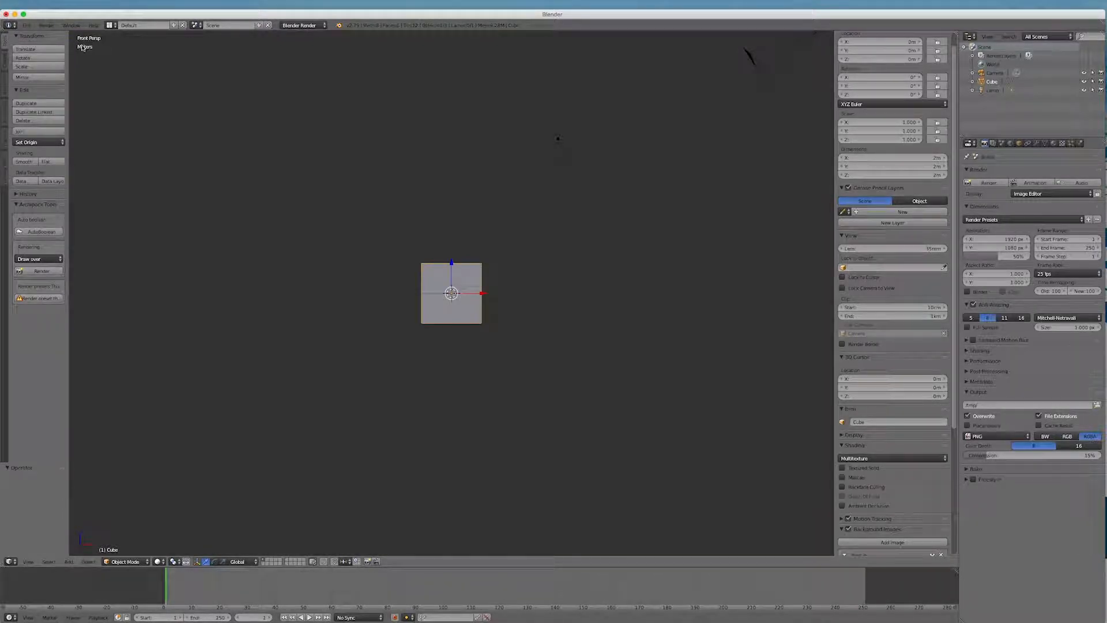
{"action": "key", "text": "KP_5"}
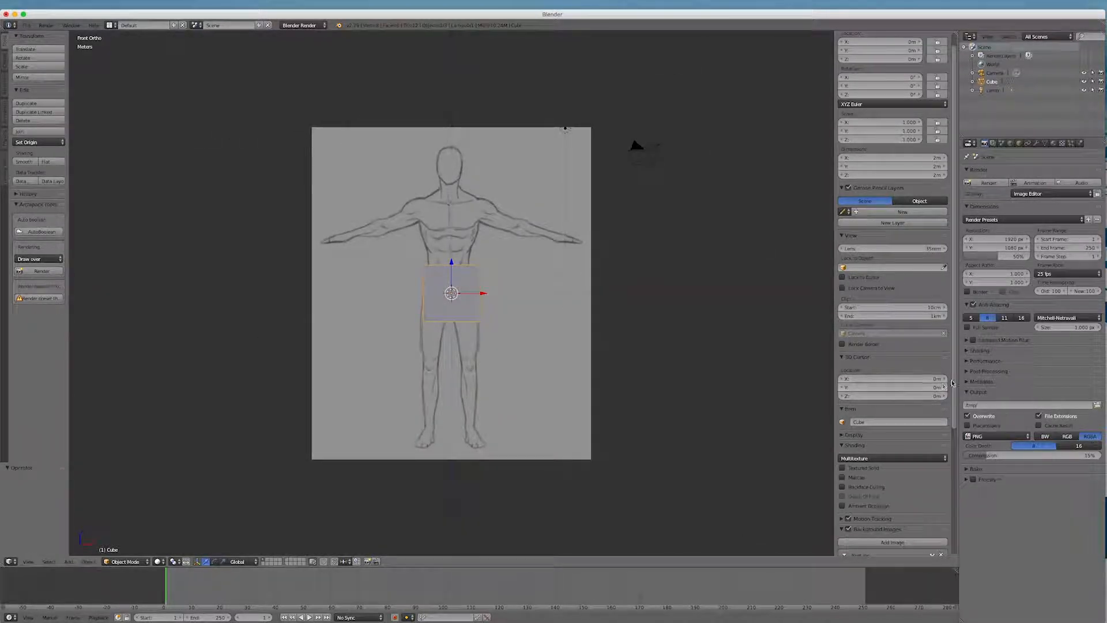
Step: Restrict the front.jpg background image to the Front axis and draw it in front of objects at about 0.22 opacity
{"action": "left_click_drag", "start_coordinate": [953, 385], "coordinate": [952, 539]}
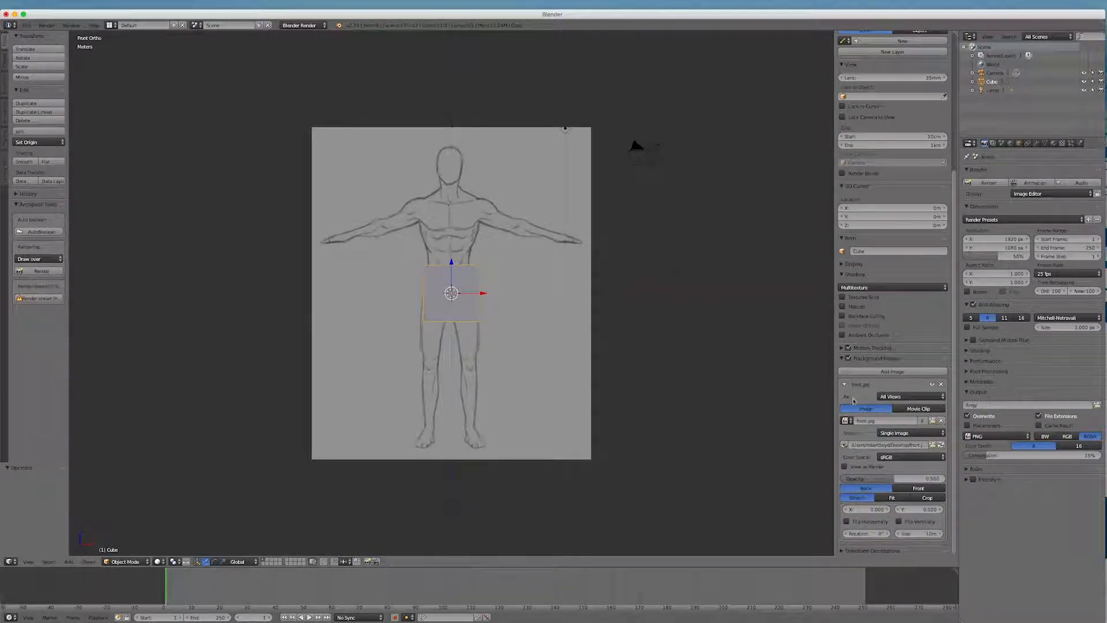
{"action": "left_click", "coordinate": [897, 398]}
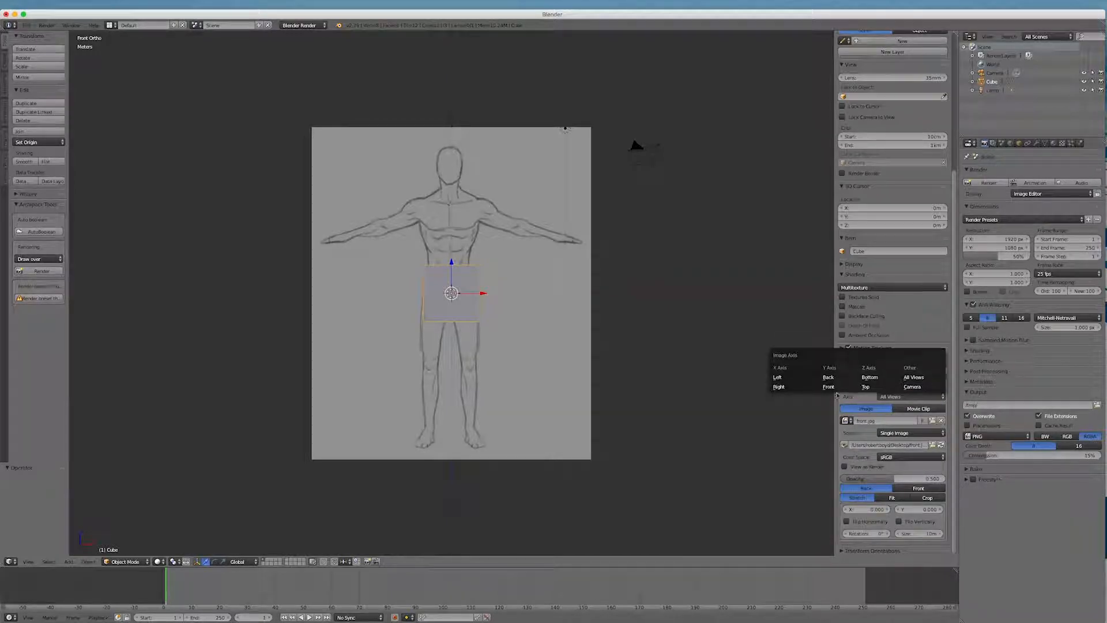
{"action": "left_click", "coordinate": [829, 386]}
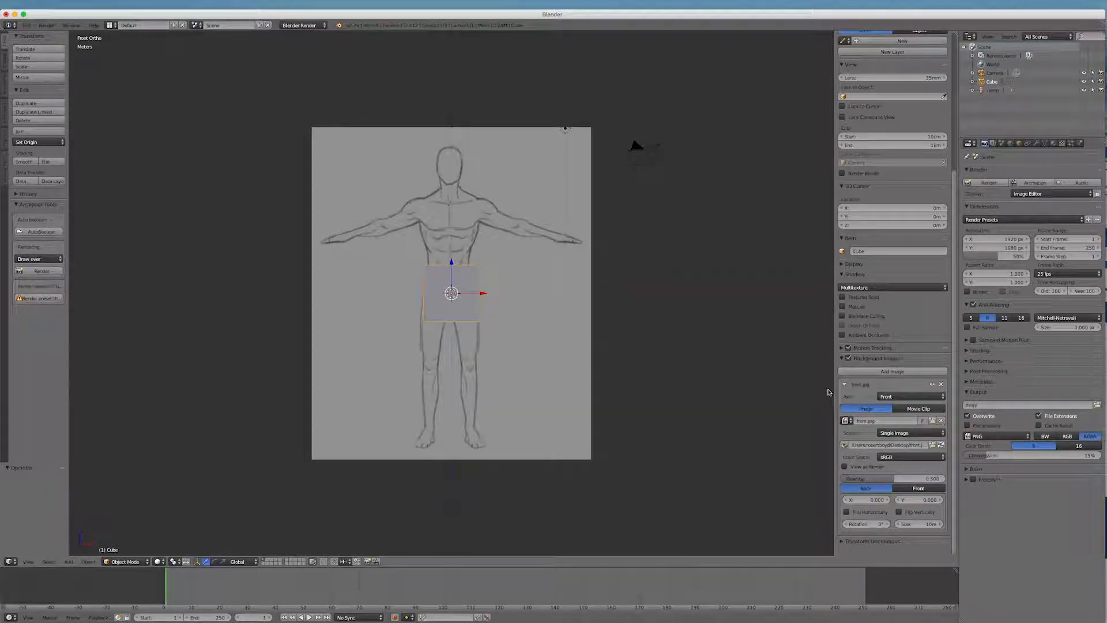
{"action": "left_click", "coordinate": [919, 489]}
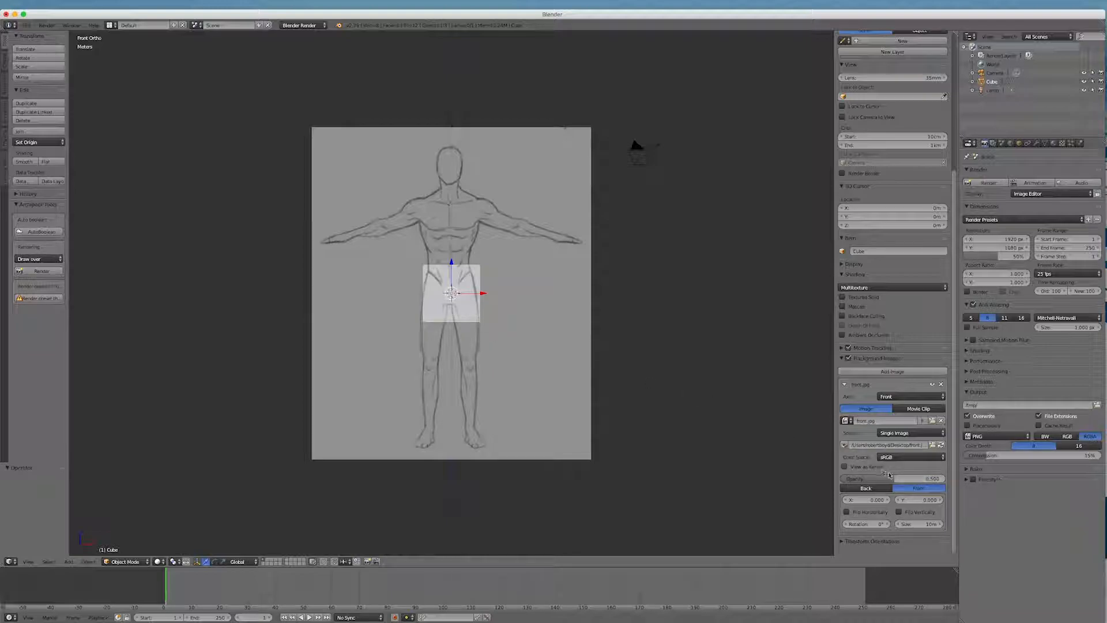
{"action": "left_click_drag", "start_coordinate": [889, 479], "coordinate": [855, 478]}
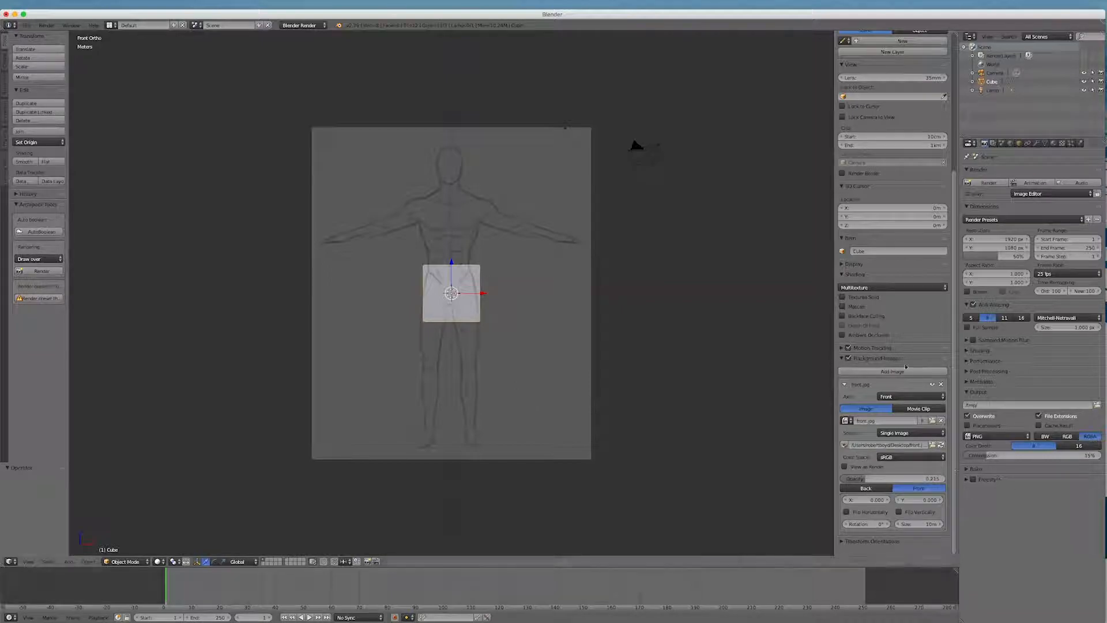
Step: Add side.jpg from the Desktop as a second background image on the Right axis and show the right view
{"action": "left_click", "coordinate": [870, 372]}
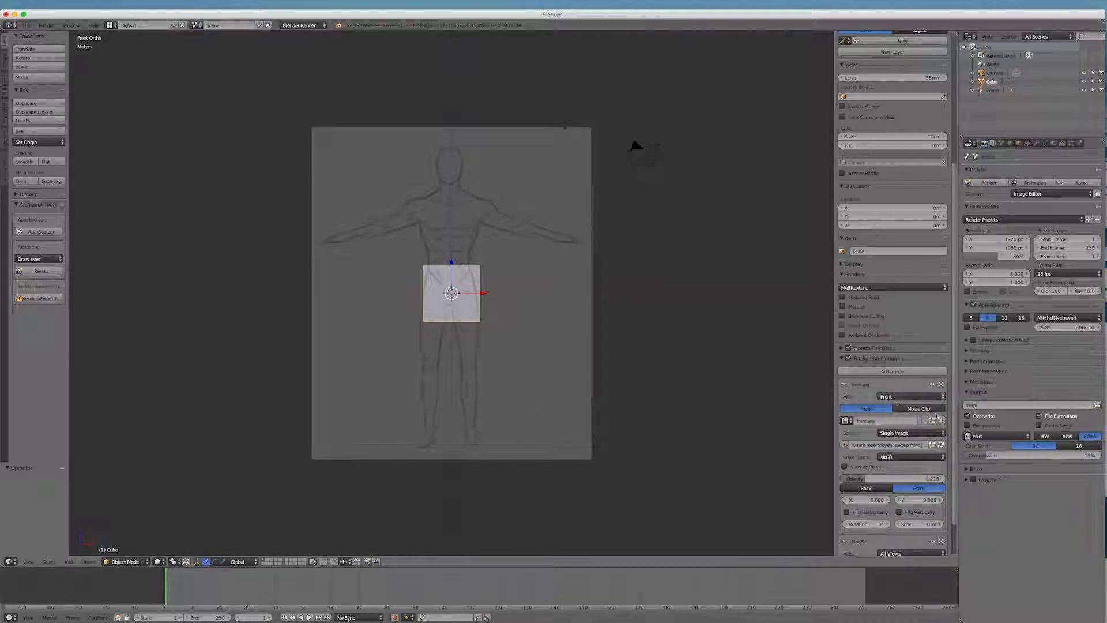
{"action": "scroll", "coordinate": [952, 413], "scroll_direction": "down", "scroll_amount": 2}
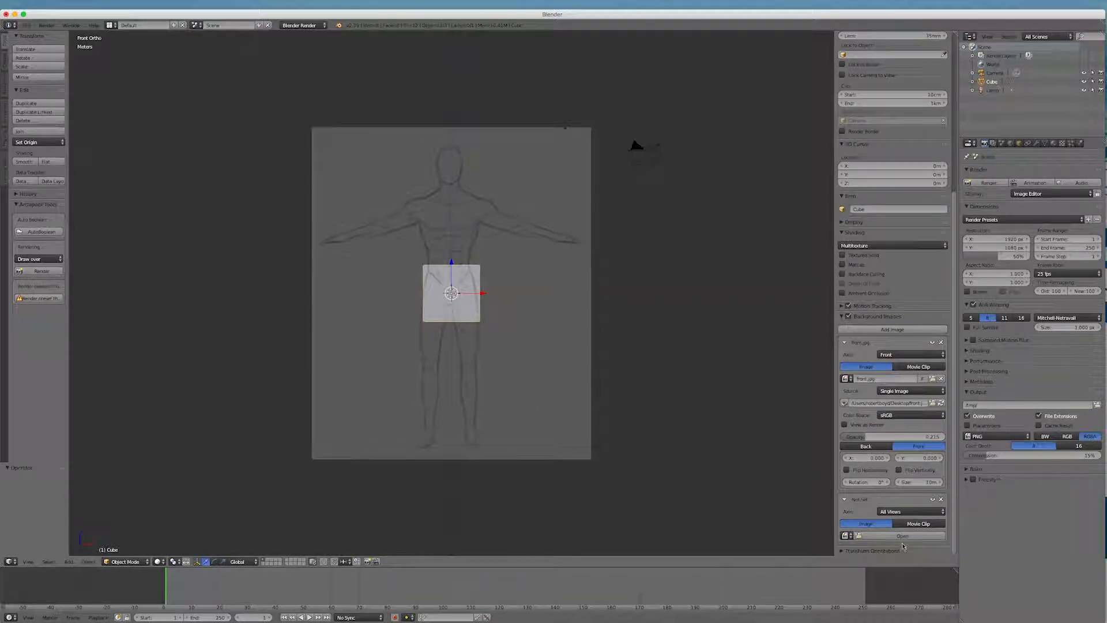
{"action": "left_click", "coordinate": [886, 535]}
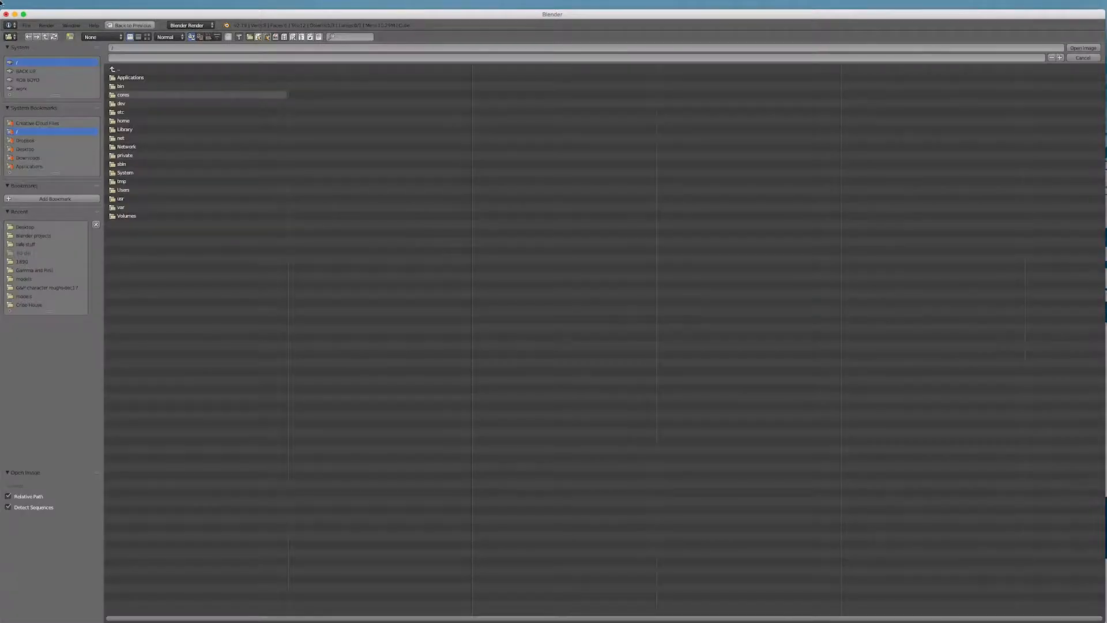
{"action": "left_click", "coordinate": [21, 150]}
{"action": "double_click", "coordinate": [130, 182]}
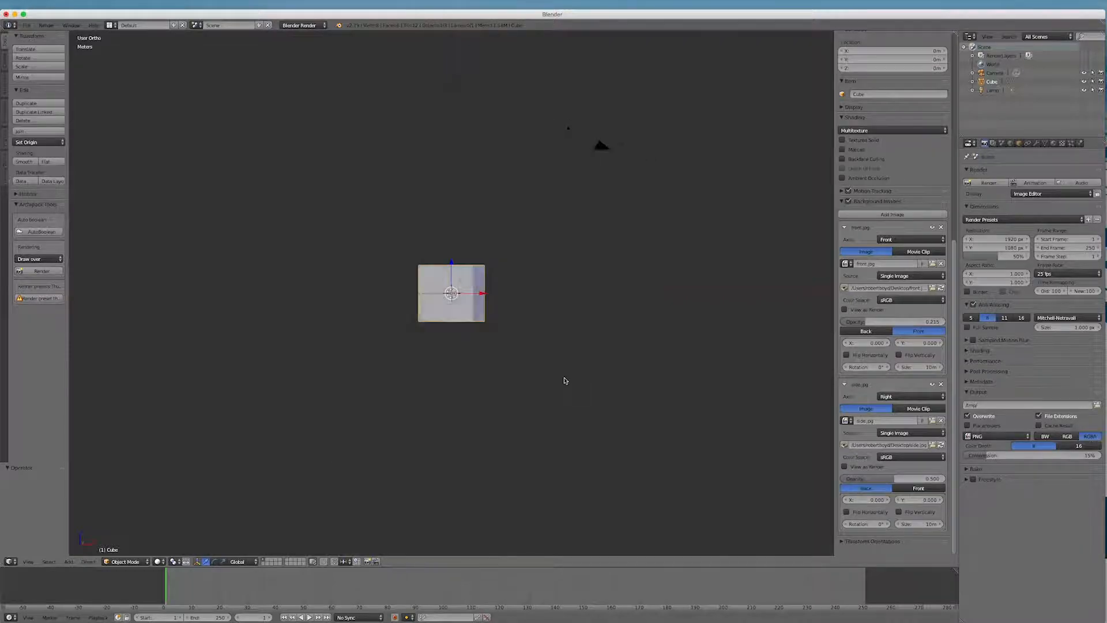
{"action": "key", "text": "KP_3"}
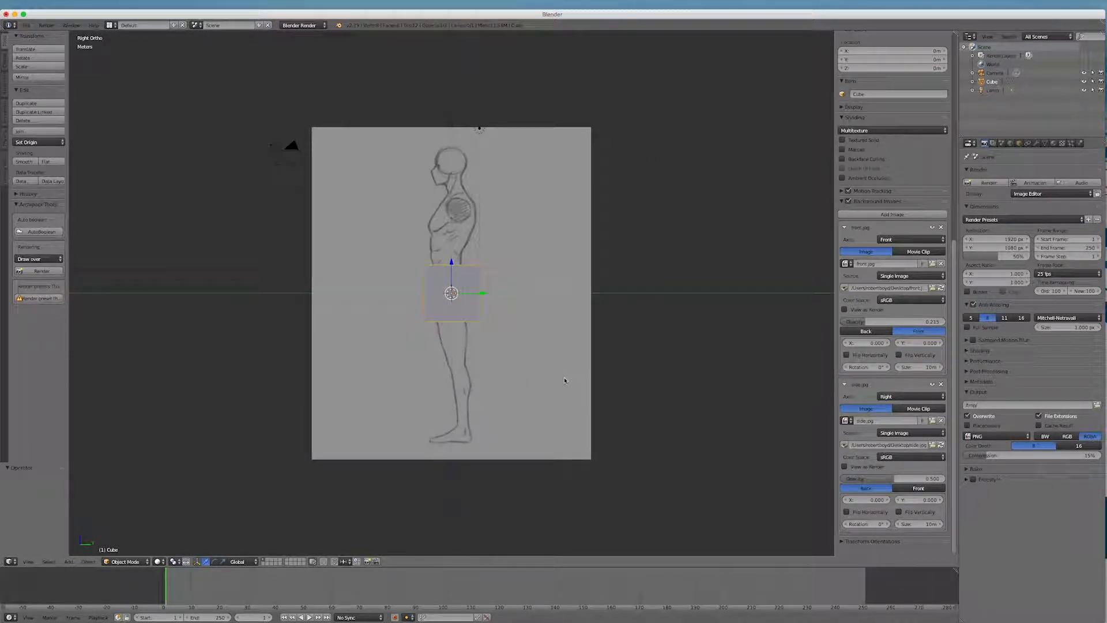
Step: Draw the side.jpg background image in front of objects at about 0.28 opacity, comparing it with the front view
{"action": "left_click", "coordinate": [918, 488]}
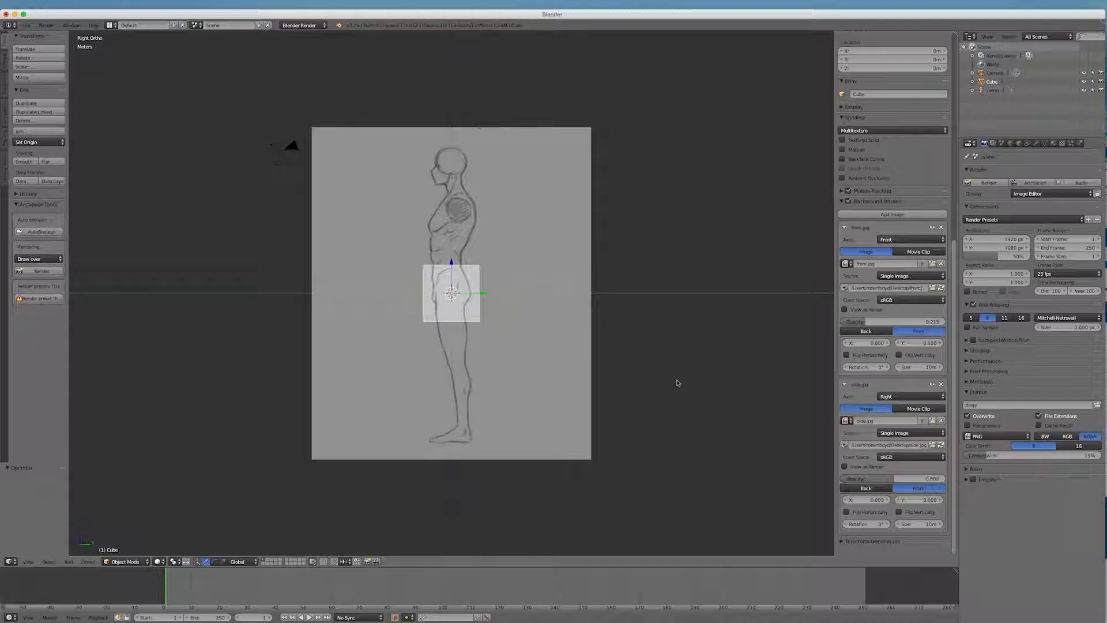
{"action": "key", "text": "KP_1"}
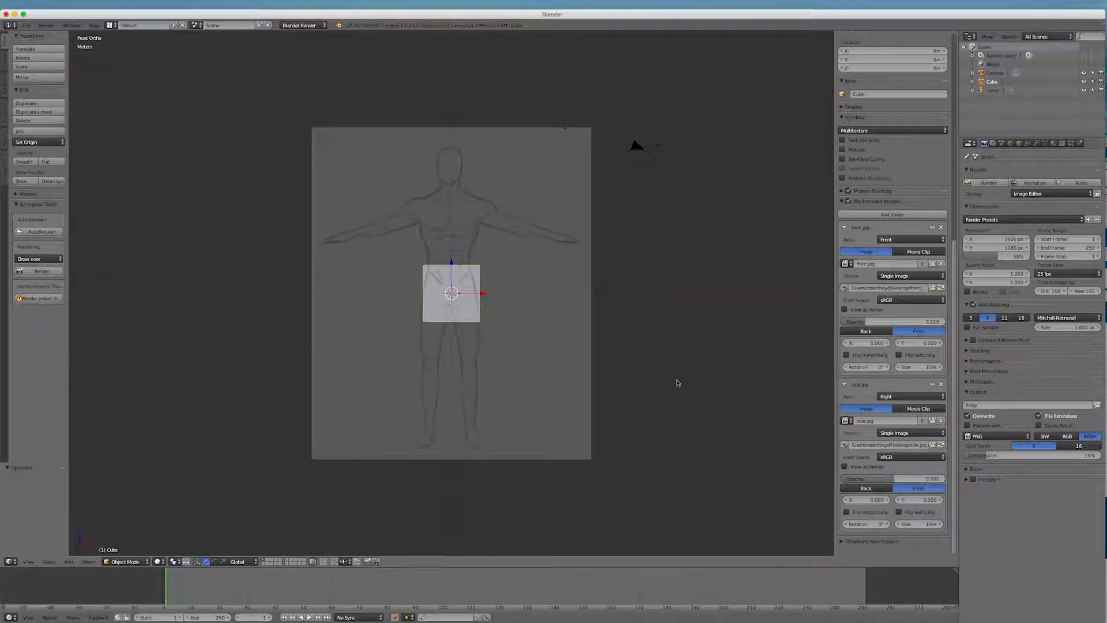
{"action": "key", "text": "KP_3"}
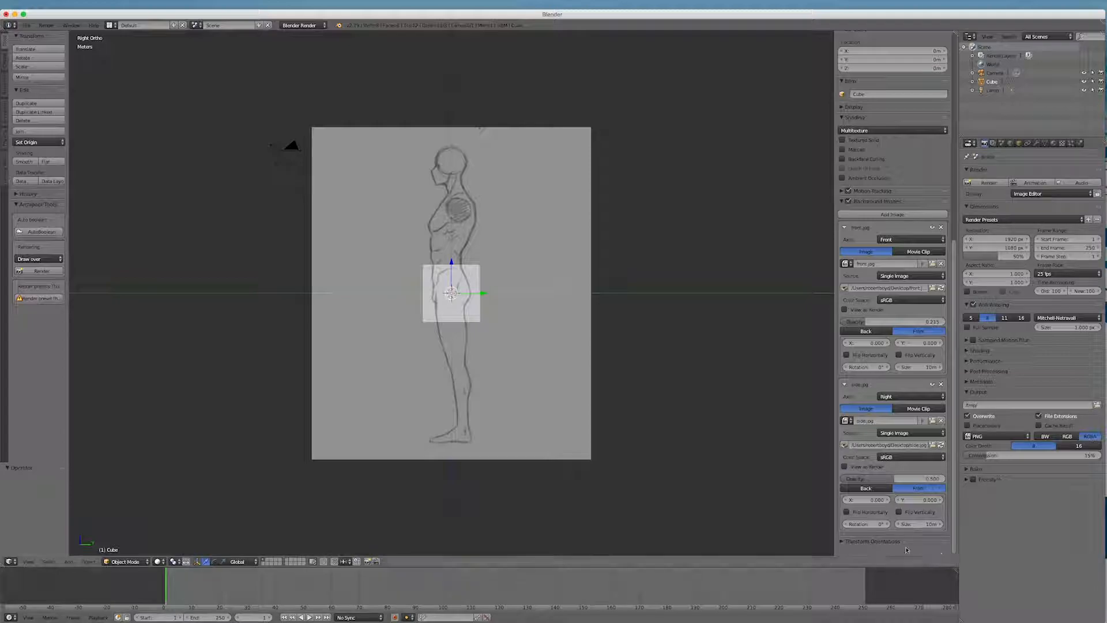
{"action": "left_click_drag", "start_coordinate": [917, 478], "coordinate": [894, 479]}
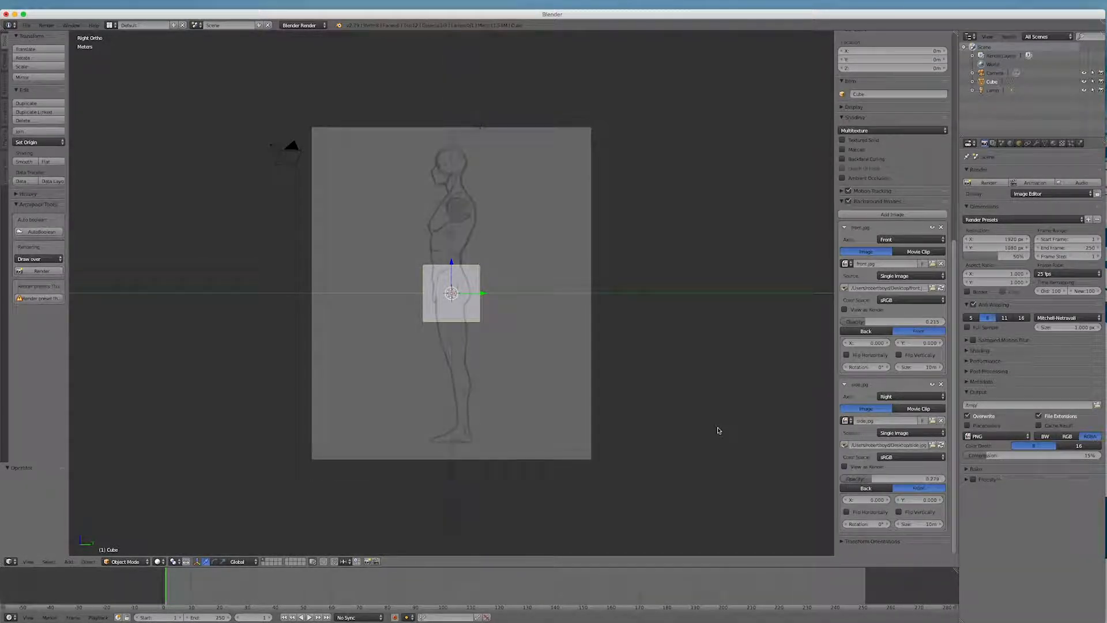
{"action": "key", "text": "KP_1"}
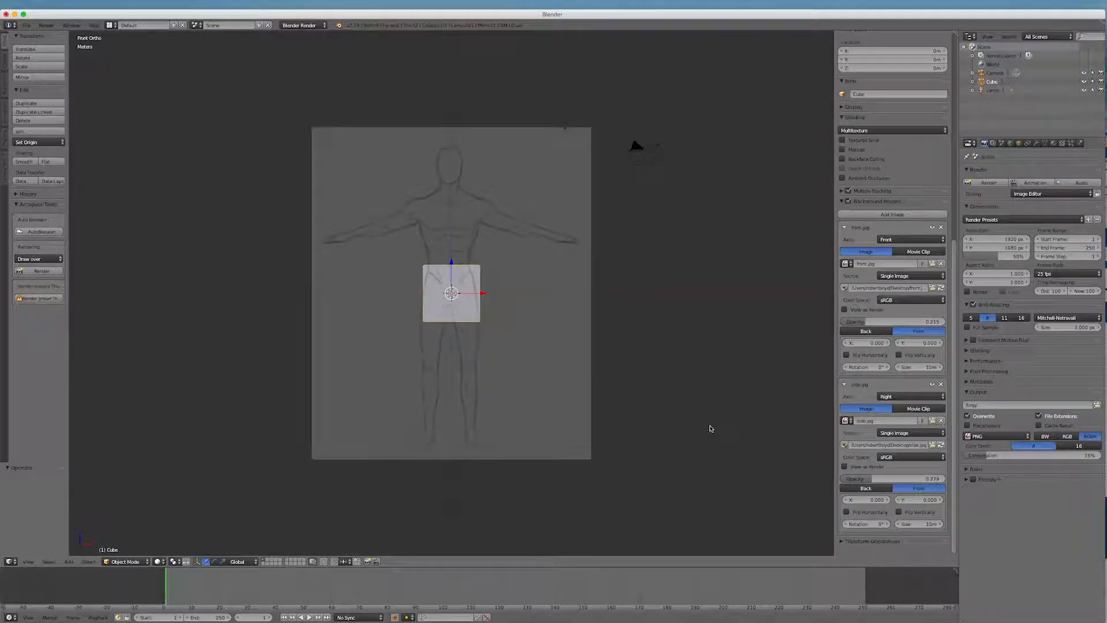
Step: Enter Edit Mode on the cube and move its mesh about 4.5 m up the Z axis over the reference figure's head
{"action": "key", "text": "KP_3"}
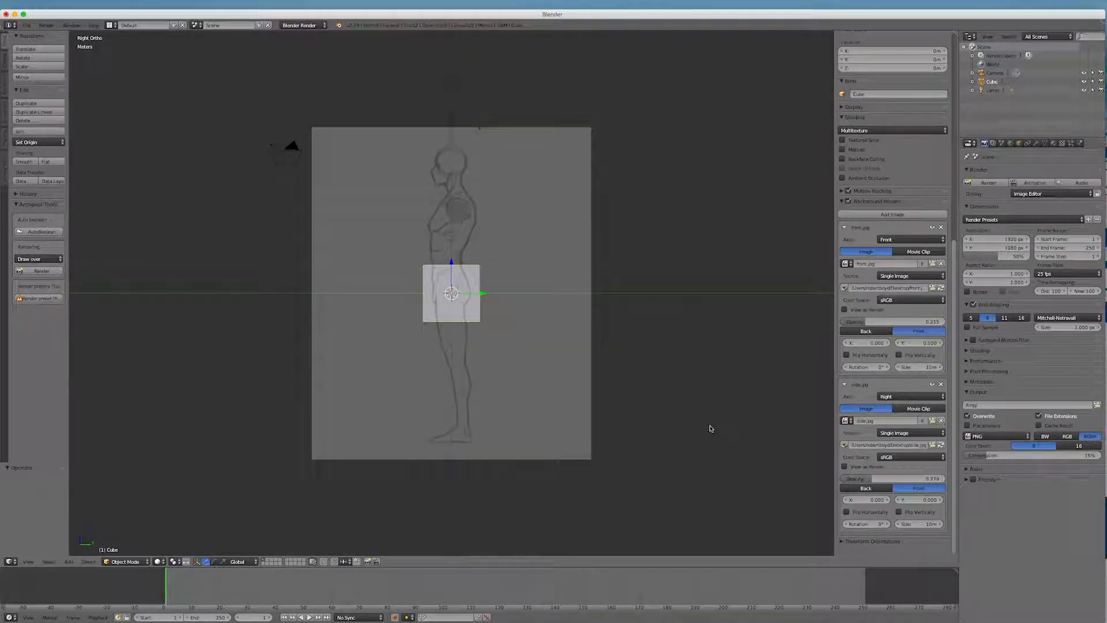
{"action": "key", "text": "KP_1"}
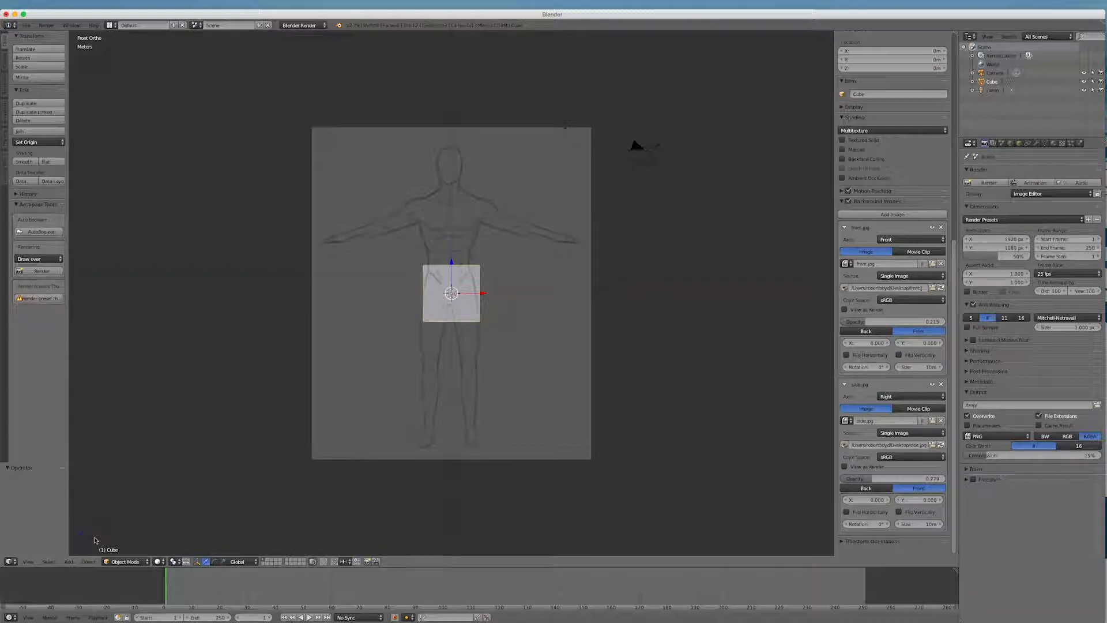
{"action": "left_click", "coordinate": [131, 562]}
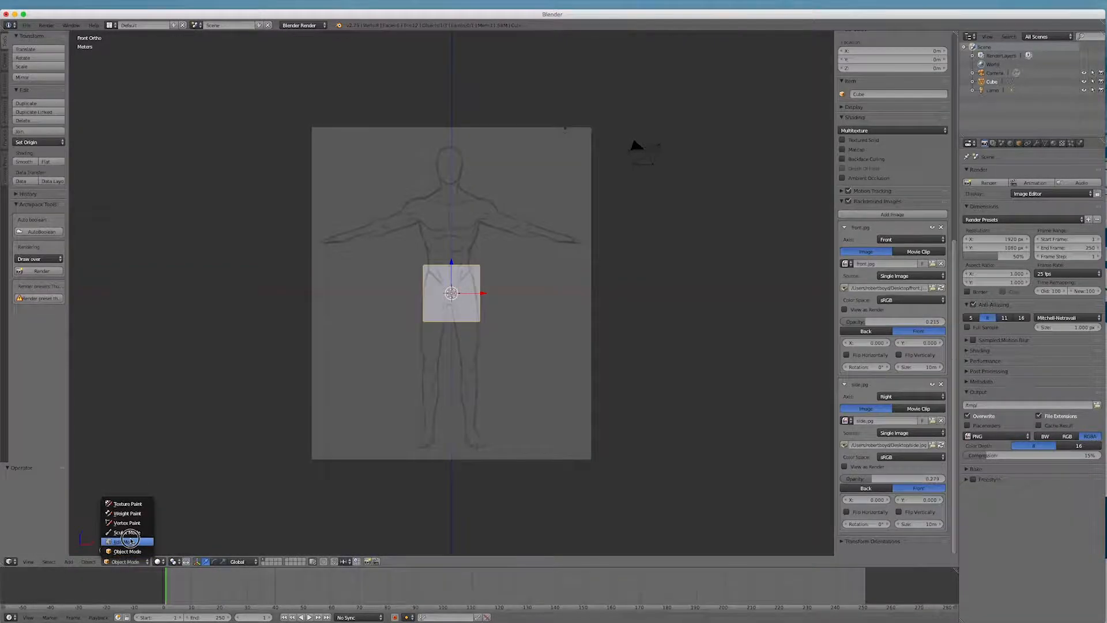
{"action": "left_click", "coordinate": [132, 542]}
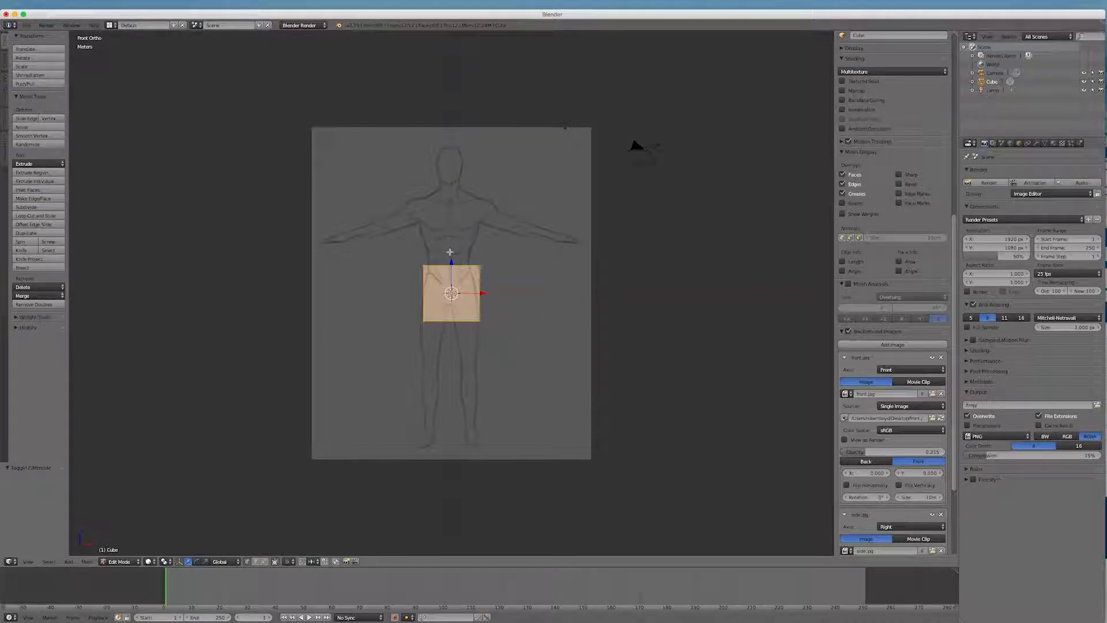
{"action": "left_click_drag", "start_coordinate": [452, 263], "coordinate": [457, 140]}
{"action": "scroll", "coordinate": [447, 173], "scroll_direction": "up", "scroll_amount": 7}
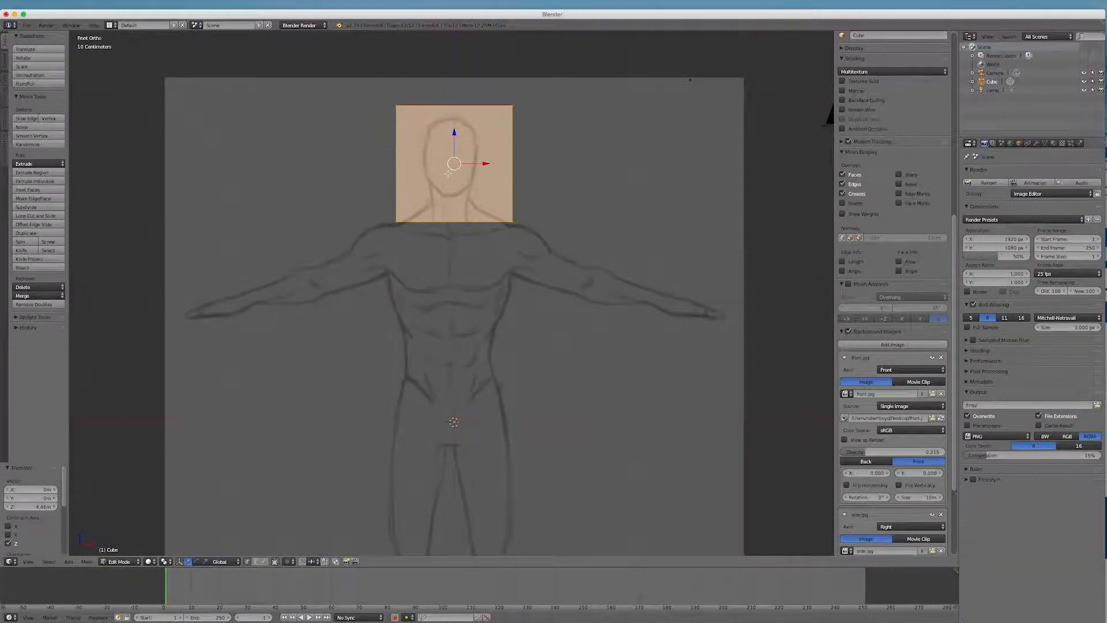
{"action": "scroll", "coordinate": [448, 173], "scroll_direction": "down", "scroll_amount": 1}
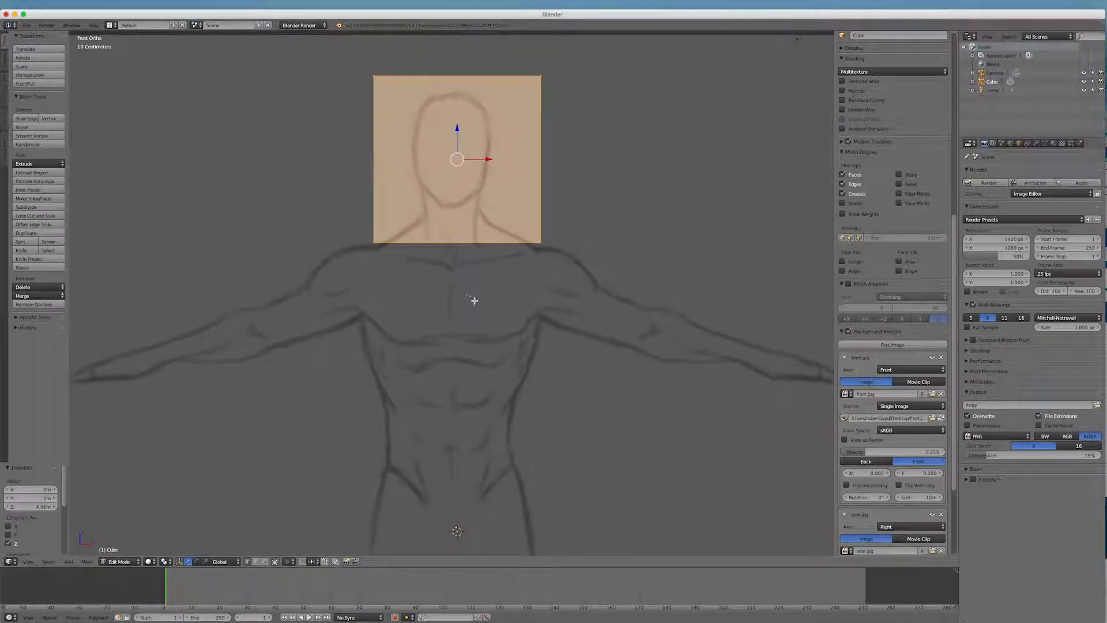
{"action": "scroll", "coordinate": [469, 299], "scroll_direction": "down", "scroll_amount": 4}
{"action": "scroll", "coordinate": [482, 180], "scroll_direction": "up", "scroll_amount": 3}
{"action": "scroll", "coordinate": [662, 234], "scroll_direction": "up", "scroll_amount": 3}
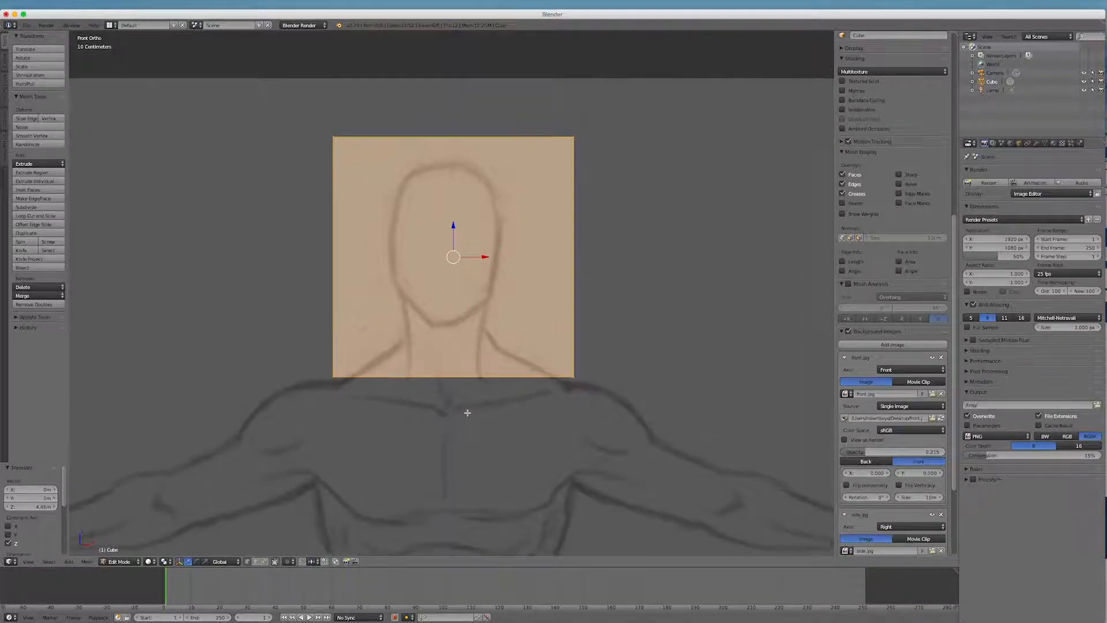
{"action": "scroll", "coordinate": [661, 233], "scroll_direction": "down", "scroll_amount": 1}
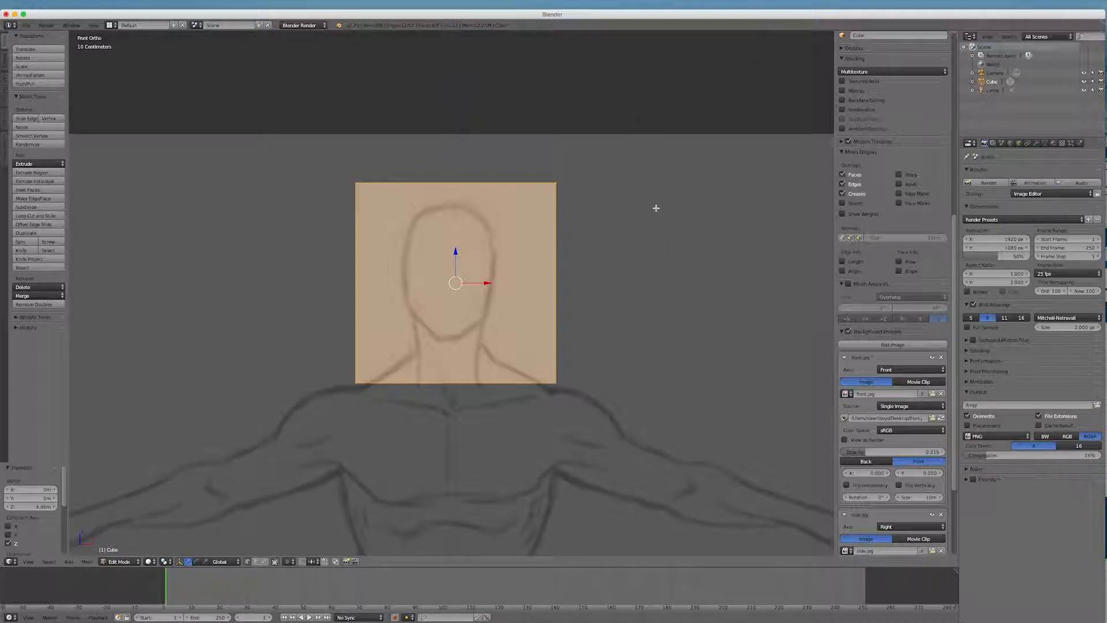
Step: Subdivide the whole cube with Subdivide Smooth and deselect the mesh
{"action": "key", "text": "w"}
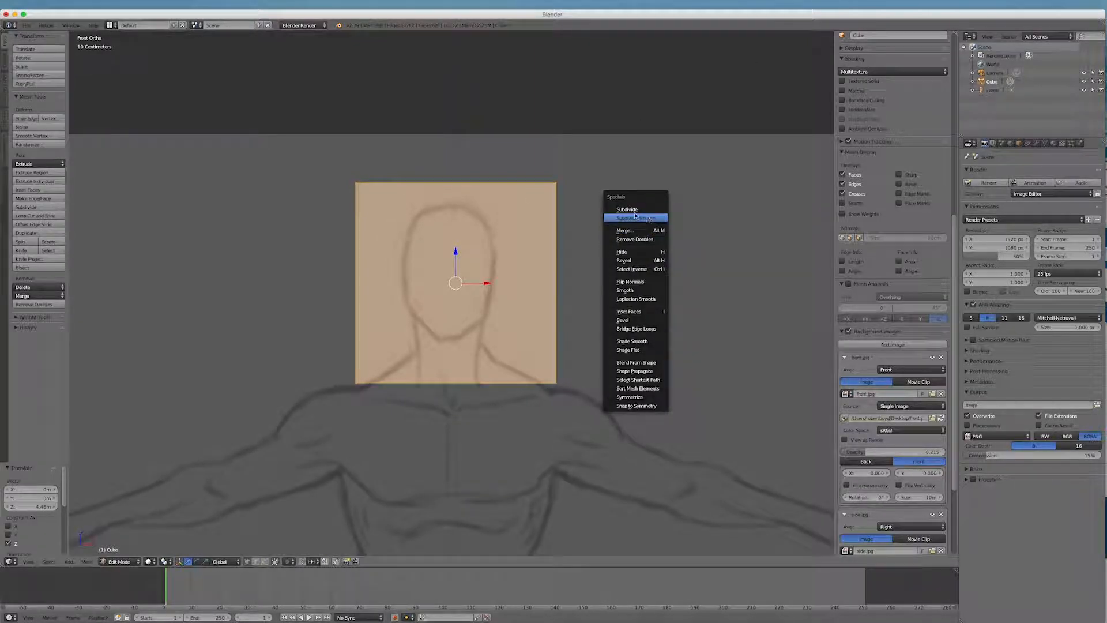
{"action": "left_click", "coordinate": [635, 216]}
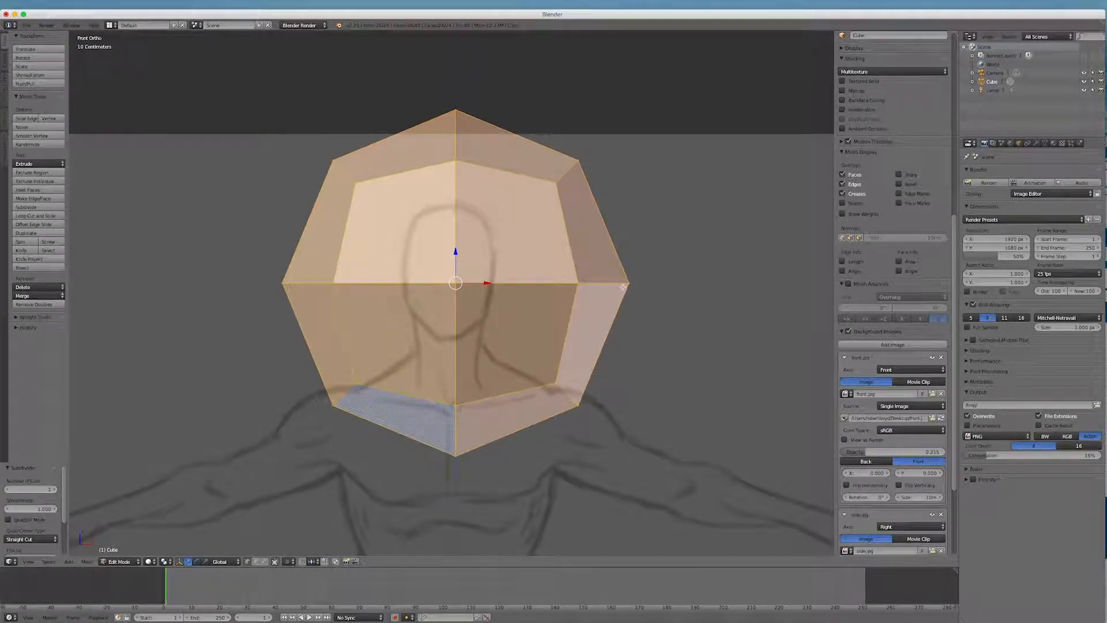
{"action": "key", "text": "a"}
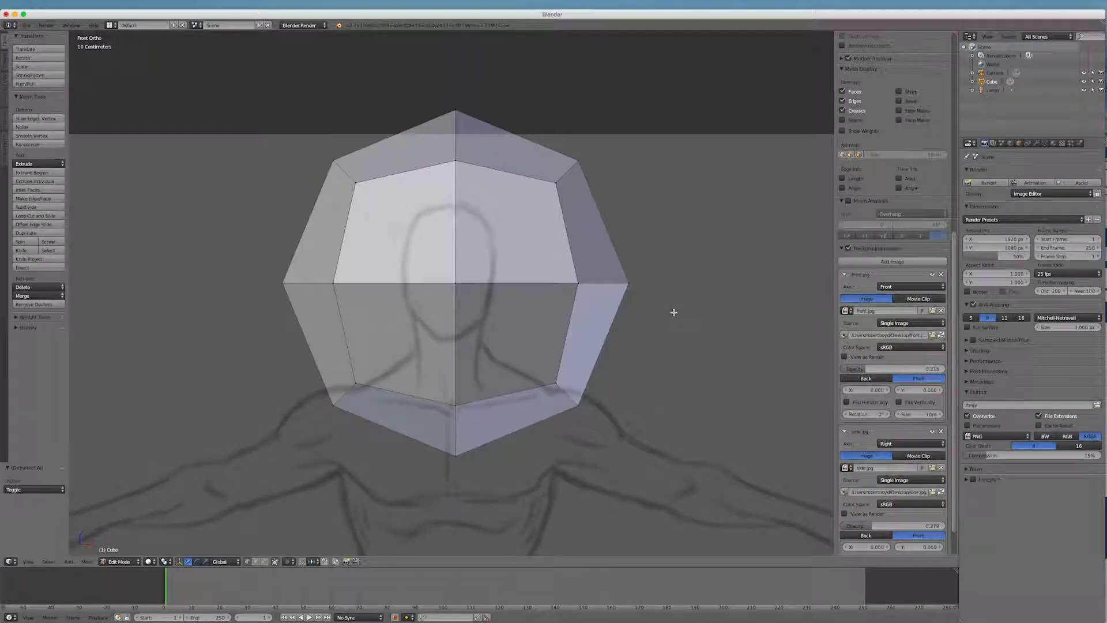
Step: Delete all faces on the negative X half of the mesh, using wireframe display and face select mode to box-select them in front view
{"action": "key", "text": "z"}
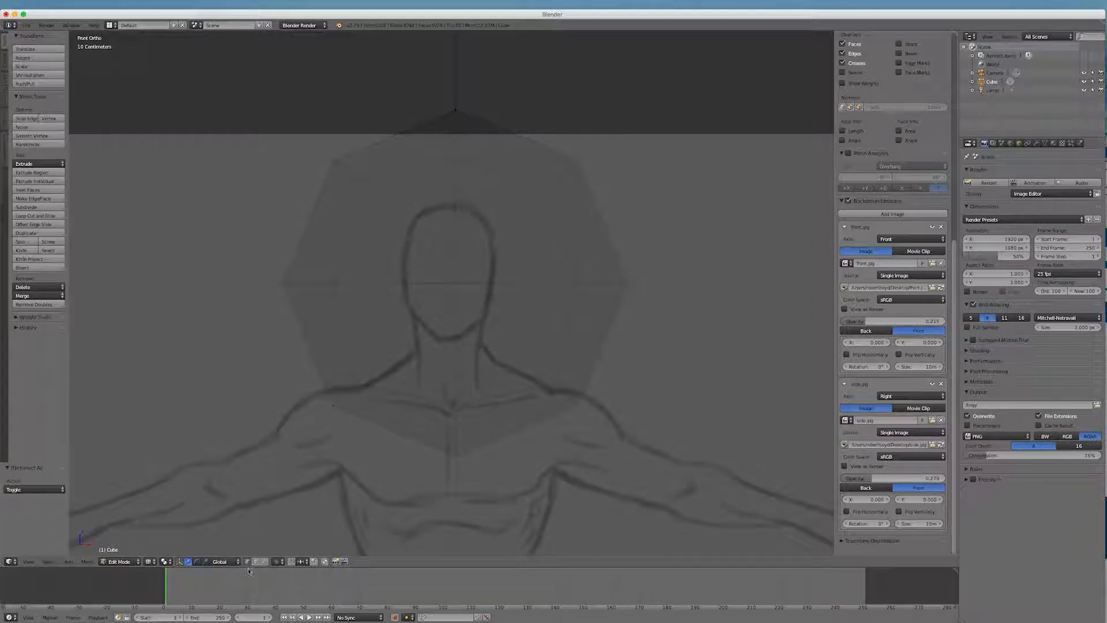
{"action": "left_click", "coordinate": [264, 561]}
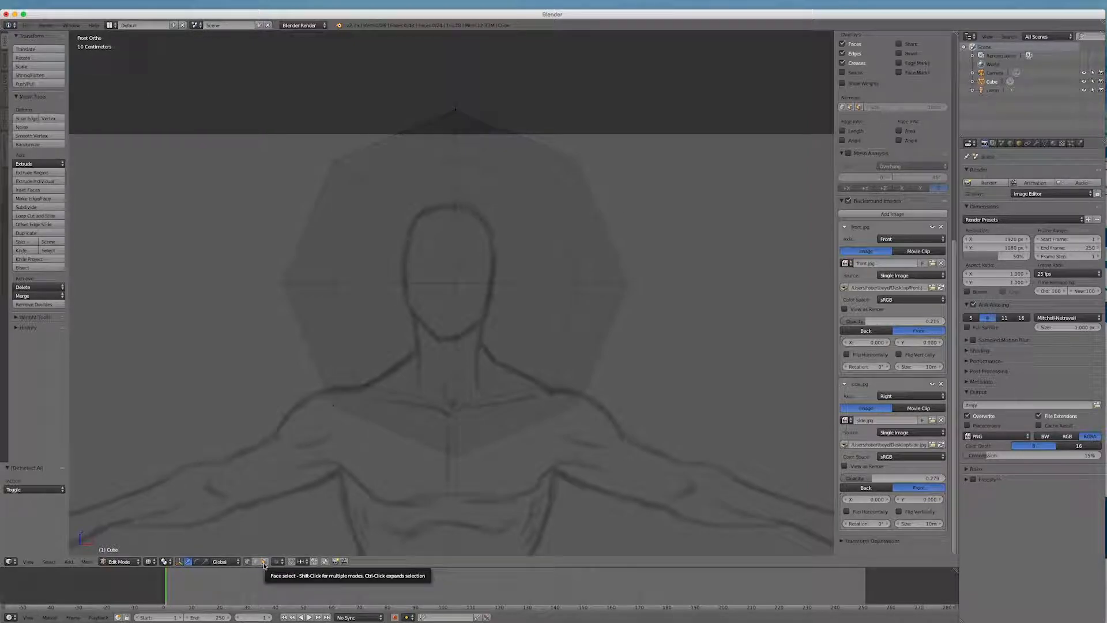
{"action": "left_click", "coordinate": [263, 563]}
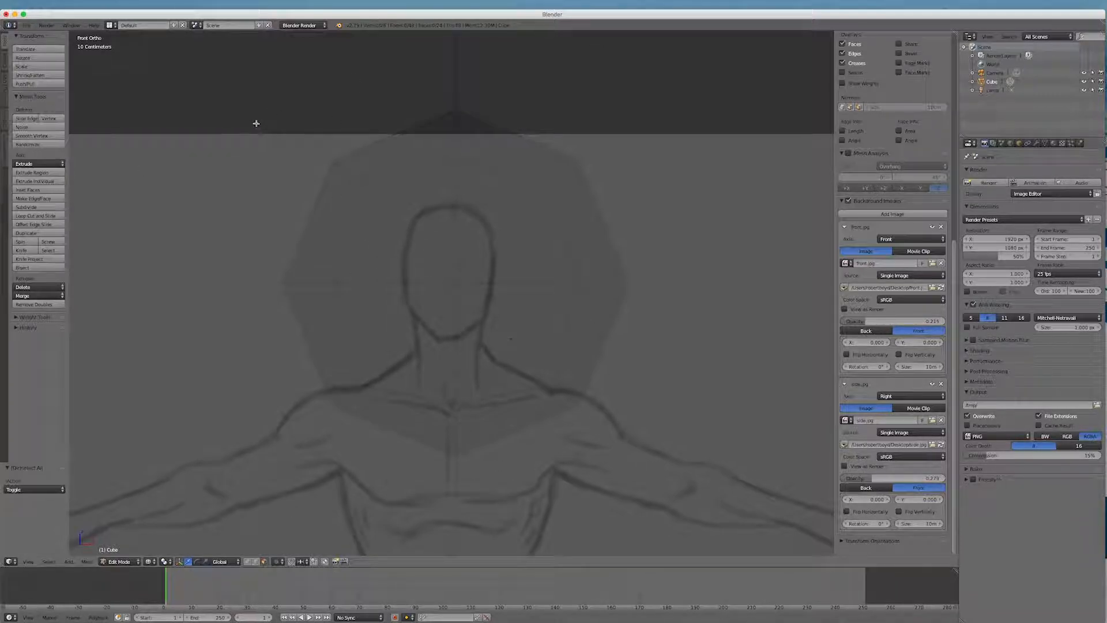
{"action": "key", "text": "b"}
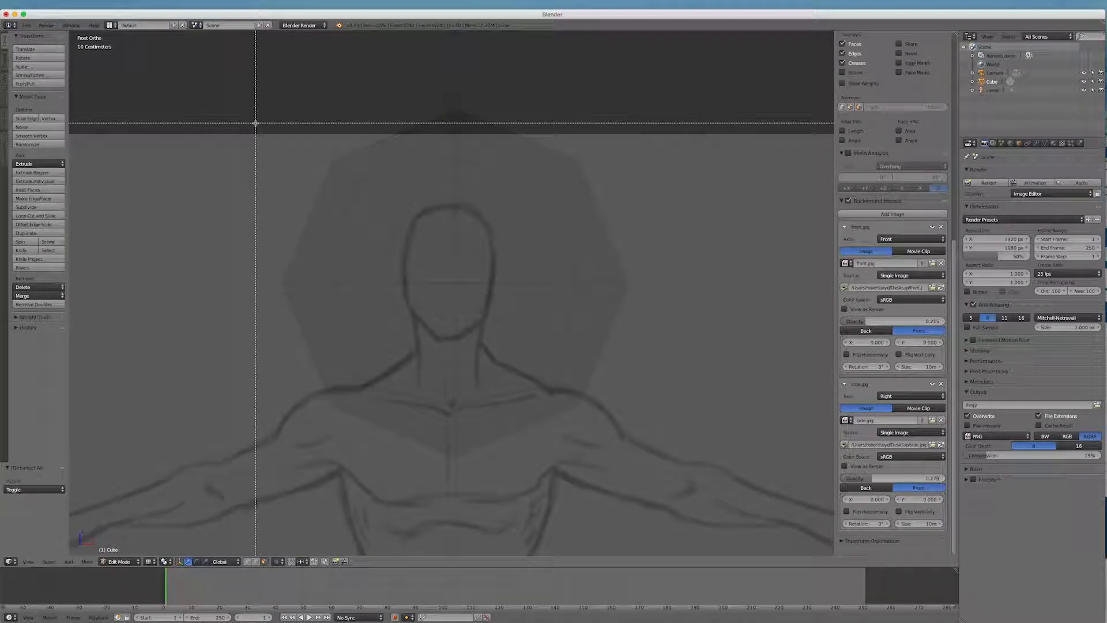
{"action": "left_click_drag", "start_coordinate": [244, 118], "coordinate": [458, 484]}
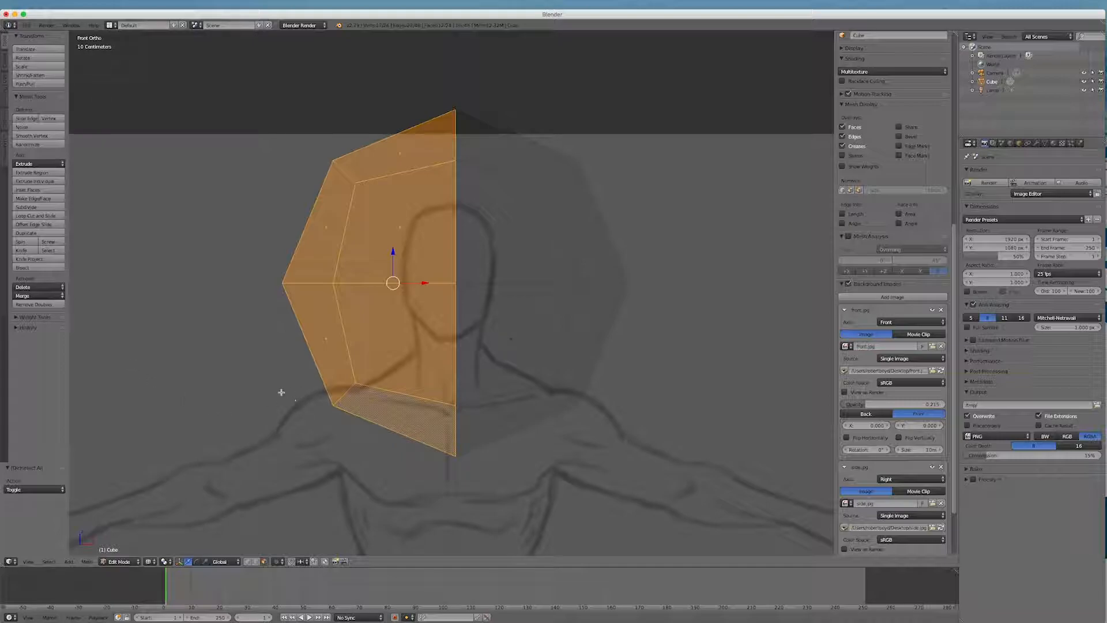
{"action": "middle_click_drag", "start_coordinate": [259, 408], "coordinate": [413, 470]}
{"action": "middle_click_drag", "start_coordinate": [292, 422], "coordinate": [129, 336]}
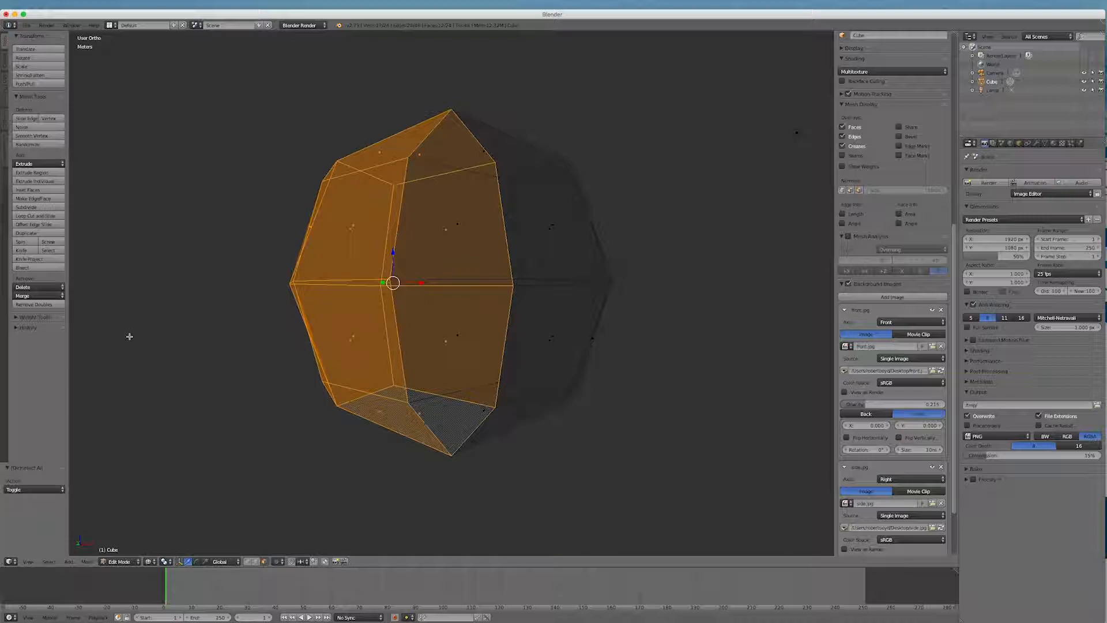
{"action": "key", "text": "KP_1"}
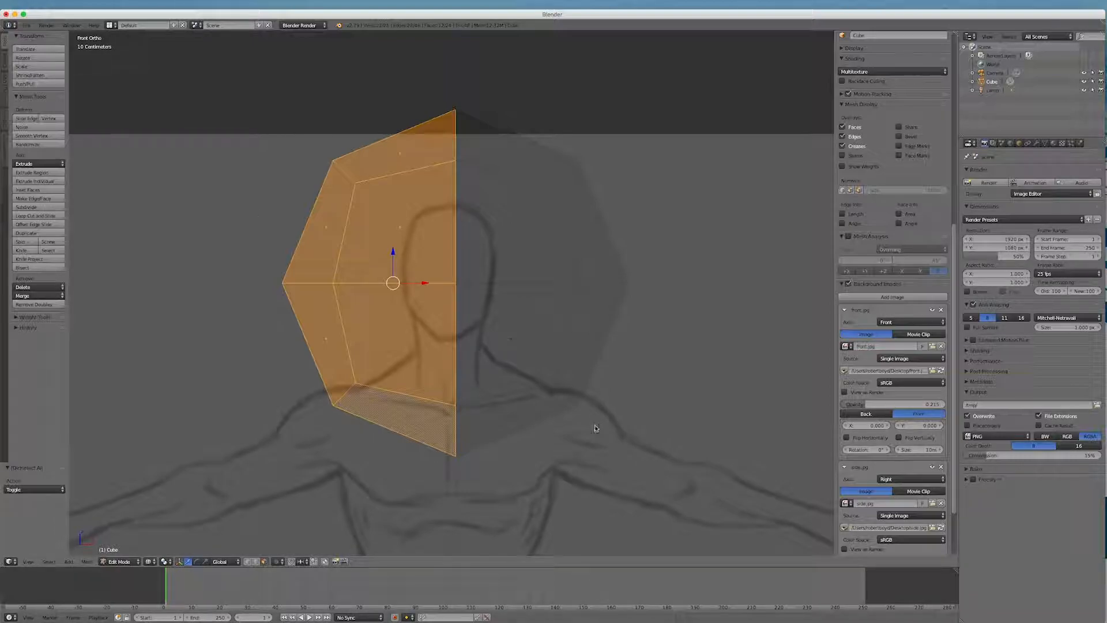
{"action": "key", "text": "x"}
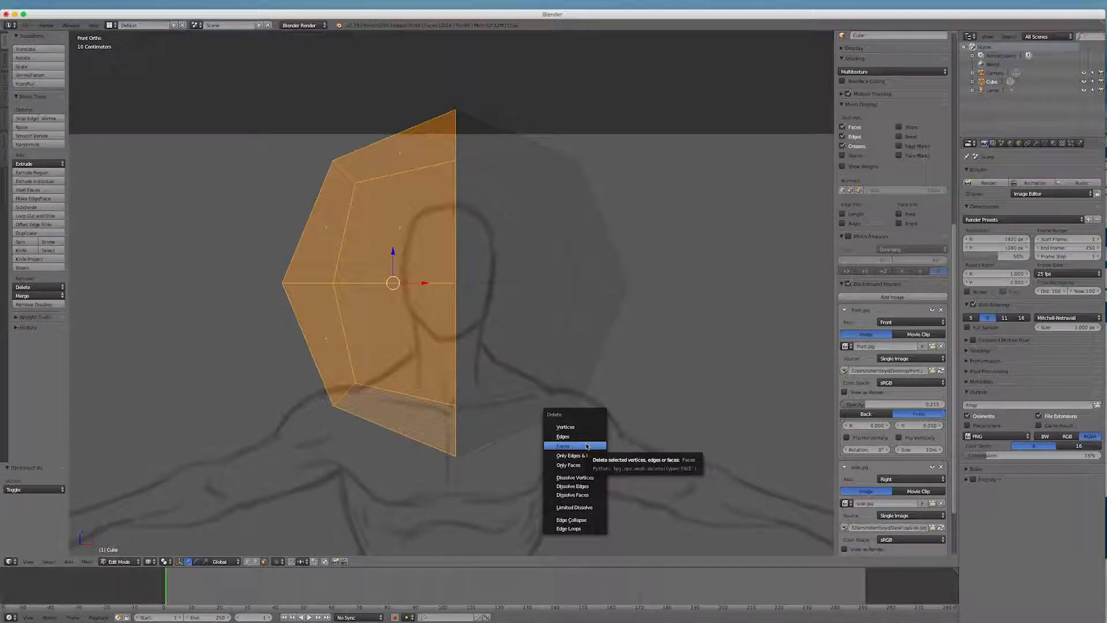
{"action": "left_click", "coordinate": [586, 446]}
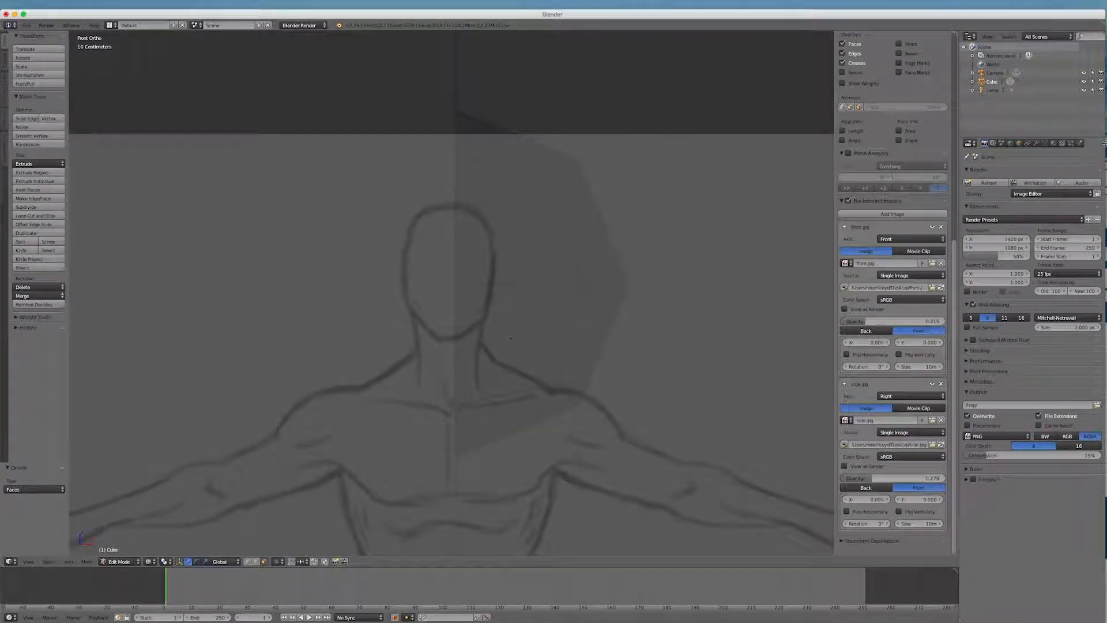
Step: Add a Mirror modifier on the X axis with Clipping enabled and the edit cage adjusted to the modifier result
{"action": "left_click", "coordinate": [1036, 144]}
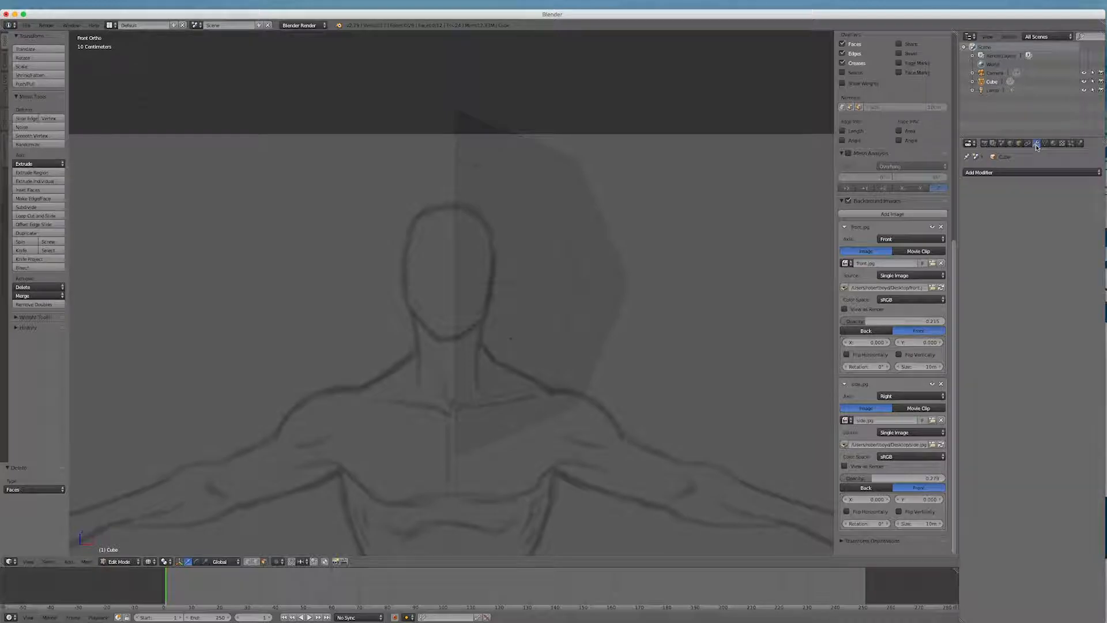
{"action": "left_click", "coordinate": [993, 174]}
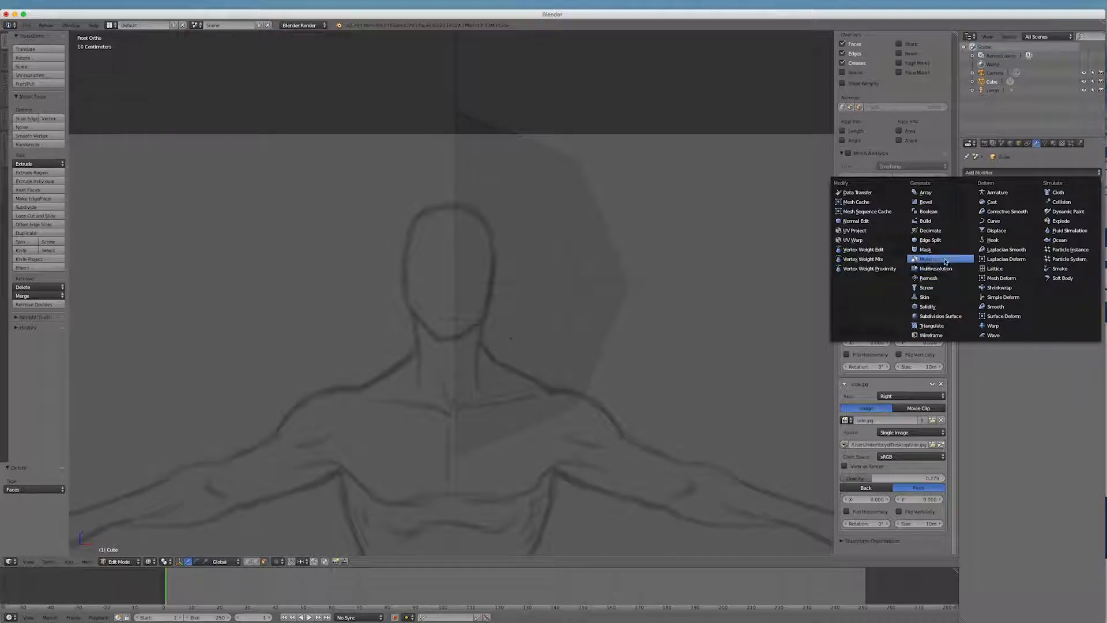
{"action": "left_click", "coordinate": [926, 260]}
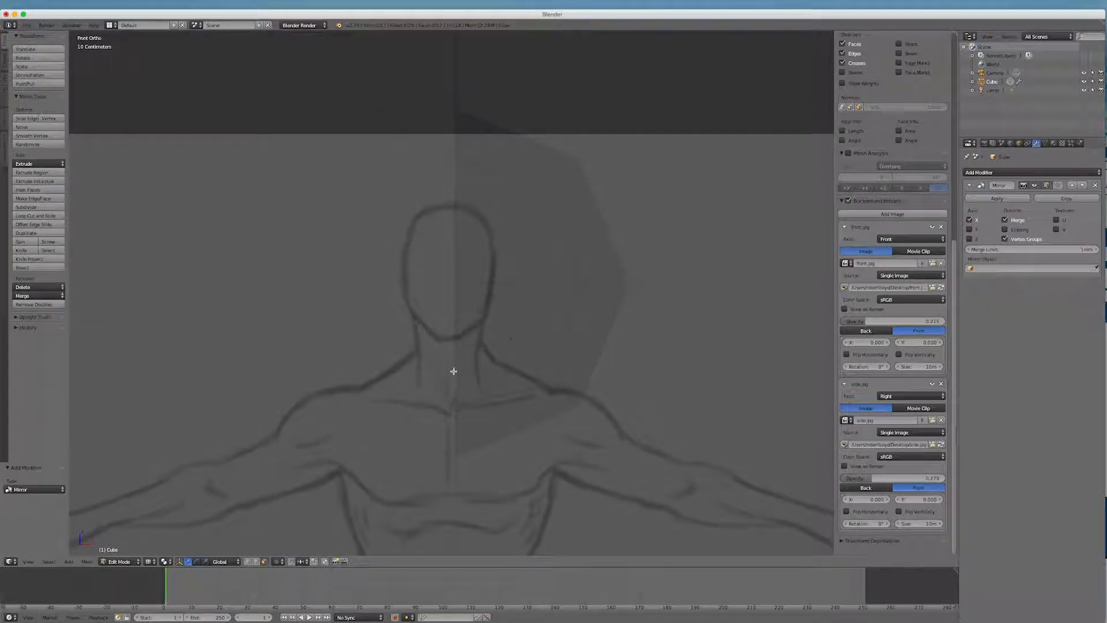
{"action": "left_click", "coordinate": [1005, 229]}
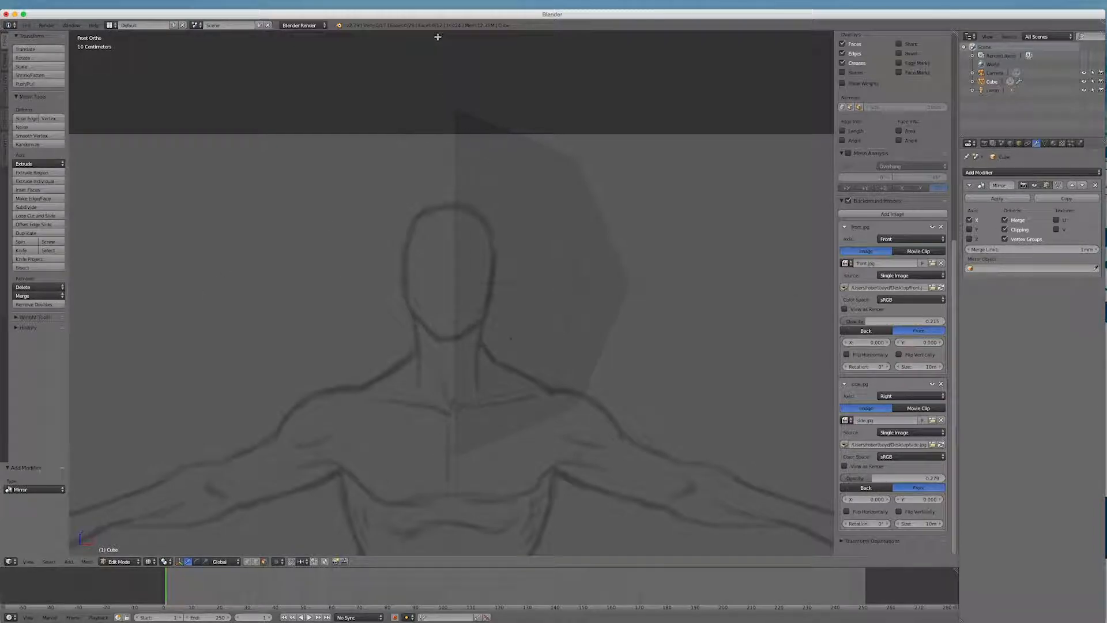
{"action": "left_click", "coordinate": [1059, 186]}
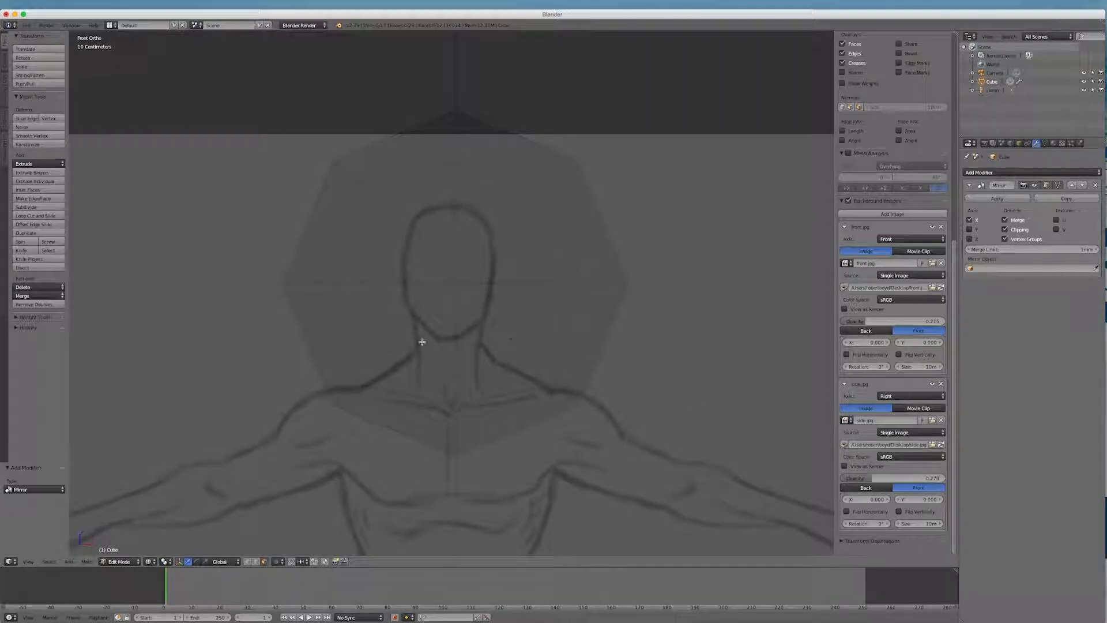
Step: Add a Subdivision Surface modifier to the mesh and apply smooth shading in Object Mode
{"action": "left_click", "coordinate": [995, 173]}
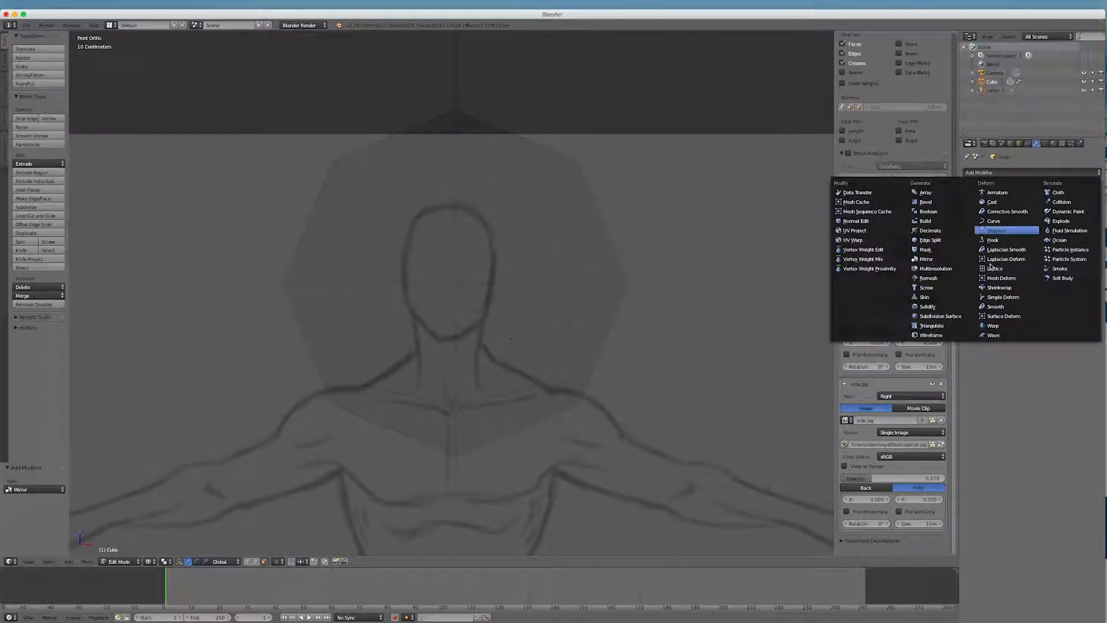
{"action": "left_click", "coordinate": [945, 316]}
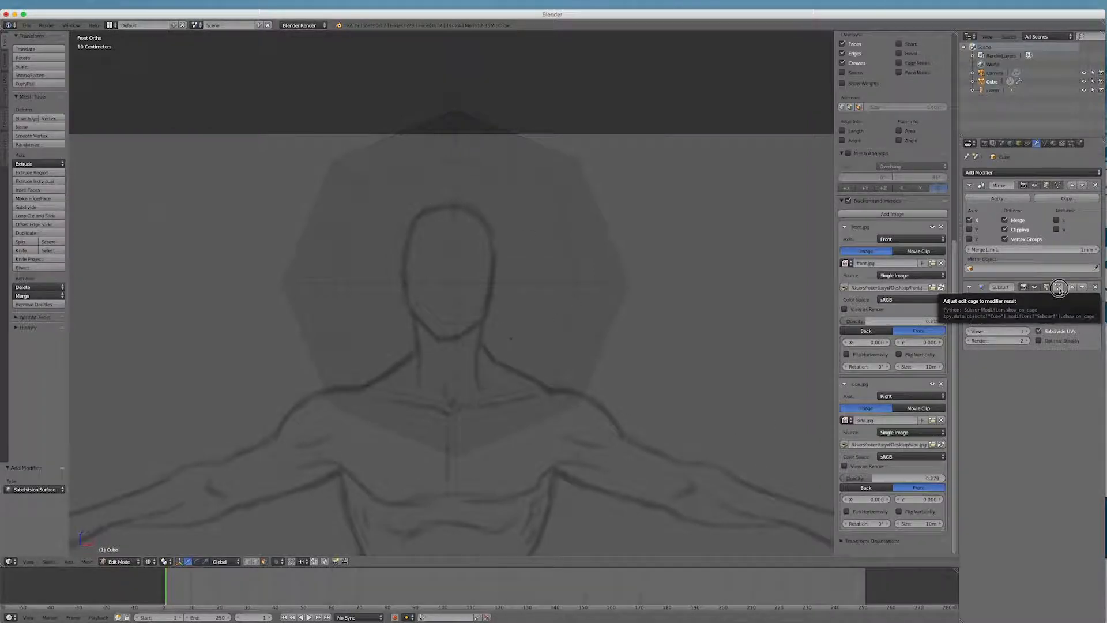
{"action": "left_click", "coordinate": [118, 562]}
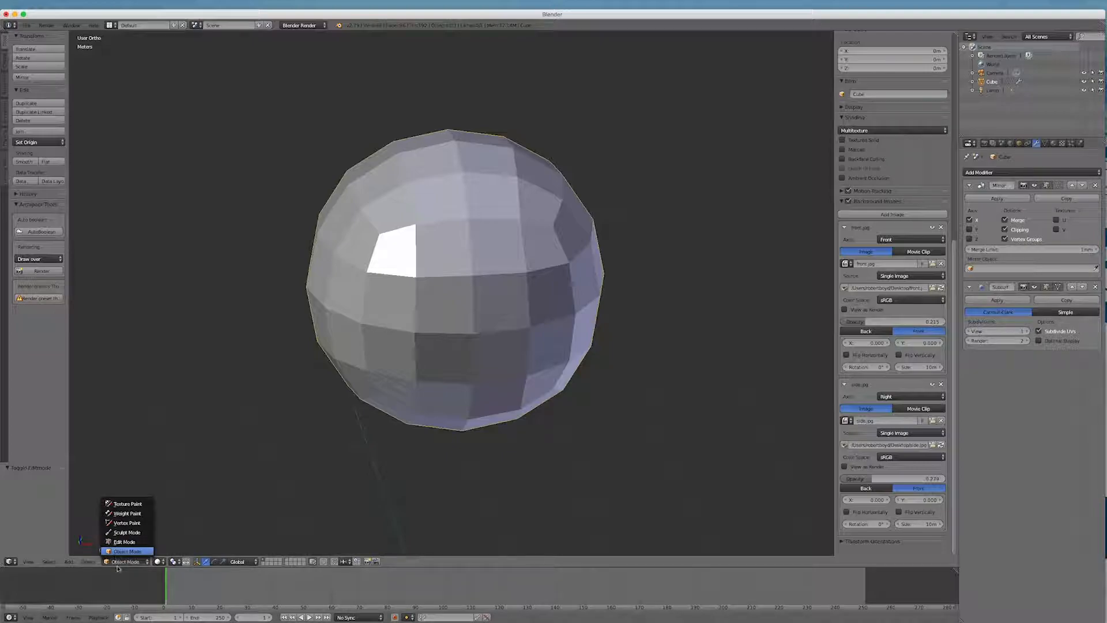
{"action": "left_click", "coordinate": [124, 562]}
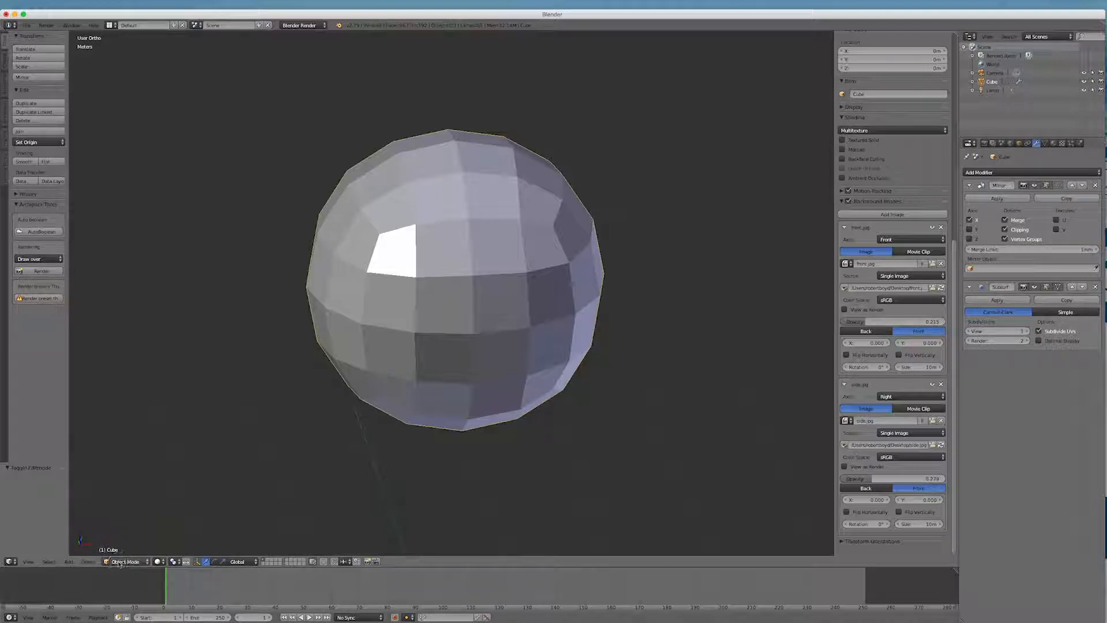
{"action": "left_click", "coordinate": [24, 161]}
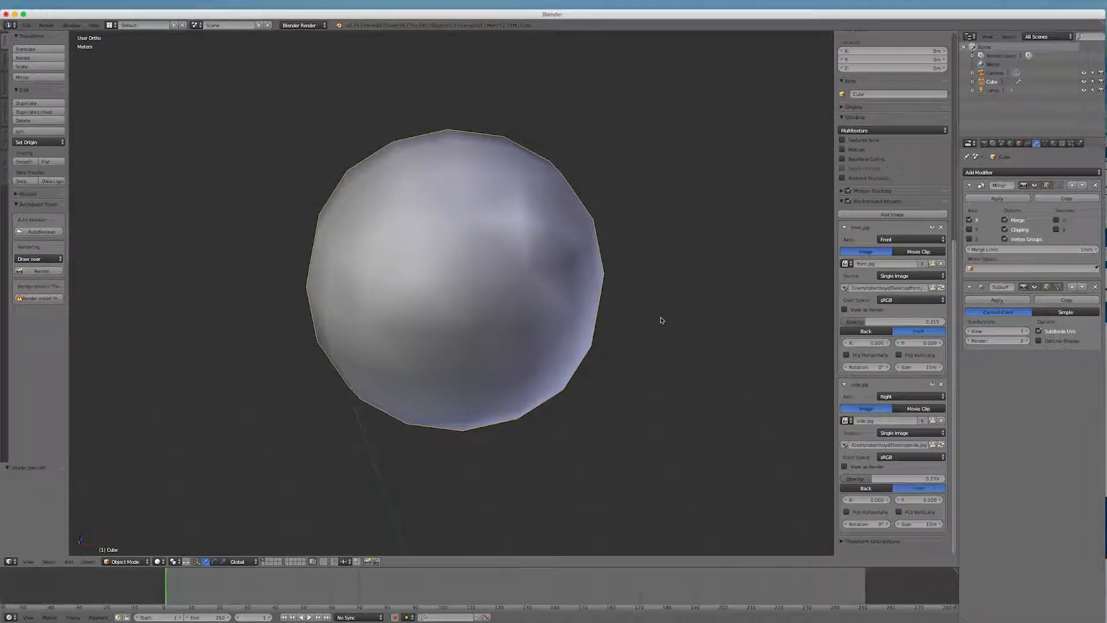
Step: In Edit Mode, scale the entire head mesh uniformly by about 0.5 against the front reference
{"action": "key", "text": "KP_1"}
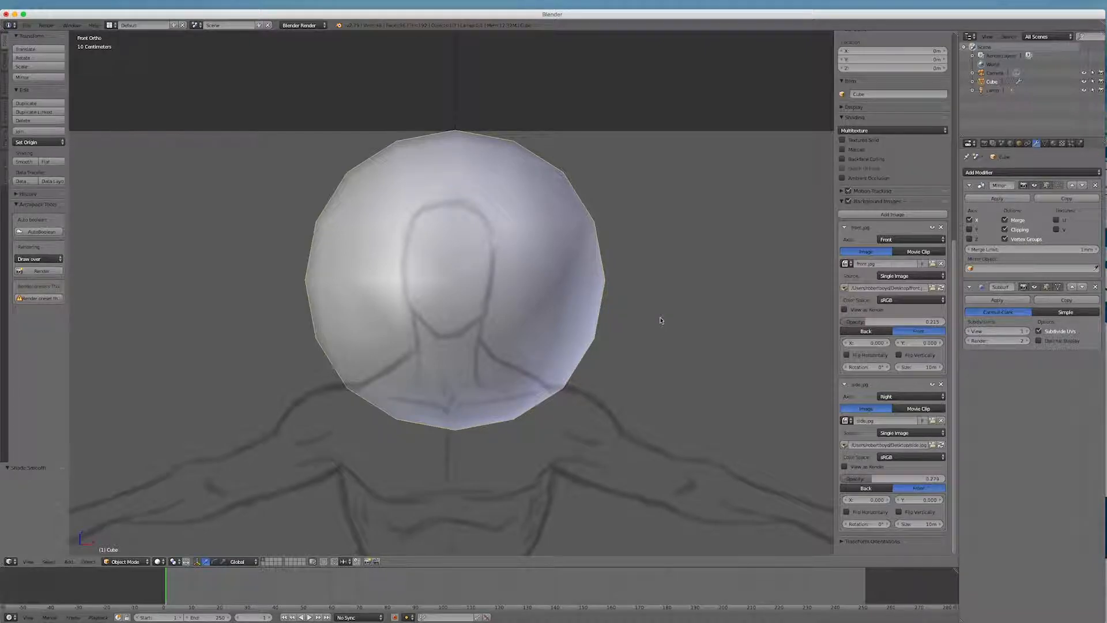
{"action": "key", "text": "Tab"}
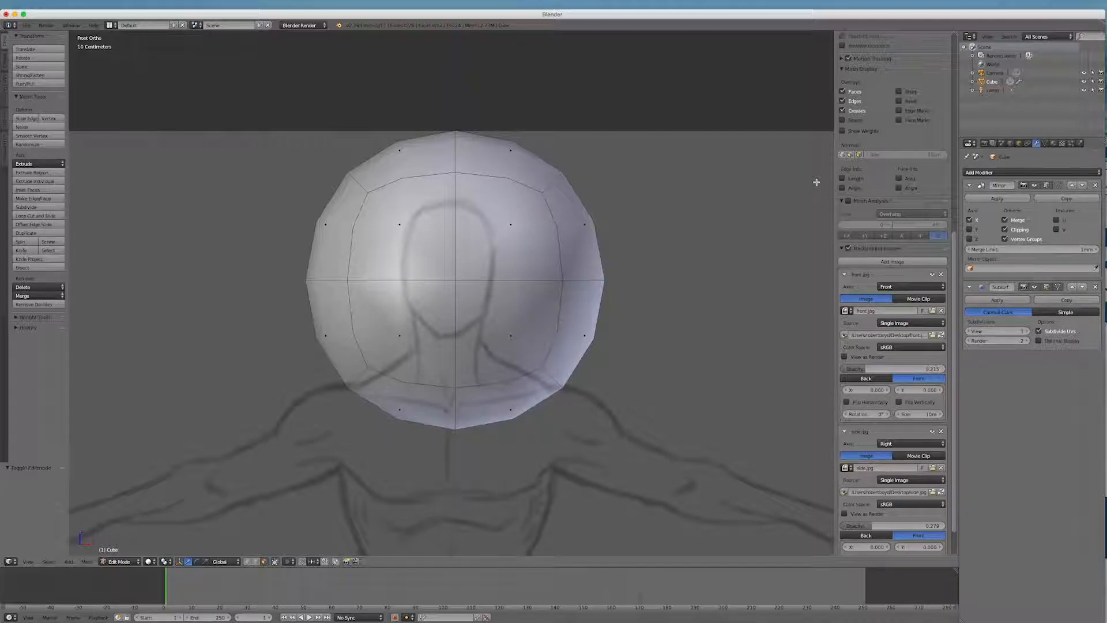
{"action": "scroll", "coordinate": [894, 173], "scroll_direction": "up", "scroll_amount": 5}
{"action": "key", "text": "a"}
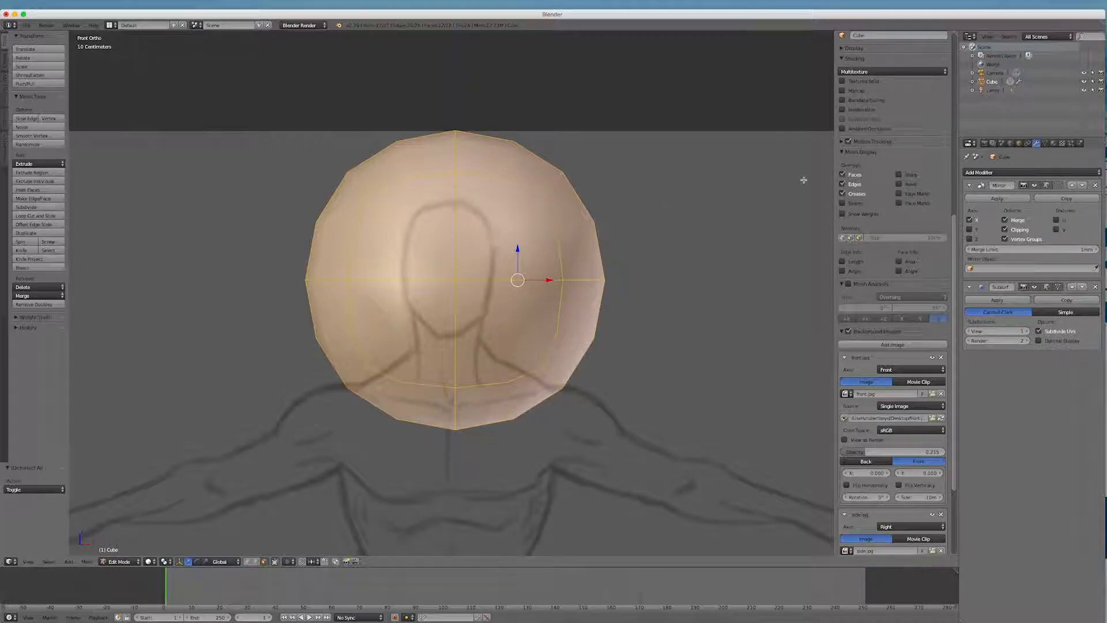
{"action": "key", "text": "s"}
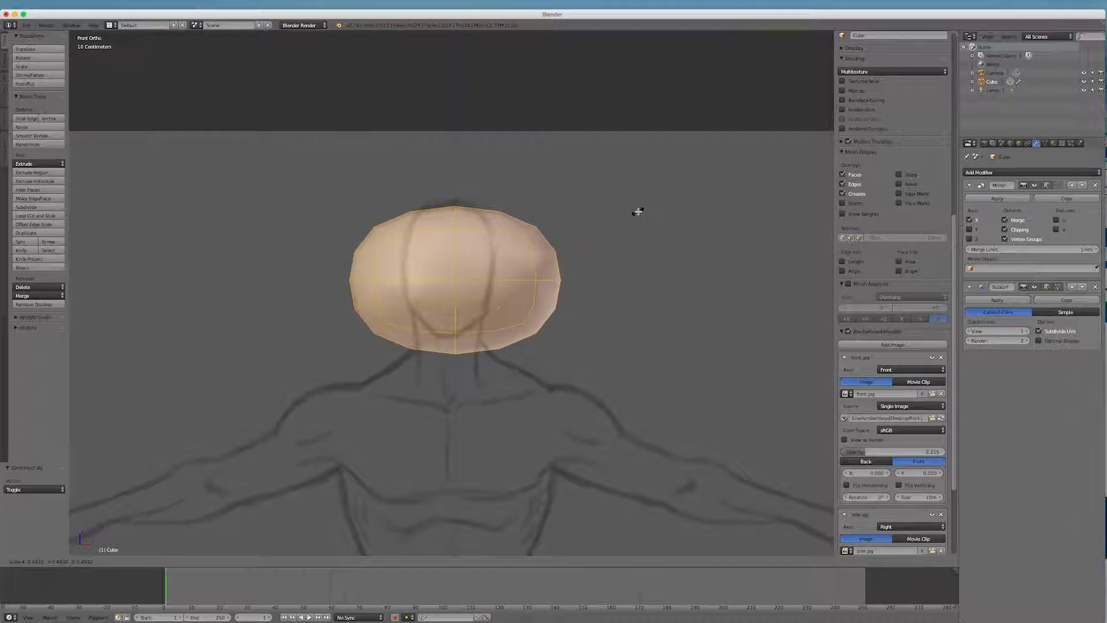
{"action": "left_click", "coordinate": [638, 209]}
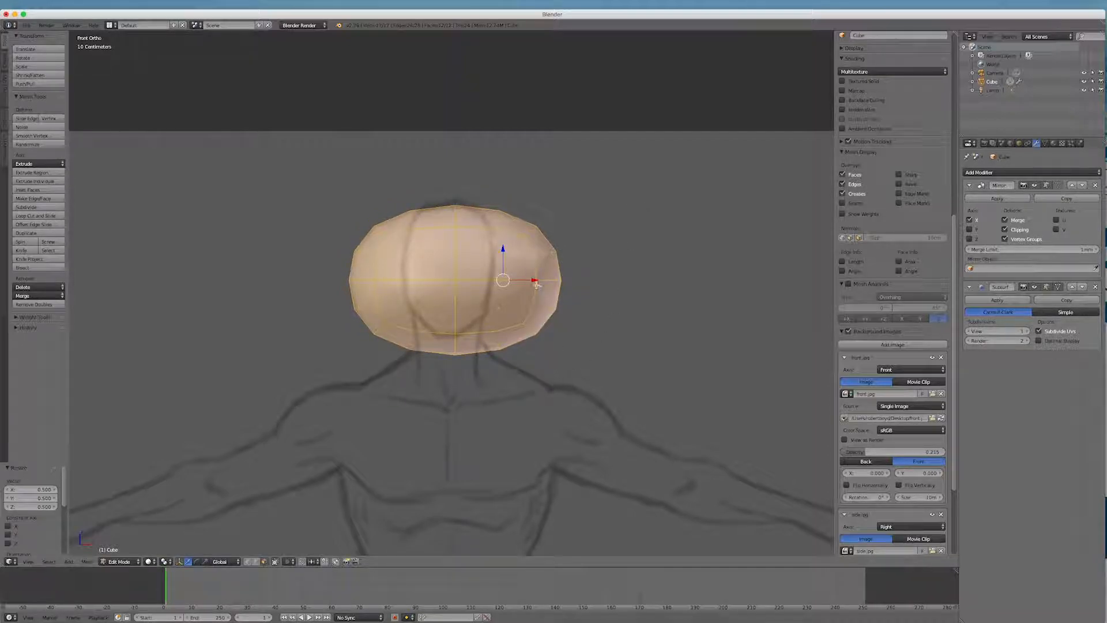
Step: Raise the head mesh along Z, narrow its half along X, and scale it down slightly to fit the front reference head
{"action": "left_click_drag", "start_coordinate": [537, 280], "coordinate": [477, 241]}
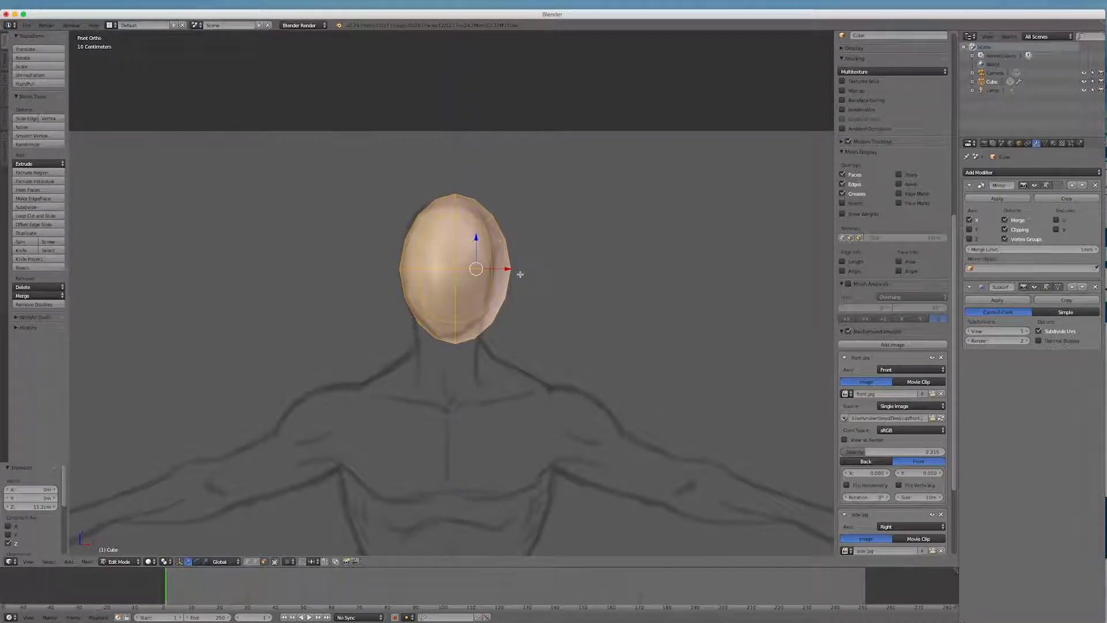
{"action": "left_click_drag", "start_coordinate": [512, 271], "coordinate": [503, 270]}
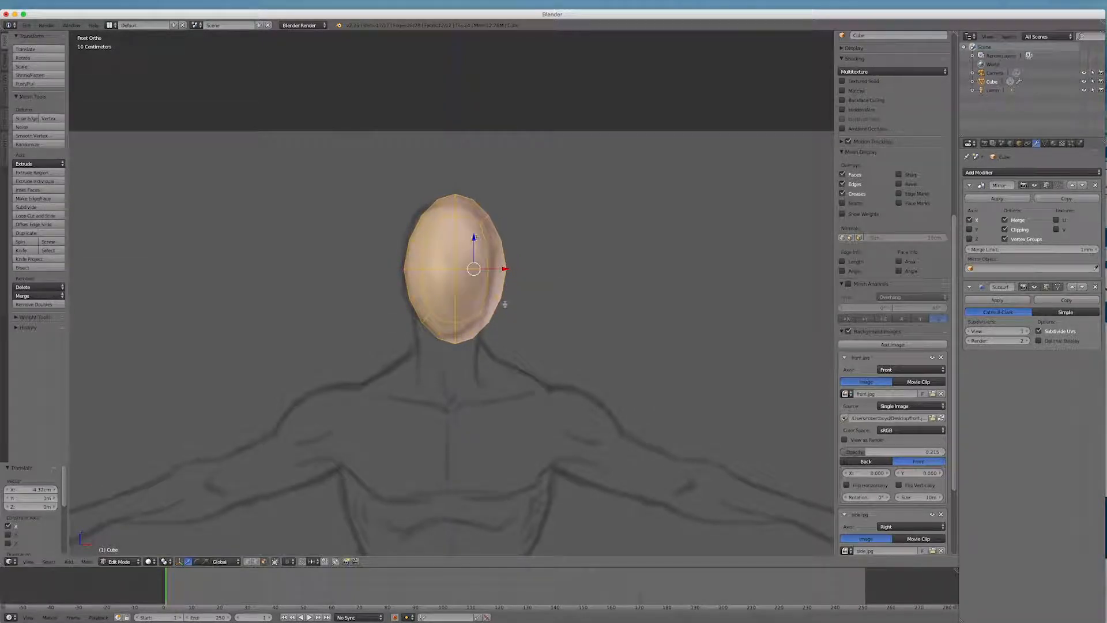
{"action": "key", "text": "s"}
{"action": "left_click", "coordinate": [641, 201]}
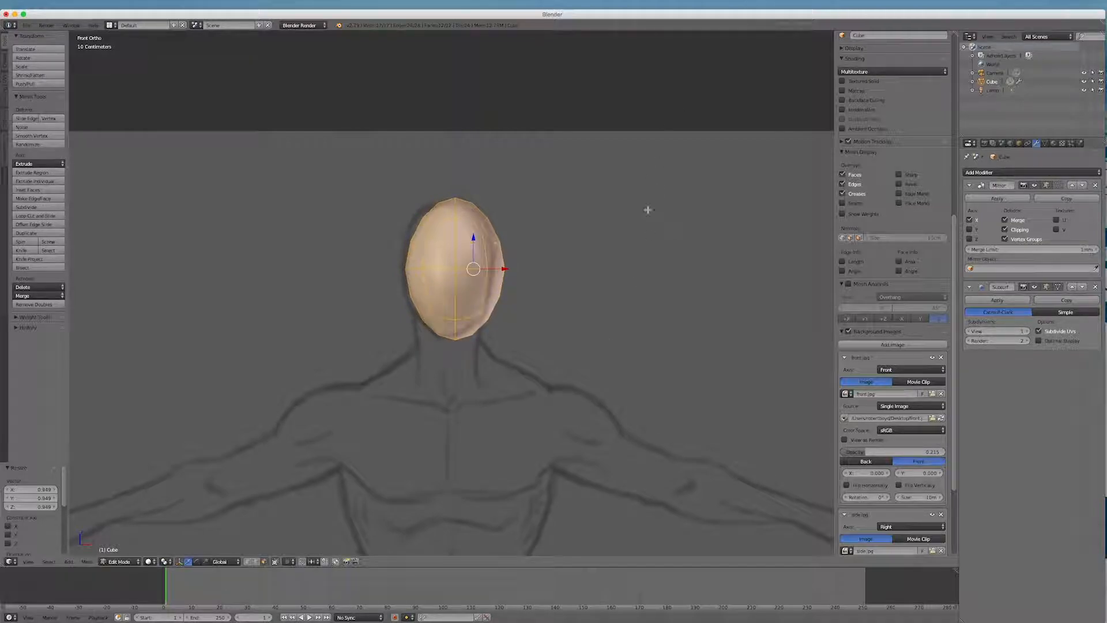
Step: In right side view, scale the head mesh along Y by about 0.85 and again by about 0.96 to fit the reference skull
{"action": "key", "text": "KP_3"}
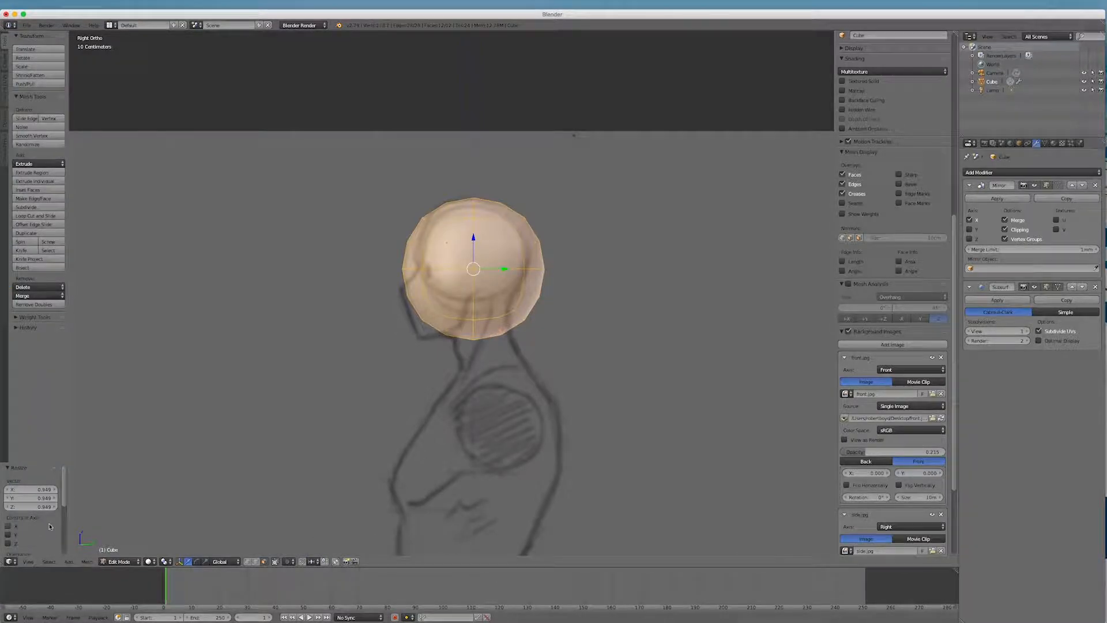
{"action": "left_click", "coordinate": [206, 562]}
{"action": "left_click_drag", "start_coordinate": [507, 270], "coordinate": [502, 270]}
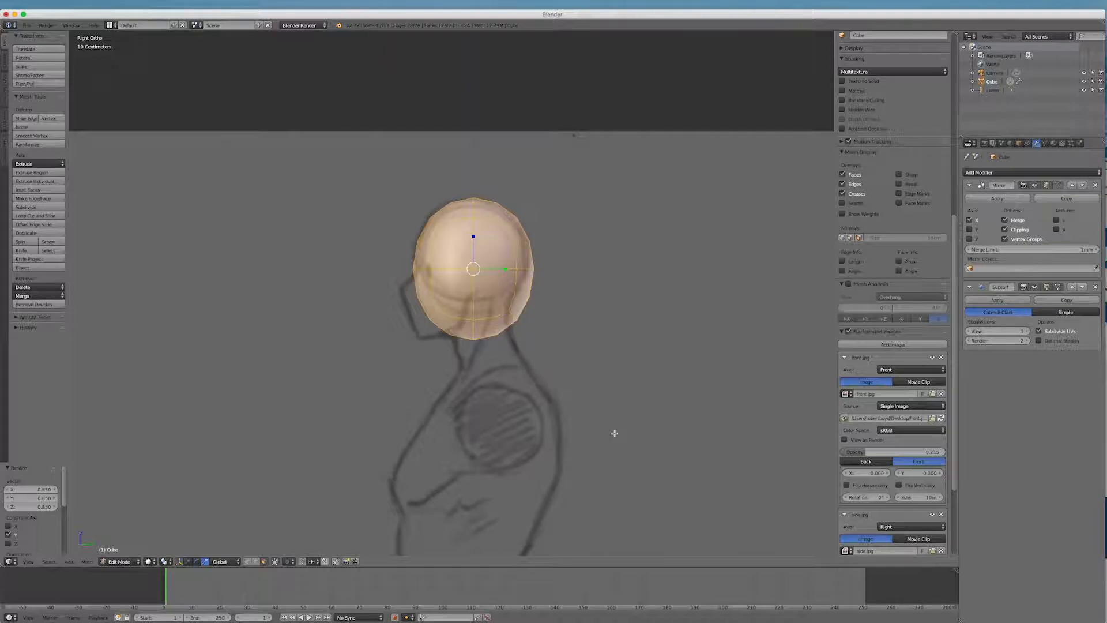
{"action": "left_click_drag", "start_coordinate": [507, 265], "coordinate": [507, 266]}
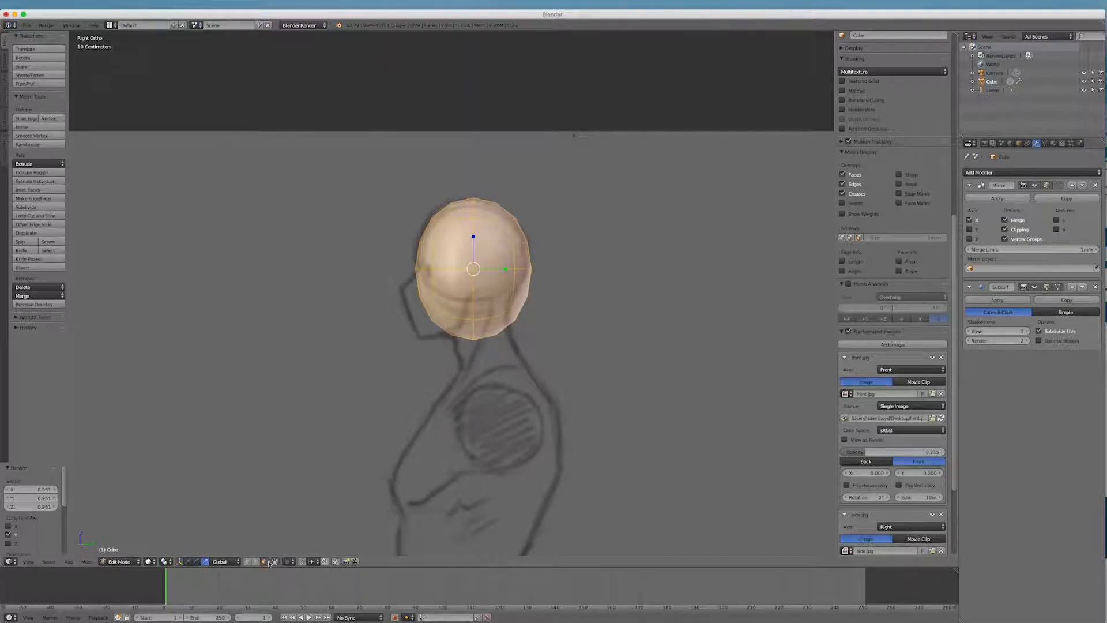
Step: In wireframe display, select the lower front and front underside faces and move them forward along Y toward the reference jaw
{"action": "key", "text": "a"}
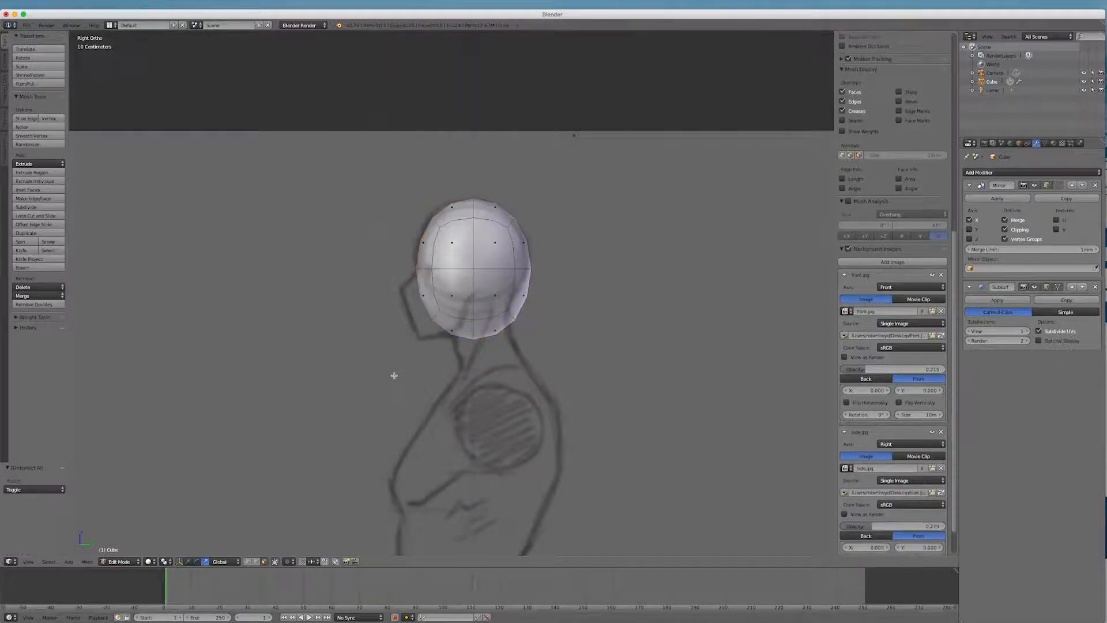
{"action": "key", "text": "z"}
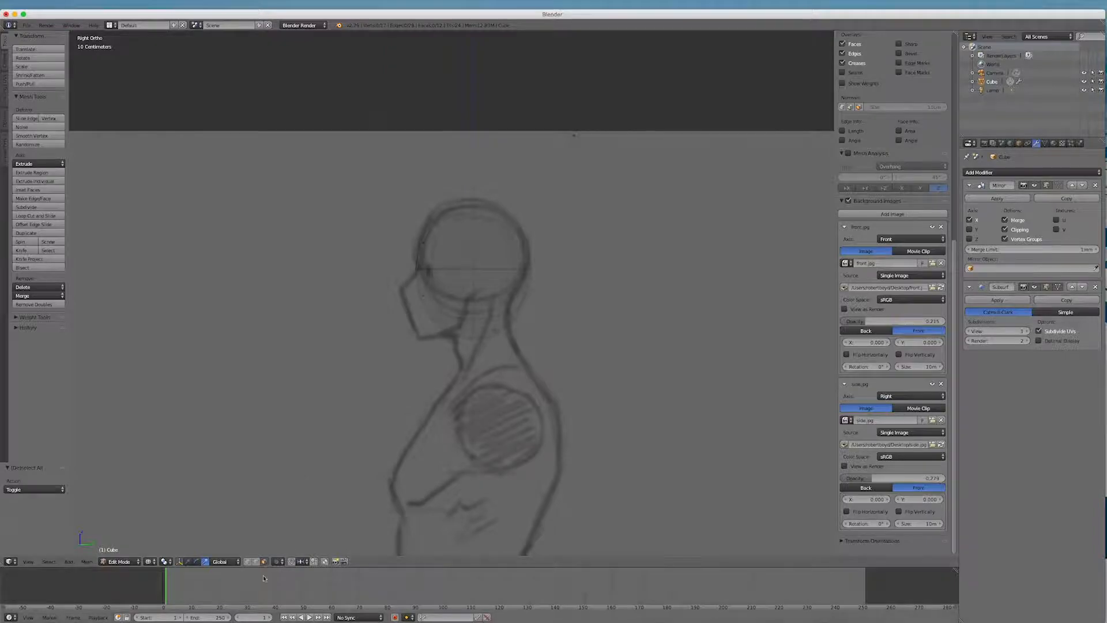
{"action": "right_click", "coordinate": [427, 302]}
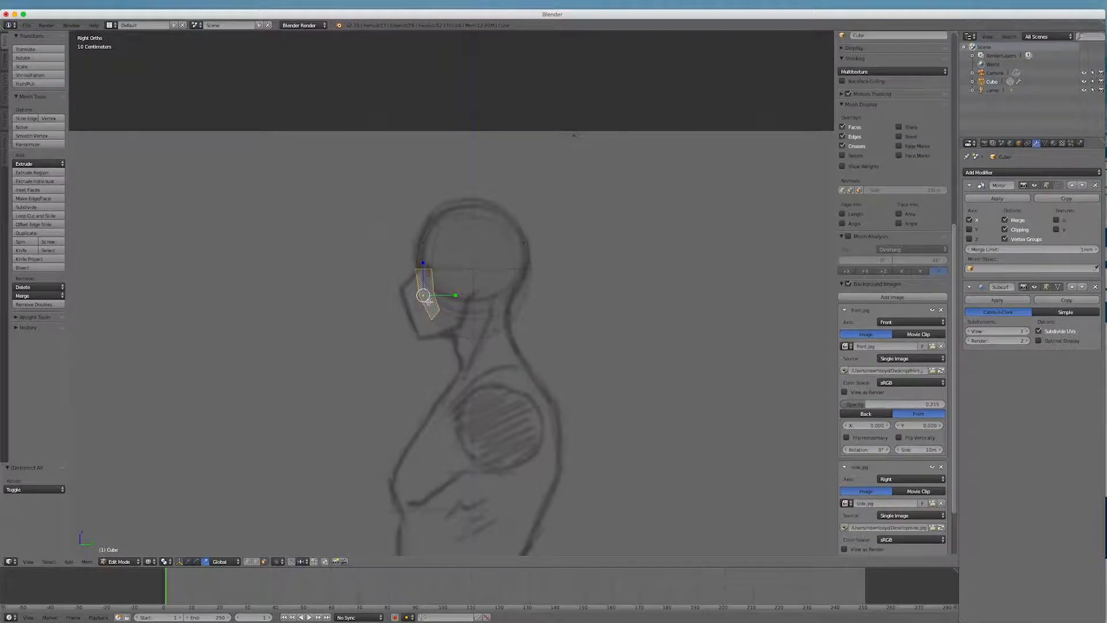
{"action": "right_click", "coordinate": [450, 323], "text": "shift"}
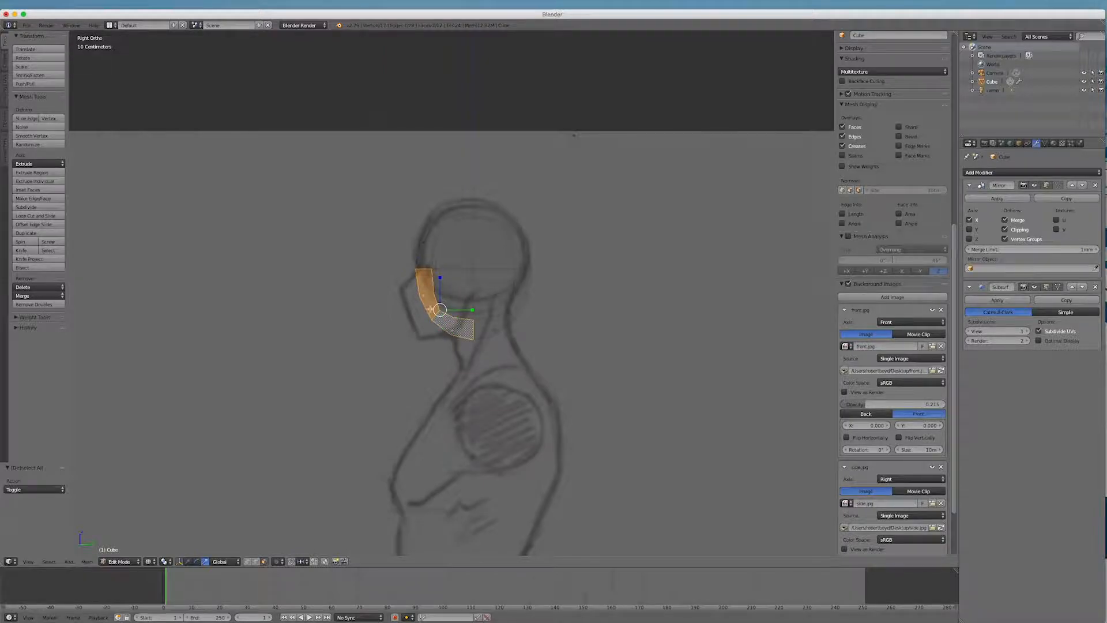
{"action": "left_click", "coordinate": [191, 561]}
{"action": "mouse_move", "coordinate": [472, 310]}
{"action": "left_mouse_down"}
{"action": "mouse_move", "coordinate": [433, 282]}
{"action": "mouse_move", "coordinate": [457, 322]}
{"action": "left_mouse_up"}
{"action": "left_click", "coordinate": [473, 325]}
Step: Select the rear underside and lower back faces and move them up along Z toward the base of the reference skull
{"action": "right_click", "coordinate": [499, 324]}
{"action": "right_click", "coordinate": [515, 297], "text": "shift"}
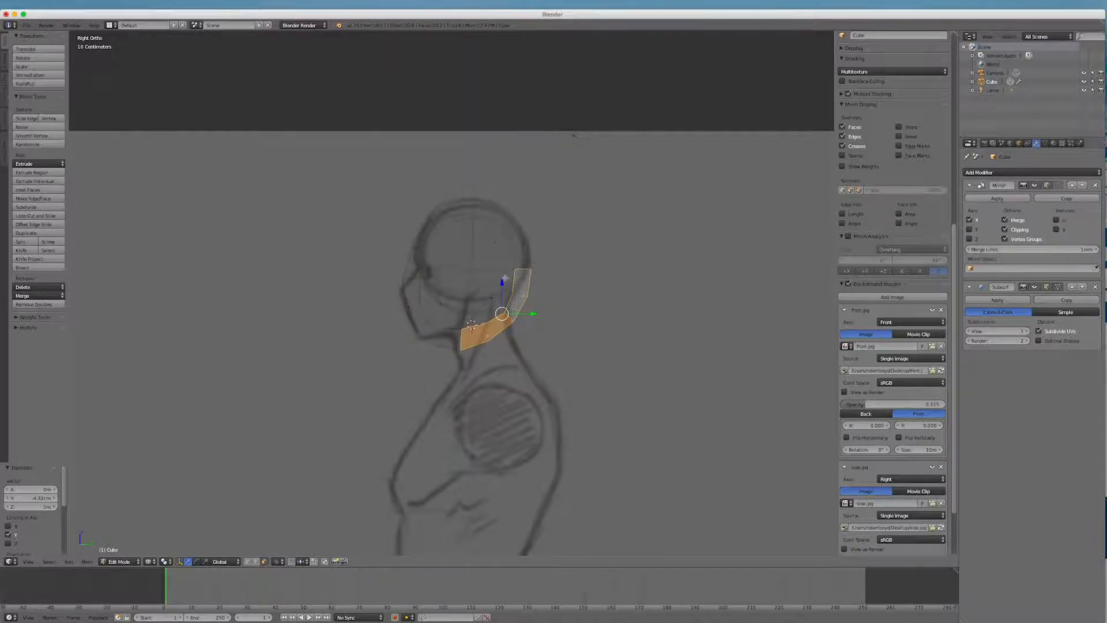
{"action": "key", "text": "g"}
{"action": "key", "text": "z"}
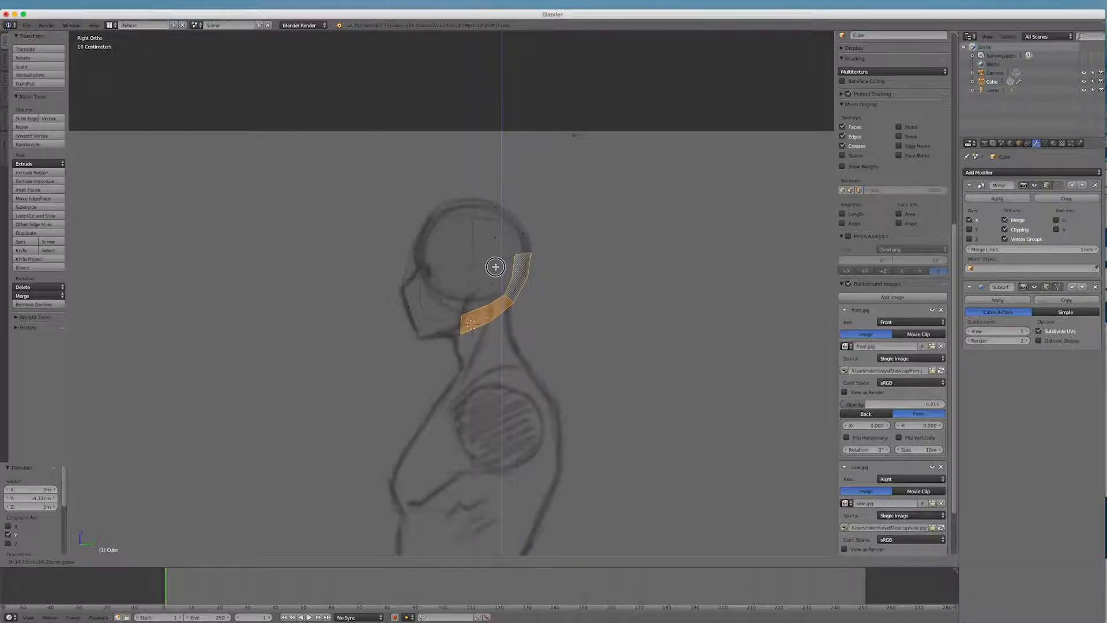
{"action": "left_click", "coordinate": [495, 267]}
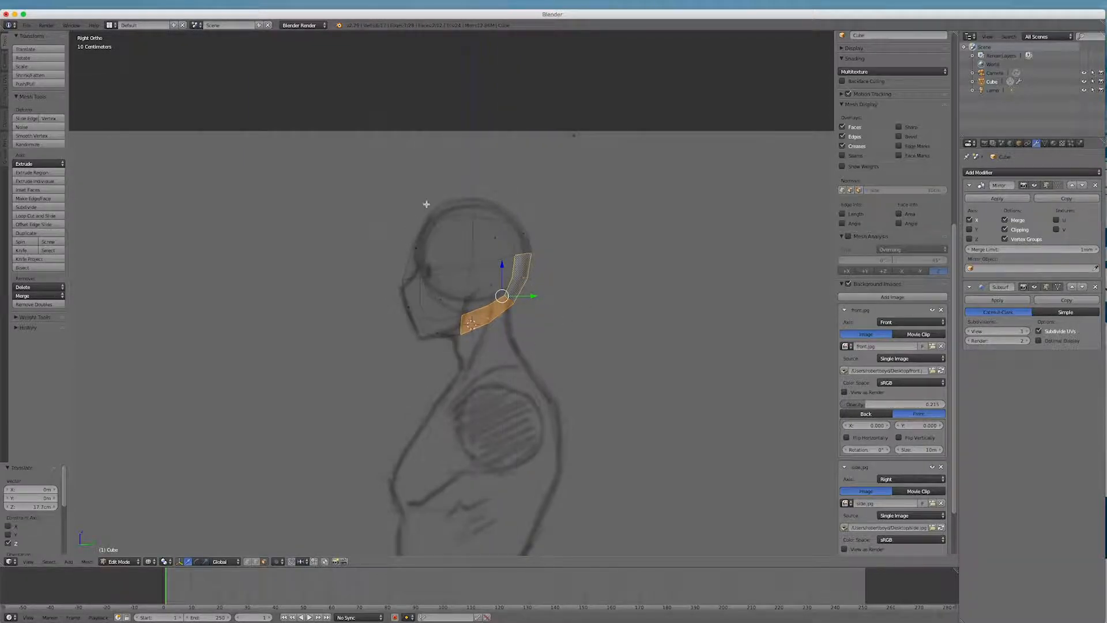
Step: Select the front top face of the head and move it slightly up and forward to match the side reference
{"action": "right_click", "coordinate": [452, 211]}
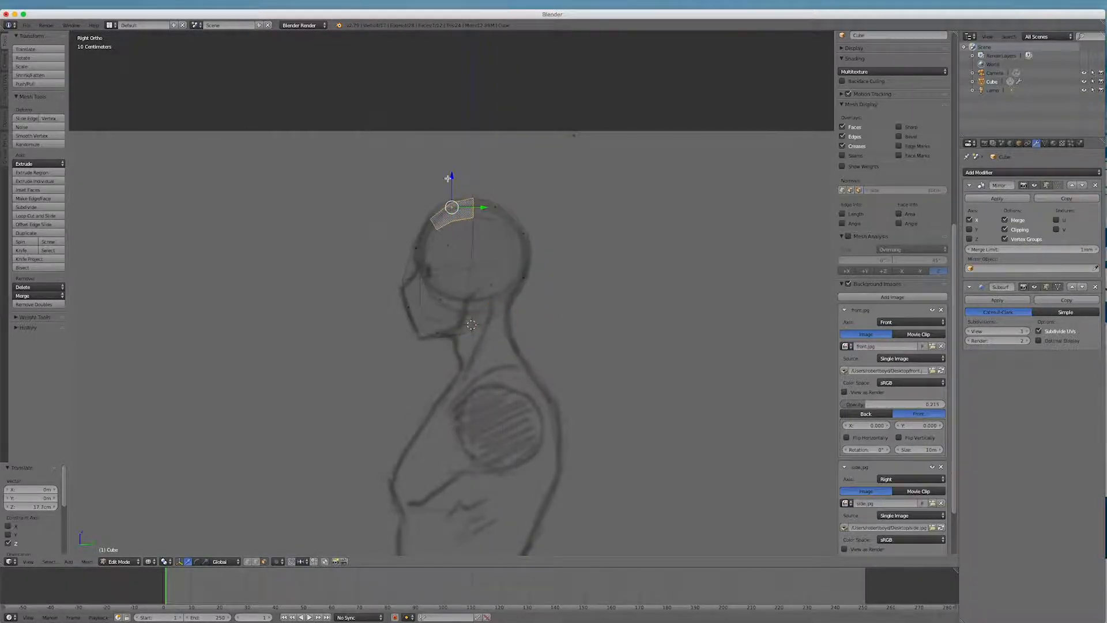
{"action": "key", "text": "g"}
{"action": "key", "text": "z"}
{"action": "left_click_drag", "start_coordinate": [453, 172], "coordinate": [453, 172]}
{"action": "left_click_drag", "start_coordinate": [484, 207], "coordinate": [481, 207]}
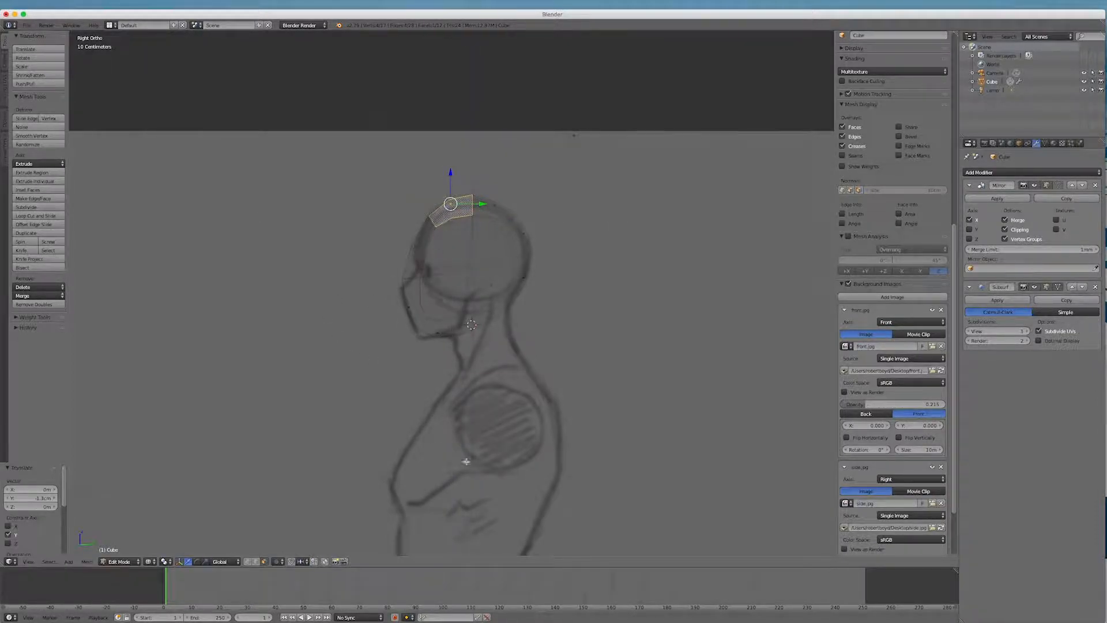
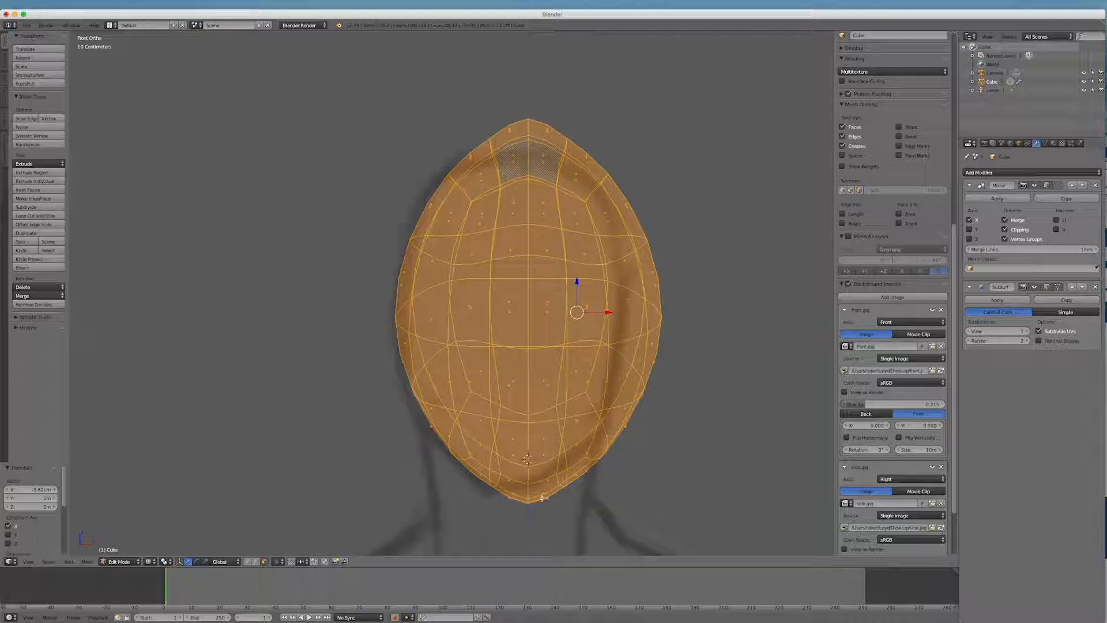
Step: Select the two neighbouring crown faces beside the centre line and lower them along Z in front view to flatten the pointed top
{"action": "right_click", "coordinate": [544, 133]}
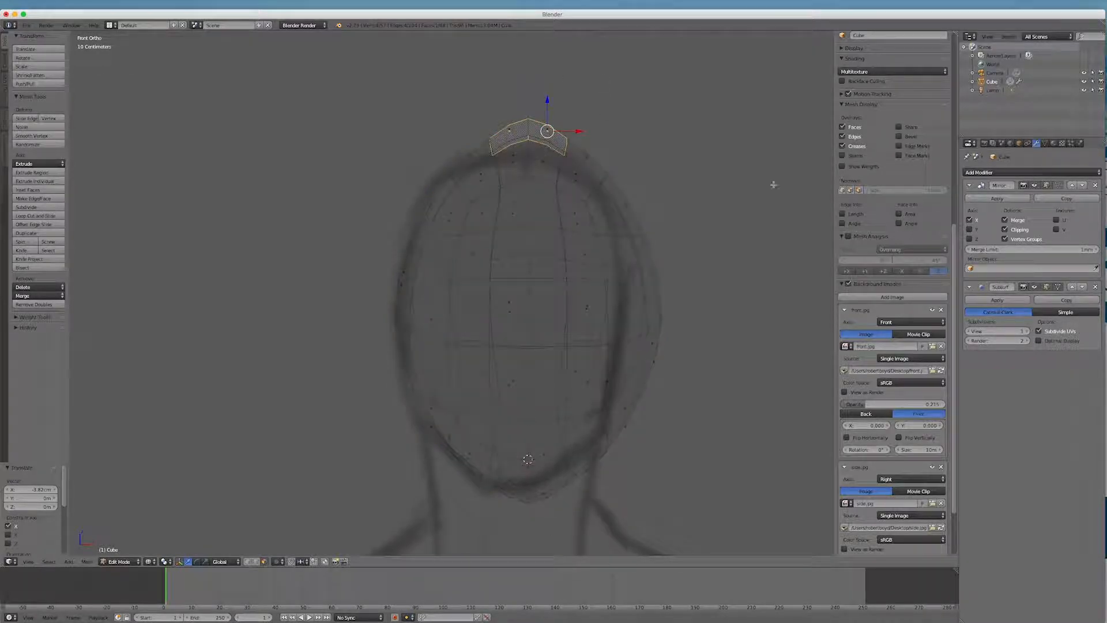
{"action": "middle_click_drag", "start_coordinate": [771, 212], "coordinate": [462, 143]}
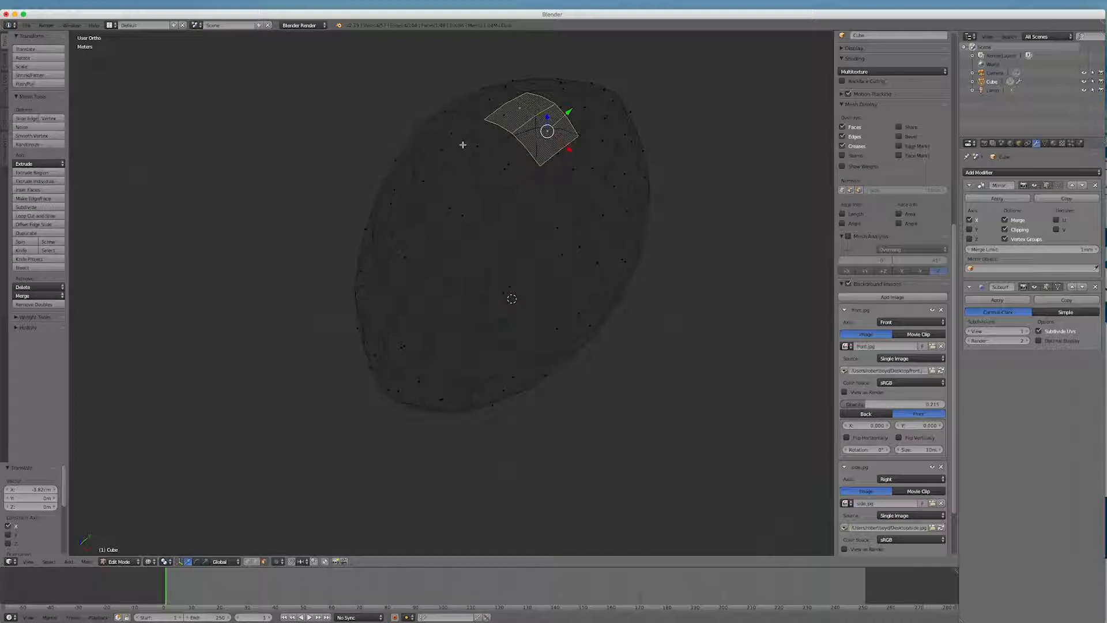
{"action": "right_click", "coordinate": [512, 166], "text": "shift"}
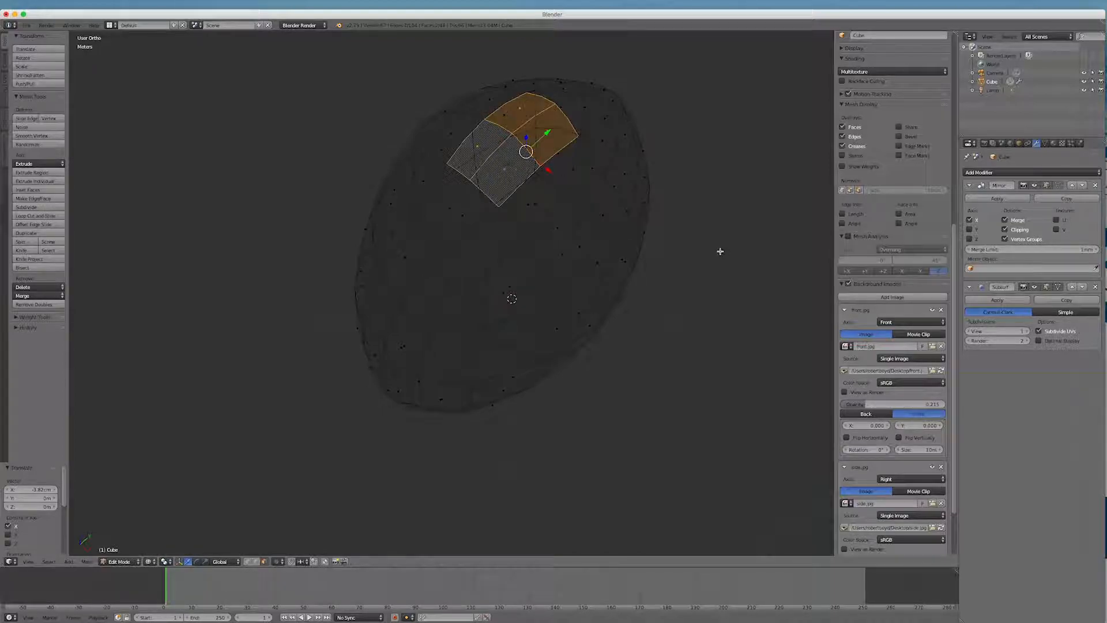
{"action": "key", "text": "KP_1"}
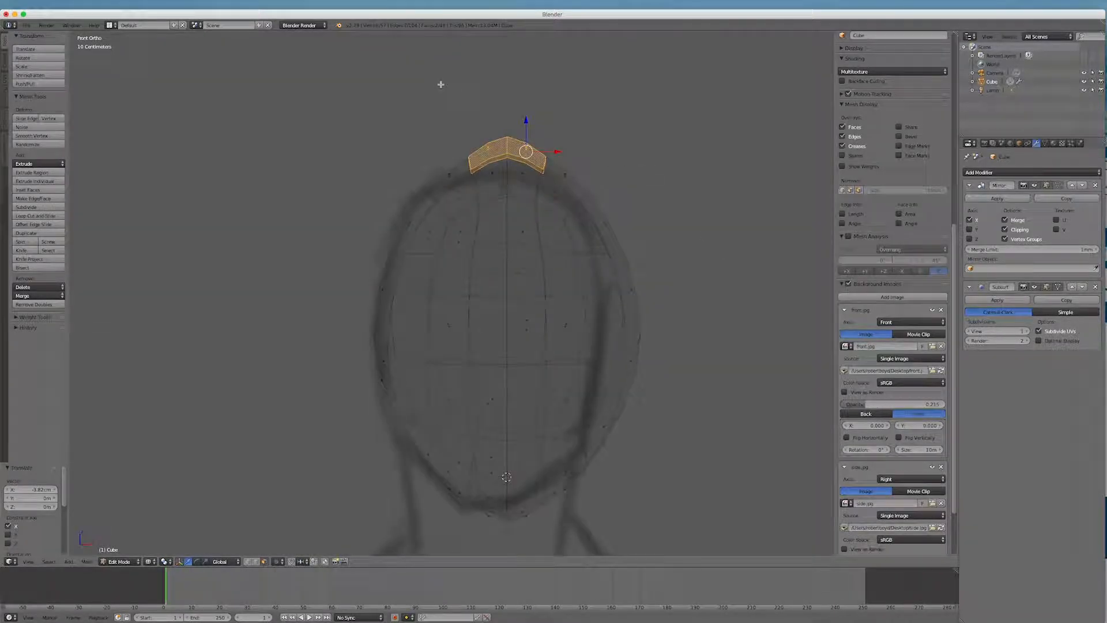
{"action": "left_click_drag", "start_coordinate": [522, 118], "coordinate": [522, 132]}
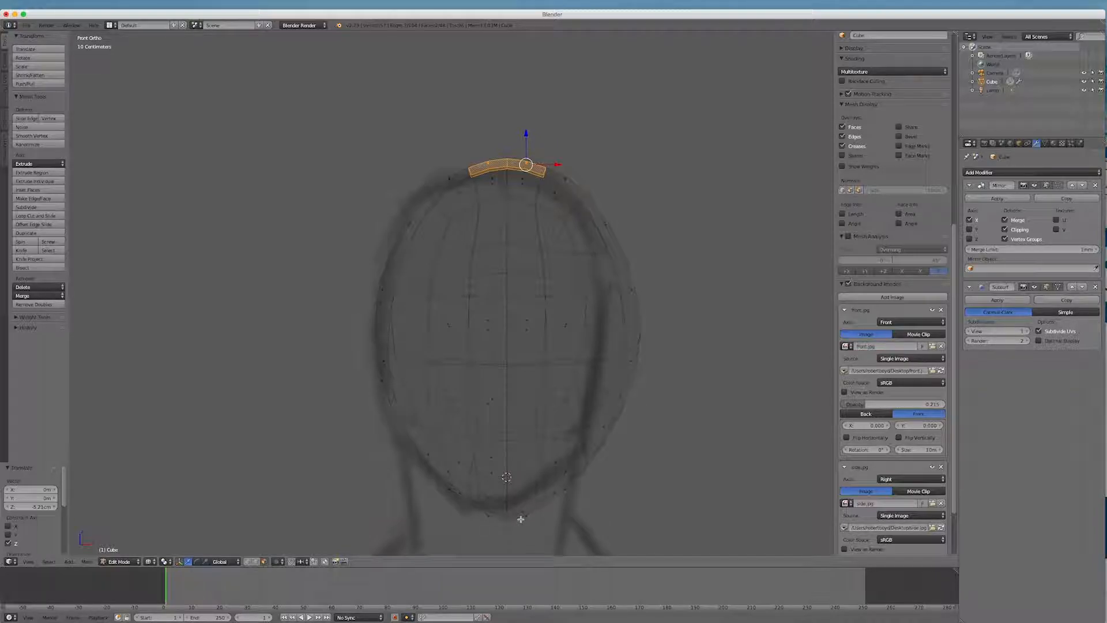
Step: Select the chin face beside the centre line and scale it down along Z in front view to flatten the pointed chin
{"action": "key", "text": "KP_3"}
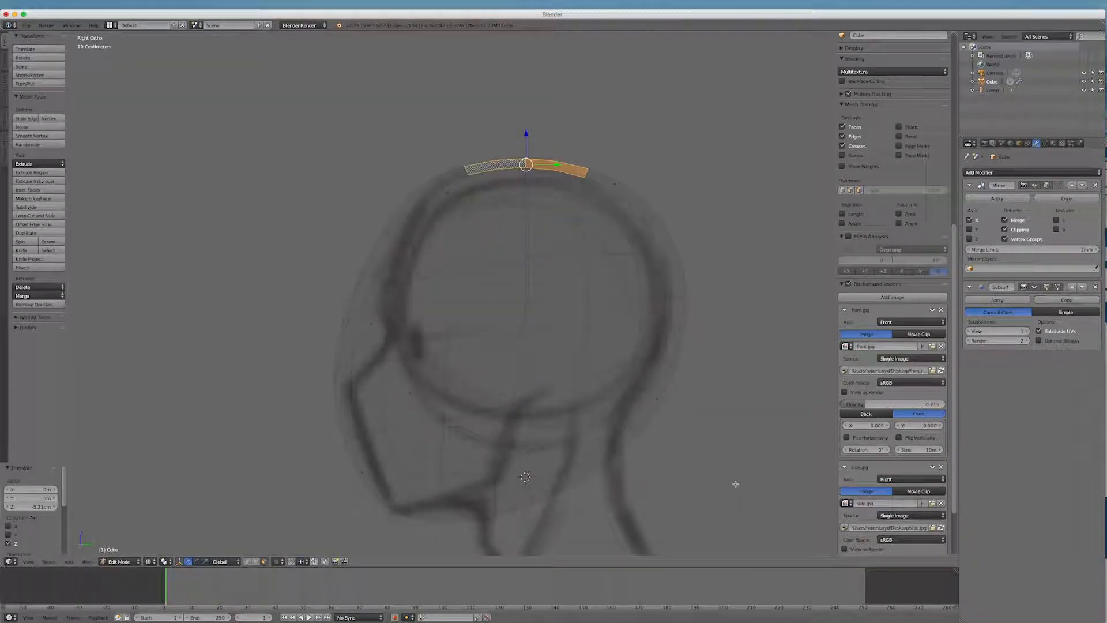
{"action": "key", "text": "KP_1"}
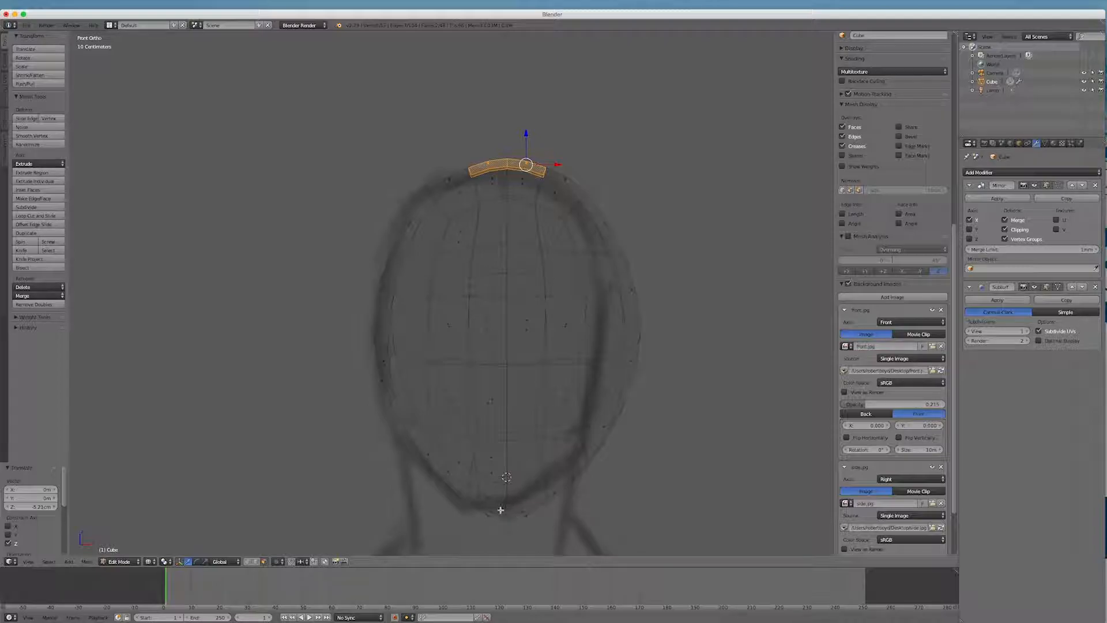
{"action": "right_click", "coordinate": [500, 509]}
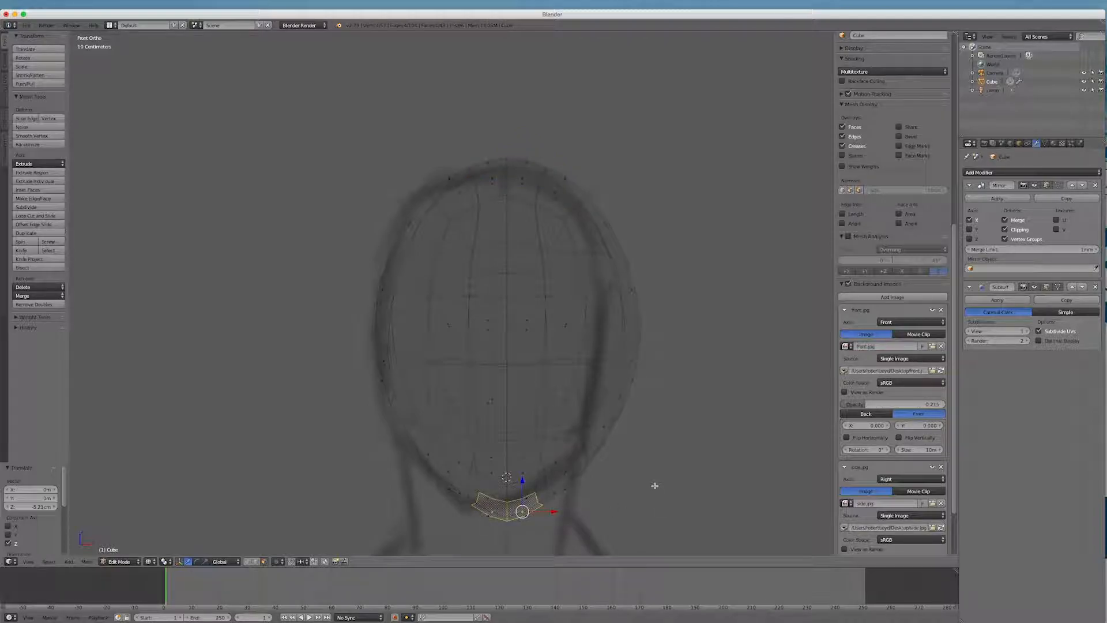
{"action": "key", "text": "KP_3"}
{"action": "key", "text": "KP_1"}
{"action": "key", "text": "s"}
{"action": "key", "text": "z"}
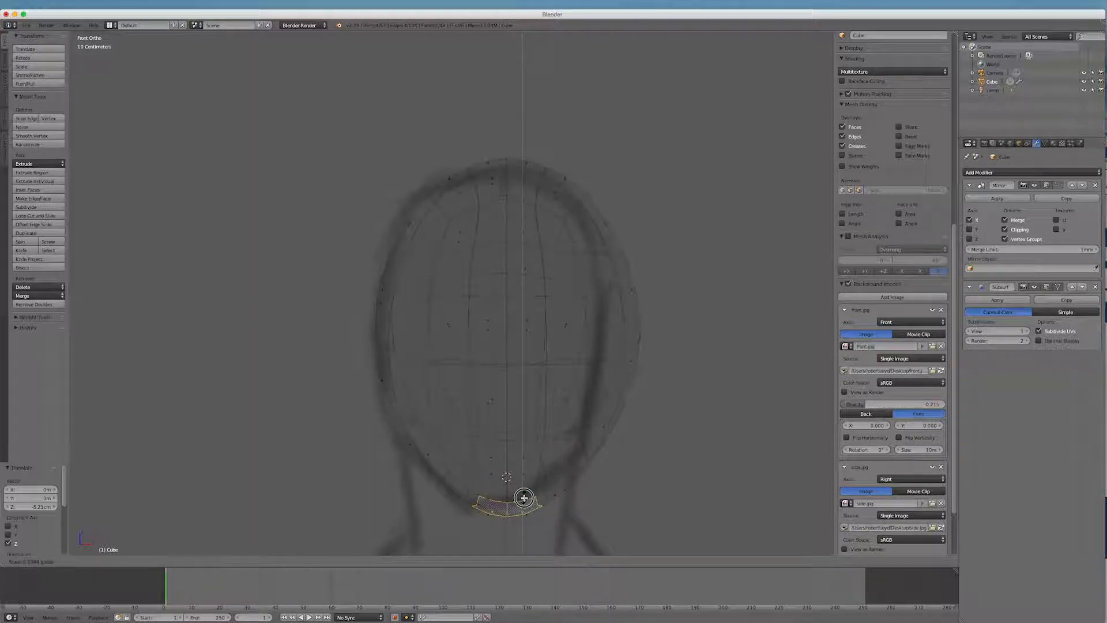
{"action": "left_click", "coordinate": [524, 497]}
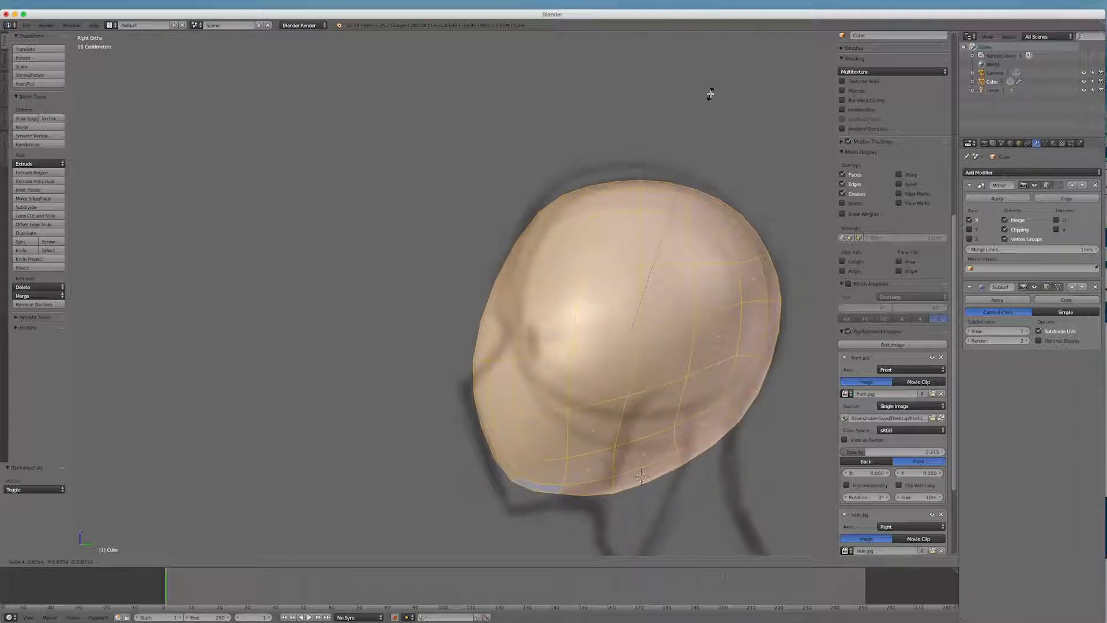
Step: Scale the entire head mesh uniformly by 0.875 and compare its fit with the front and side references
{"action": "left_click", "coordinate": [710, 95]}
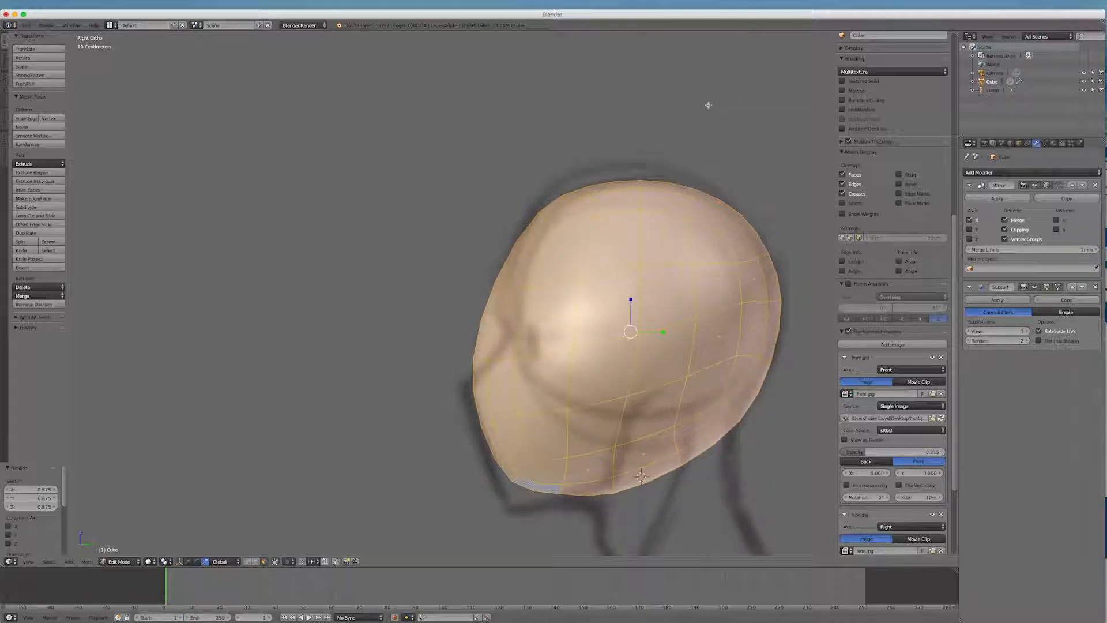
{"action": "key", "text": "KP_1"}
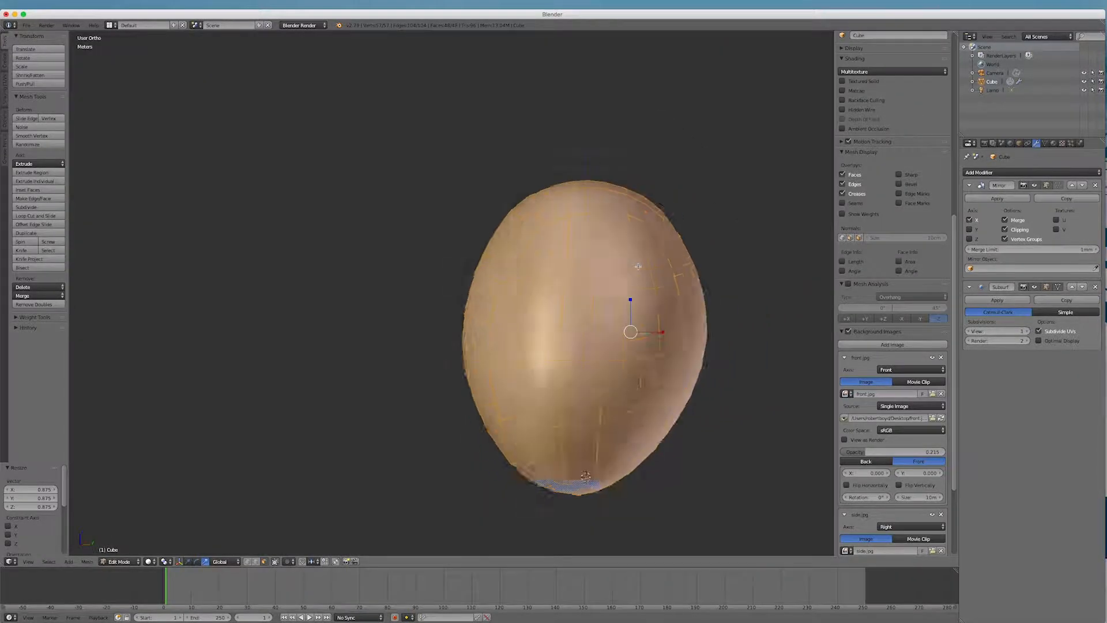
{"action": "key", "text": "KP_3"}
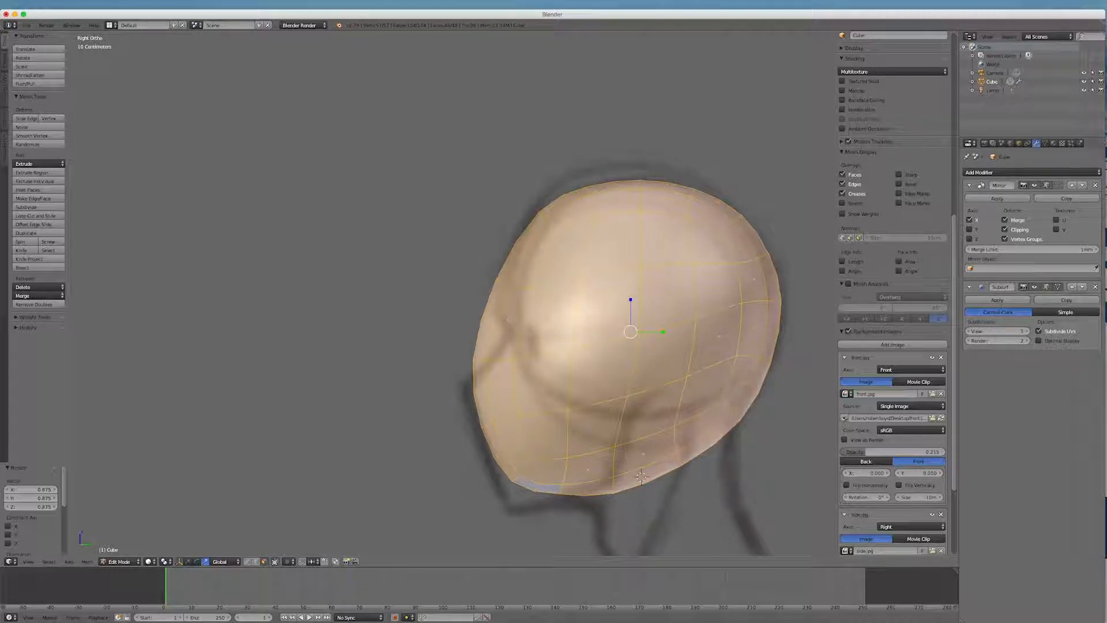
{"action": "key", "text": "KP_1"}
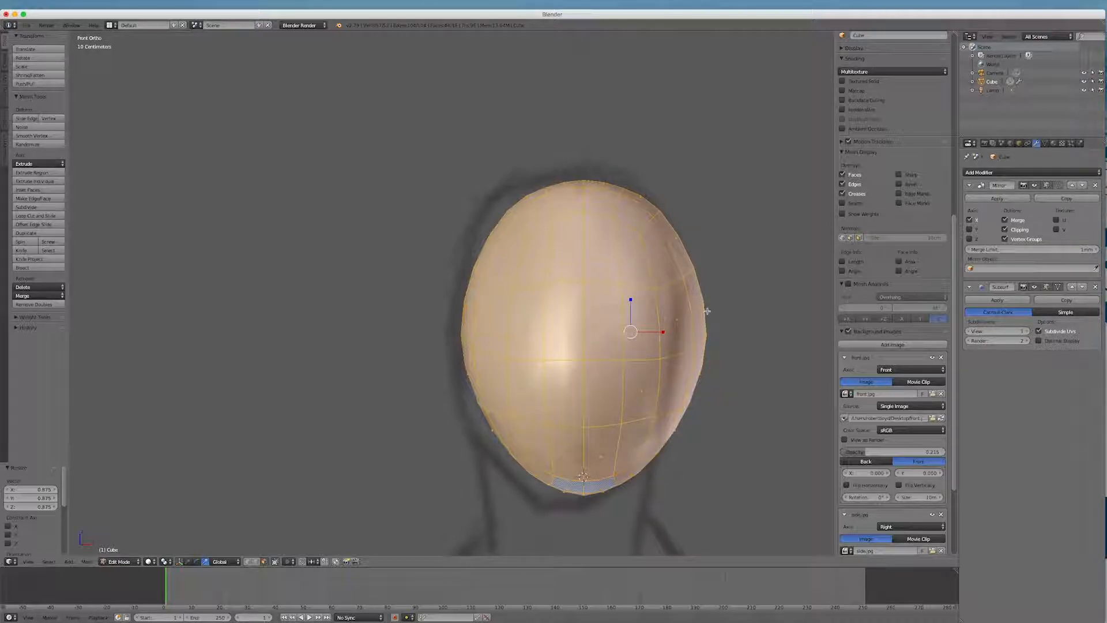
Step: Add two horizontal loop cuts around the head, one near mid-height and one lower, between mid-height and the chin
{"action": "key", "text": "ctrl+r"}
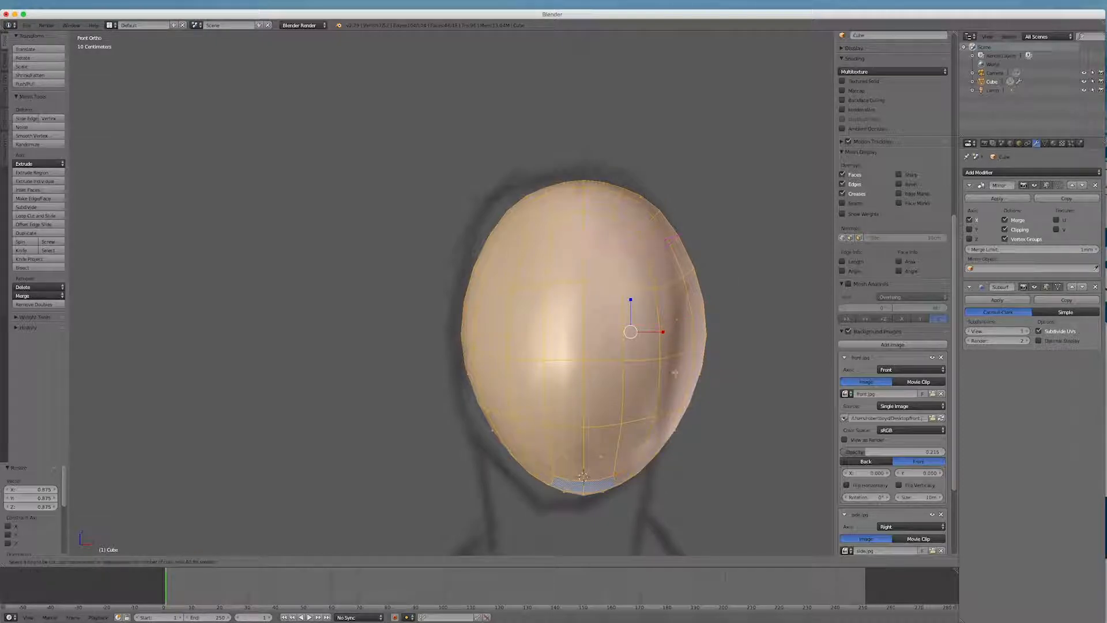
{"action": "left_click", "coordinate": [695, 313]}
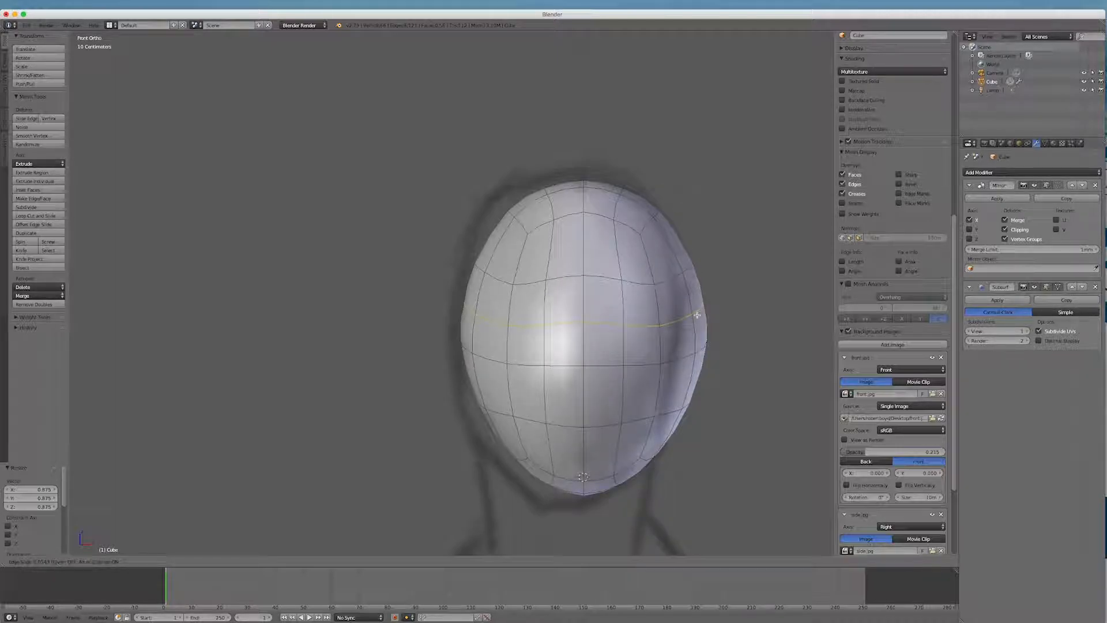
{"action": "left_click", "coordinate": [697, 314]}
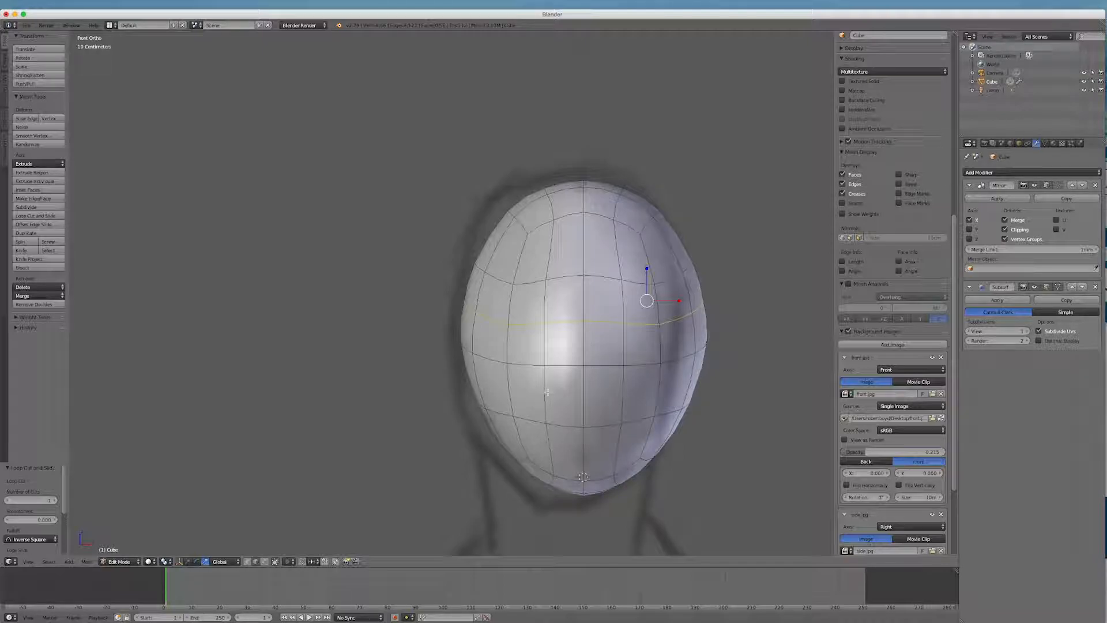
{"action": "key", "text": "ctrl+r"}
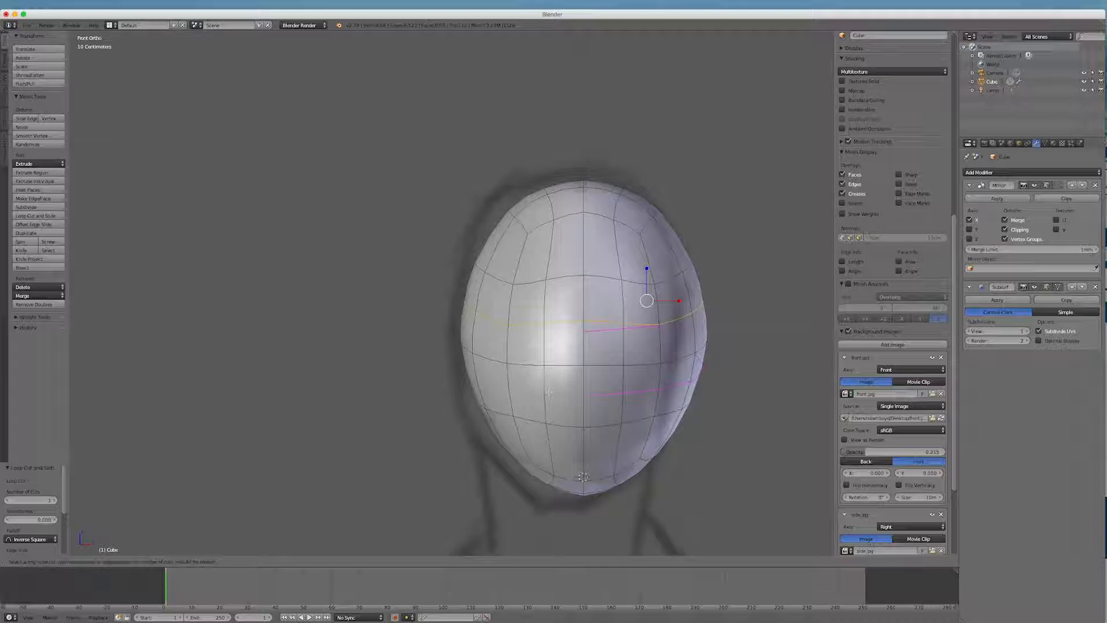
{"action": "left_click", "coordinate": [570, 394]}
{"action": "left_click", "coordinate": [571, 395]}
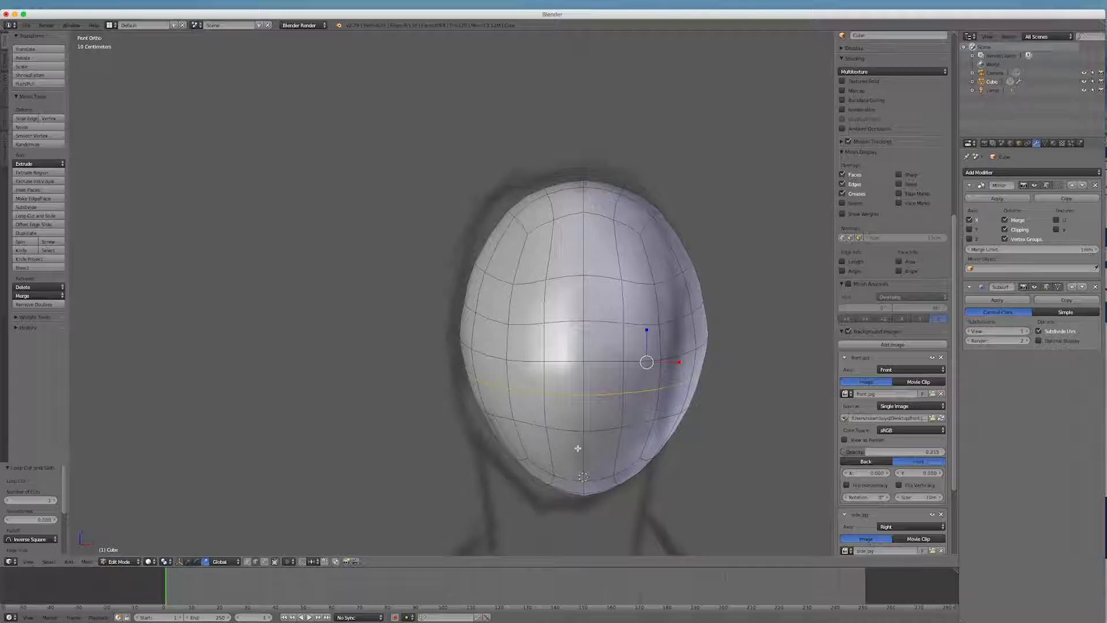
Step: Add a horizontal loop cut around the lower head, just above the chin
{"action": "key", "text": "ctrl+r"}
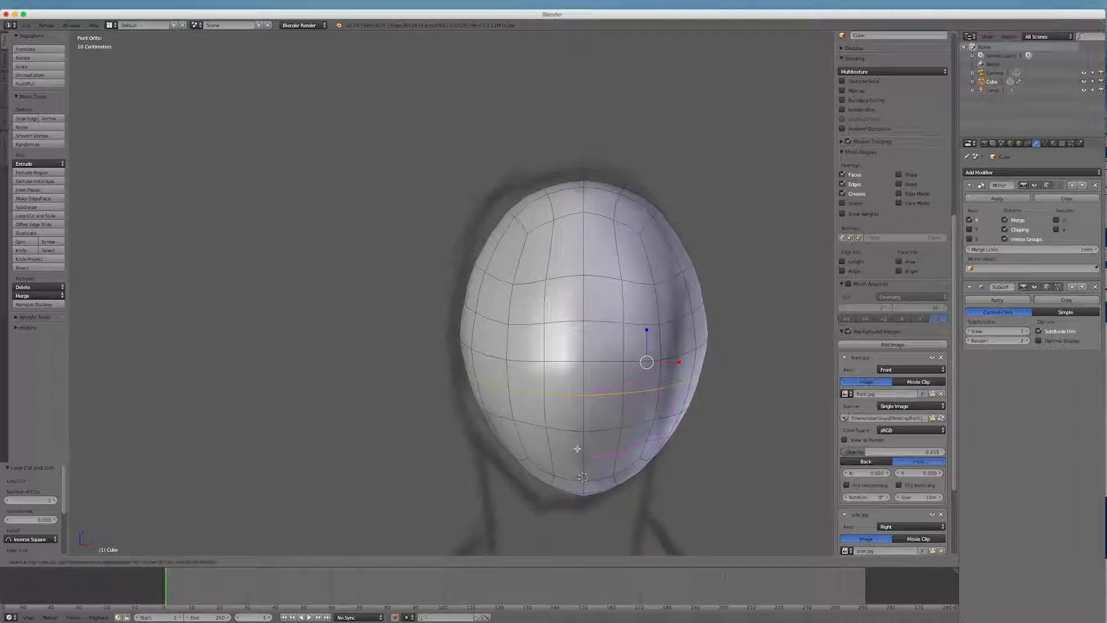
{"action": "left_click", "coordinate": [578, 448]}
{"action": "left_click", "coordinate": [577, 449]}
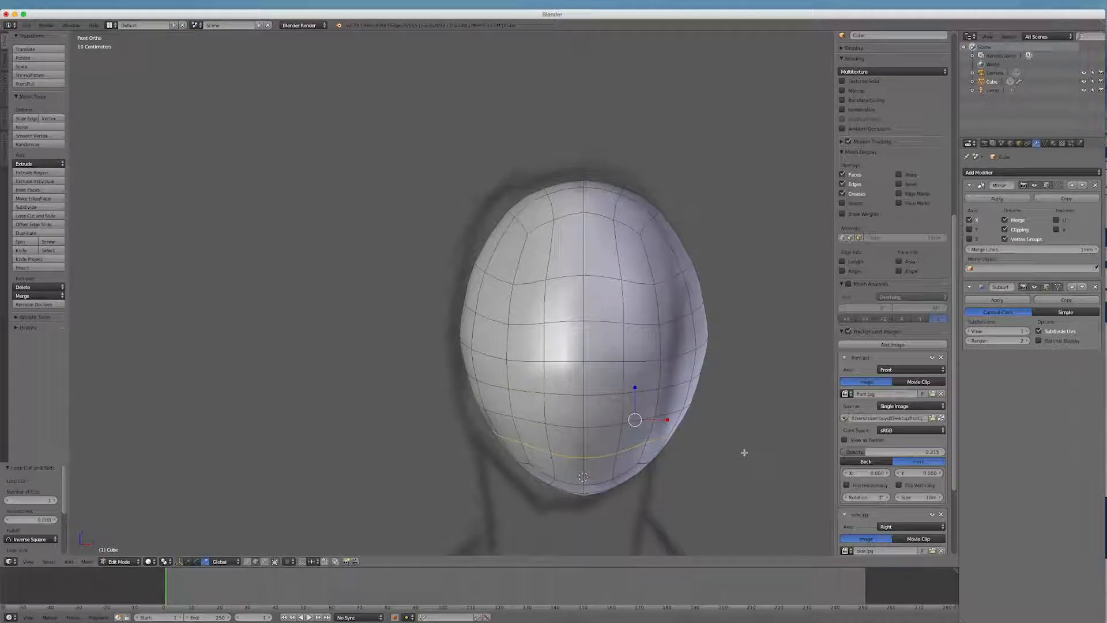
Step: Select the two-by-two block of eye-area faces beside the centre line and disable Clipping on the Mirror modifier
{"action": "left_click", "coordinate": [265, 562]}
{"action": "middle_click_drag", "start_coordinate": [756, 291], "coordinate": [735, 327]}
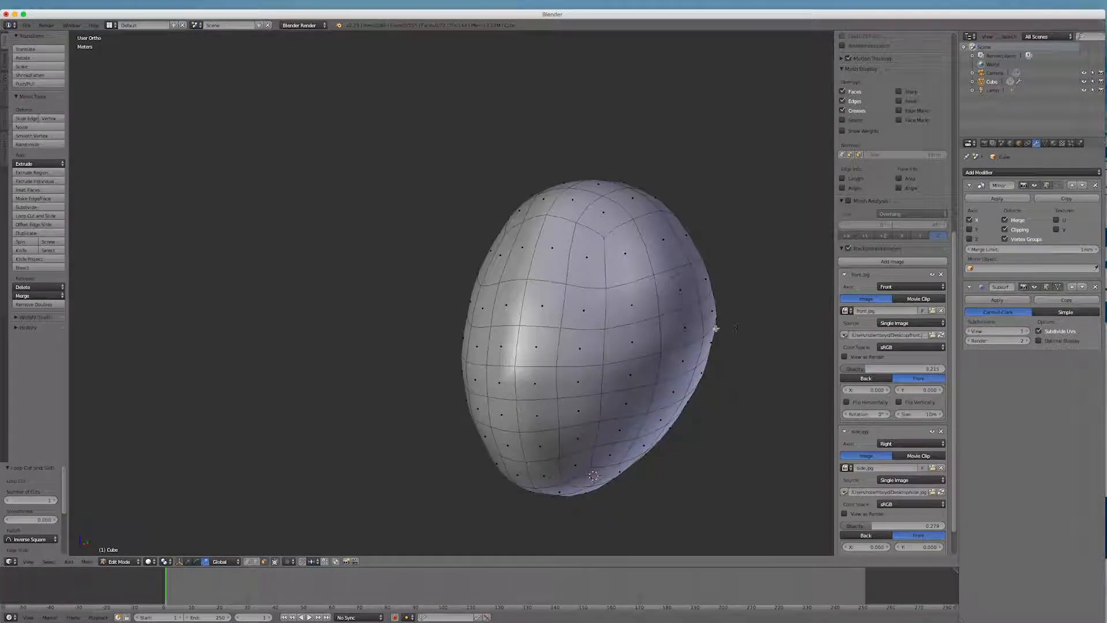
{"action": "scroll", "coordinate": [548, 319], "scroll_direction": "down", "scroll_amount": 2}
{"action": "scroll", "coordinate": [548, 319], "scroll_direction": "up", "scroll_amount": 4}
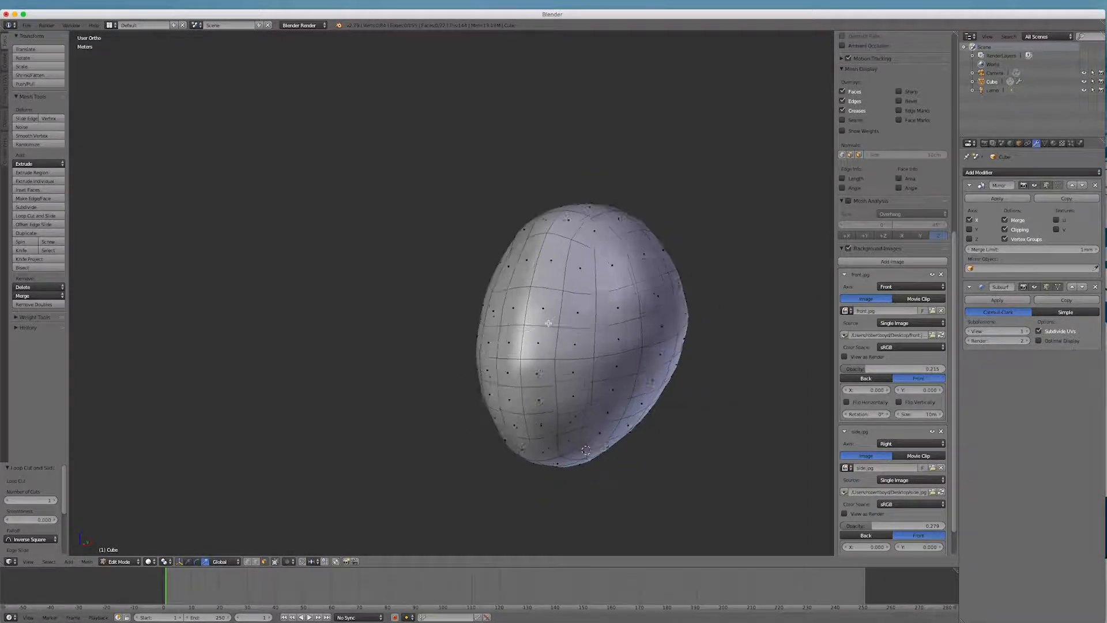
{"action": "right_click", "coordinate": [549, 303]}
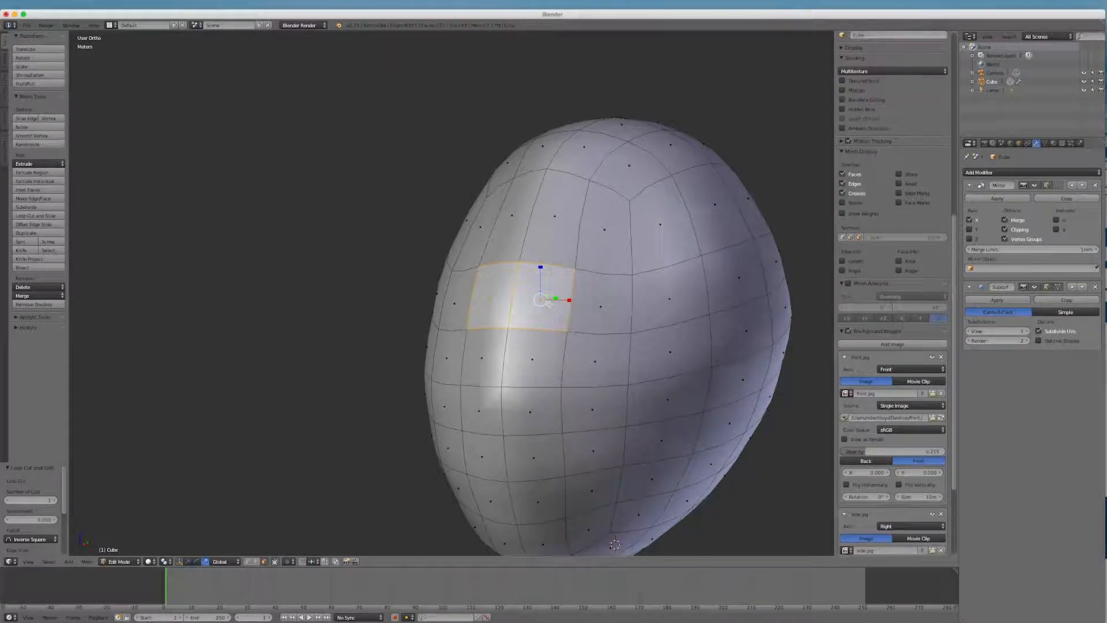
{"action": "right_click", "coordinate": [594, 306], "text": "alt"}
{"action": "right_click", "coordinate": [604, 377], "text": "alt+shift"}
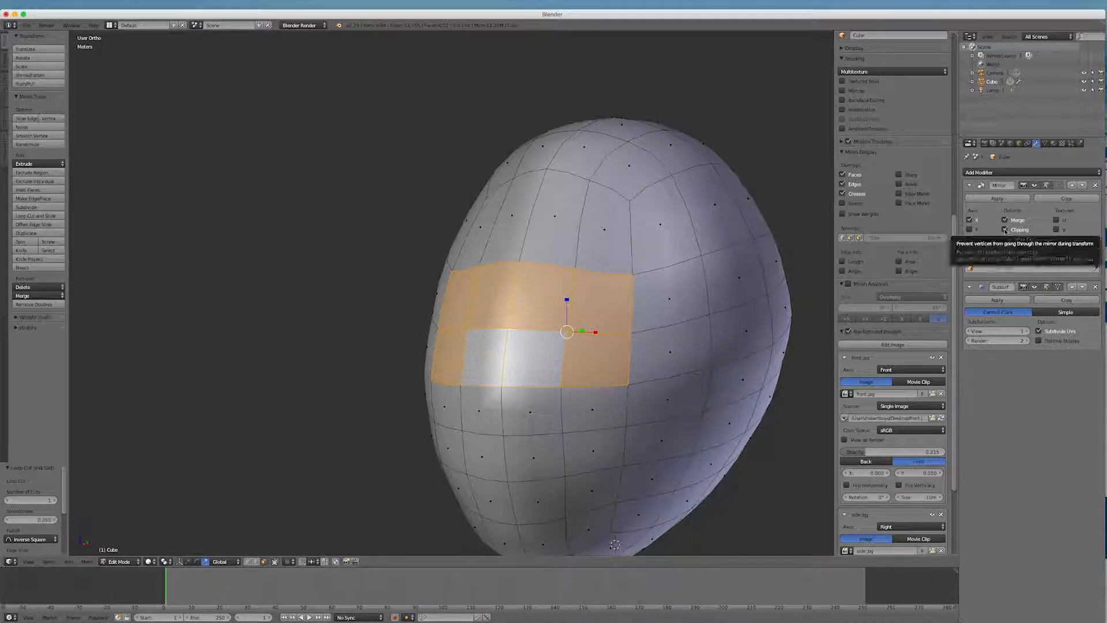
{"action": "left_click", "coordinate": [1004, 229]}
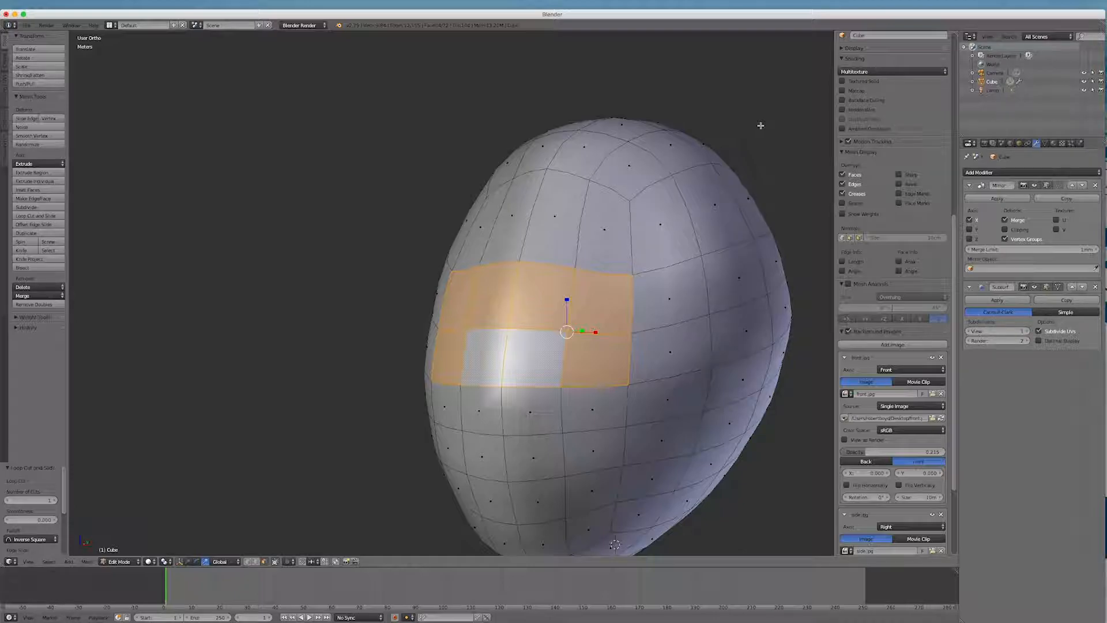
Step: Extrude the eye-area faces in place and scale them down to about 0.7 to form an outer ring around the eye
{"action": "key", "text": "e"}
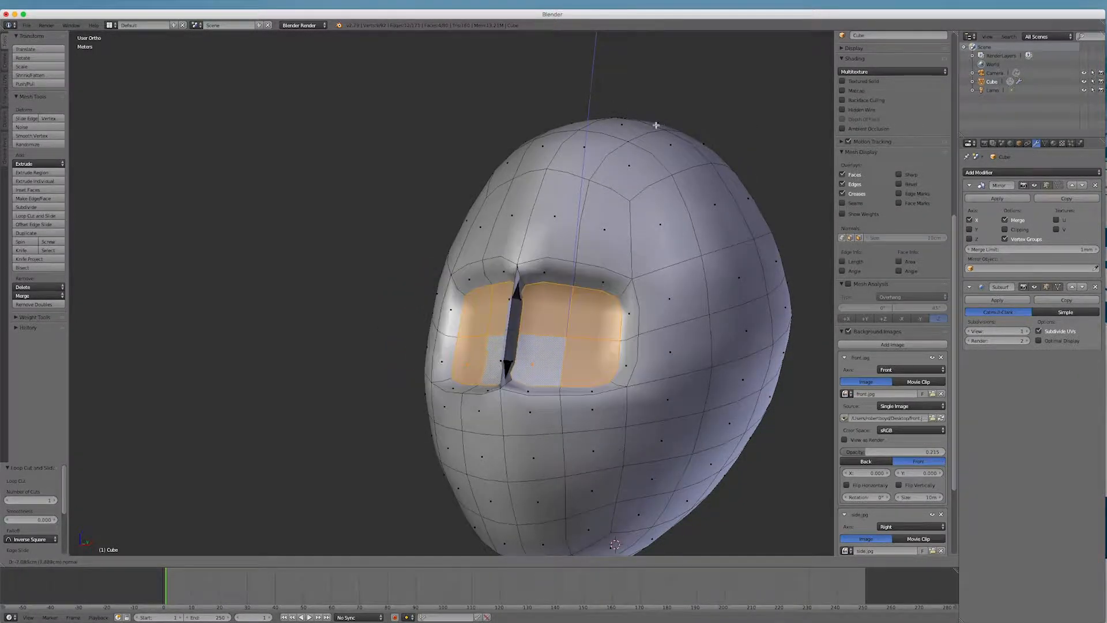
{"action": "right_click", "coordinate": [522, 95]}
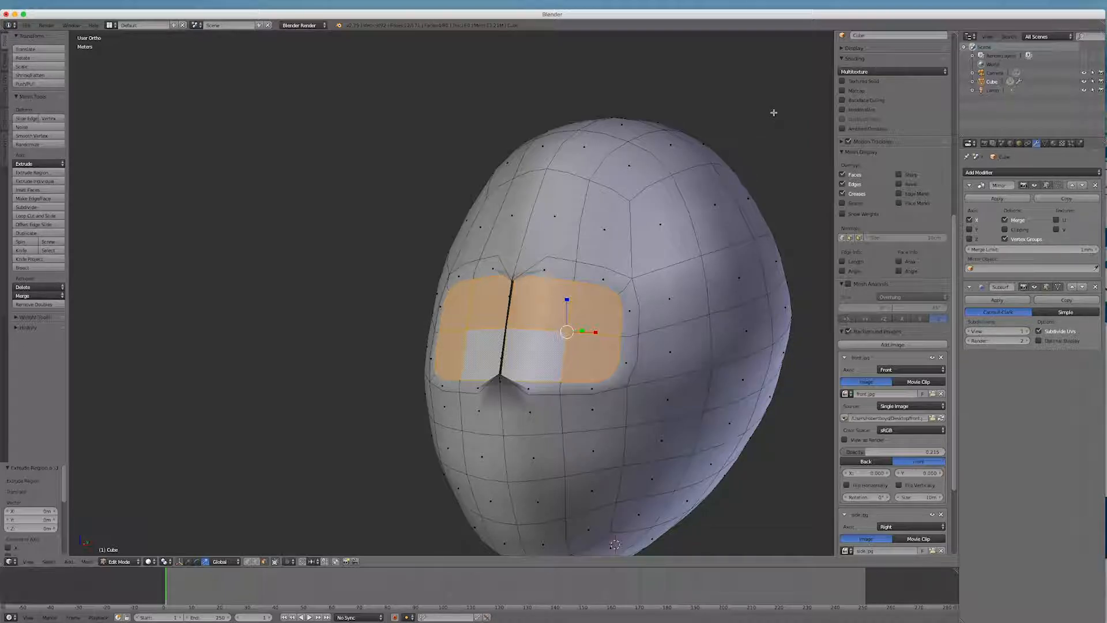
{"action": "key", "text": "s"}
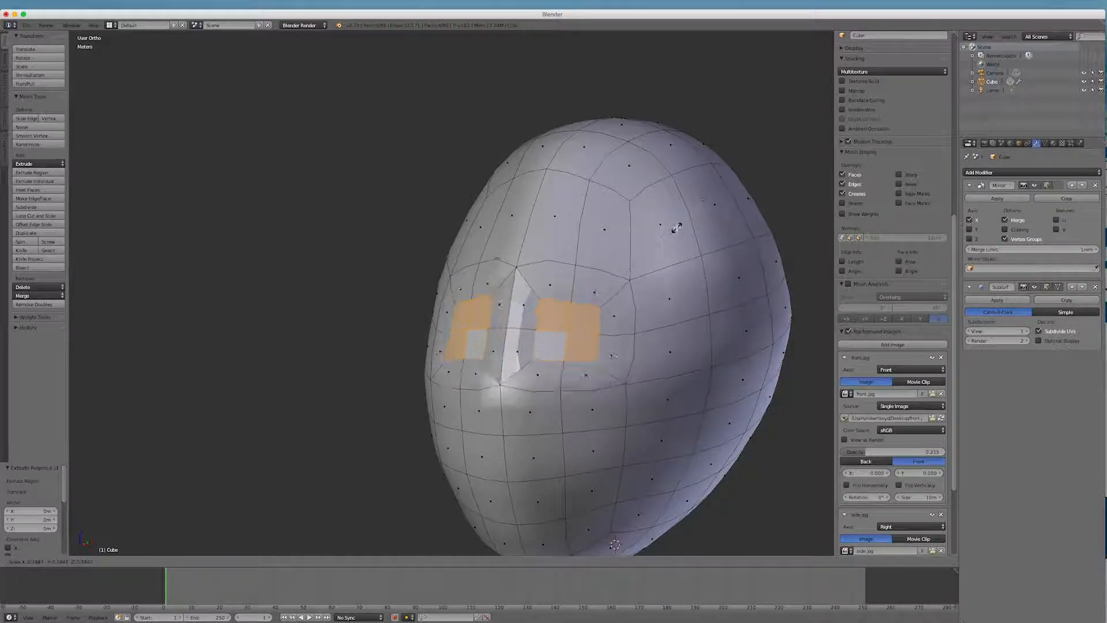
{"action": "left_click", "coordinate": [717, 186]}
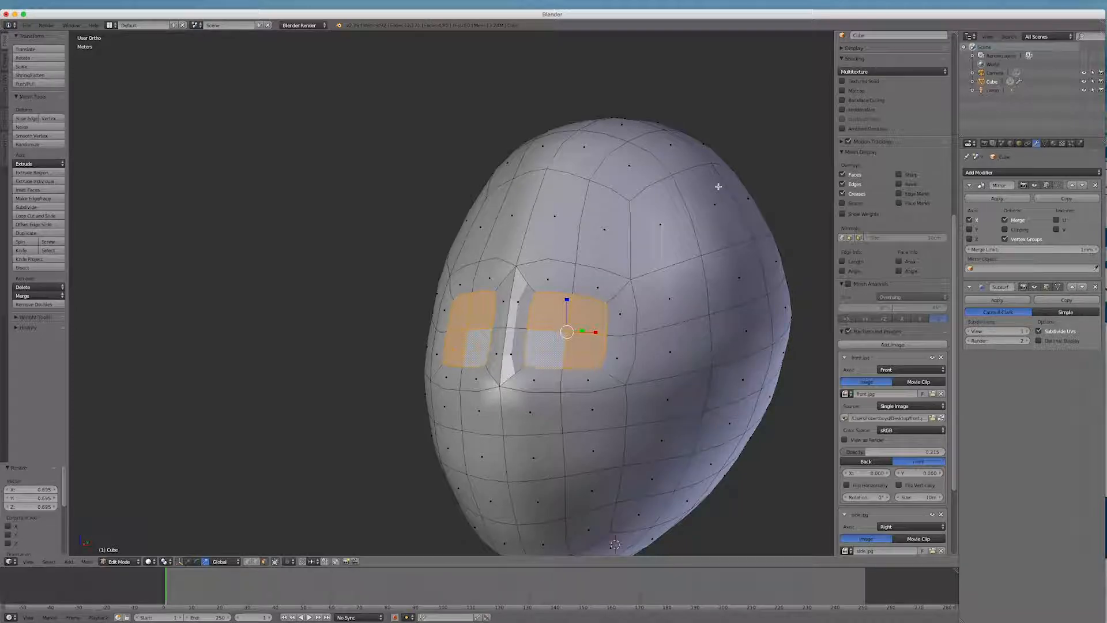
Step: Extrude the inner eye faces in place again and scale them to about 0.74 for a second ring
{"action": "key", "text": "e"}
{"action": "right_click", "coordinate": [718, 186]}
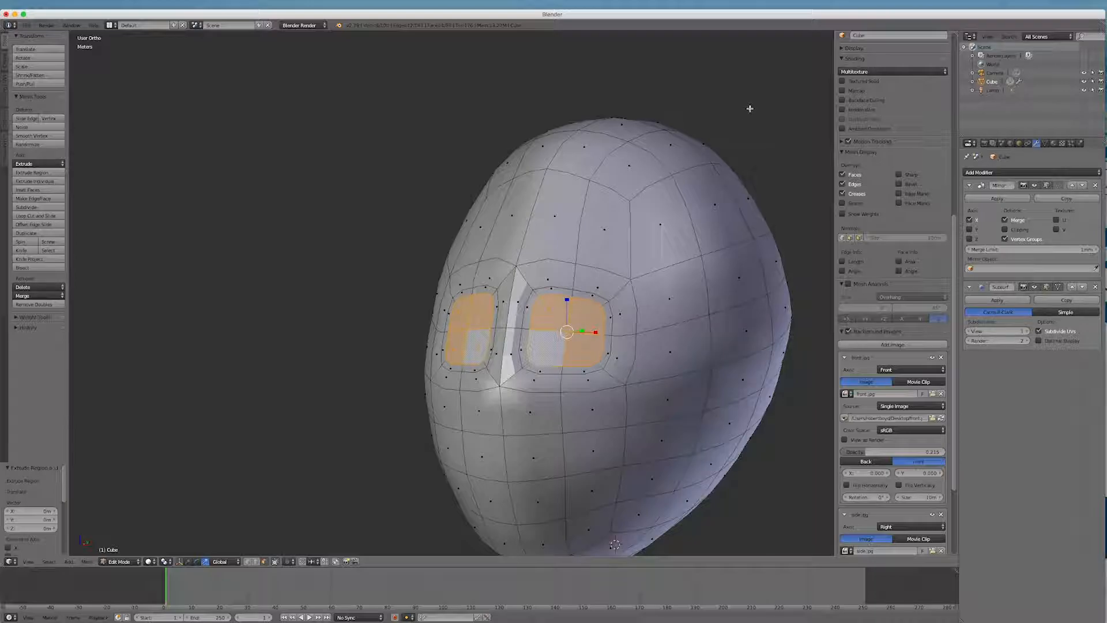
{"action": "key", "text": "s"}
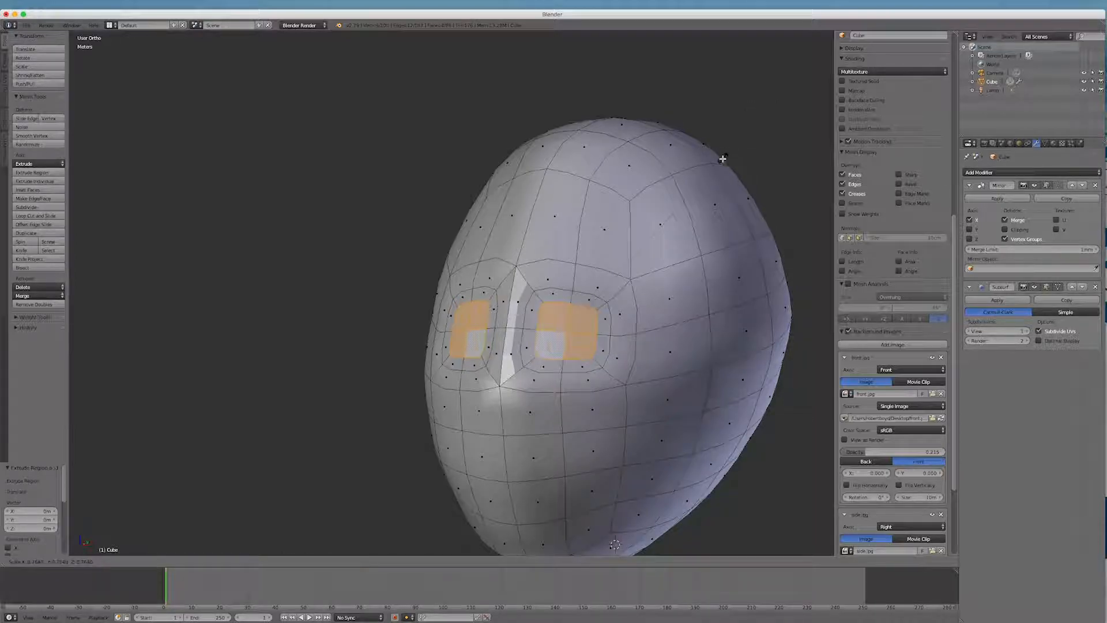
{"action": "left_click", "coordinate": [721, 161]}
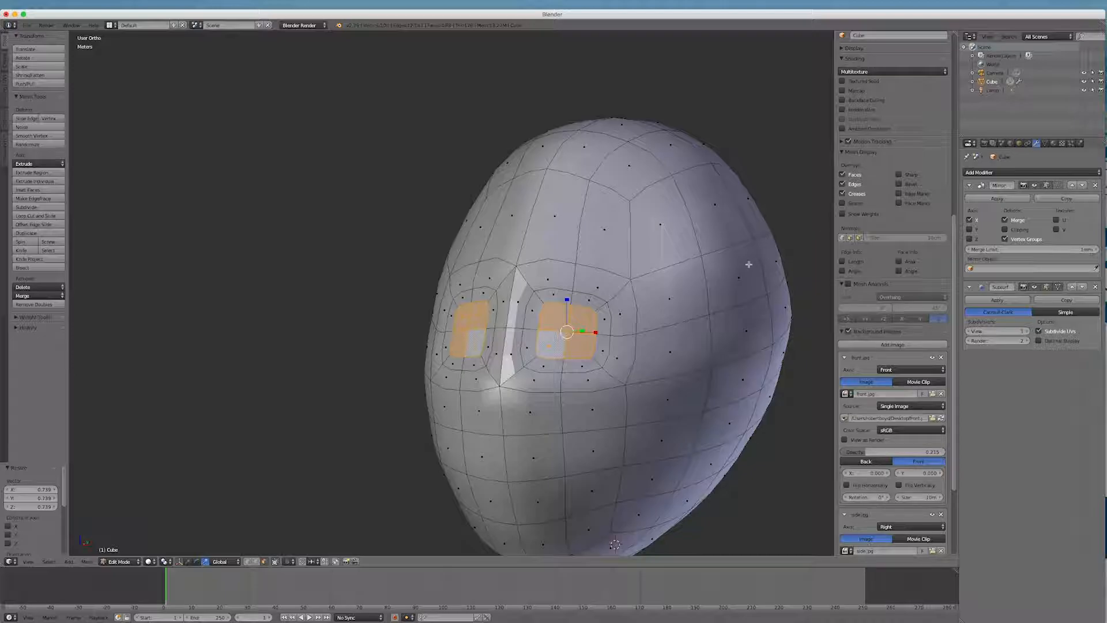
Step: Move the inner eye faces slightly forward along Y, out from the face
{"action": "middle_click_drag", "start_coordinate": [748, 259], "coordinate": [715, 289]}
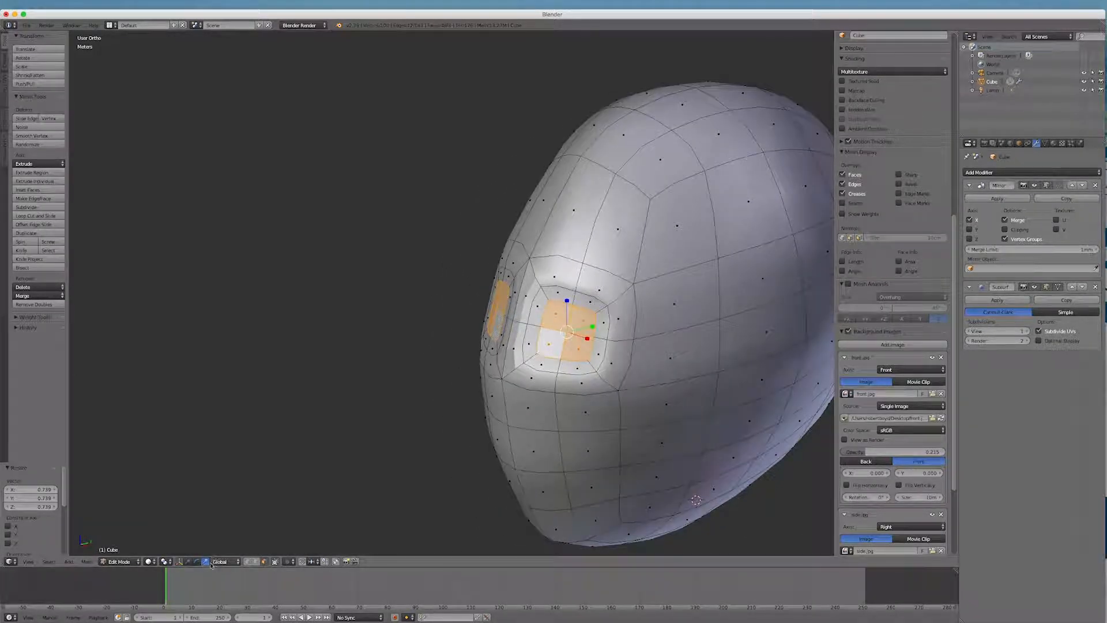
{"action": "left_click", "coordinate": [187, 561]}
{"action": "left_click_drag", "start_coordinate": [590, 326], "coordinate": [587, 327]}
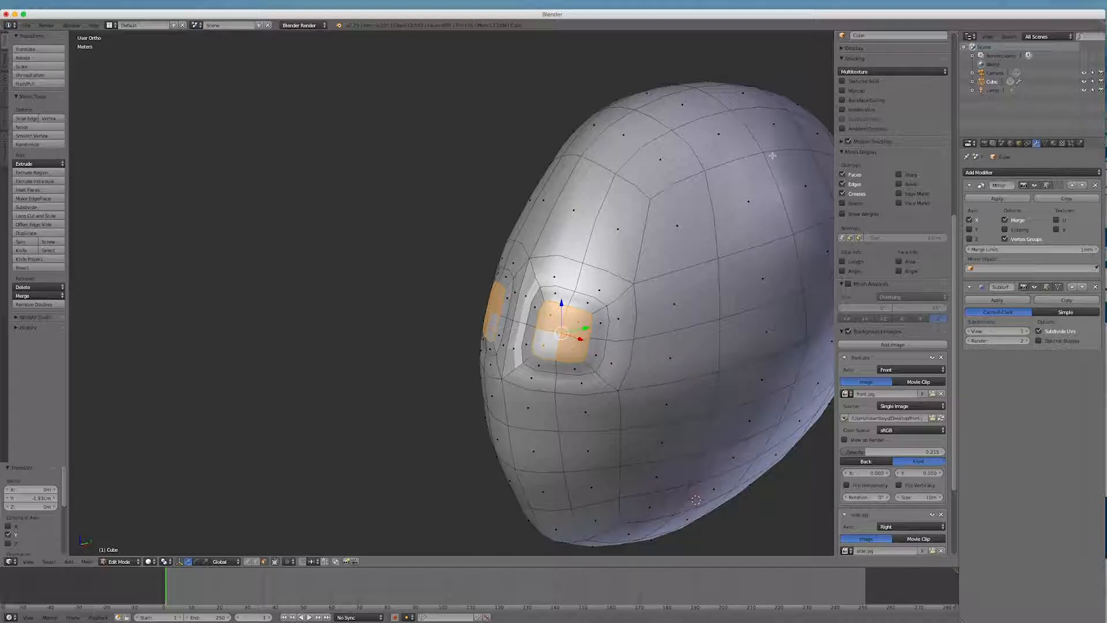
Step: Extrude the raised eye faces in place and scale them to about 0.64 for a third, innermost ring
{"action": "key", "text": "e"}
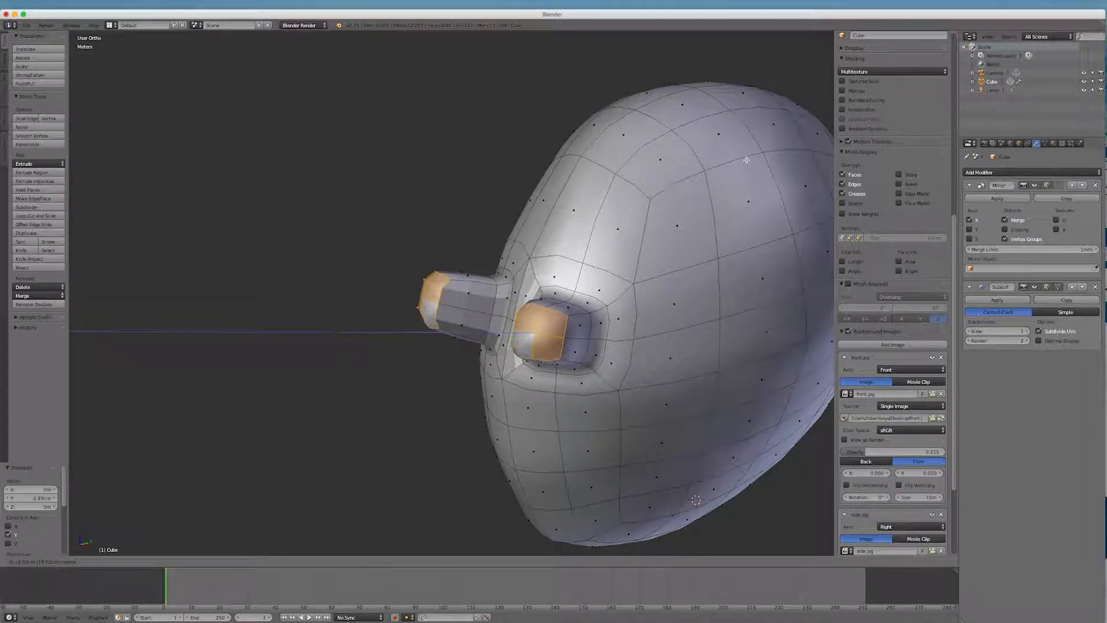
{"action": "right_click", "coordinate": [745, 160]}
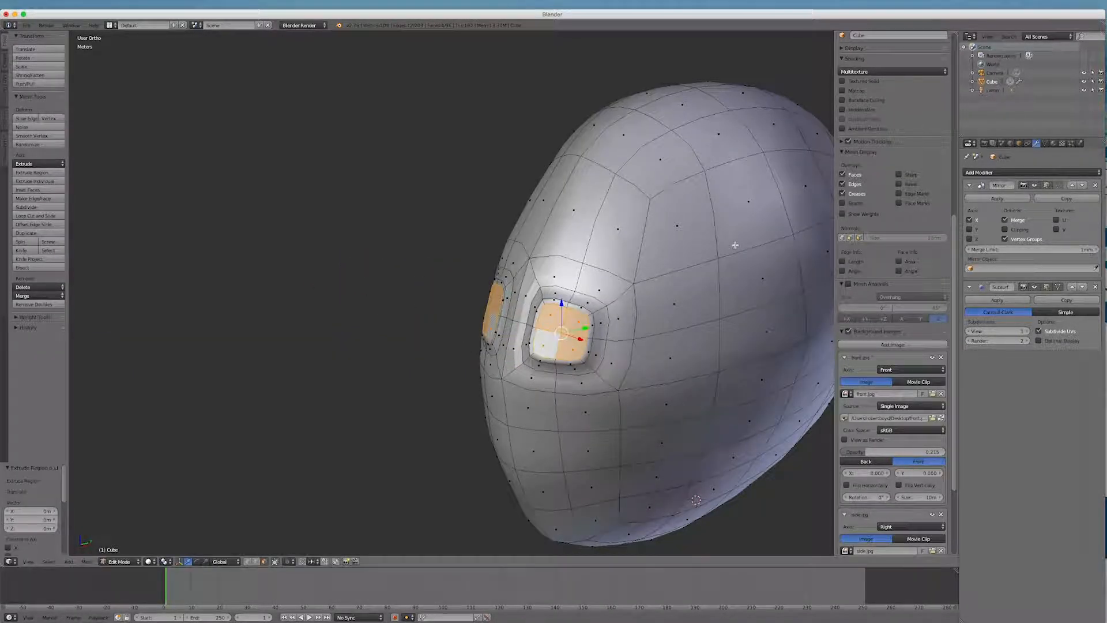
{"action": "key", "text": "s"}
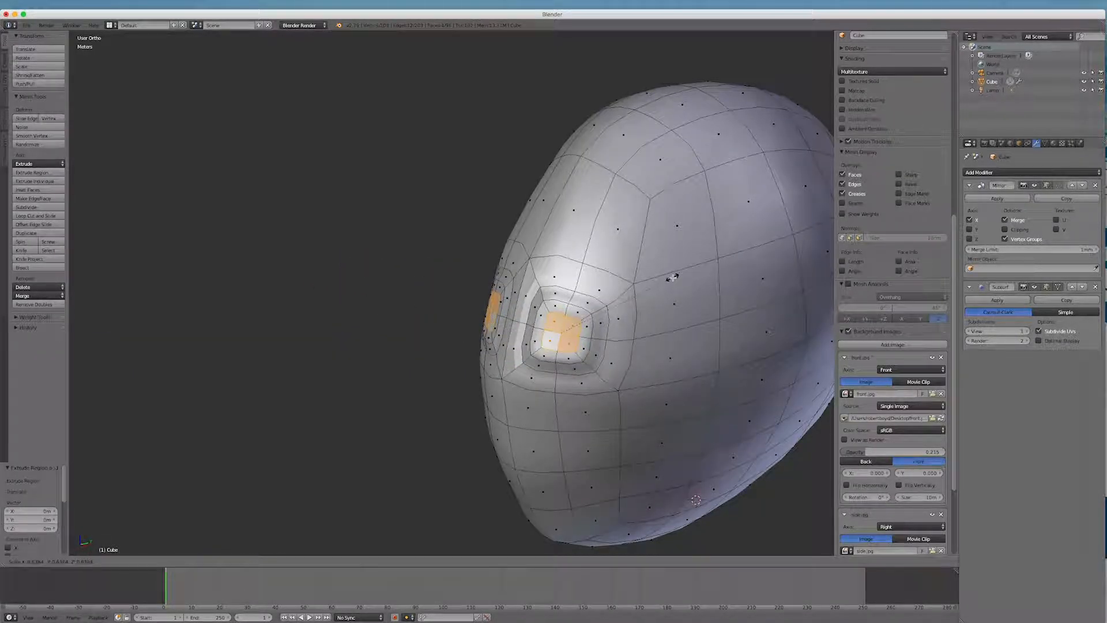
{"action": "left_click", "coordinate": [669, 278]}
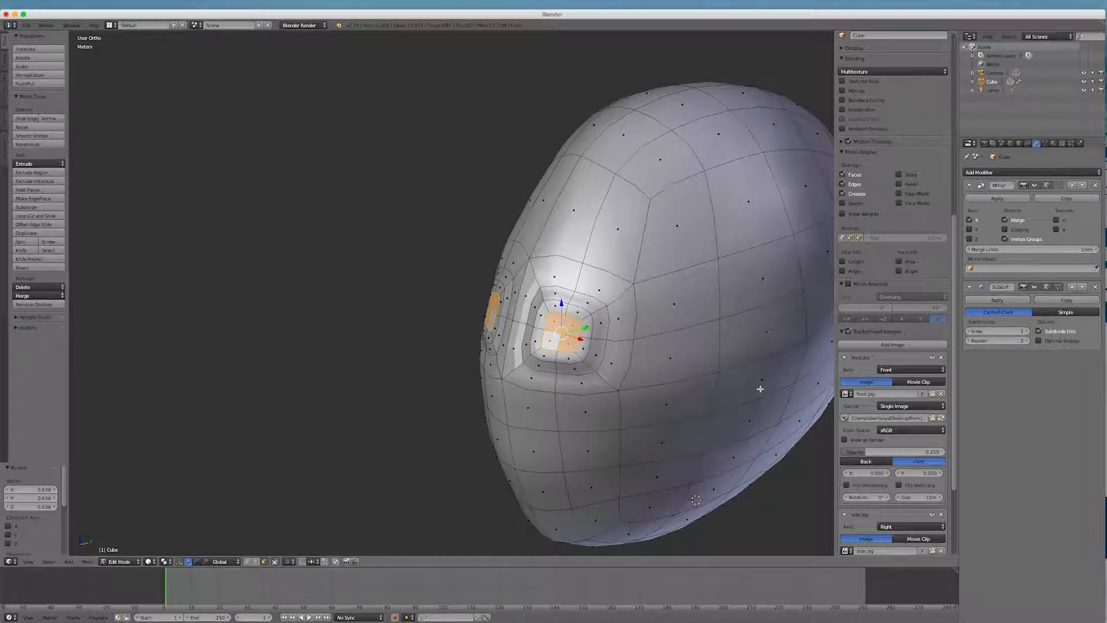
Step: Extrude the innermost eye faces into the head and delete them to open the eye socket
{"action": "key", "text": "e"}
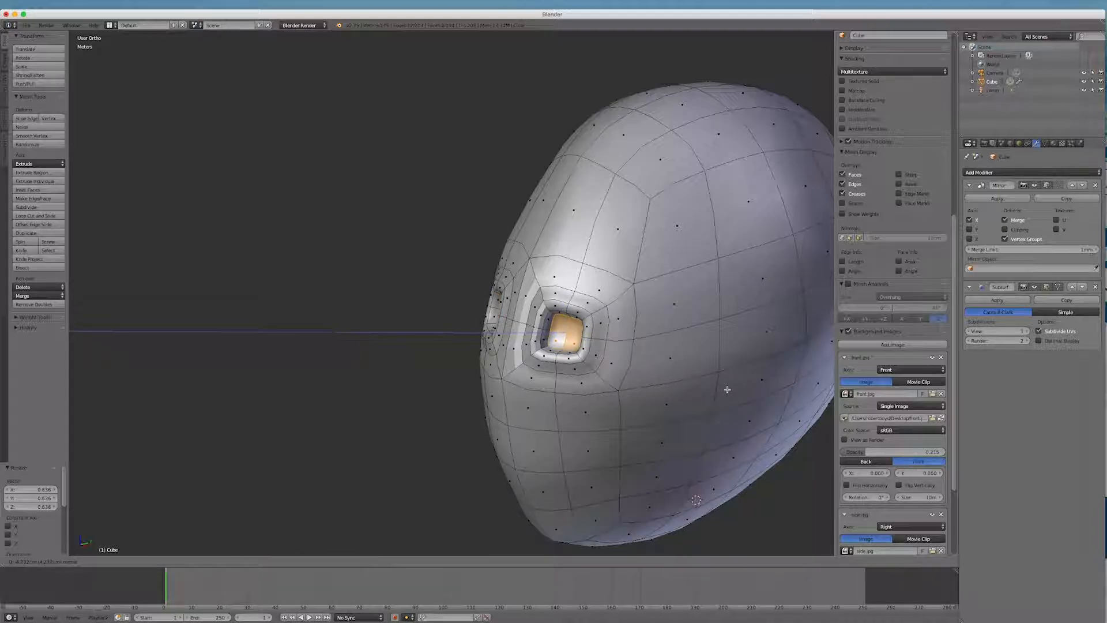
{"action": "left_click", "coordinate": [727, 389]}
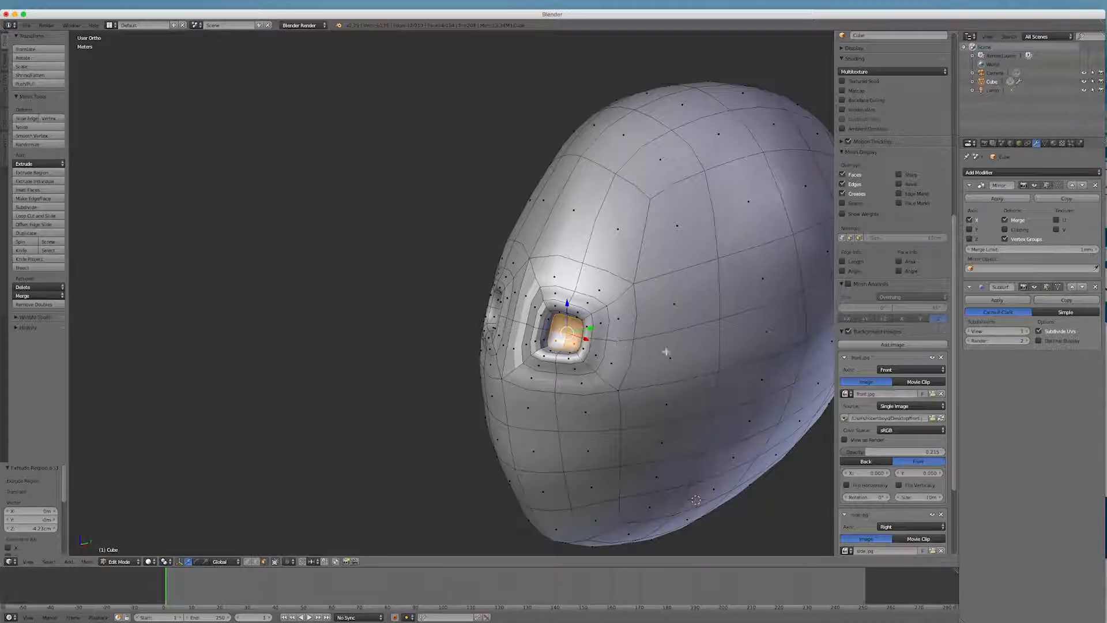
{"action": "key", "text": "x"}
{"action": "left_click", "coordinate": [699, 376]}
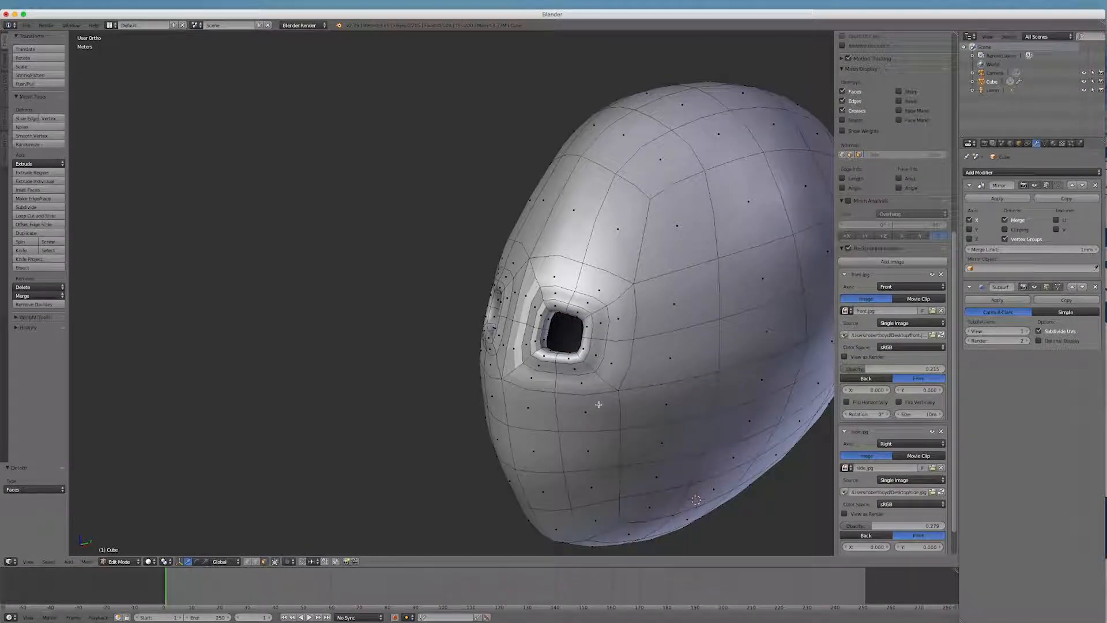
Step: Select the eye opening's inner-corner vertices at mid-height and move them along X toward the nose
{"action": "middle_click_drag", "start_coordinate": [598, 427], "coordinate": [644, 449]}
{"action": "key", "text": "KP_1"}
{"action": "scroll", "coordinate": [644, 449], "scroll_direction": "up", "scroll_amount": 6}
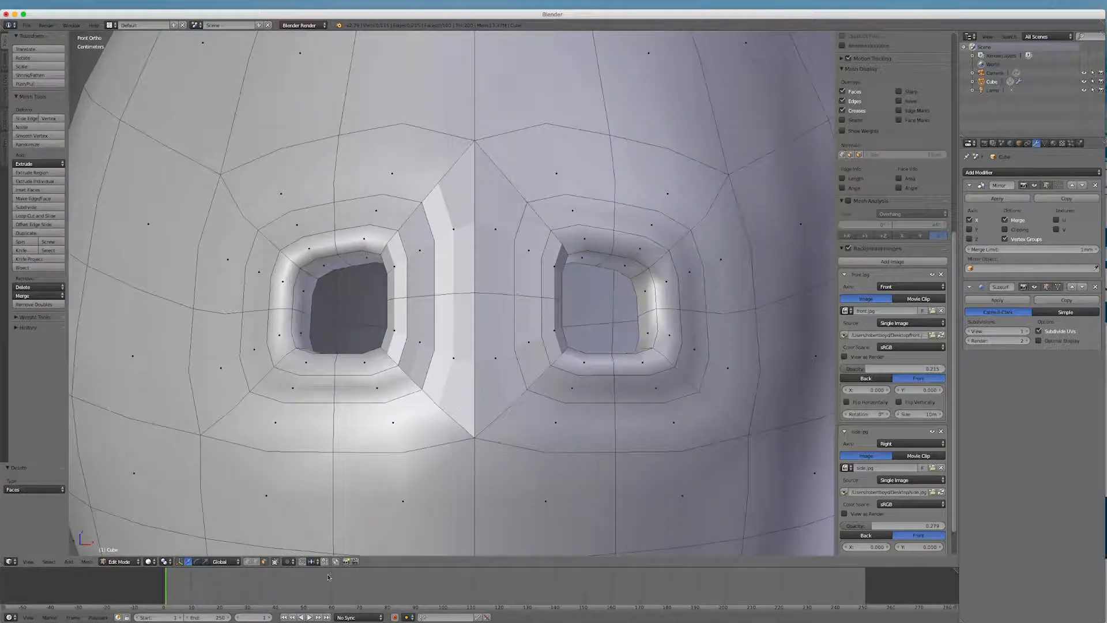
{"action": "left_click", "coordinate": [248, 561]}
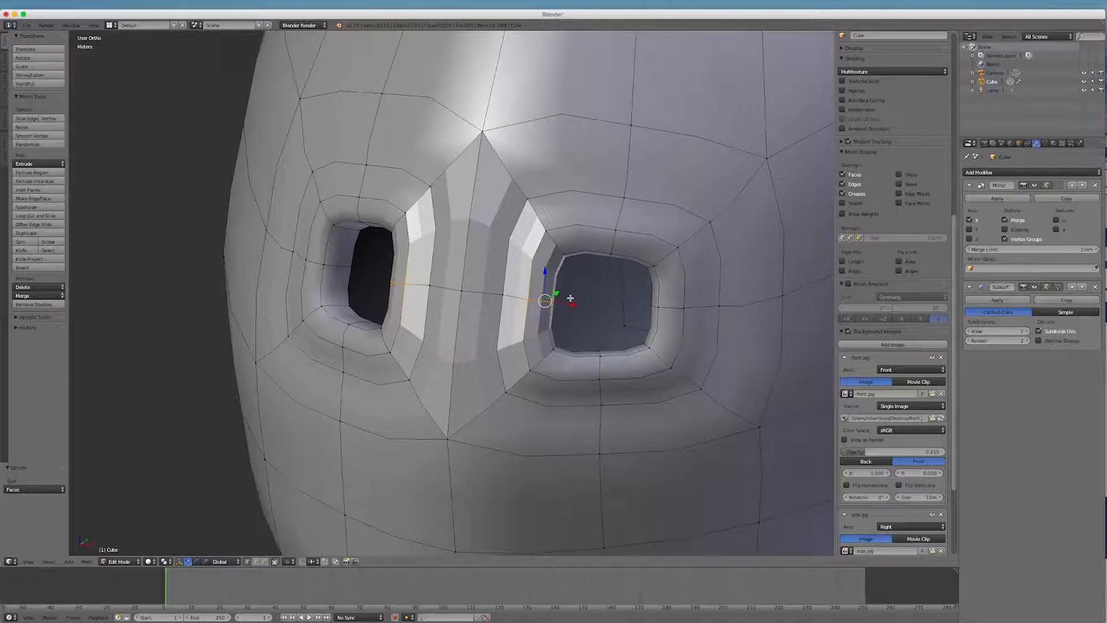
{"action": "key", "text": "g"}
{"action": "key", "text": "x"}
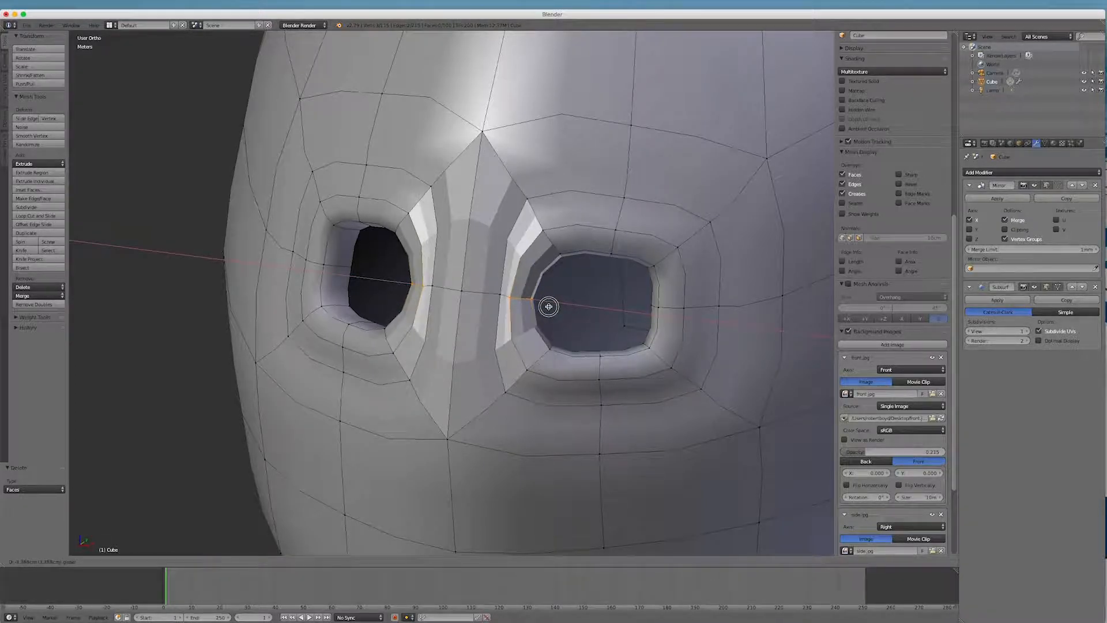
{"action": "left_click", "coordinate": [548, 306]}
Step: Select the eye opening's outer-corner vertices at mid-height and move them outward along X, away from the nose
{"action": "mouse_move", "coordinate": [680, 324]}
{"action": "middle_mouse_down"}
{"action": "mouse_move", "coordinate": [697, 327]}
{"action": "mouse_move", "coordinate": [687, 316]}
{"action": "middle_mouse_up"}
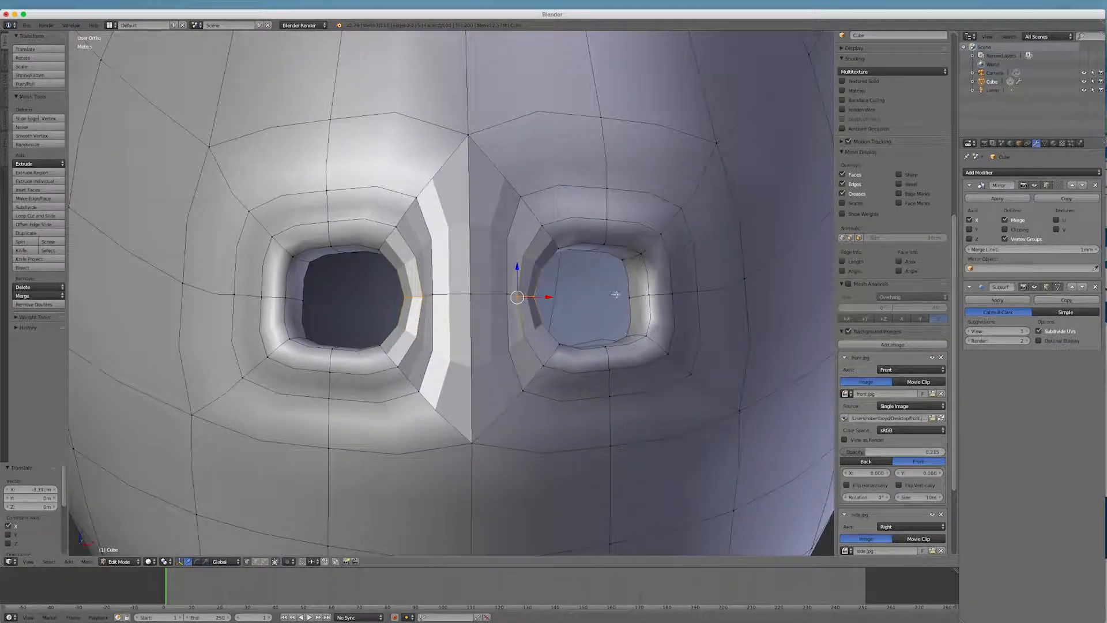
{"action": "right_click", "coordinate": [632, 300]}
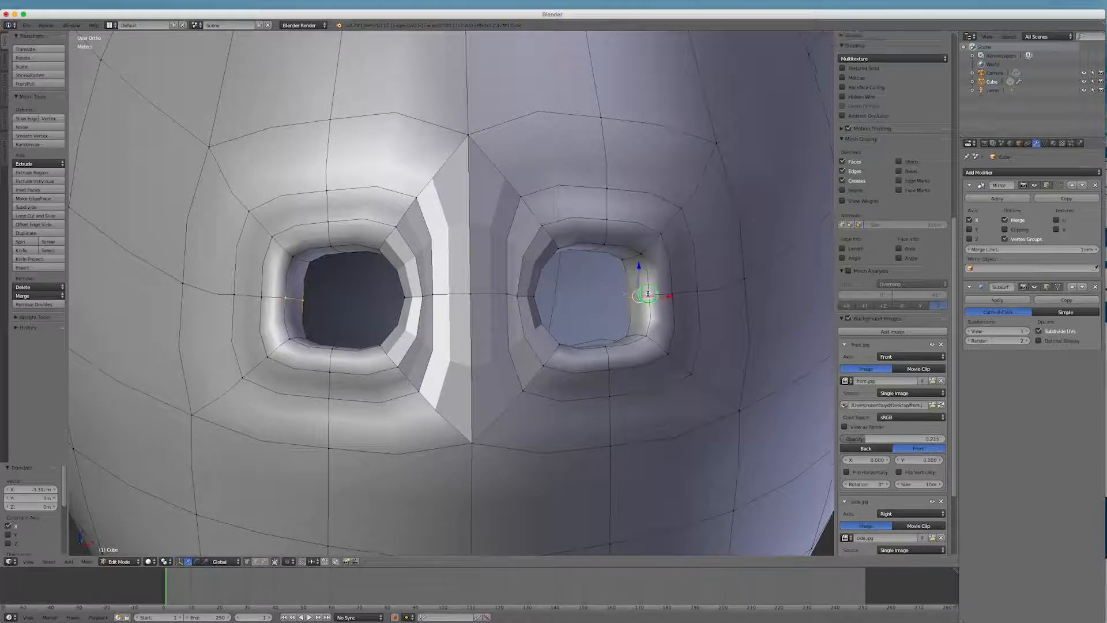
{"action": "middle_click_drag", "start_coordinate": [741, 341], "coordinate": [684, 302]}
{"action": "key", "text": "g"}
{"action": "key", "text": "x"}
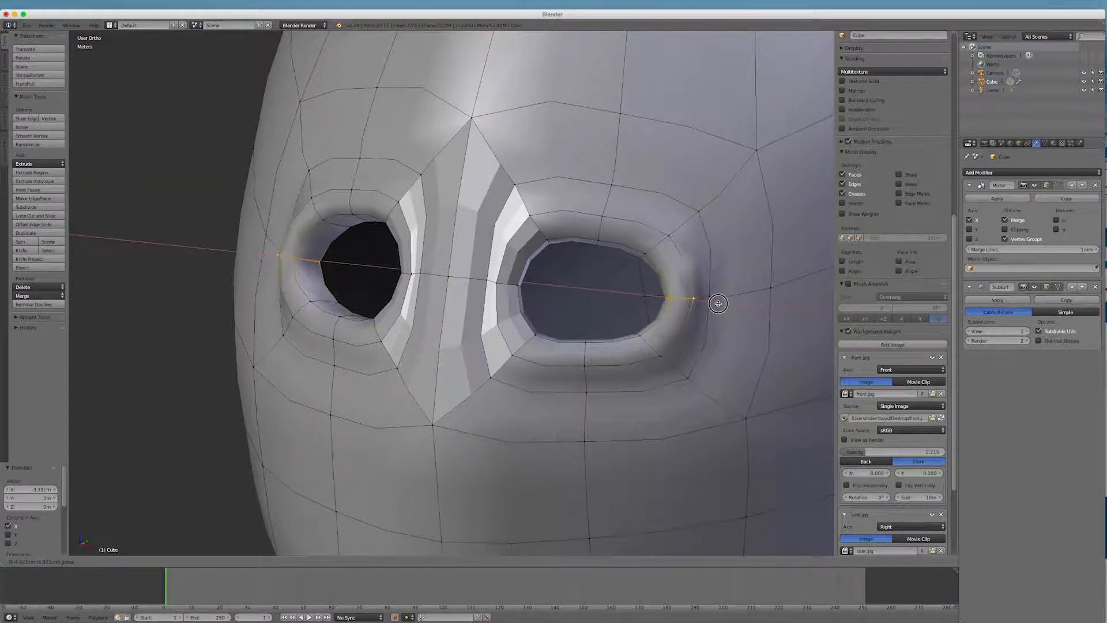
{"action": "left_click", "coordinate": [710, 303]}
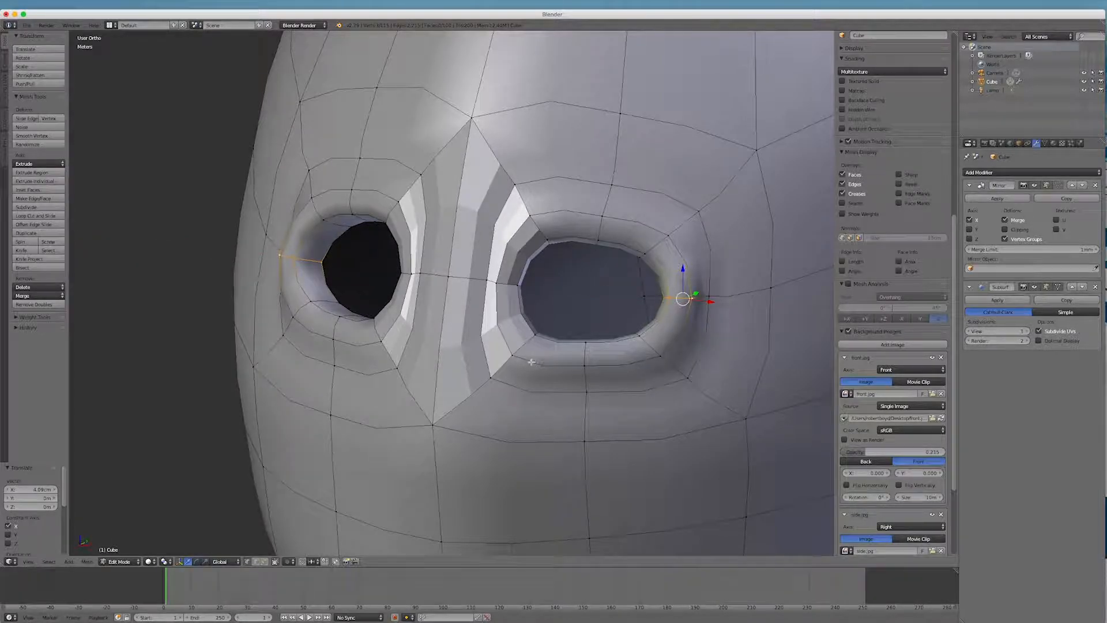
Step: Apply smooth shading to the head in Object Mode, return to Edit Mode and view the whole head
{"action": "mouse_move", "coordinate": [704, 400]}
{"action": "middle_mouse_down"}
{"action": "mouse_move", "coordinate": [661, 400]}
{"action": "mouse_move", "coordinate": [722, 396]}
{"action": "mouse_move", "coordinate": [694, 401]}
{"action": "mouse_move", "coordinate": [704, 400]}
{"action": "middle_mouse_up"}
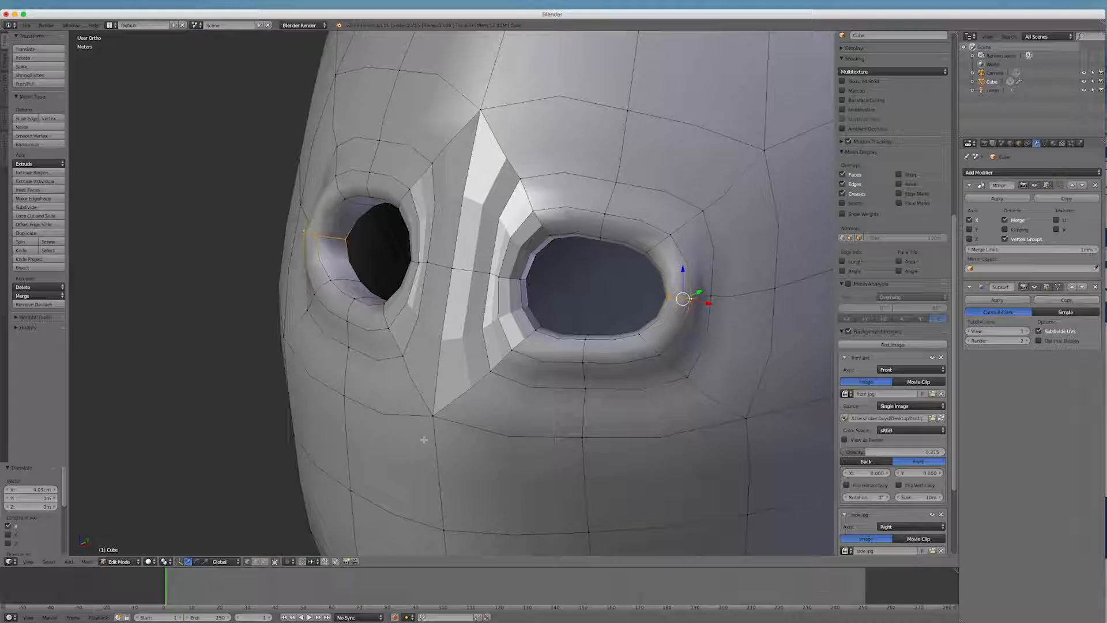
{"action": "key", "text": "Tab"}
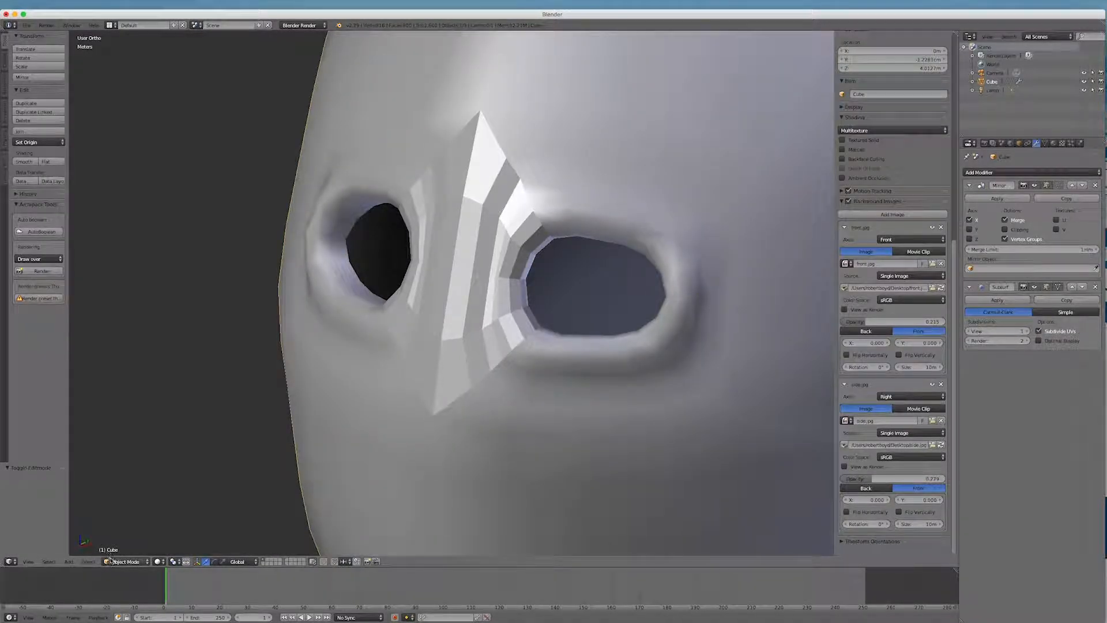
{"action": "left_click", "coordinate": [23, 162]}
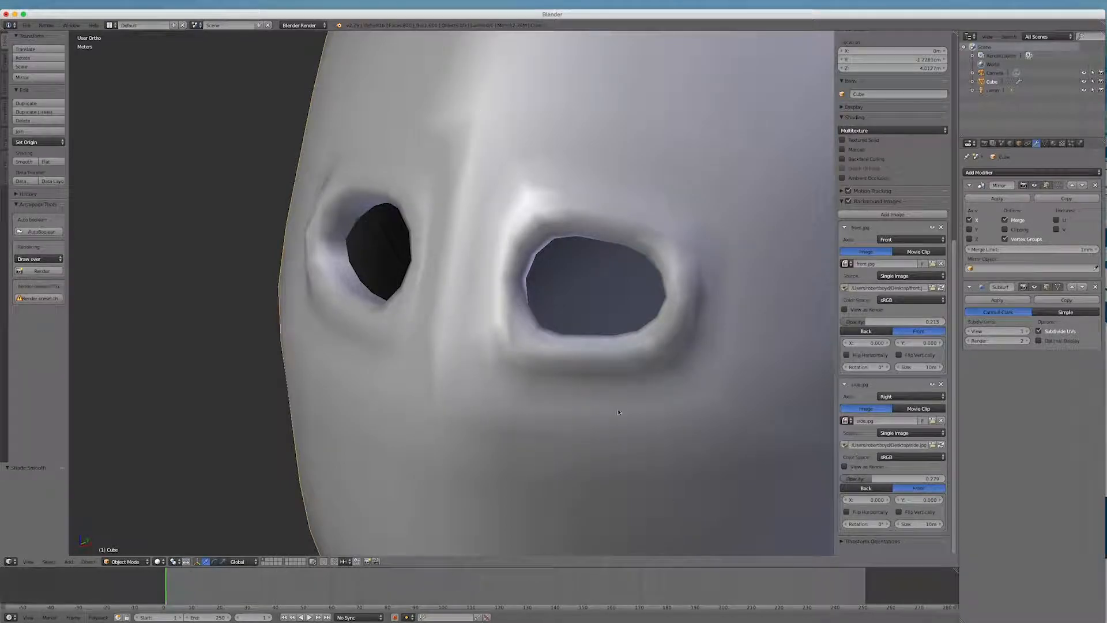
{"action": "key", "text": "Tab"}
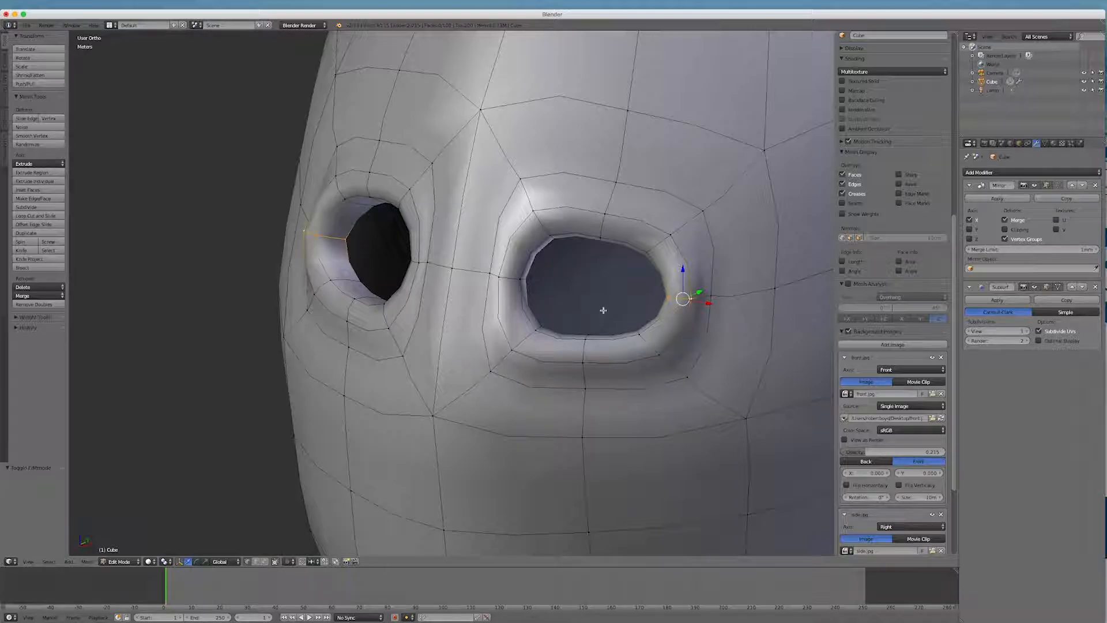
{"action": "mouse_move", "coordinate": [630, 435]}
{"action": "middle_mouse_down"}
{"action": "mouse_move", "coordinate": [675, 413]}
{"action": "mouse_move", "coordinate": [637, 433]}
{"action": "mouse_move", "coordinate": [672, 434]}
{"action": "mouse_move", "coordinate": [681, 470]}
{"action": "mouse_move", "coordinate": [632, 418]}
{"action": "mouse_move", "coordinate": [644, 425]}
{"action": "middle_mouse_up"}
{"action": "scroll", "coordinate": [568, 326], "scroll_direction": "down", "scroll_amount": 7}
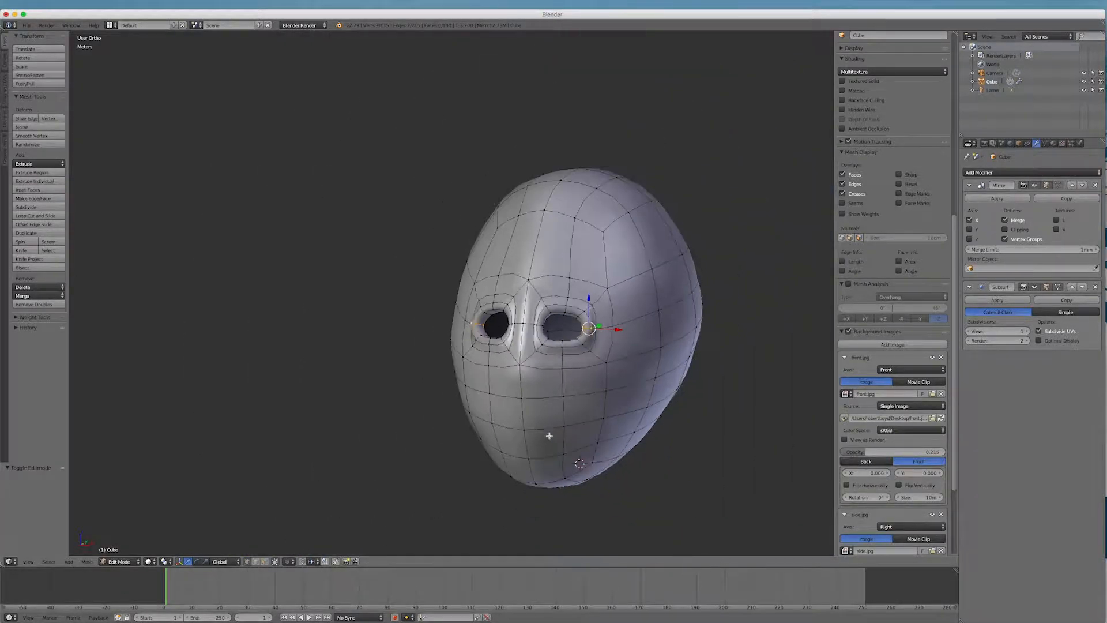
Step: Switch to face selection and select the upper and lower faces beside the midline below the eyes, where the nose goes
{"action": "scroll", "coordinate": [549, 435], "scroll_direction": "up", "scroll_amount": 5}
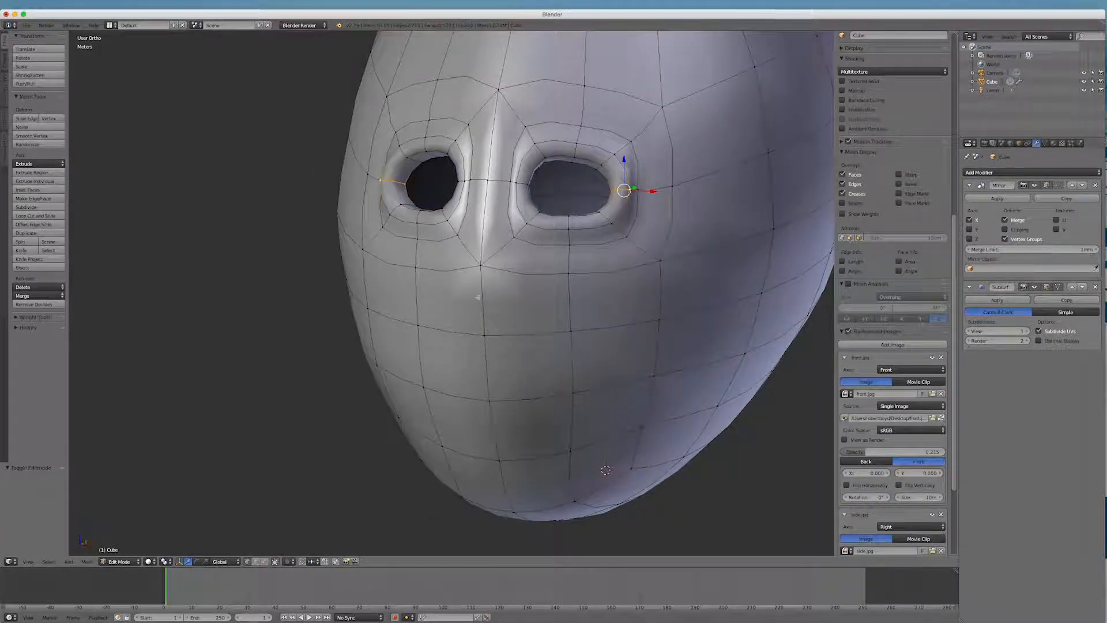
{"action": "left_click", "coordinate": [264, 562]}
{"action": "right_click", "coordinate": [459, 313]}
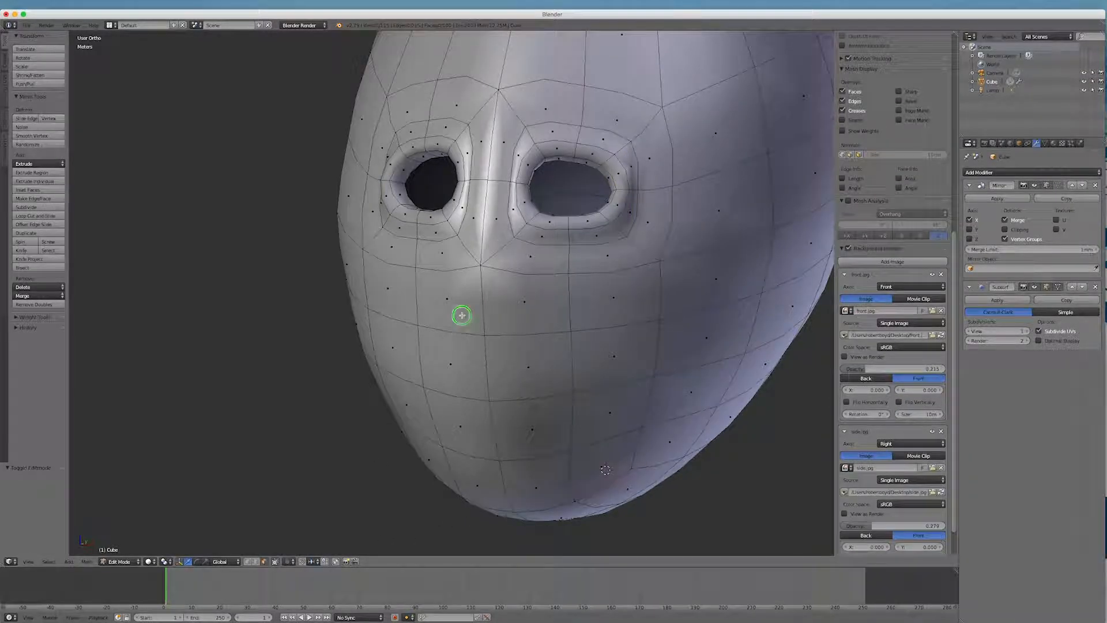
{"action": "right_click", "coordinate": [480, 358], "text": "shift"}
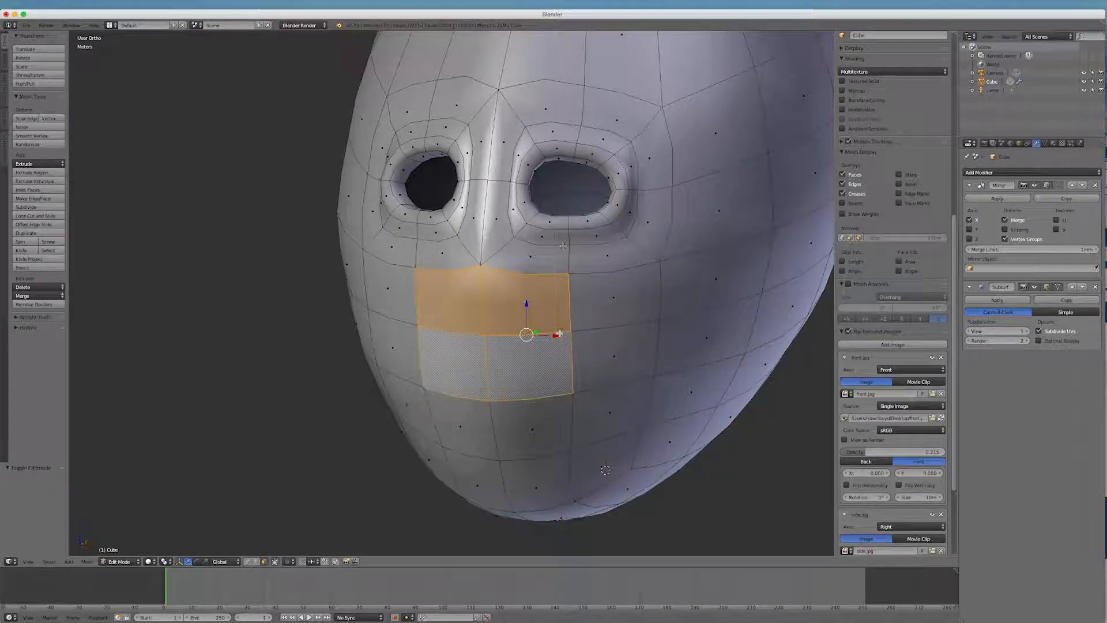
{"action": "middle_click_drag", "start_coordinate": [673, 315], "coordinate": [697, 324]}
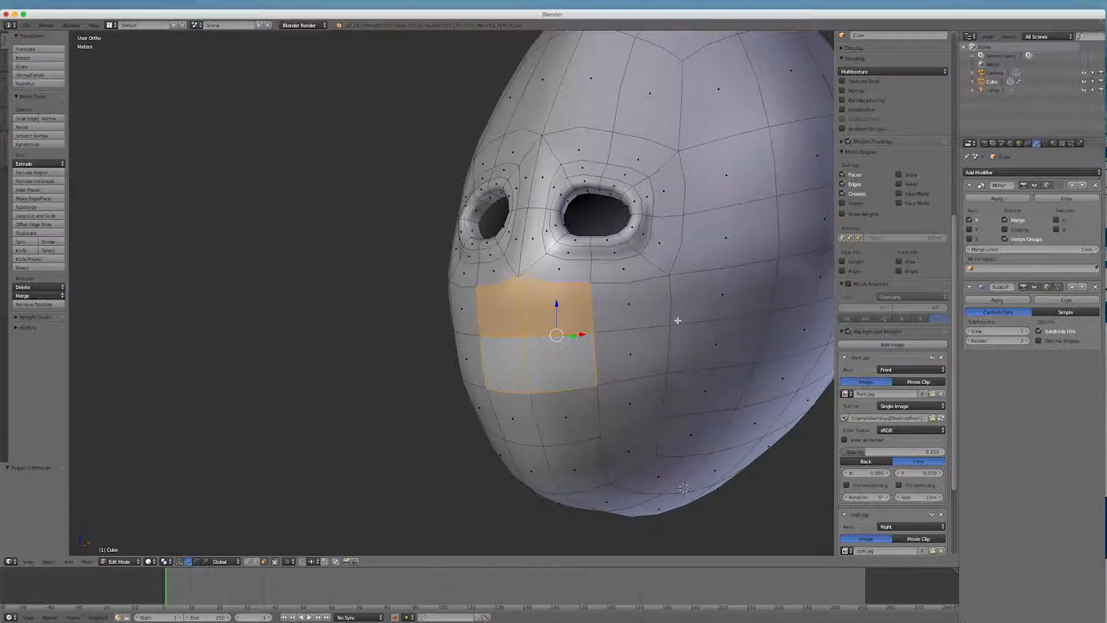
{"action": "key", "text": "e"}
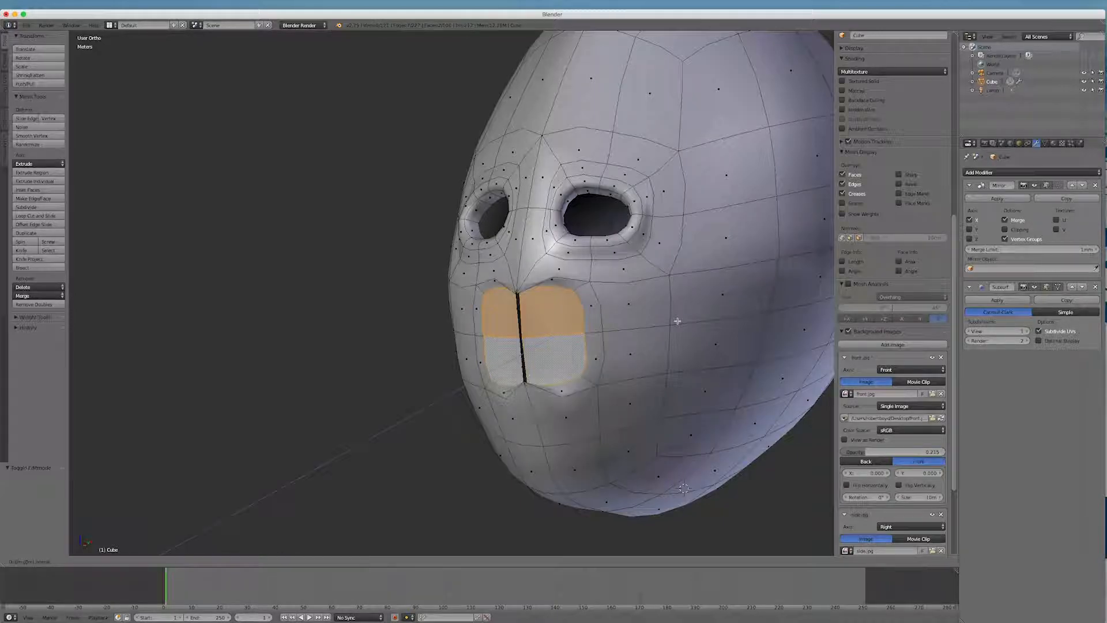
{"action": "left_click", "coordinate": [677, 320]}
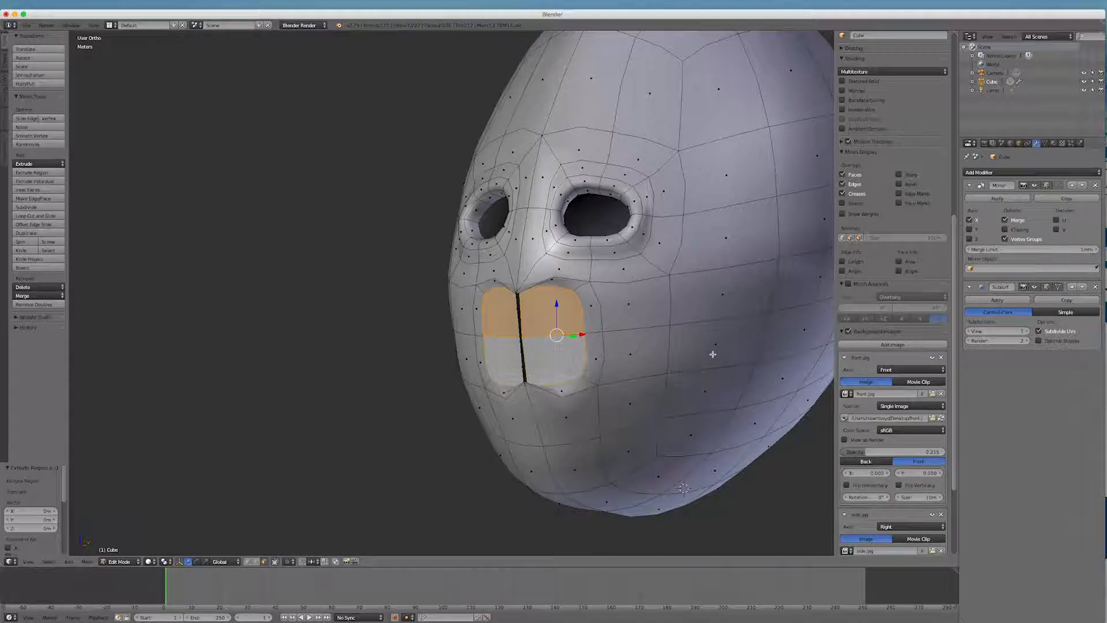
{"action": "key", "text": "ctrl+z"}
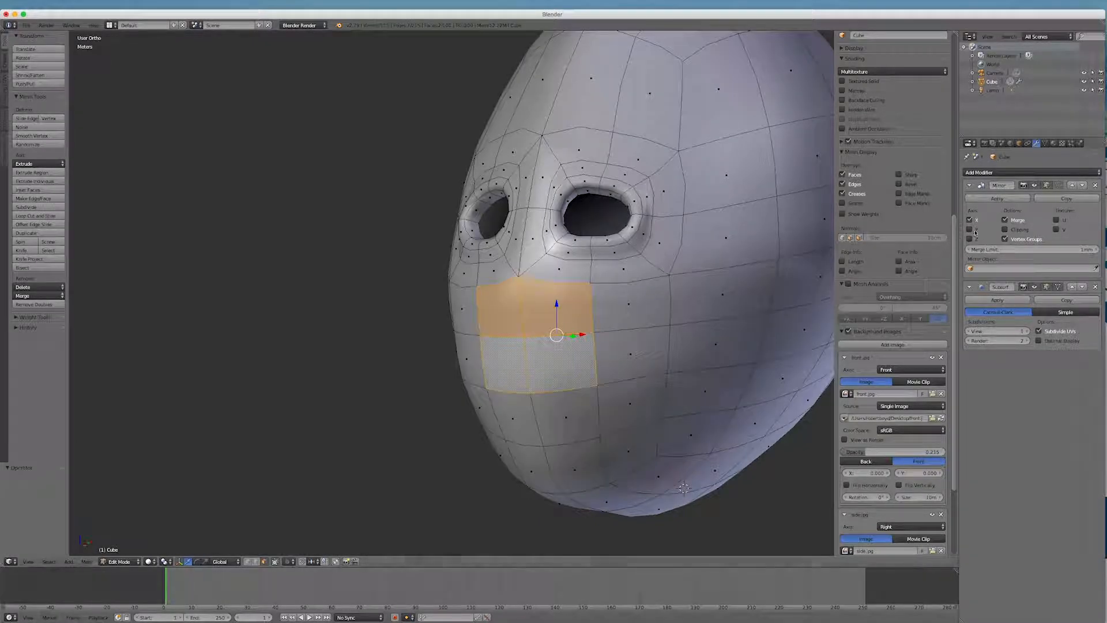
Step: Enable Clipping in the Mirror modifier and extrude the selected nose faces in place
{"action": "left_click", "coordinate": [1005, 230]}
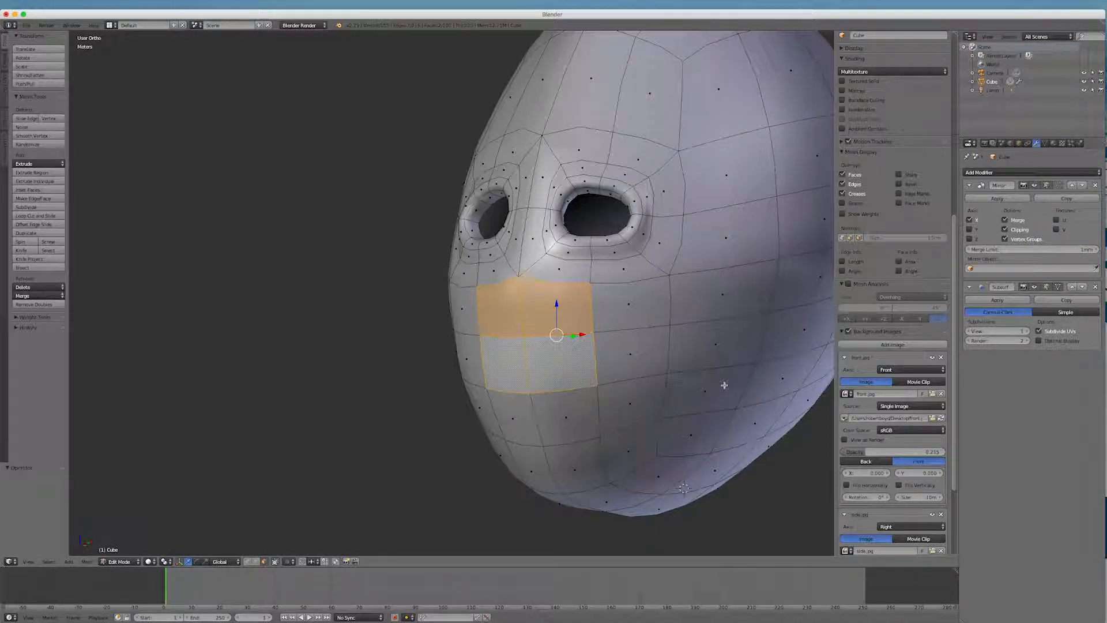
{"action": "key", "text": "e"}
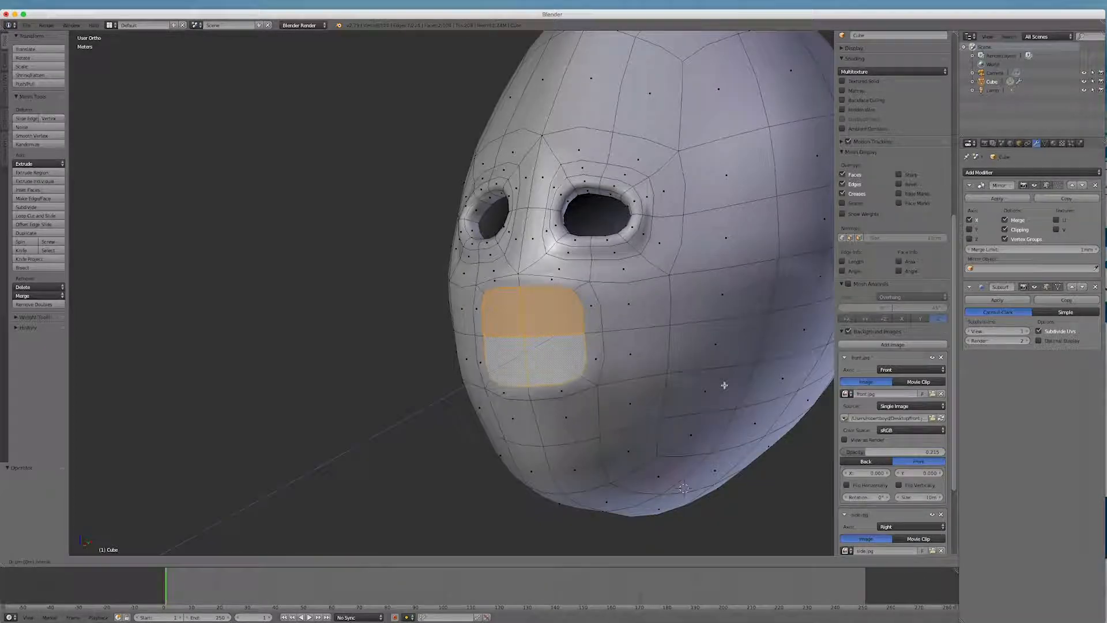
{"action": "left_click", "coordinate": [724, 384]}
Step: Narrow the extruded nose faces along X by about 4.73 cm toward the midline, then the upper face by another 4.82 cm
{"action": "middle_click_drag", "start_coordinate": [663, 432], "coordinate": [624, 463]}
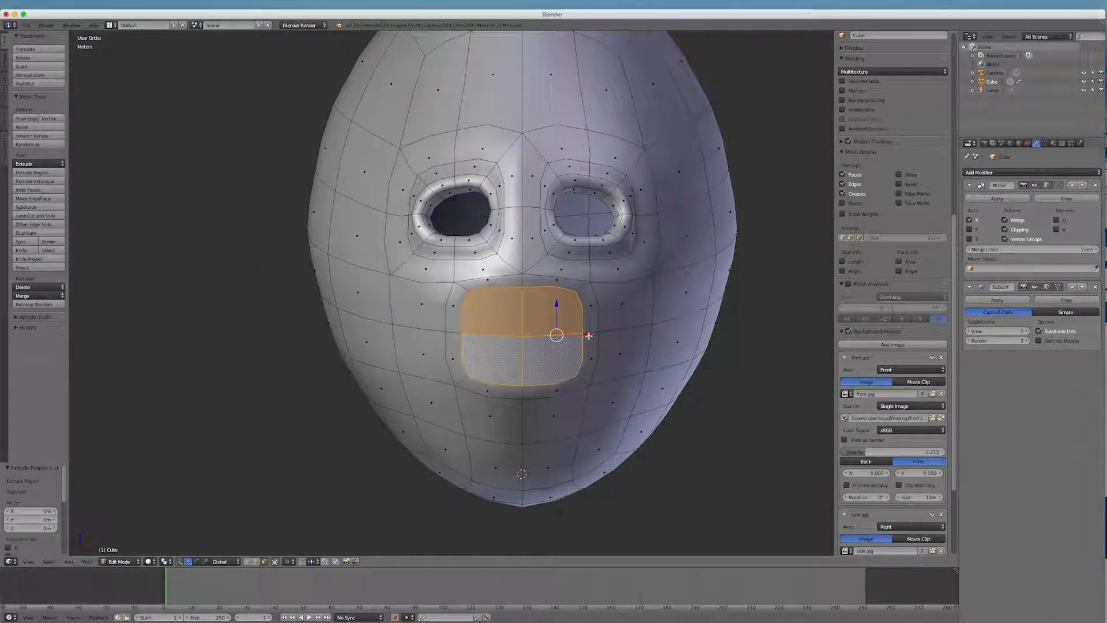
{"action": "left_click_drag", "start_coordinate": [588, 335], "coordinate": [562, 339]}
{"action": "key", "text": "KP_1"}
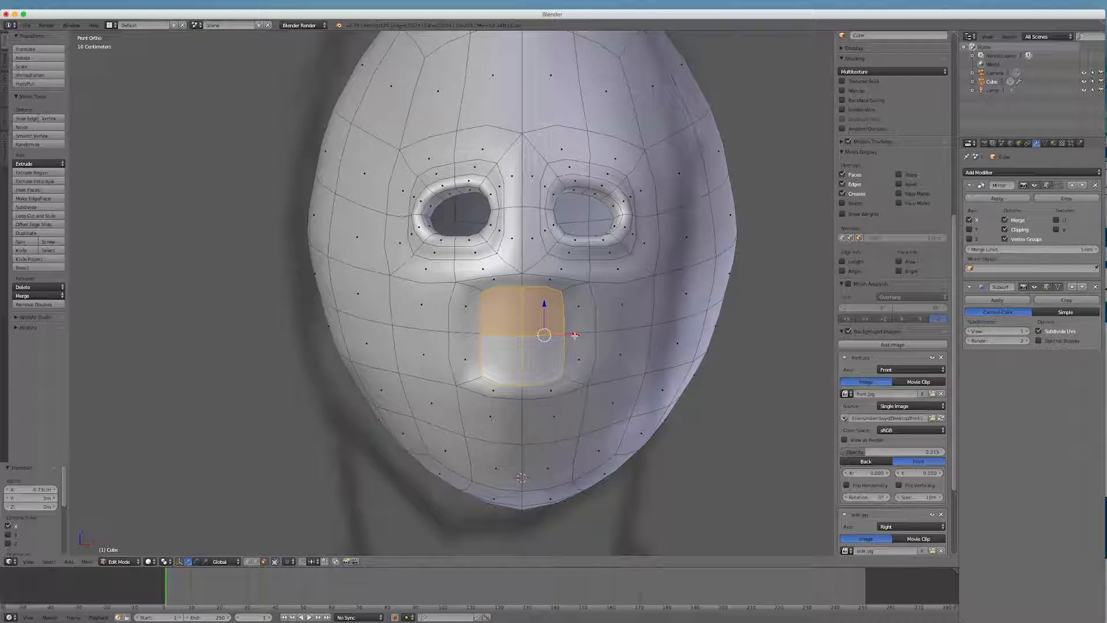
{"action": "key", "text": "ctrl+z"}
{"action": "left_click_drag", "start_coordinate": [594, 335], "coordinate": [555, 307]}
{"action": "right_click", "coordinate": [542, 302]}
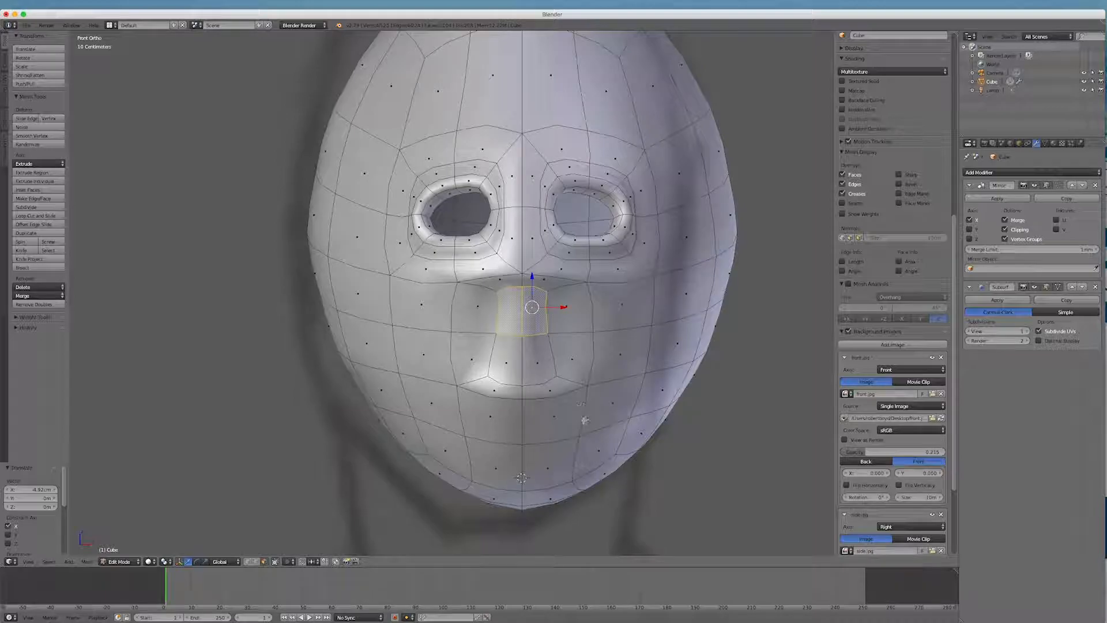
Step: Add the lower face to the selected upper nose face and extrude both in place
{"action": "middle_click_drag", "start_coordinate": [687, 449], "coordinate": [531, 356]}
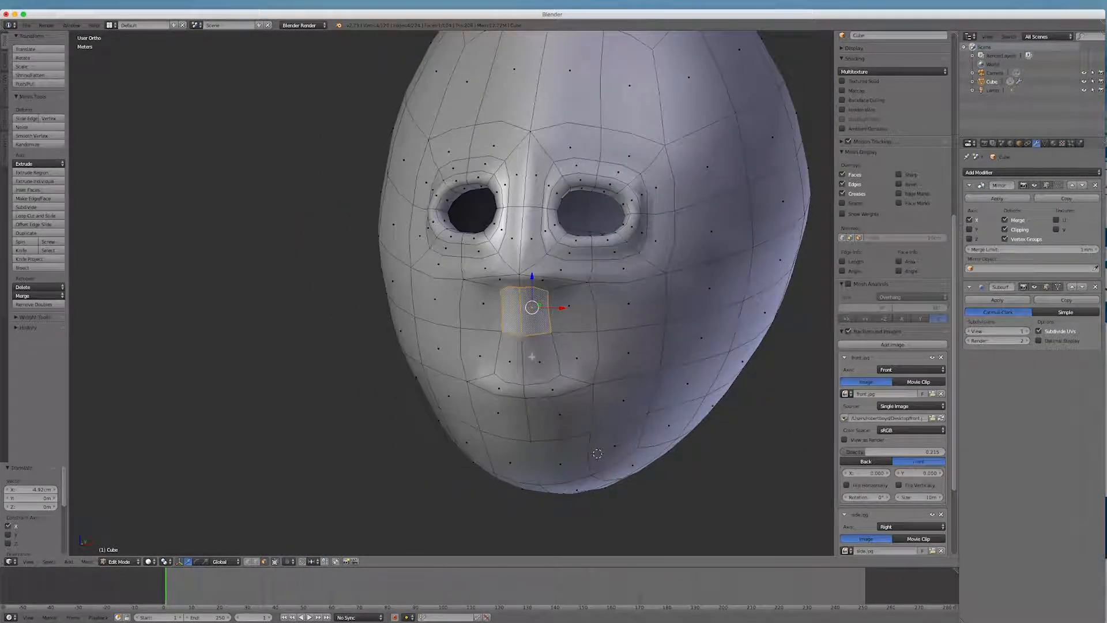
{"action": "right_click", "coordinate": [534, 370], "text": "shift"}
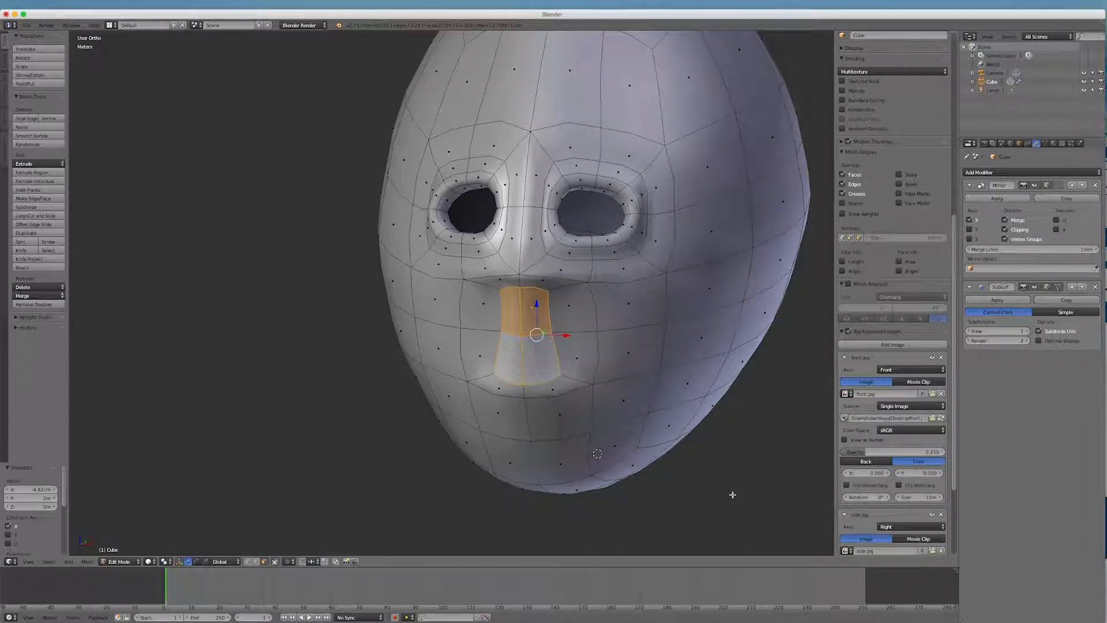
{"action": "key", "text": "e"}
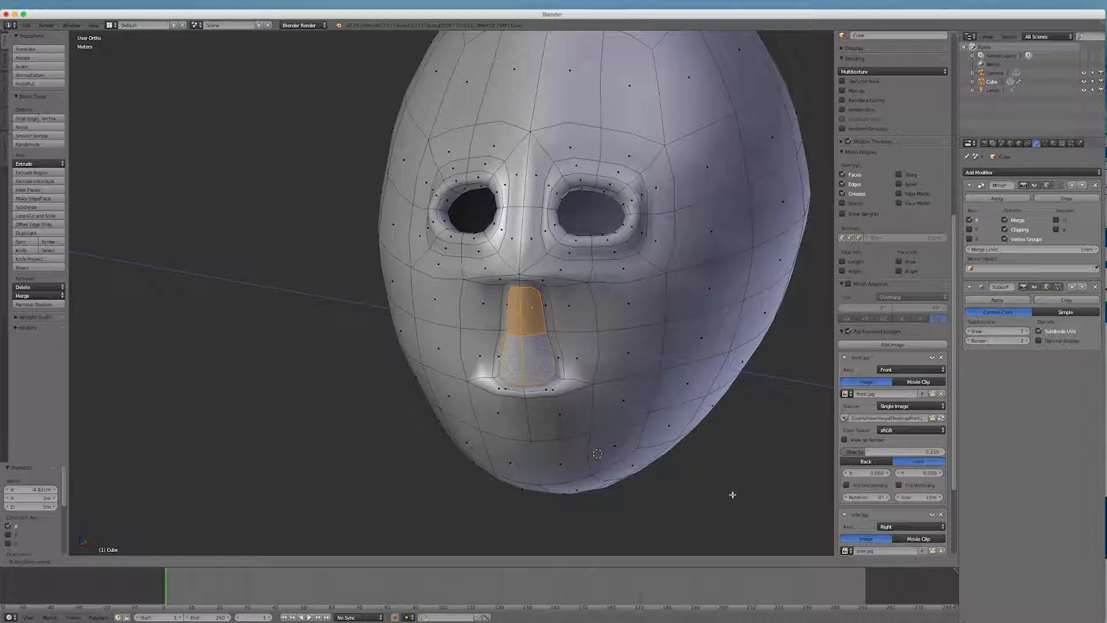
{"action": "right_click", "coordinate": [733, 494]}
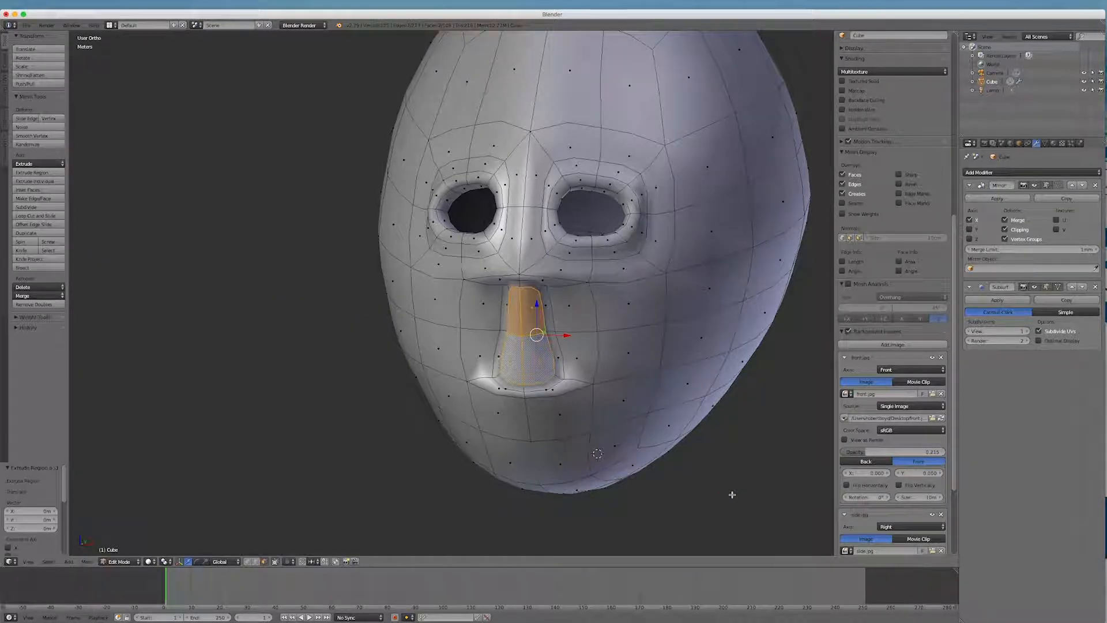
Step: Set the pivot point to 3D Cursor and rotate the nose faces outward by about 18.4° around the nose bridge in side view
{"action": "key", "text": "KP_3"}
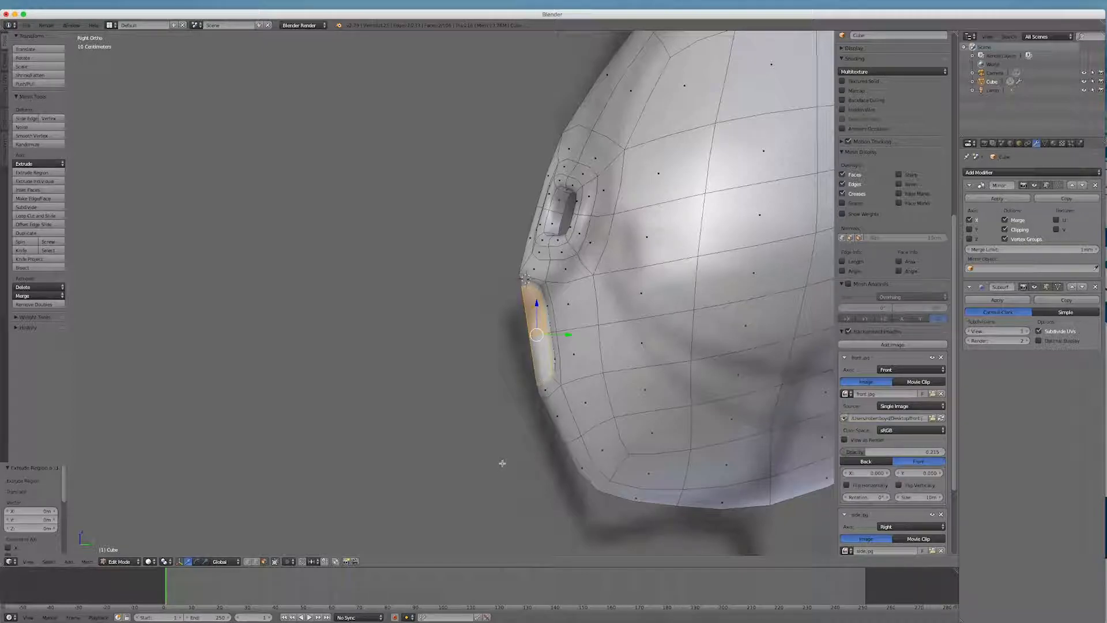
{"action": "left_click", "coordinate": [165, 562]}
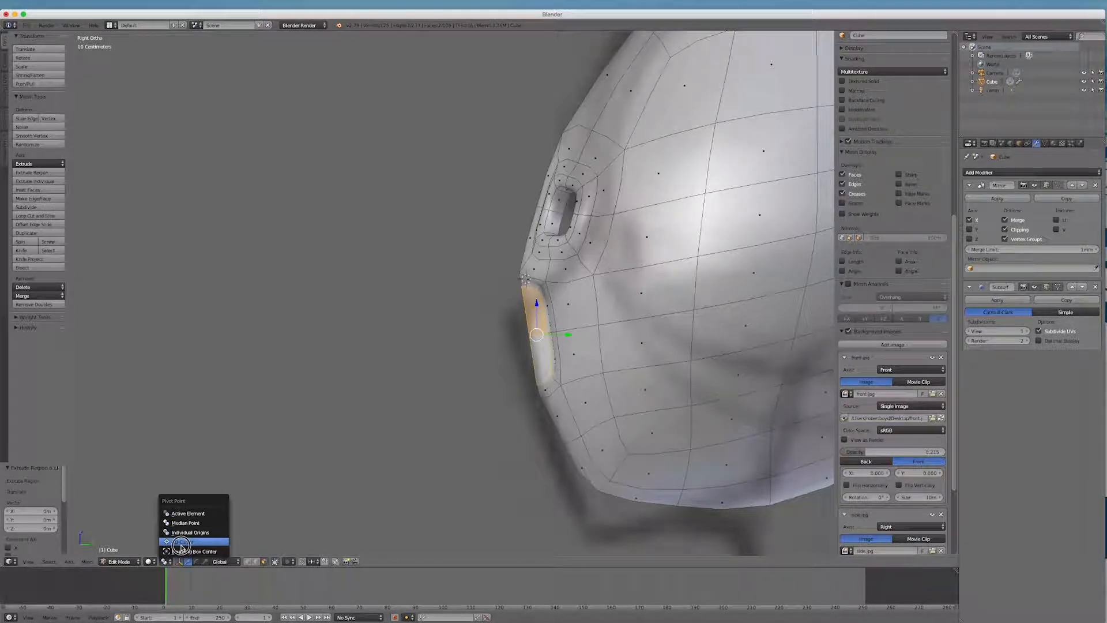
{"action": "left_click", "coordinate": [182, 542]}
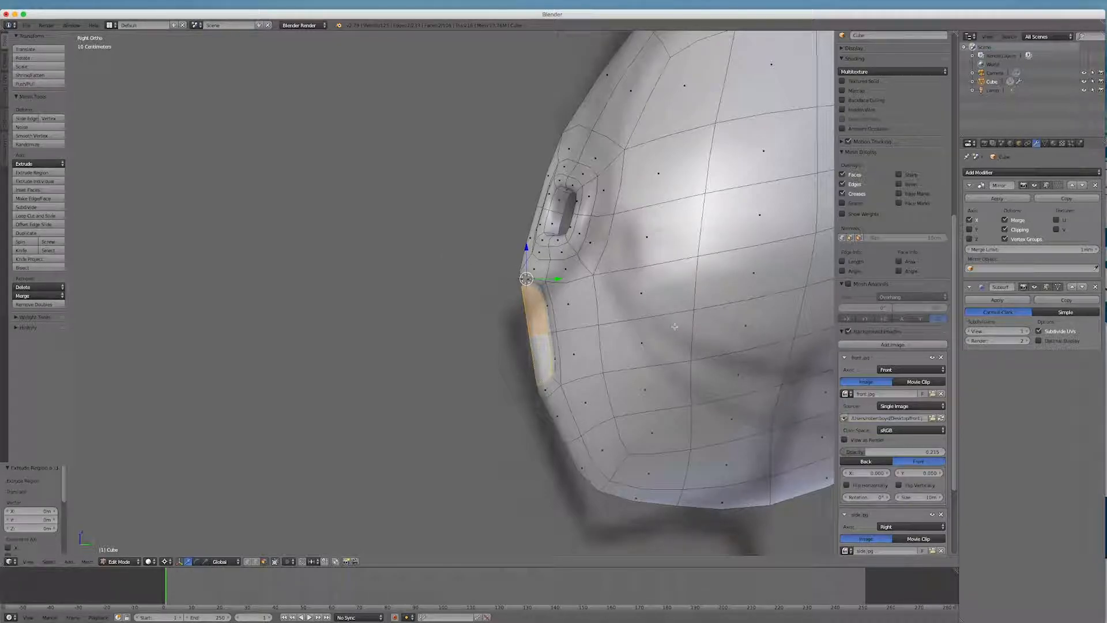
{"action": "key", "text": "r"}
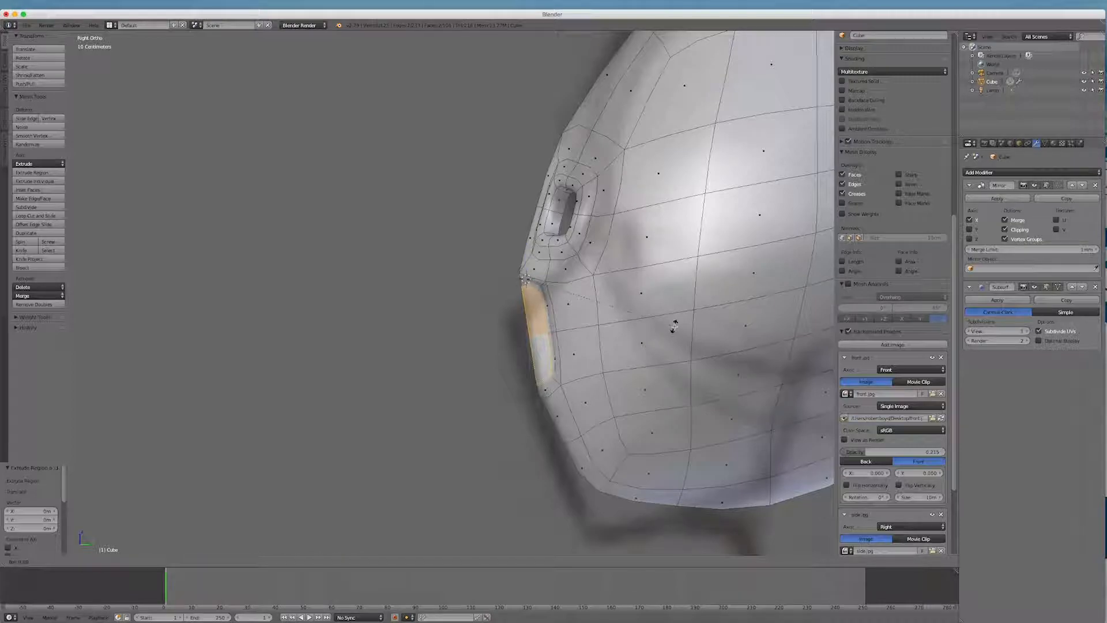
{"action": "left_click", "coordinate": [631, 355]}
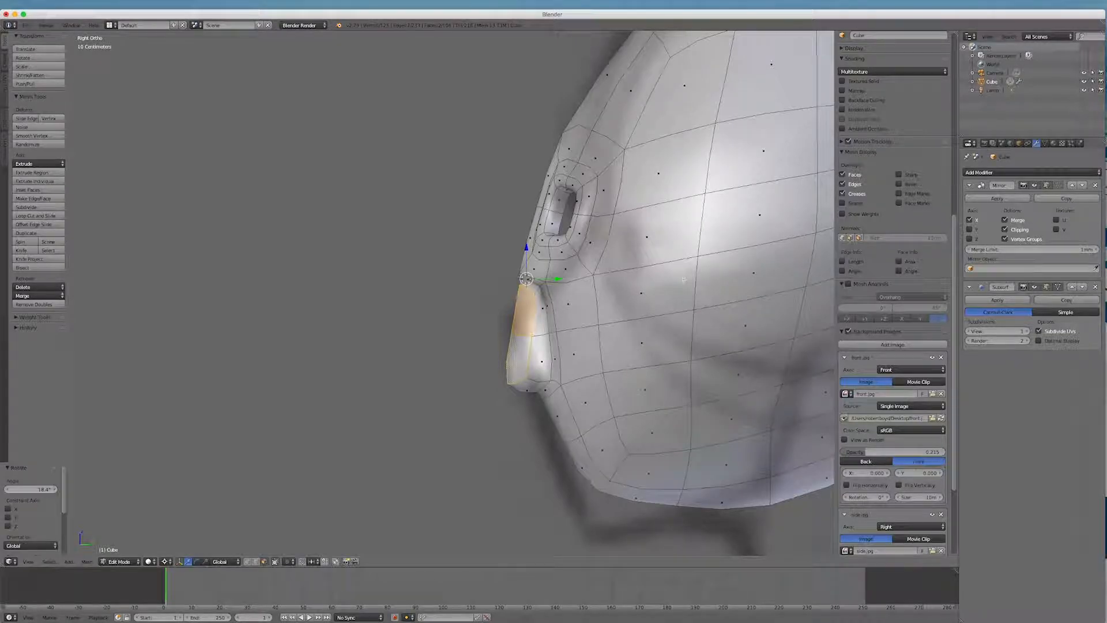
Step: Extrude the nose faces in place again and rotate them 12° further outward around the 3D cursor
{"action": "key", "text": "g"}
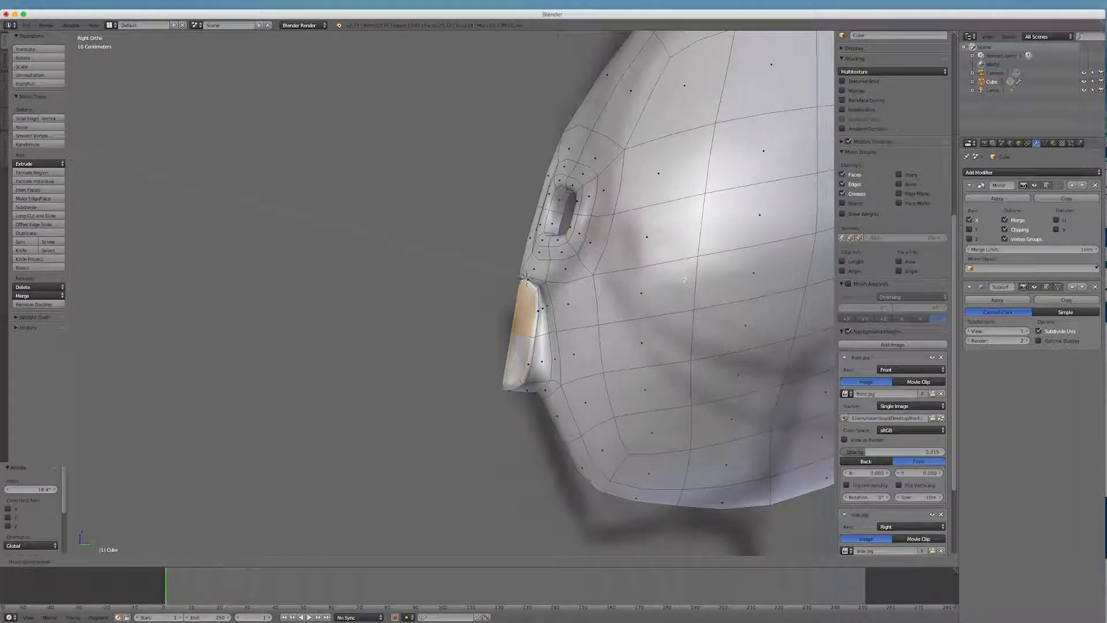
{"action": "right_click", "coordinate": [685, 279]}
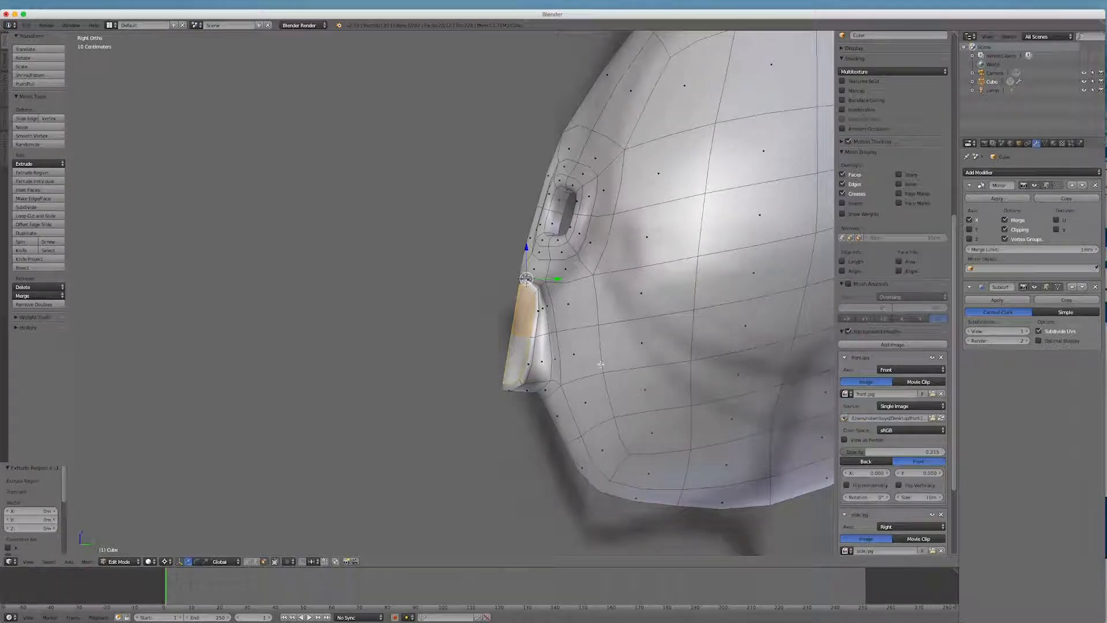
{"action": "key", "text": "r"}
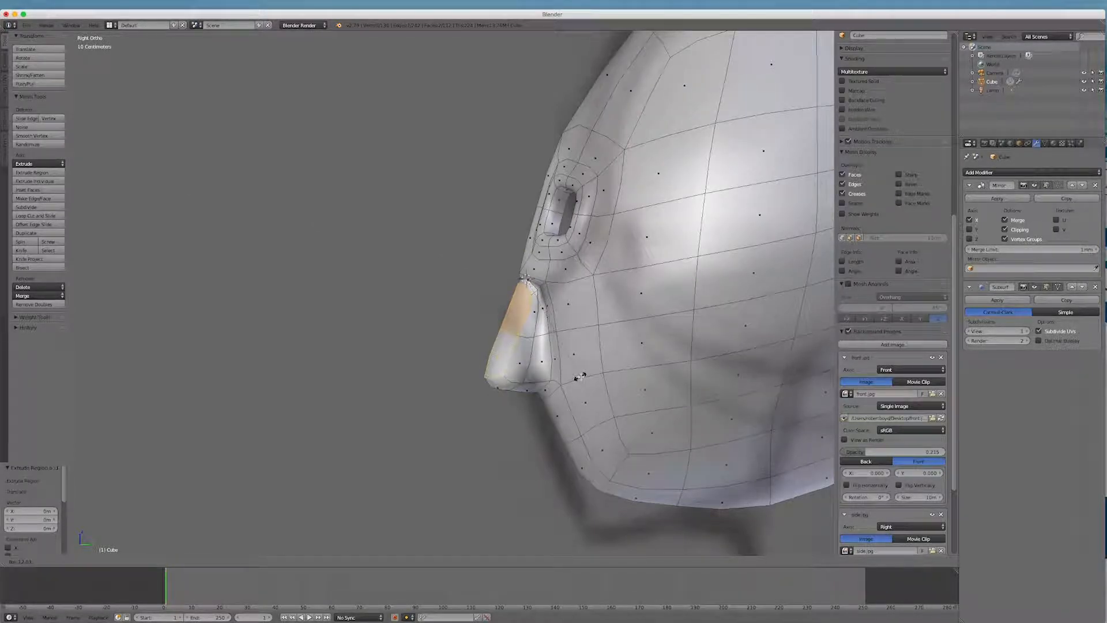
{"action": "left_click", "coordinate": [579, 377]}
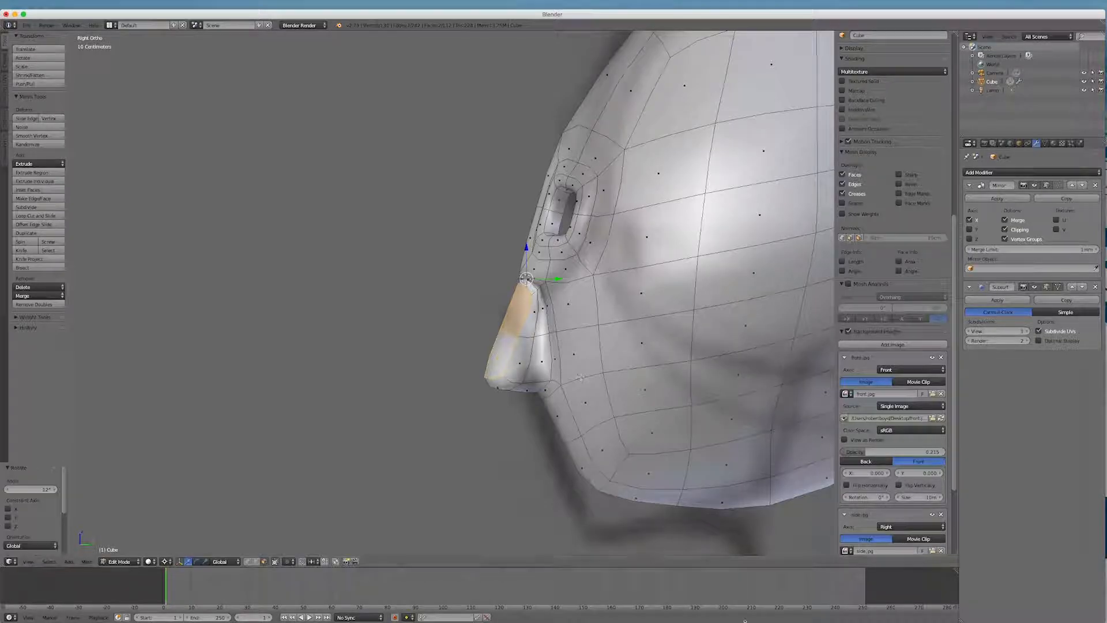
Step: Select the front faces of the nose, set the pivot point to Individual Origins and scale the faces to about 0.722
{"action": "middle_click_drag", "start_coordinate": [579, 377], "coordinate": [816, 389]}
{"action": "middle_click_drag", "start_coordinate": [559, 275], "coordinate": [535, 356]}
{"action": "right_click", "coordinate": [487, 369], "text": "shift"}
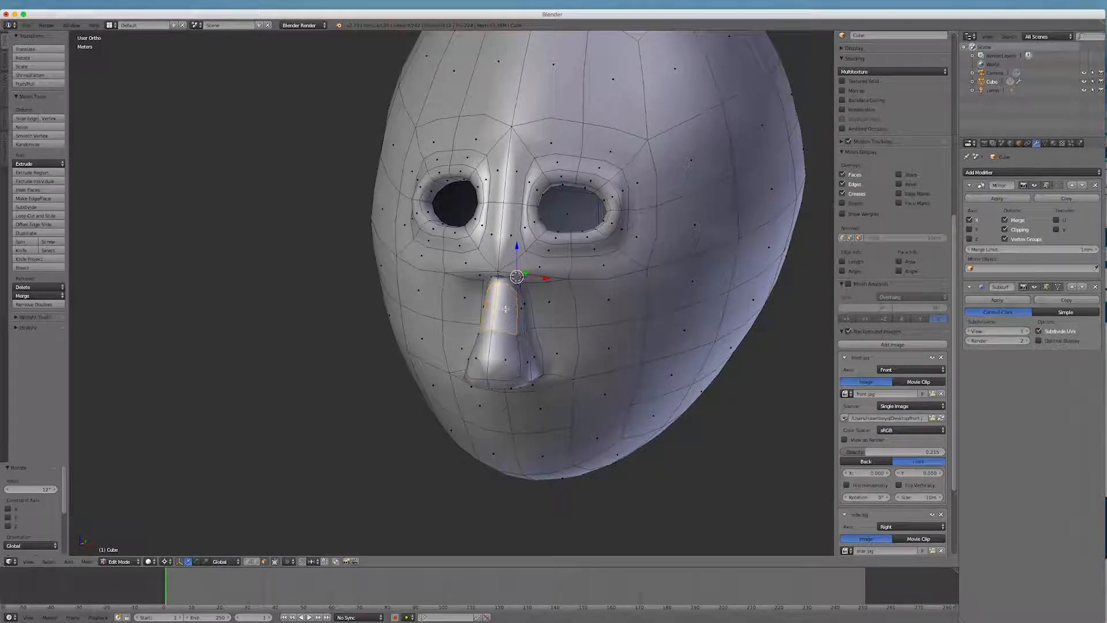
{"action": "right_click", "coordinate": [493, 367], "text": "shift"}
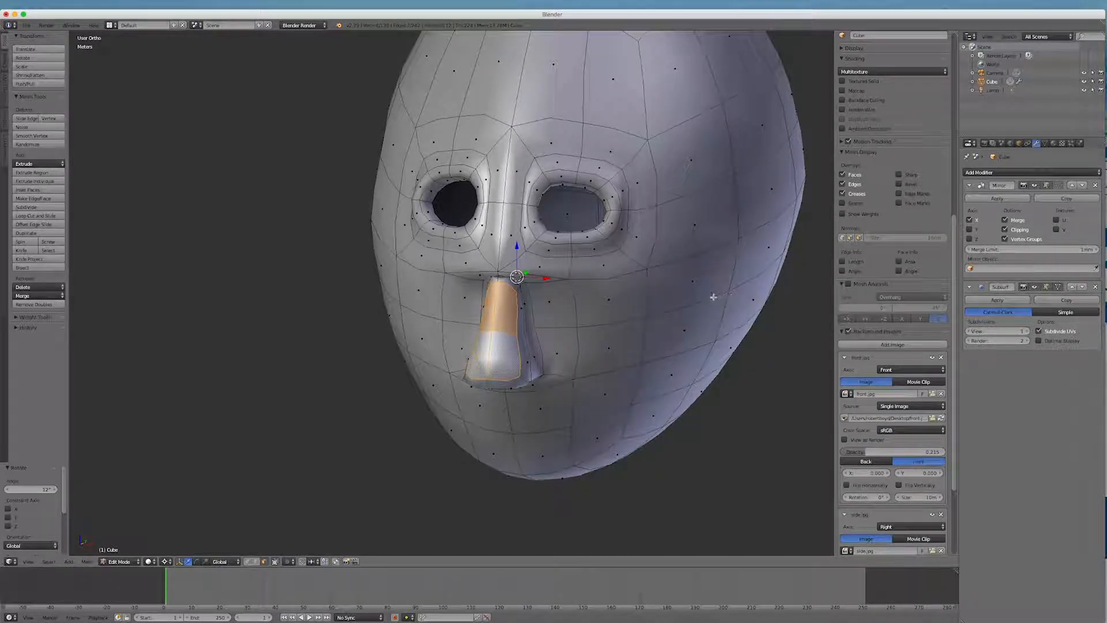
{"action": "key", "text": "s"}
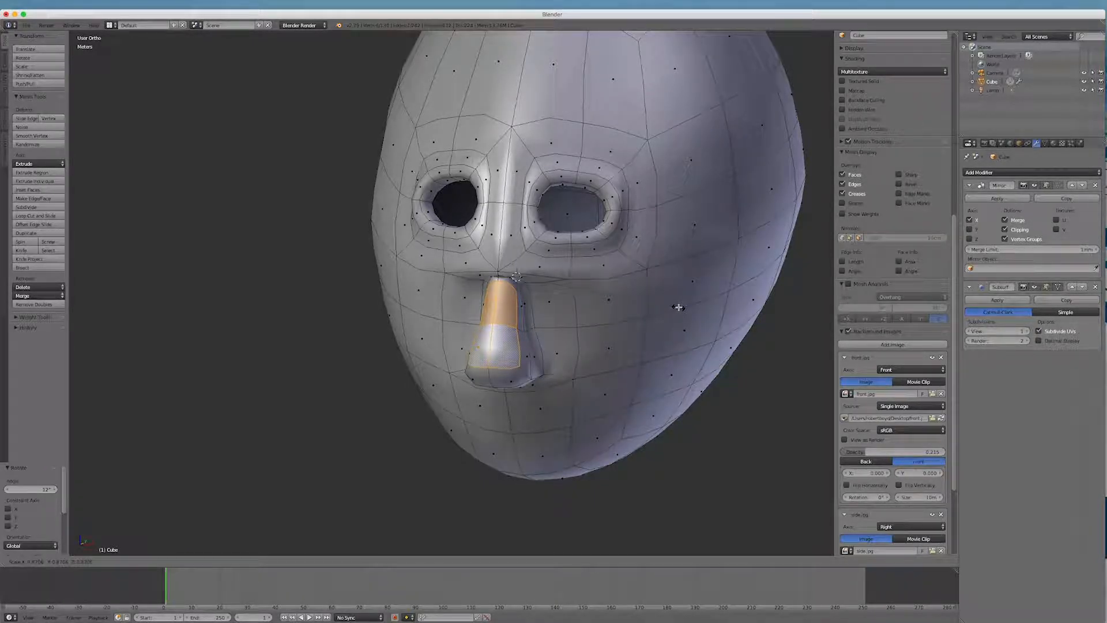
{"action": "key", "text": "Escape"}
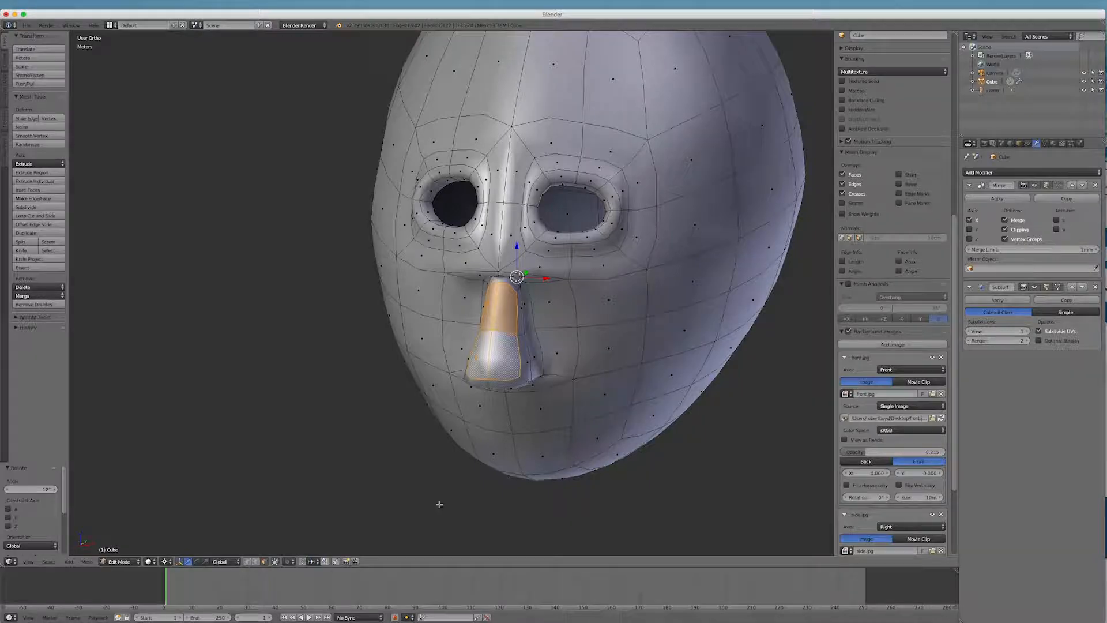
{"action": "left_click", "coordinate": [165, 561]}
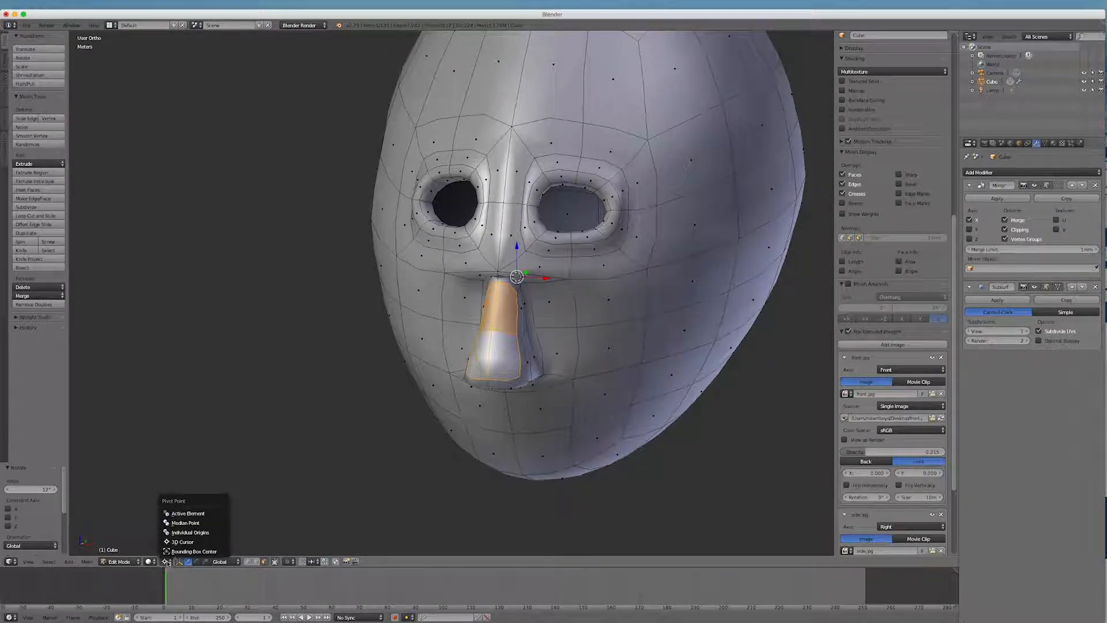
{"action": "left_click", "coordinate": [176, 531]}
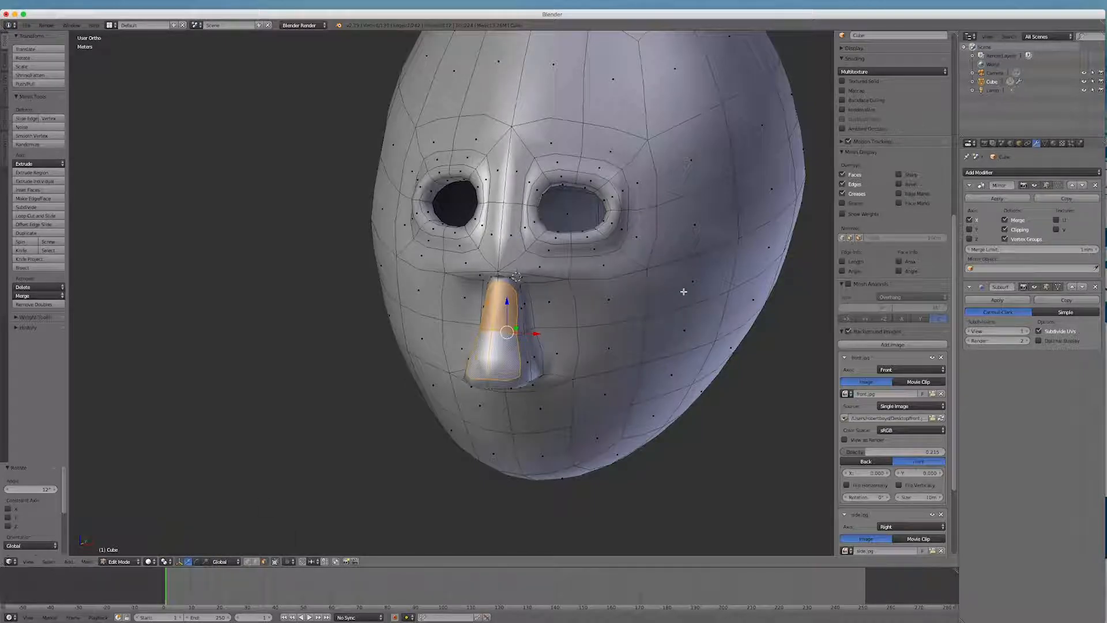
{"action": "key", "text": "s"}
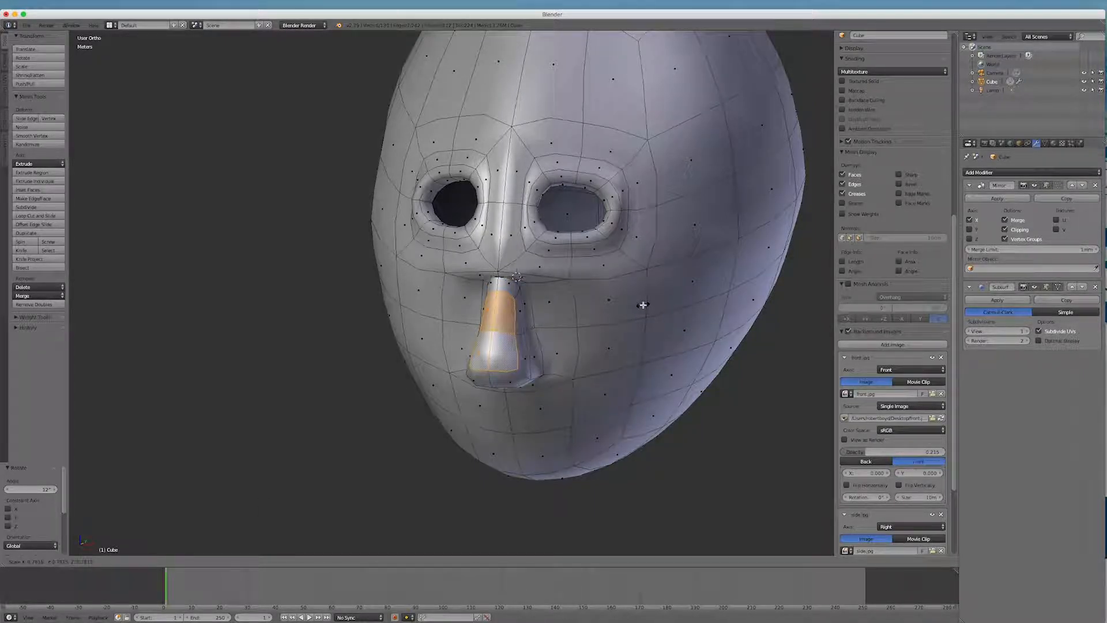
{"action": "left_click", "coordinate": [633, 309]}
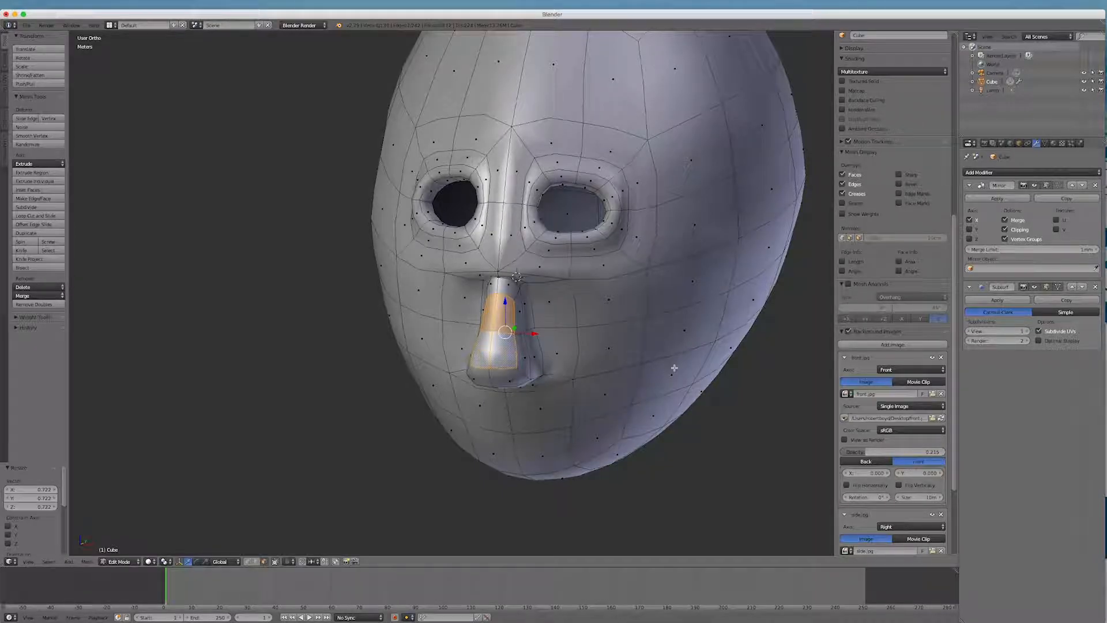
Step: Select the thin faces above the nose bridge and the adjoining ones above them, smooth their vertices, and check the result in Object Mode
{"action": "mouse_move", "coordinate": [674, 367]}
{"action": "middle_mouse_down"}
{"action": "mouse_move", "coordinate": [611, 363]}
{"action": "mouse_move", "coordinate": [682, 323]}
{"action": "mouse_move", "coordinate": [663, 362]}
{"action": "middle_mouse_up"}
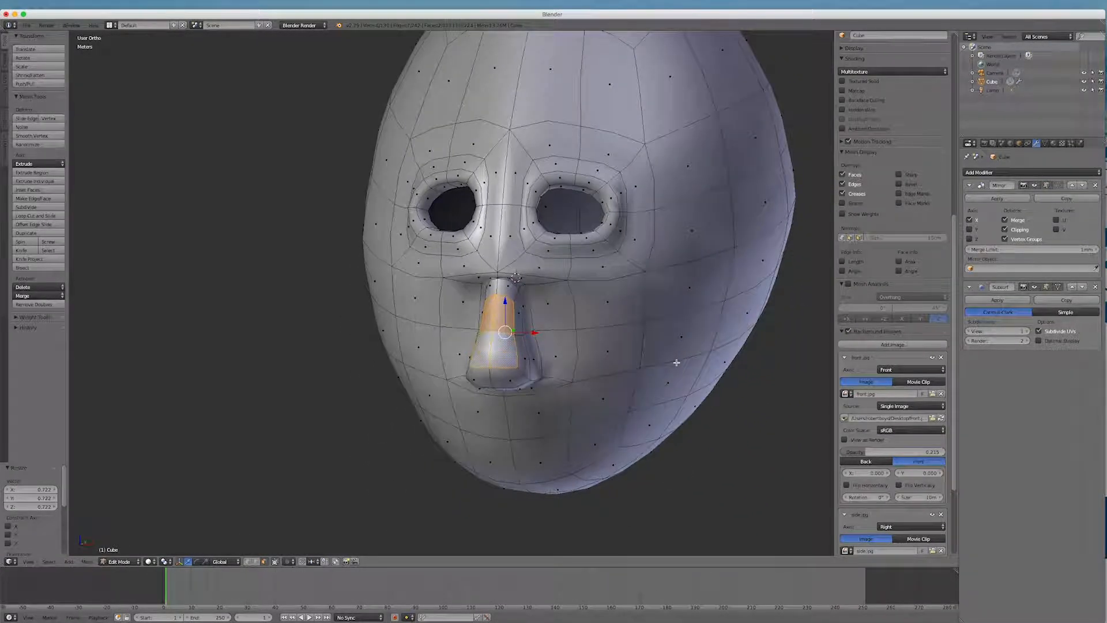
{"action": "right_click", "coordinate": [530, 275], "text": "alt"}
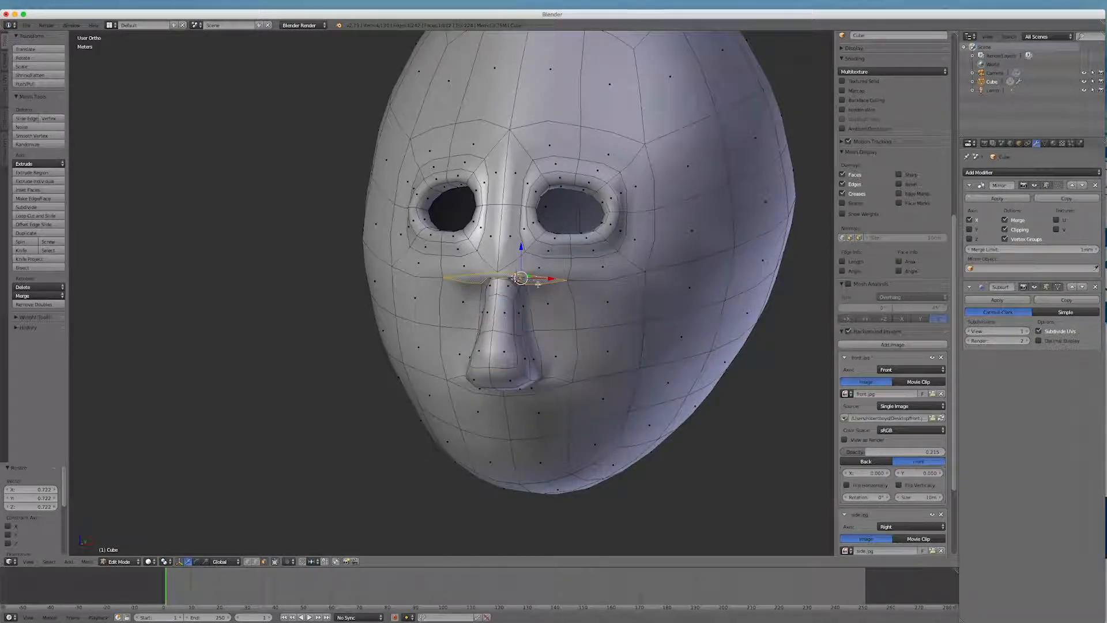
{"action": "right_click", "coordinate": [516, 282], "text": "shift"}
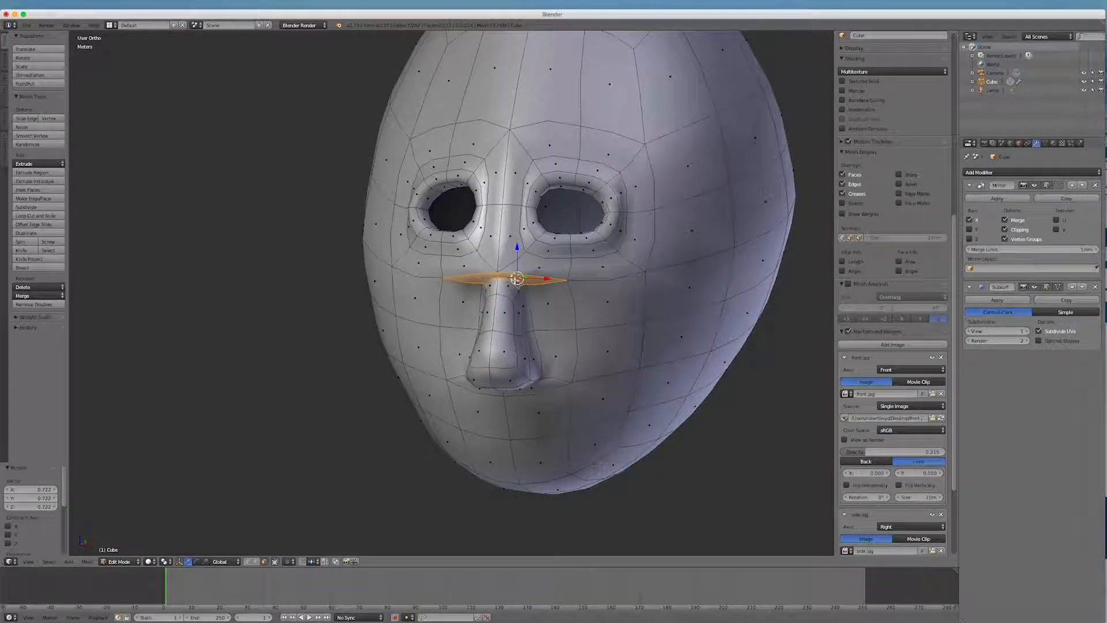
{"action": "right_click", "coordinate": [513, 273], "text": "shift"}
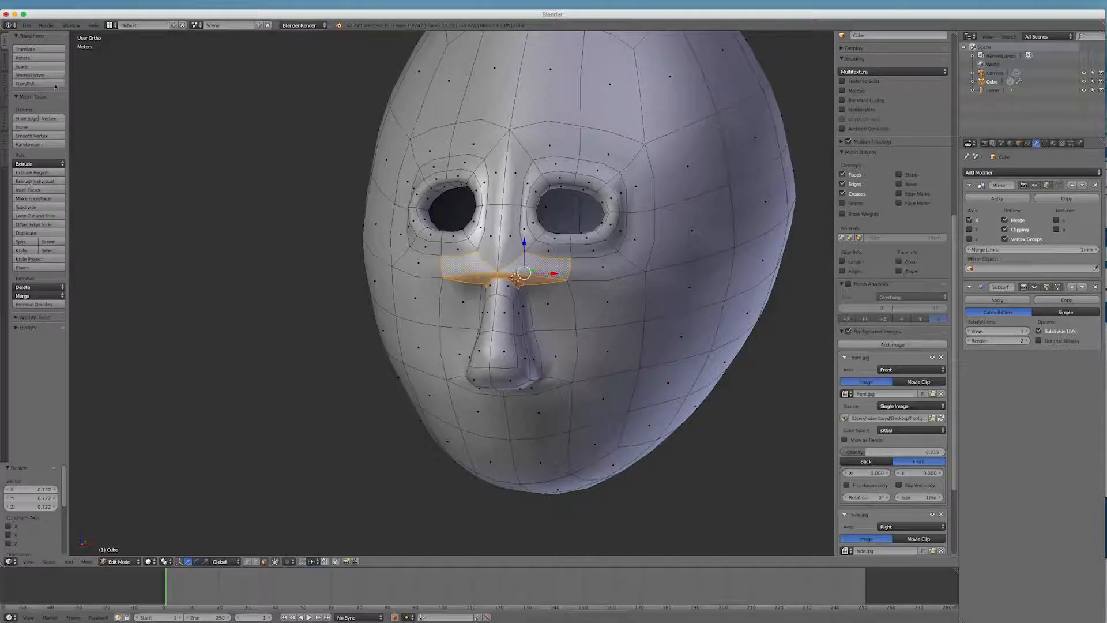
{"action": "left_click", "coordinate": [29, 136]}
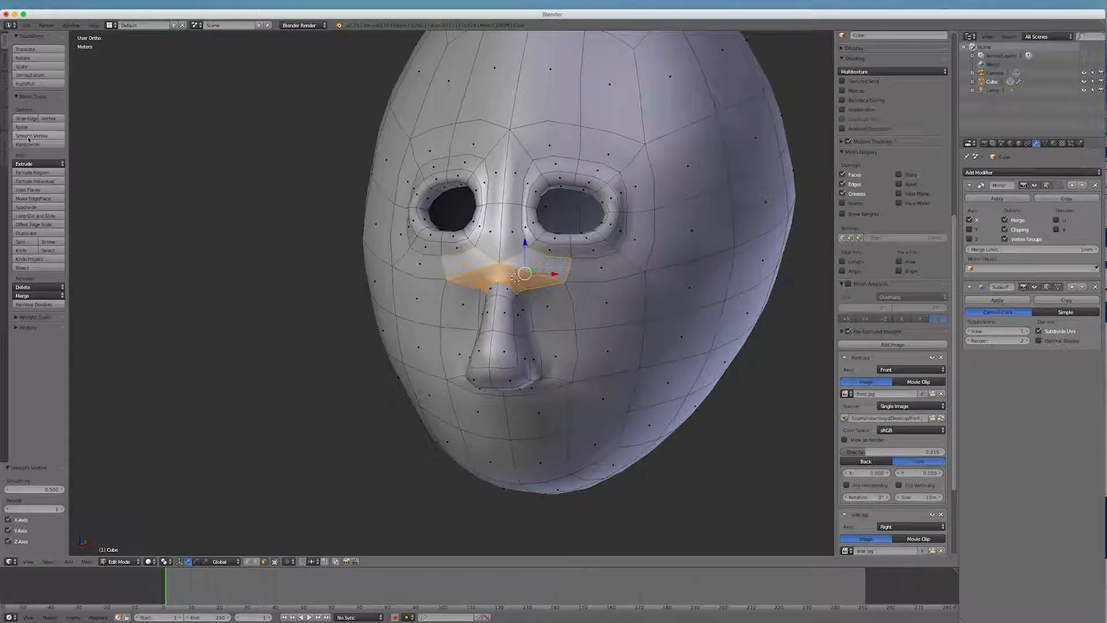
{"action": "key", "text": "Tab"}
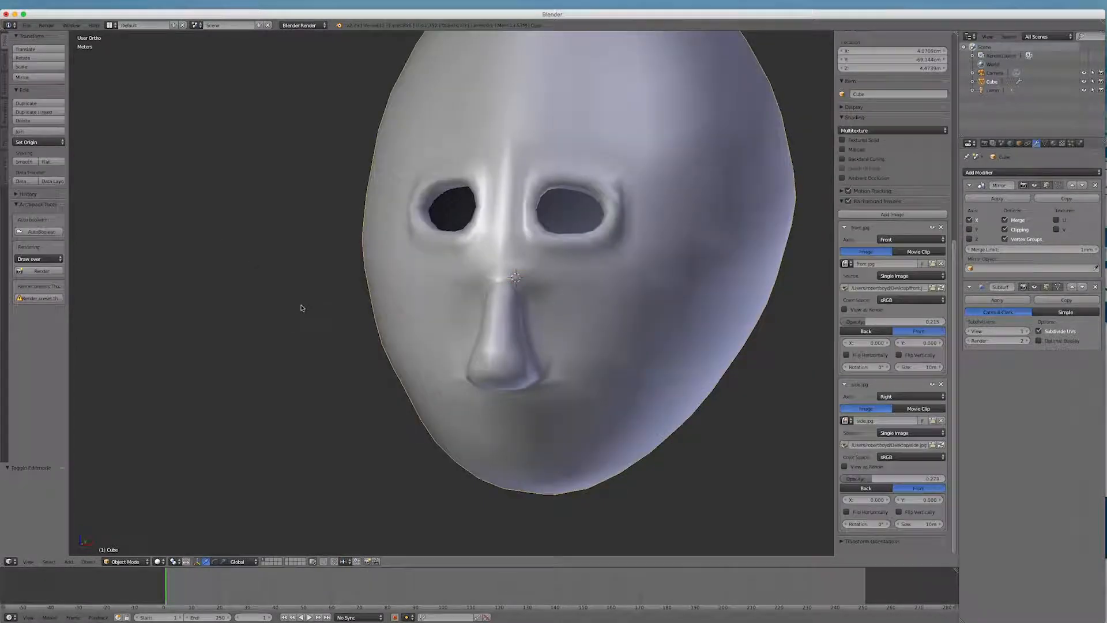
{"action": "key", "text": "Tab"}
{"action": "key", "text": "Tab"}
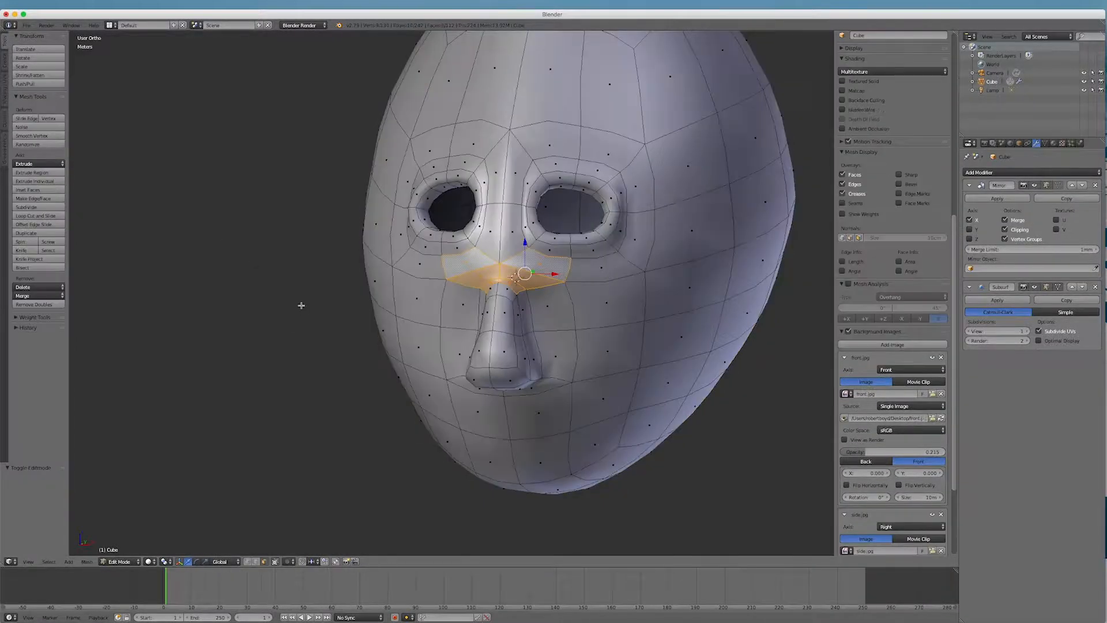
{"action": "key", "text": "Tab"}
Step: Select the block of four mirrored faces below the nose for the mouth, extrude it in place and scale it to about 0.63
{"action": "middle_click_drag", "start_coordinate": [539, 390], "coordinate": [556, 433]}
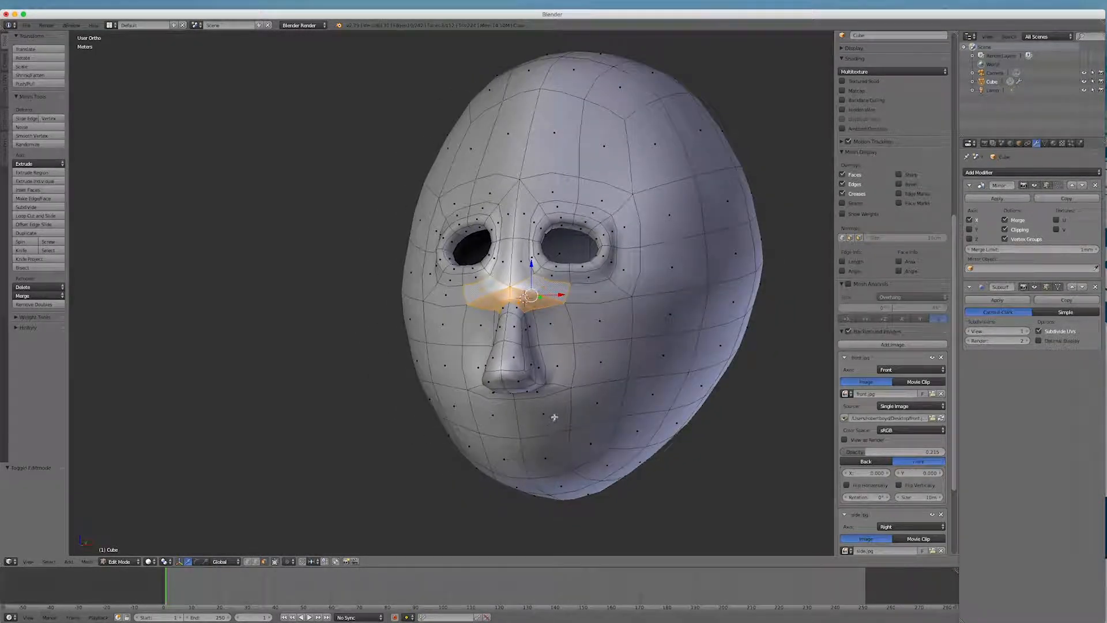
{"action": "right_click", "coordinate": [553, 416]}
{"action": "right_click", "coordinate": [585, 406], "text": "shift"}
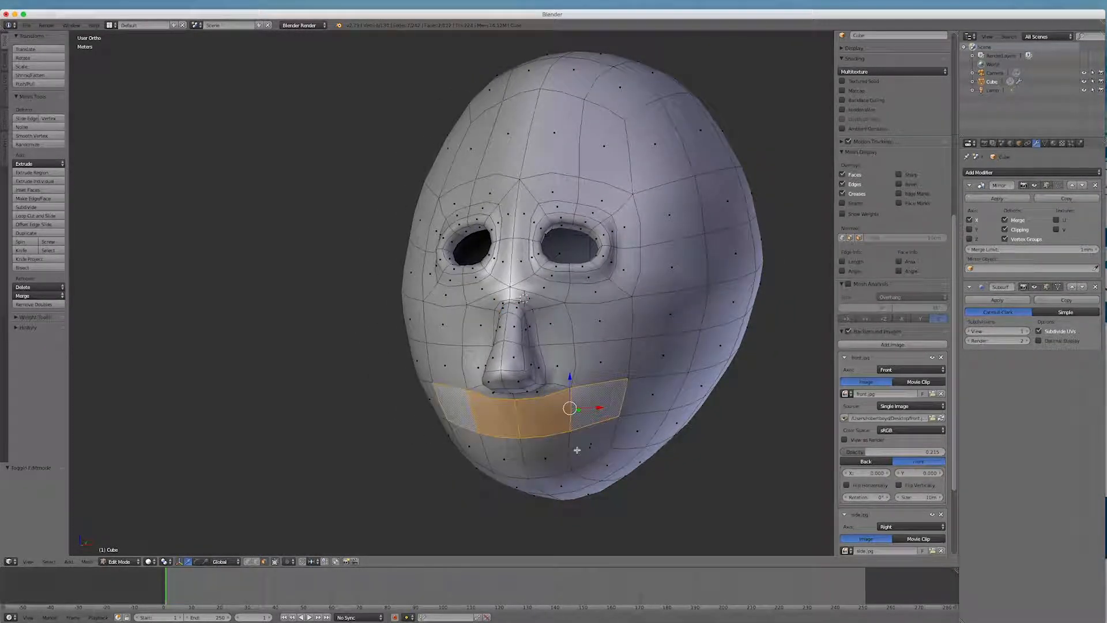
{"action": "right_click", "coordinate": [581, 448], "text": "shift"}
{"action": "right_click", "coordinate": [536, 451], "text": "shift"}
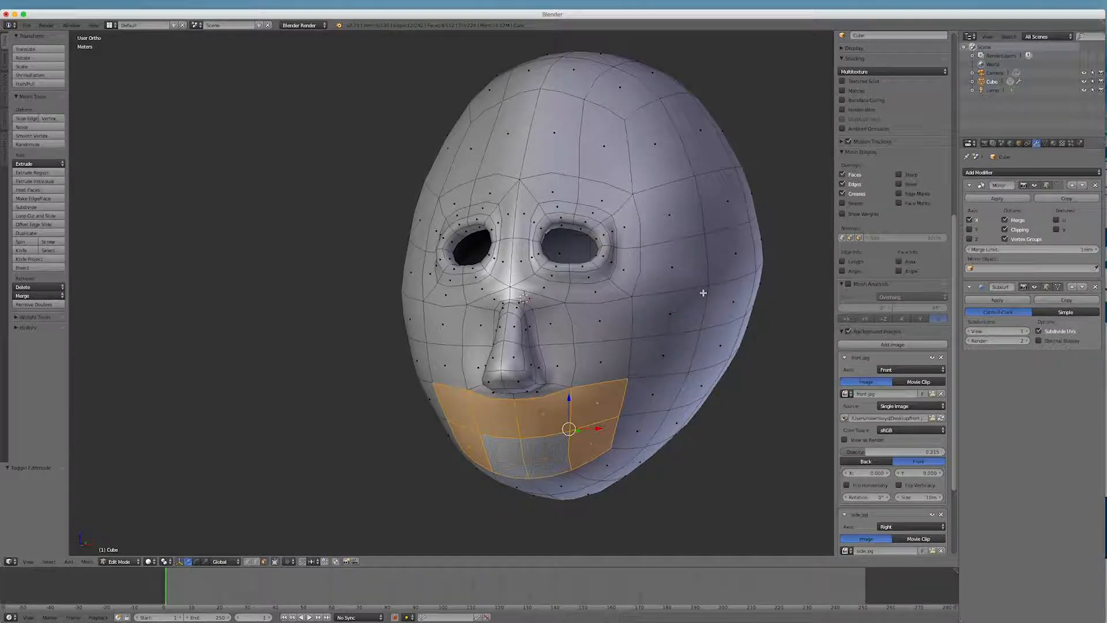
{"action": "key", "text": "e"}
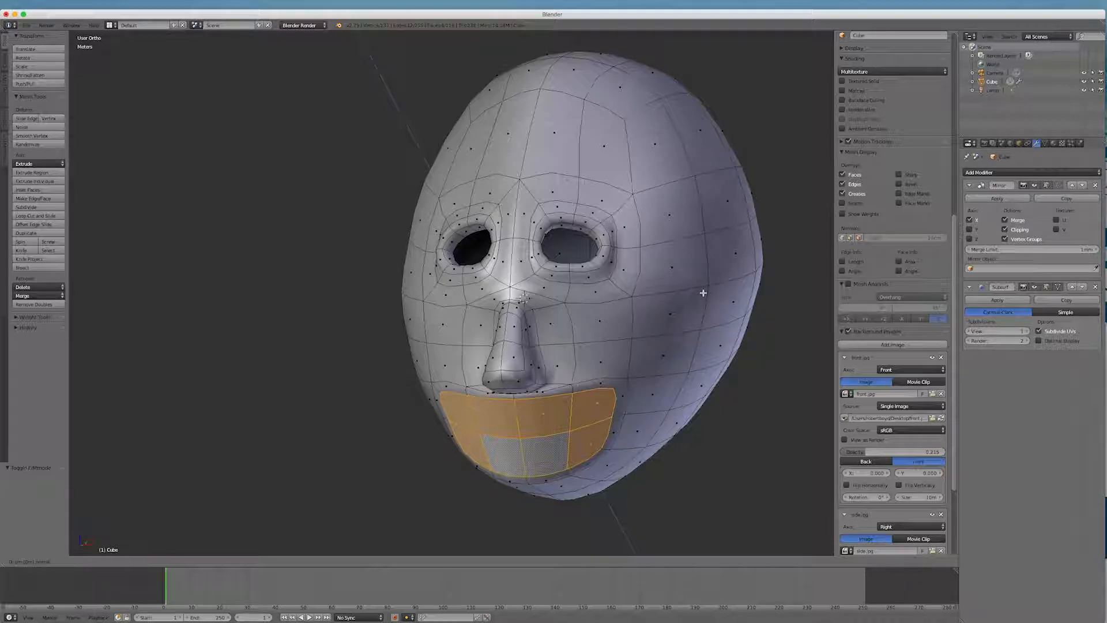
{"action": "right_click", "coordinate": [703, 292]}
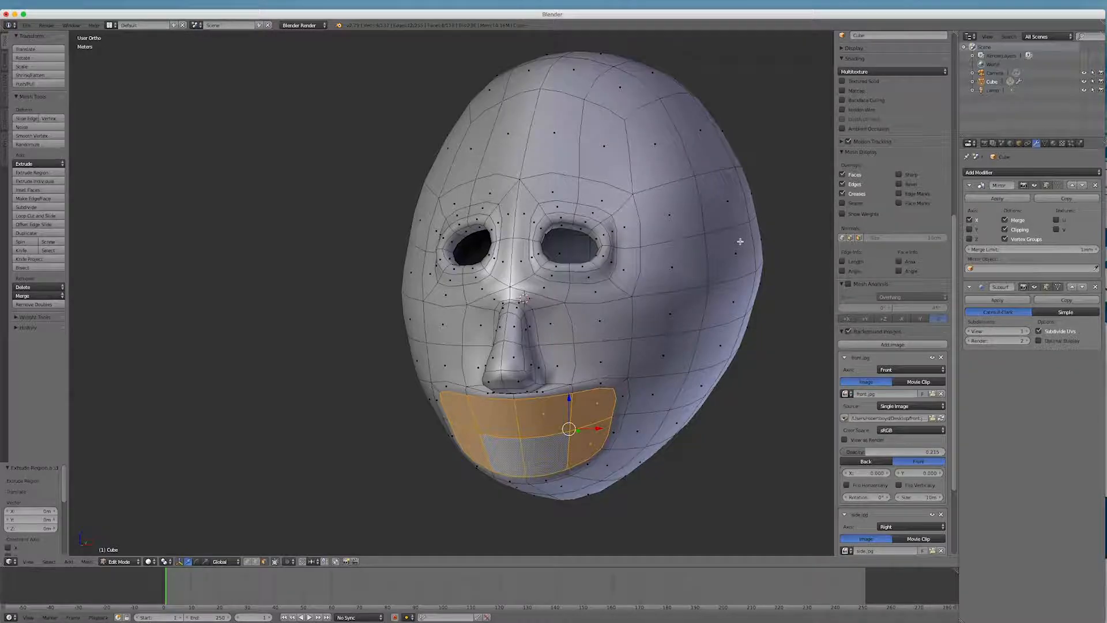
{"action": "key", "text": "s"}
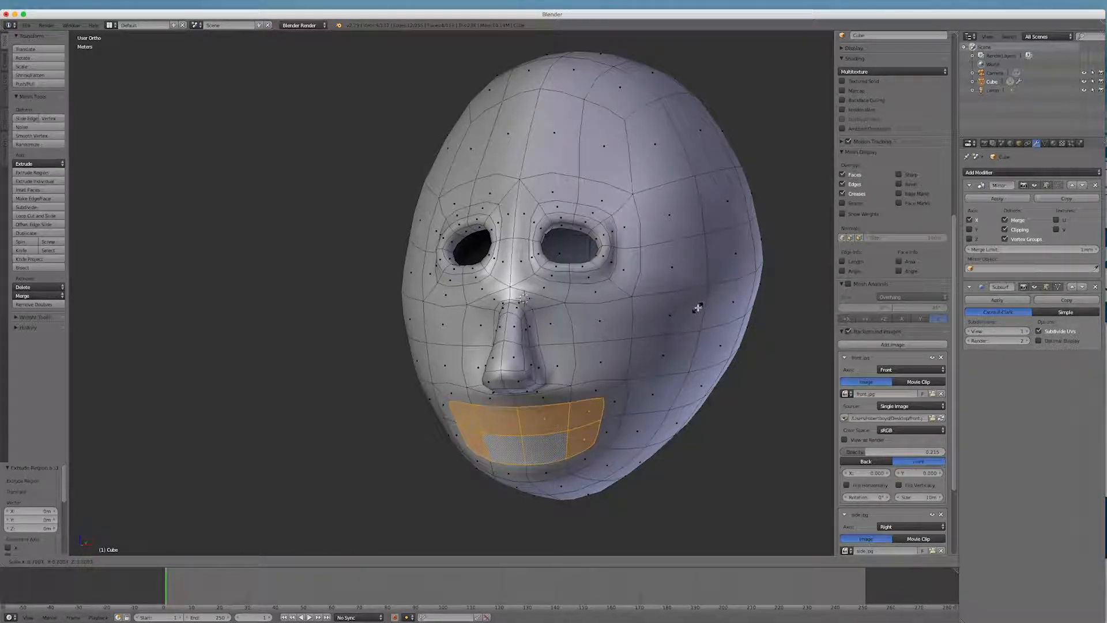
{"action": "left_click", "coordinate": [688, 322]}
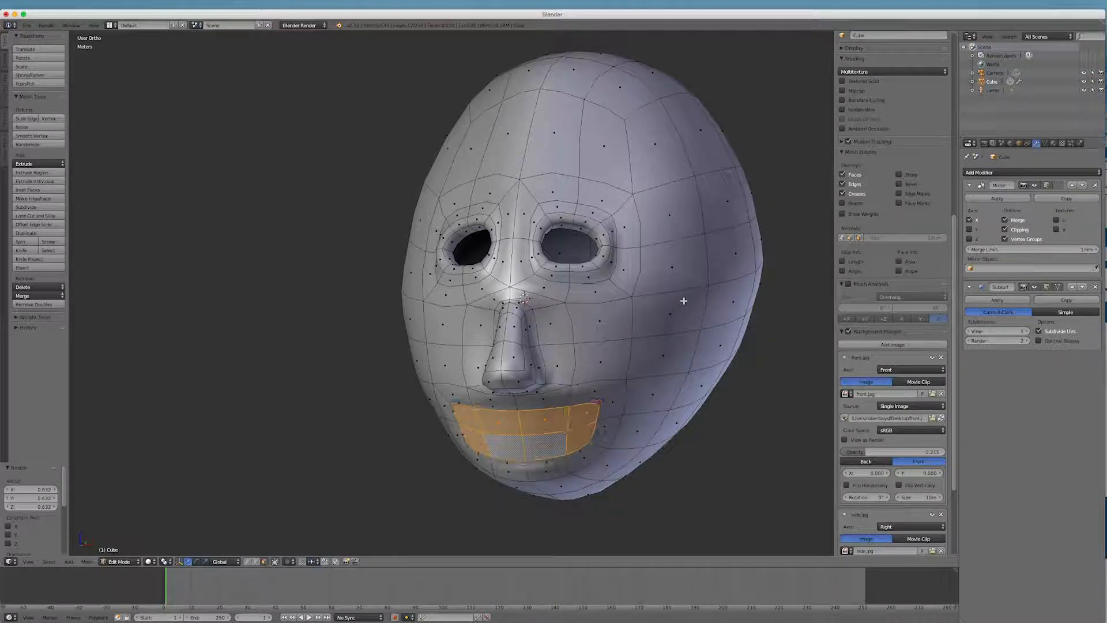
Step: Extrude the mouth faces in place a second time and scale them to about 0.66 to form another lip ring
{"action": "key", "text": "e"}
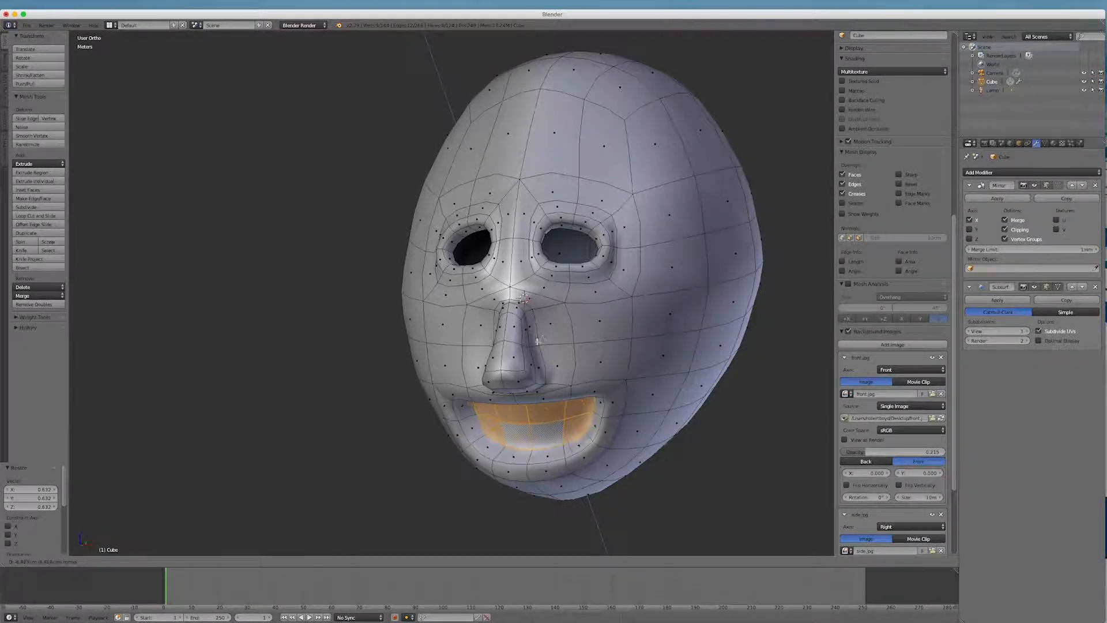
{"action": "right_click", "coordinate": [606, 313]}
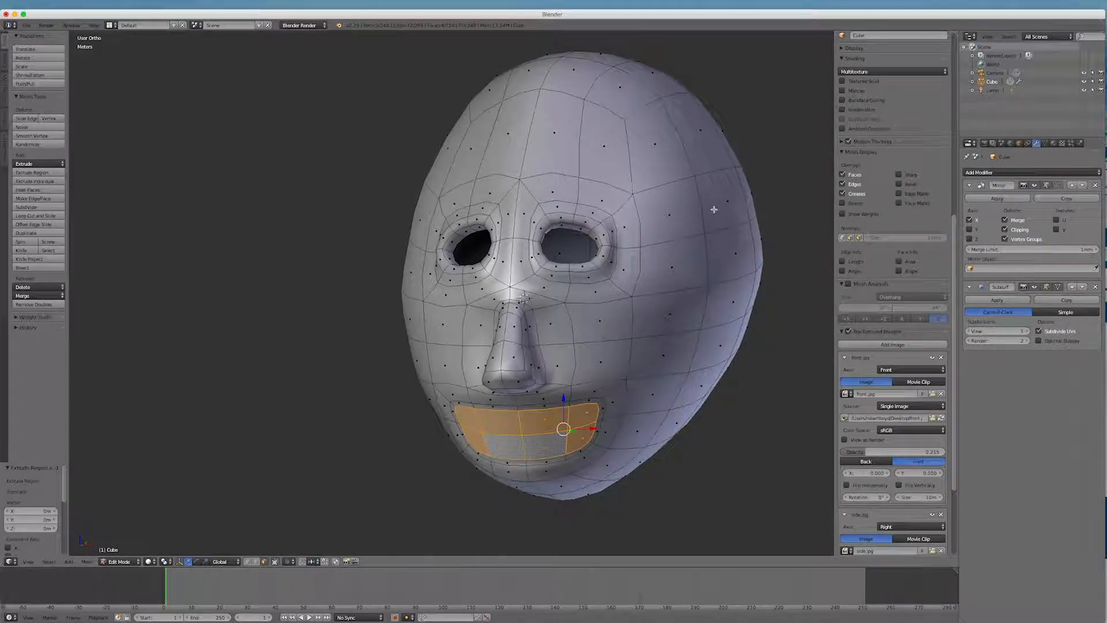
{"action": "key", "text": "s"}
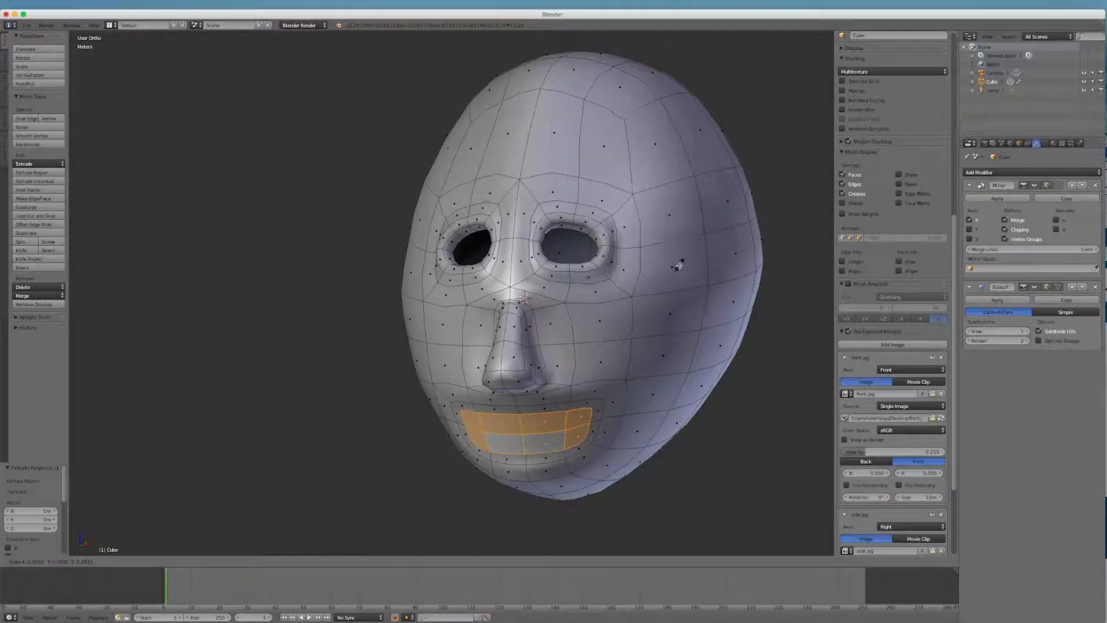
{"action": "left_click", "coordinate": [664, 283]}
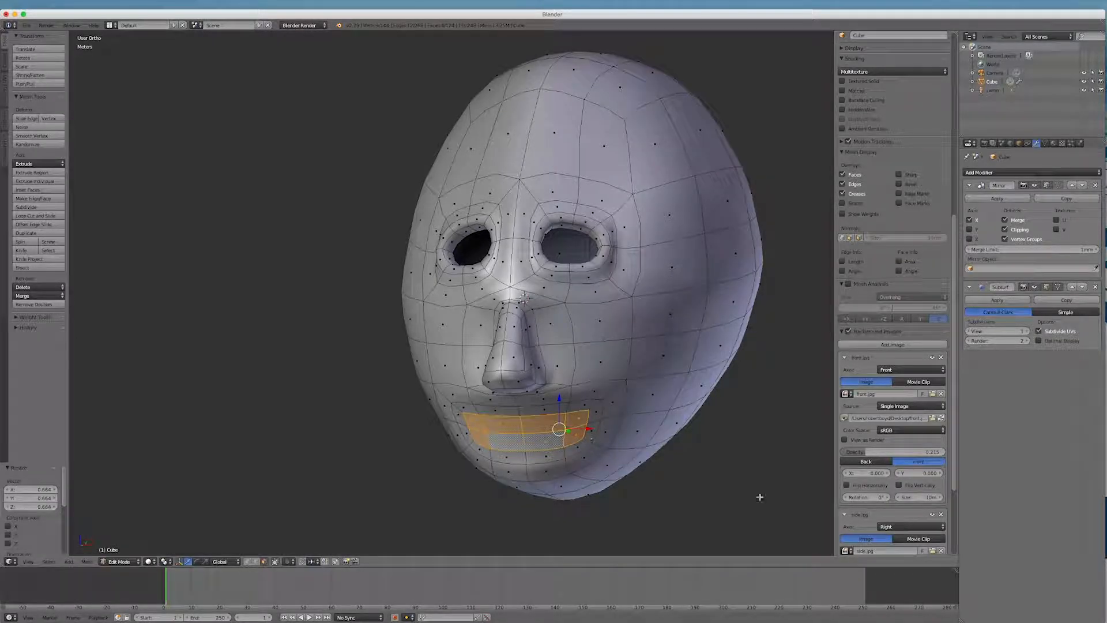
Step: Move the inner mouth faces slightly forward along the Y axis so the lips protrude
{"action": "middle_click_drag", "start_coordinate": [652, 484], "coordinate": [578, 499]}
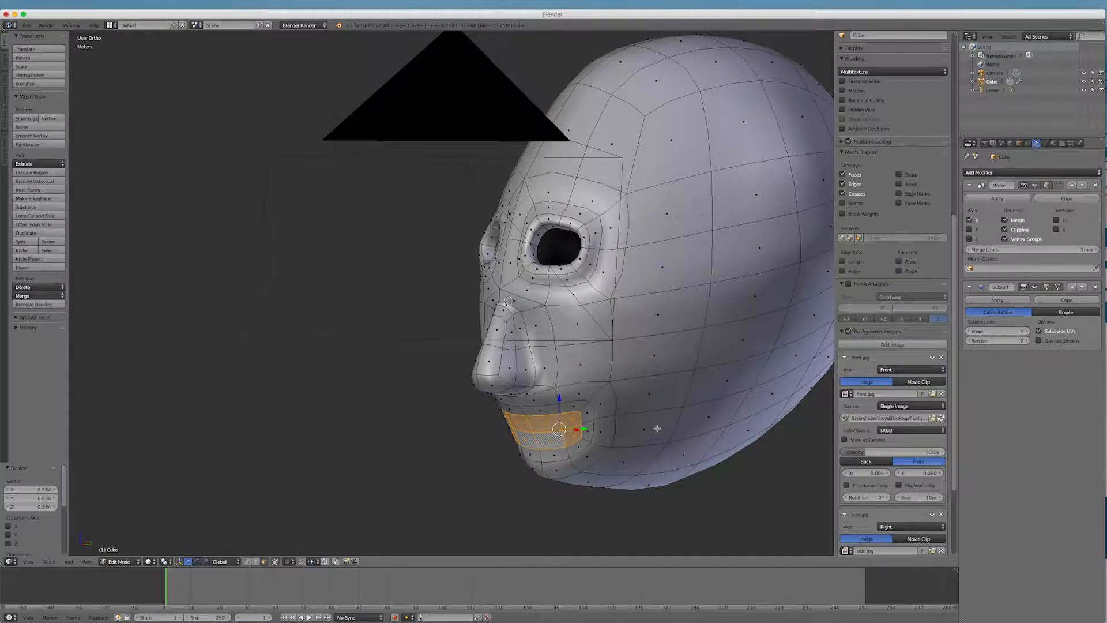
{"action": "middle_click_drag", "start_coordinate": [653, 426], "coordinate": [671, 442]}
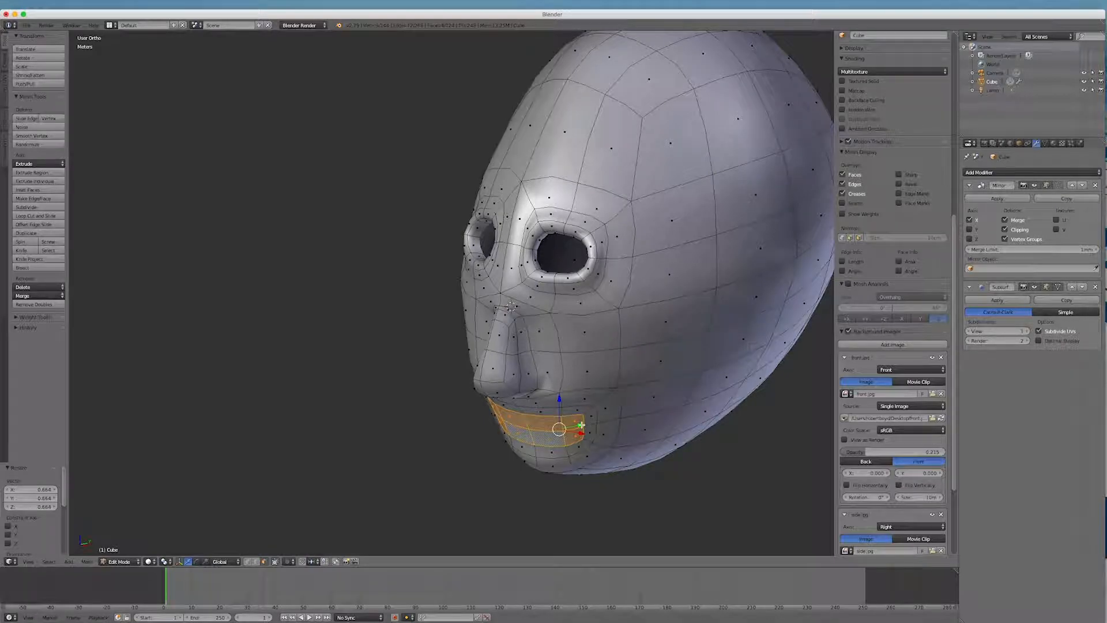
{"action": "left_click_drag", "start_coordinate": [581, 425], "coordinate": [573, 427]}
Step: Extrude the mouth faces in place once more and scale them to about 0.54 for the inner lip edge
{"action": "mouse_move", "coordinate": [694, 386]}
{"action": "middle_mouse_down"}
{"action": "mouse_move", "coordinate": [655, 382]}
{"action": "mouse_move", "coordinate": [681, 362]}
{"action": "middle_mouse_up"}
{"action": "key", "text": "e"}
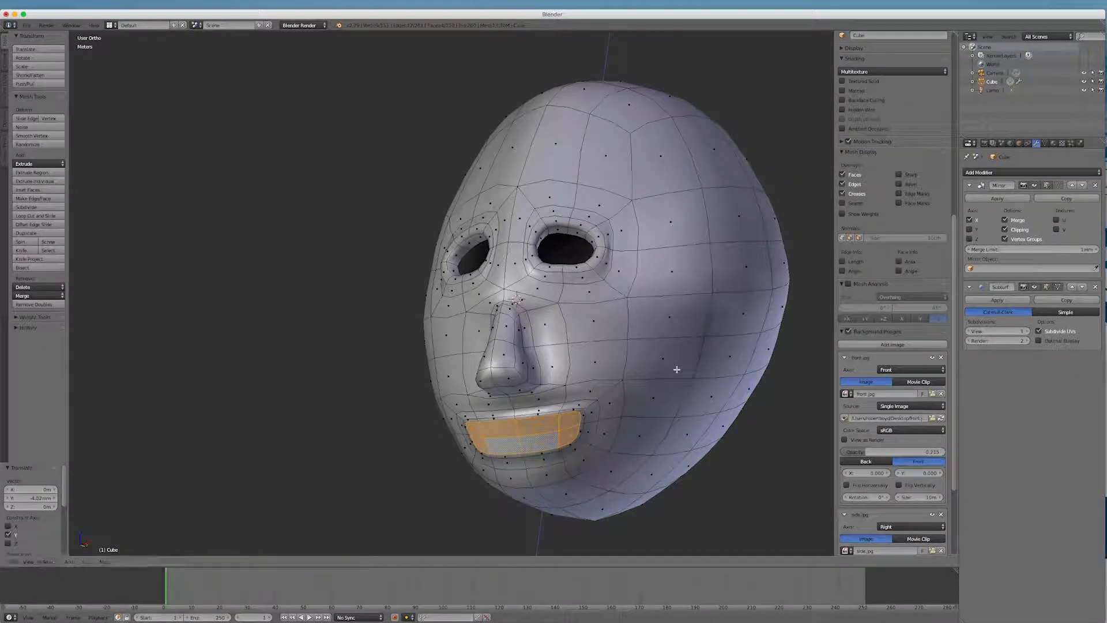
{"action": "left_click", "coordinate": [677, 369]}
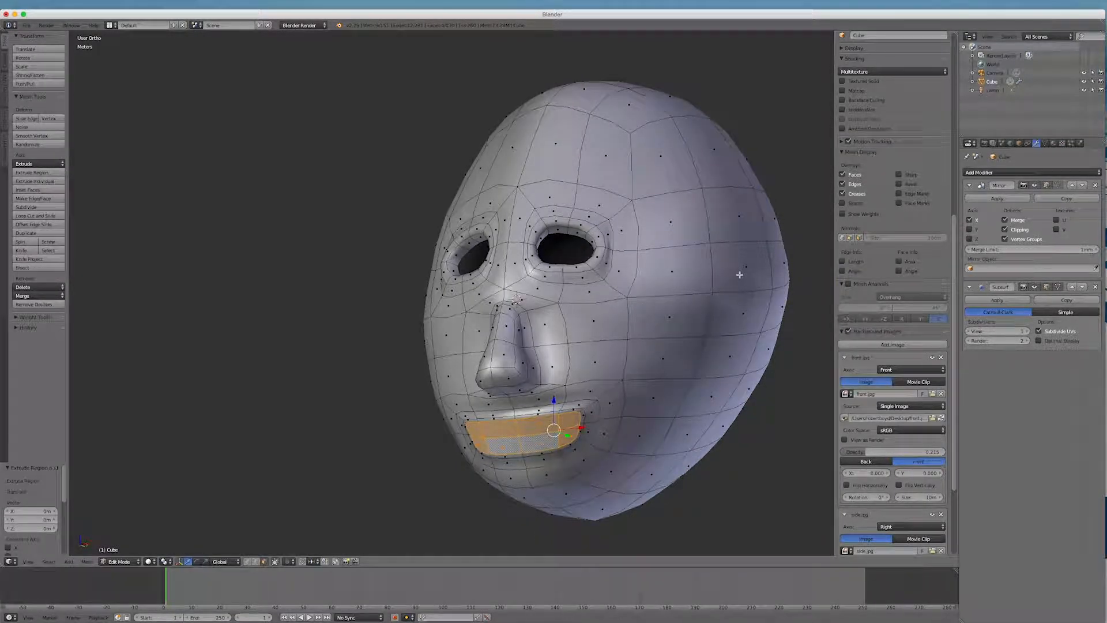
{"action": "key", "text": "s"}
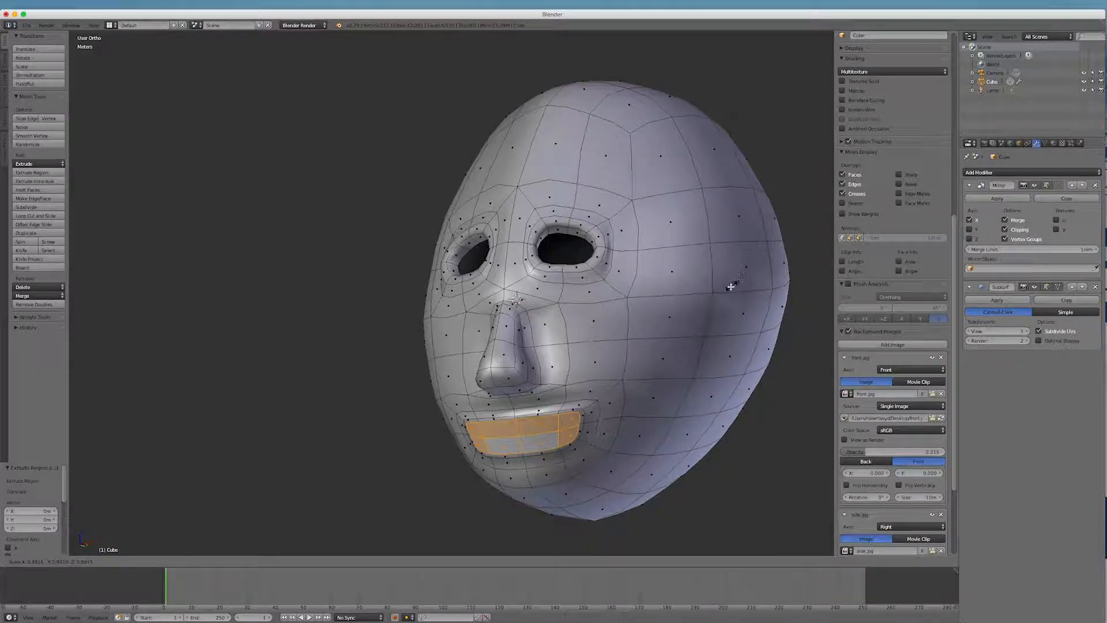
{"action": "left_click", "coordinate": [644, 334]}
Step: Extrude the inner mouth faces a short distance back into the head to start the mouth cavity
{"action": "middle_click_drag", "start_coordinate": [645, 334], "coordinate": [663, 413]}
{"action": "scroll", "coordinate": [525, 513], "scroll_direction": "down", "scroll_amount": 2}
{"action": "scroll", "coordinate": [507, 507], "scroll_direction": "up", "scroll_amount": 5}
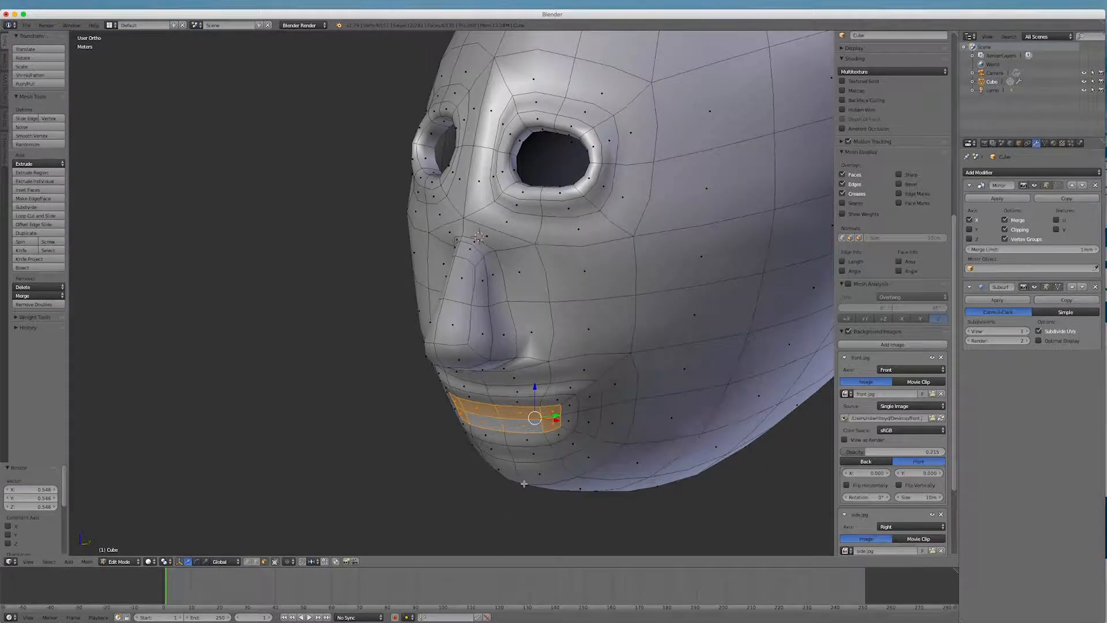
{"action": "scroll", "coordinate": [602, 528], "scroll_direction": "down", "scroll_amount": 3}
{"action": "mouse_move", "coordinate": [620, 501]}
{"action": "middle_mouse_down"}
{"action": "mouse_move", "coordinate": [628, 484]}
{"action": "mouse_move", "coordinate": [622, 494]}
{"action": "middle_mouse_up"}
{"action": "key", "text": "e"}
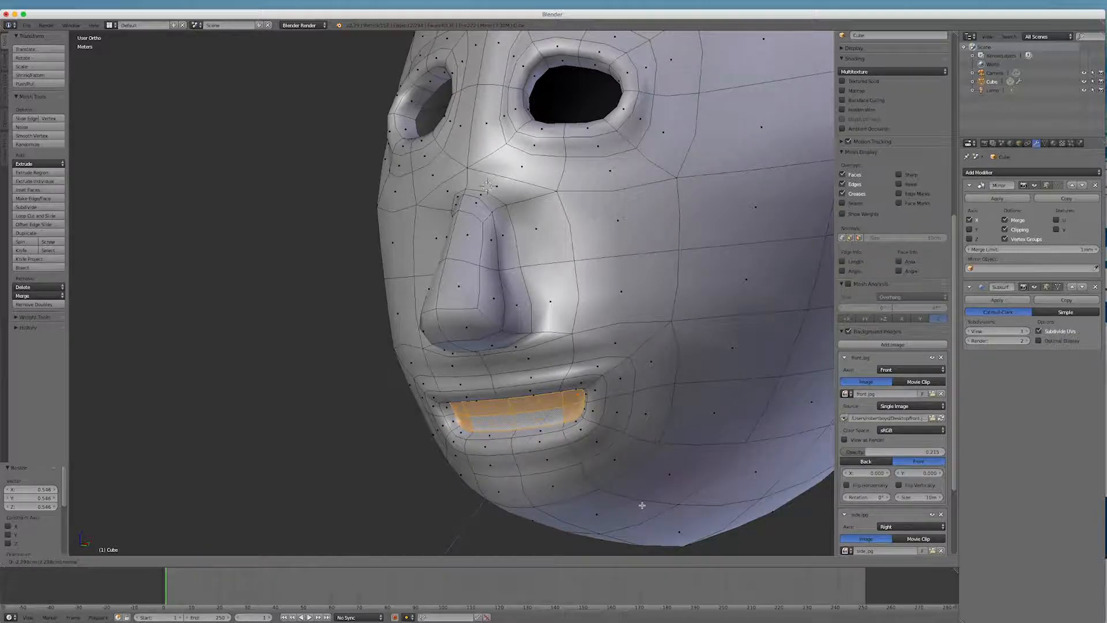
{"action": "left_click", "coordinate": [642, 505]}
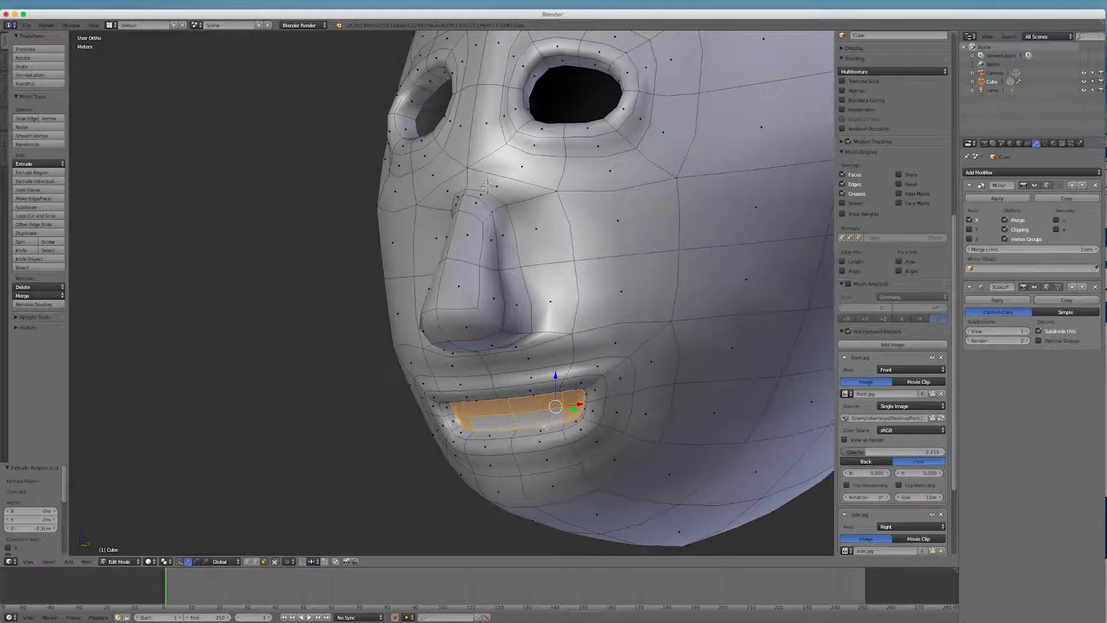
Step: Extrude the inner mouth faces two more times deeper into the head to lengthen the mouth cavity
{"action": "scroll", "coordinate": [544, 430], "scroll_direction": "up", "scroll_amount": 2}
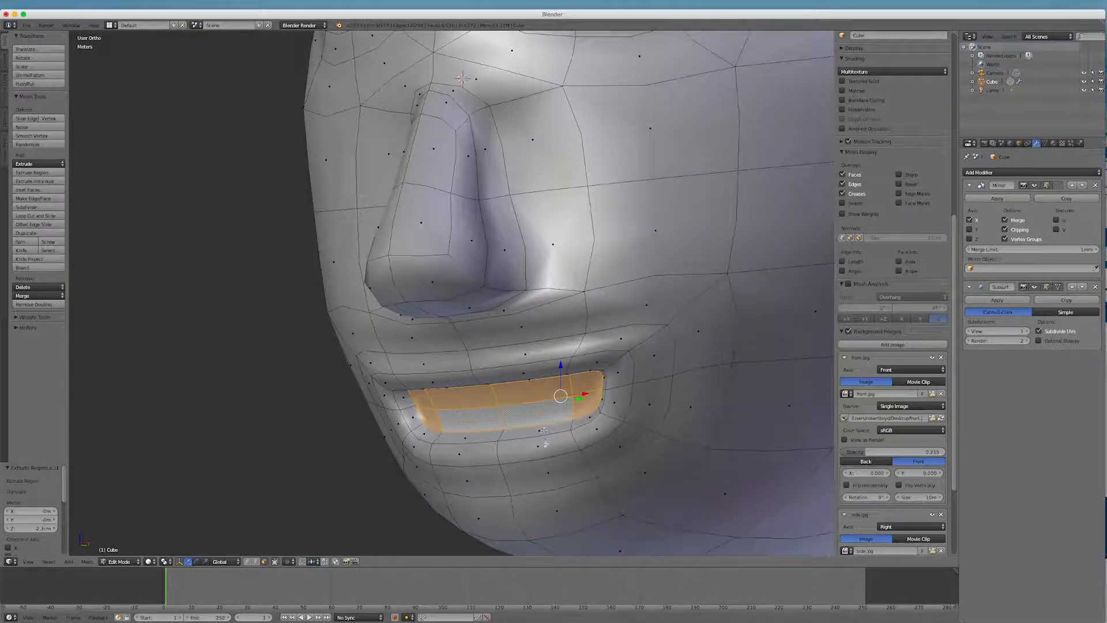
{"action": "mouse_move", "coordinate": [573, 471]}
{"action": "middle_mouse_down"}
{"action": "mouse_move", "coordinate": [586, 452]}
{"action": "mouse_move", "coordinate": [581, 464]}
{"action": "middle_mouse_up"}
{"action": "key", "text": "g"}
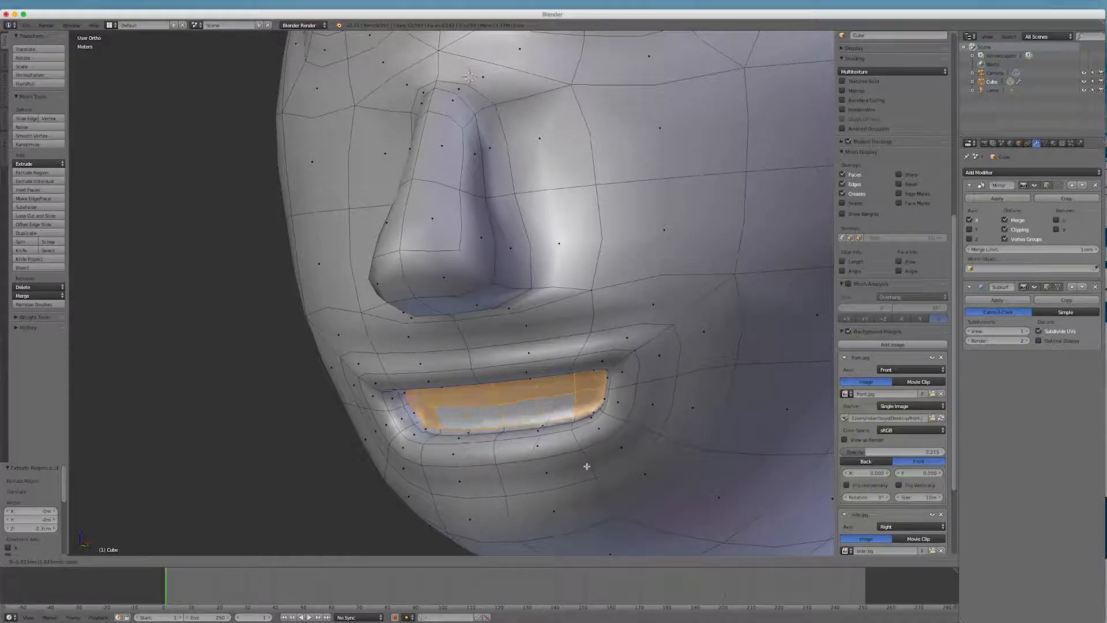
{"action": "left_click", "coordinate": [543, 427]}
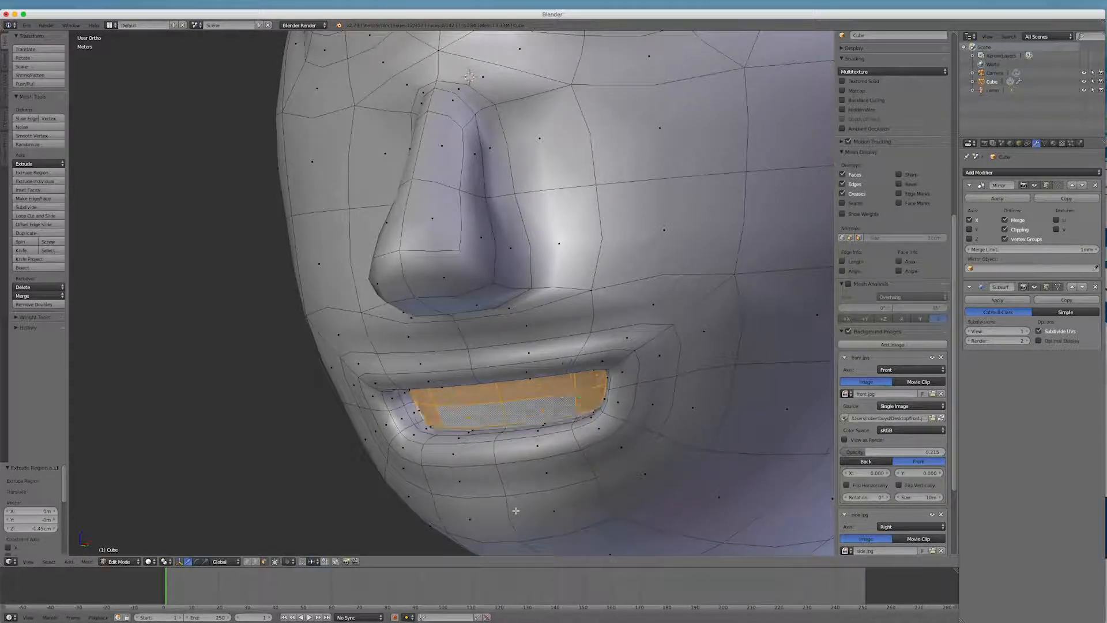
{"action": "key", "text": "e"}
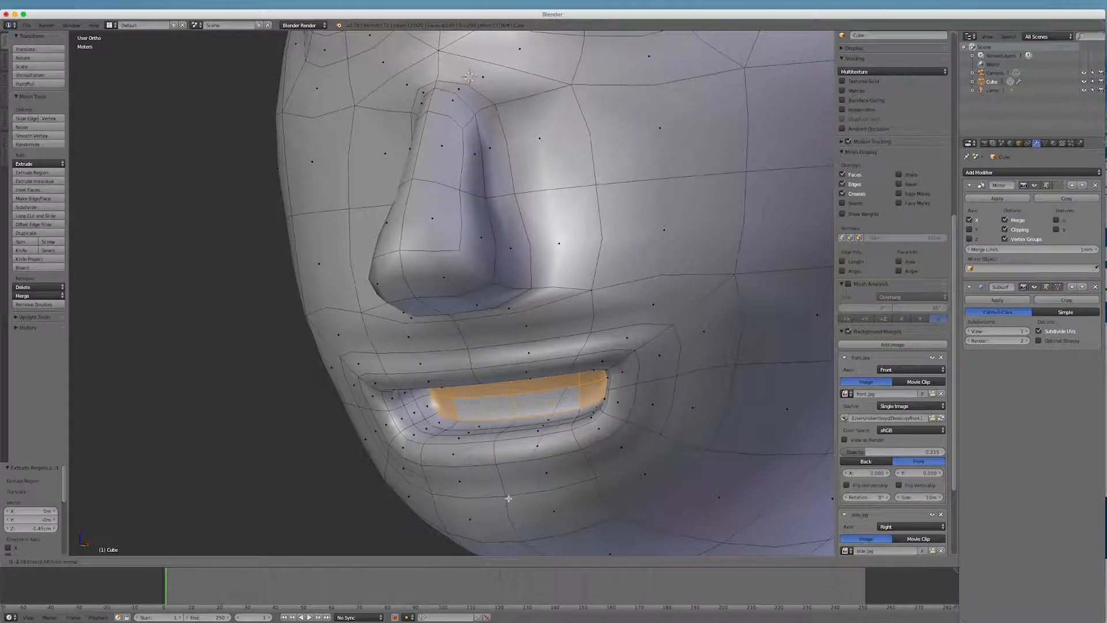
{"action": "left_click", "coordinate": [508, 498]}
Step: Examine the mouth opening from several angles and compare the head's profile with the side reference in right orthographic view
{"action": "middle_click_drag", "start_coordinate": [584, 518], "coordinate": [537, 504]}
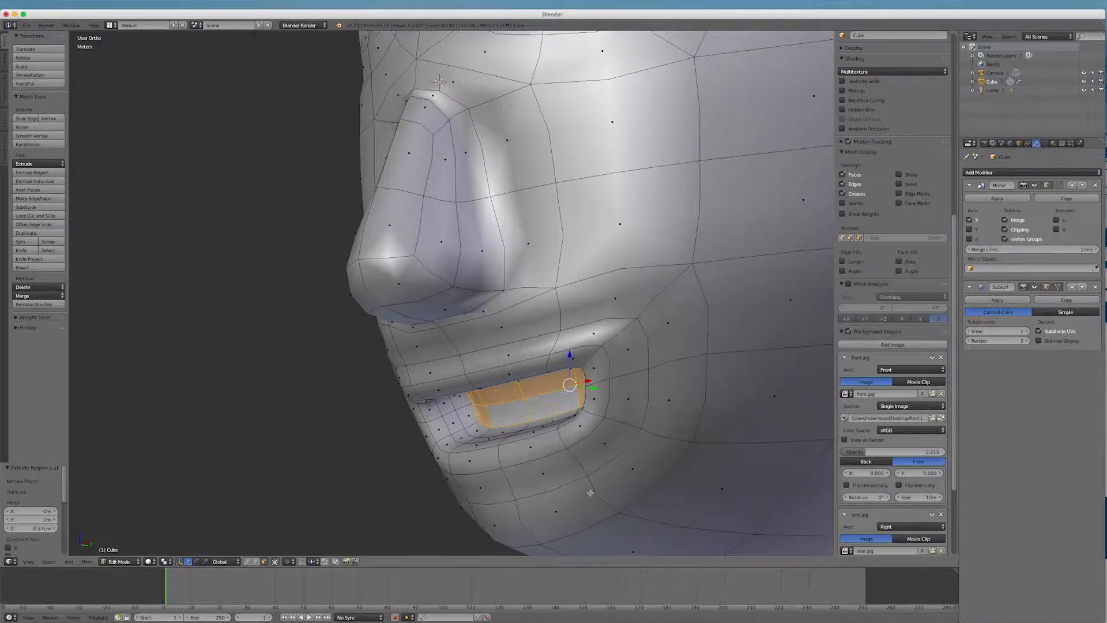
{"action": "middle_click_drag", "start_coordinate": [591, 494], "coordinate": [704, 471]}
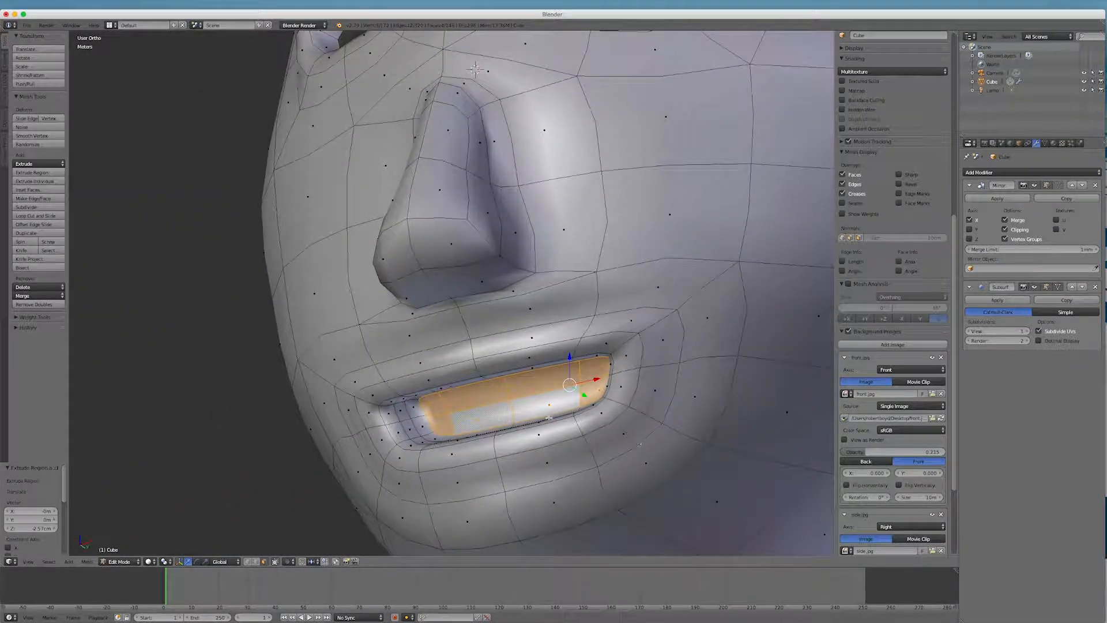
{"action": "scroll", "coordinate": [465, 383], "scroll_direction": "down", "scroll_amount": 5}
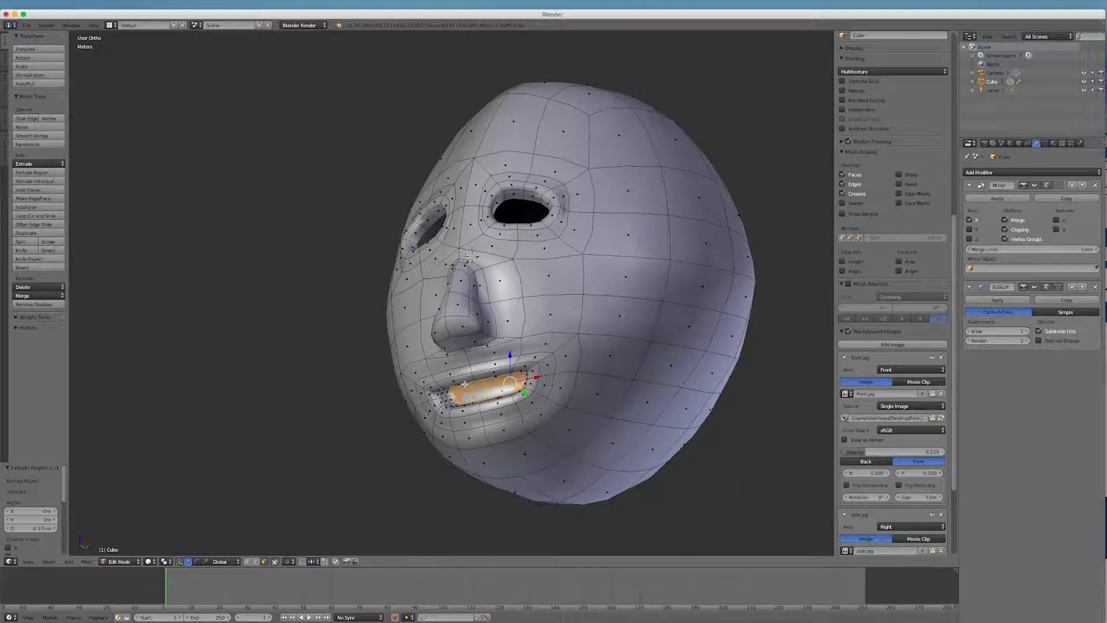
{"action": "key", "text": "KP_3"}
{"action": "scroll", "coordinate": [297, 447], "scroll_direction": "down", "scroll_amount": 2}
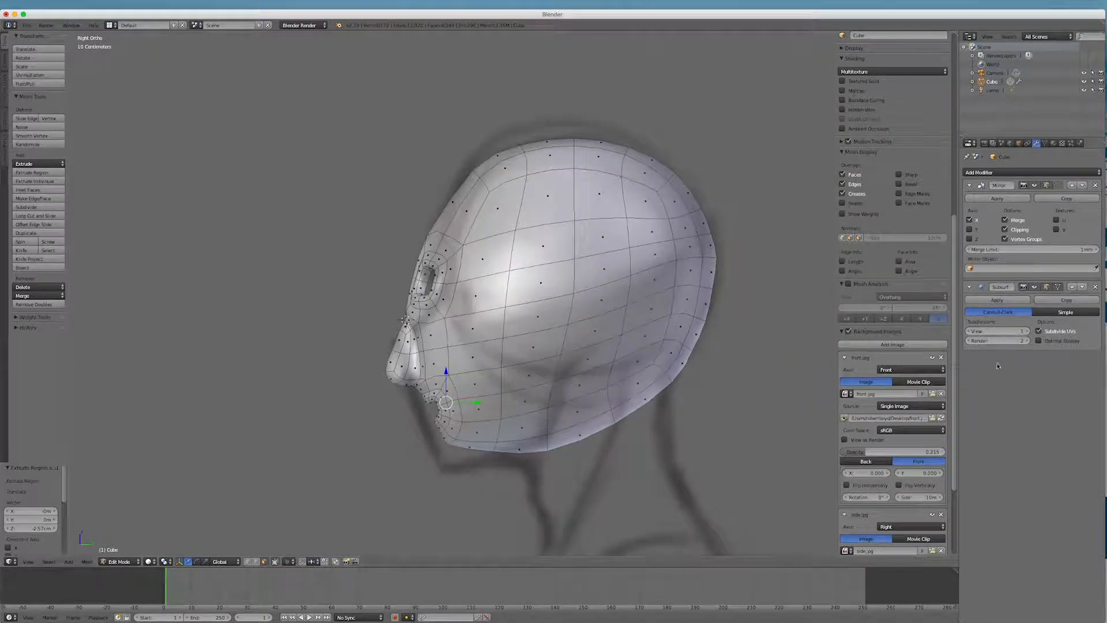
{"action": "scroll", "coordinate": [650, 369], "scroll_direction": "up", "scroll_amount": 2}
{"action": "scroll", "coordinate": [442, 301], "scroll_direction": "up", "scroll_amount": 1}
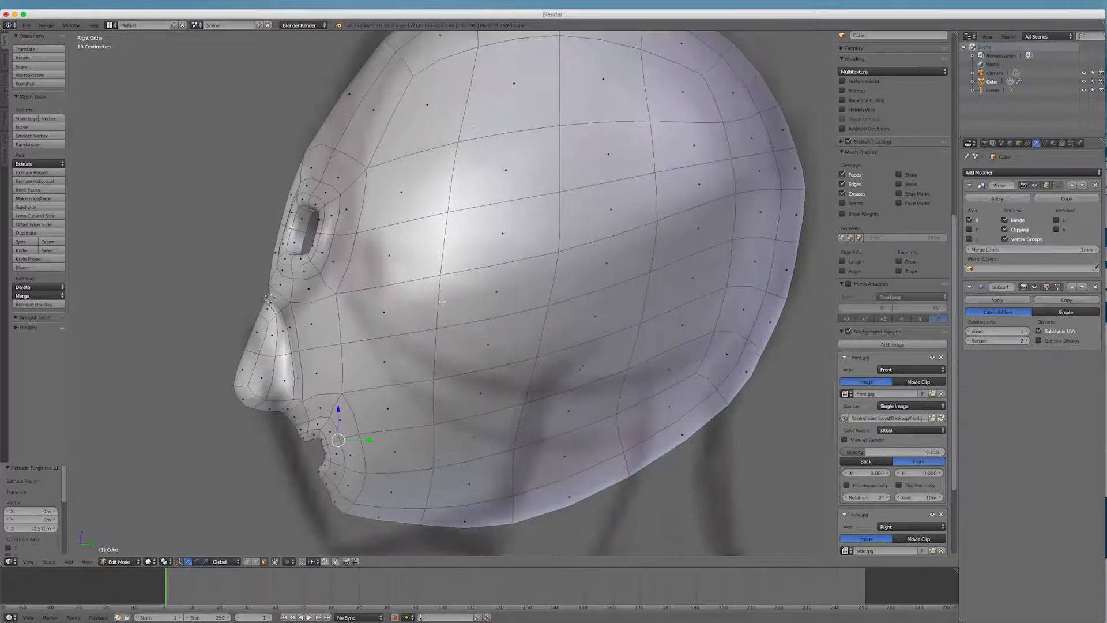
Step: In wireframe side view, extrude the inner mouth faces about 12 cm deeper into the head and lower them about 4.8 cm
{"action": "key", "text": "z"}
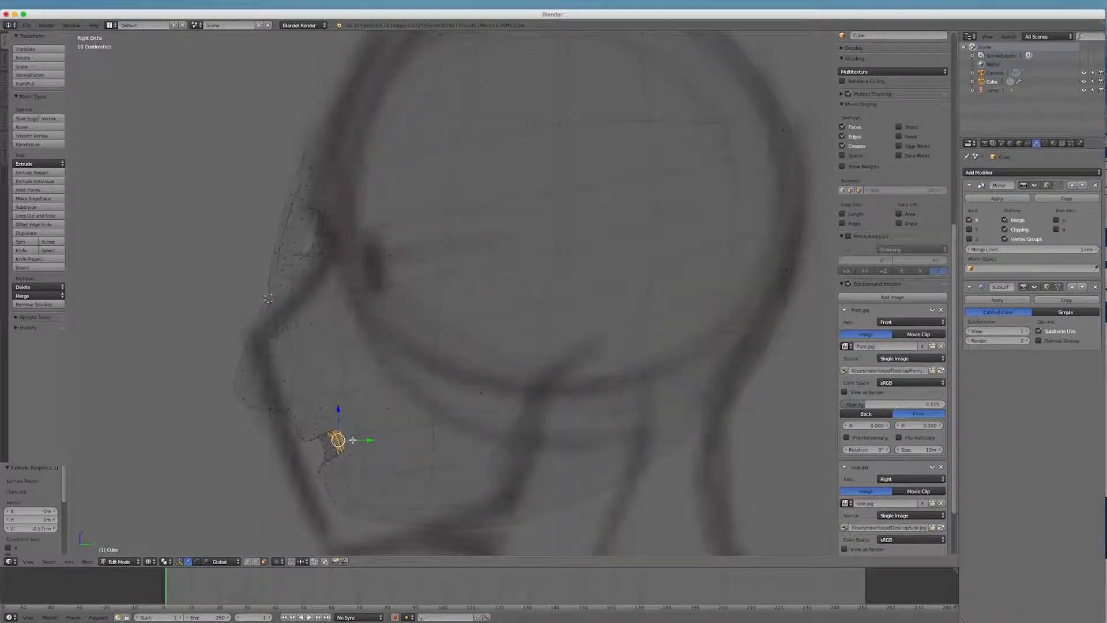
{"action": "key", "text": "KP_7"}
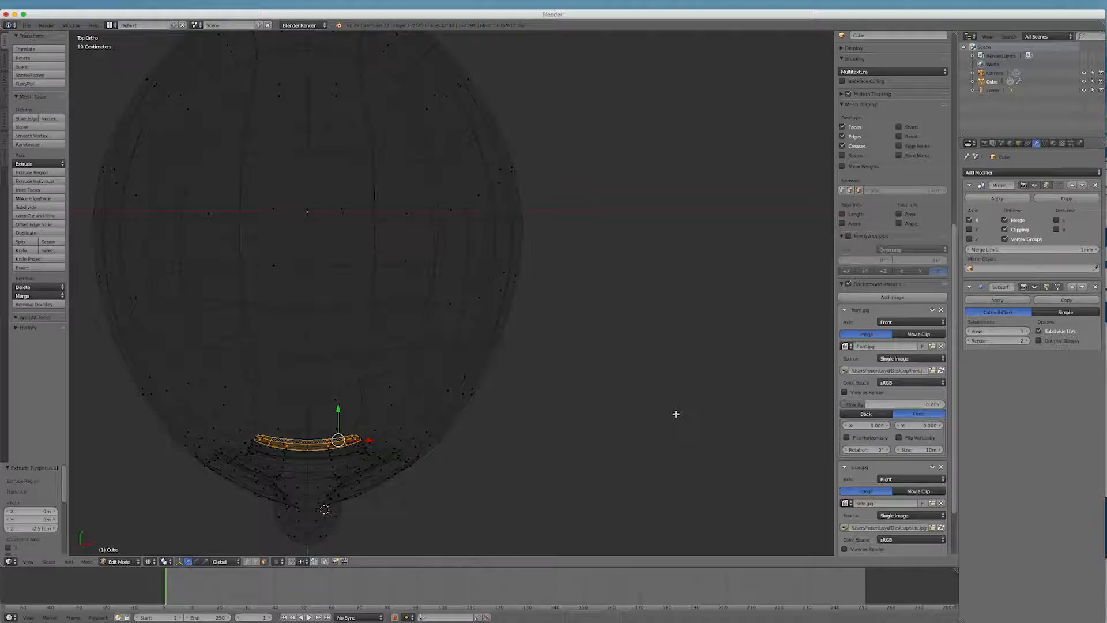
{"action": "key", "text": "KP_3"}
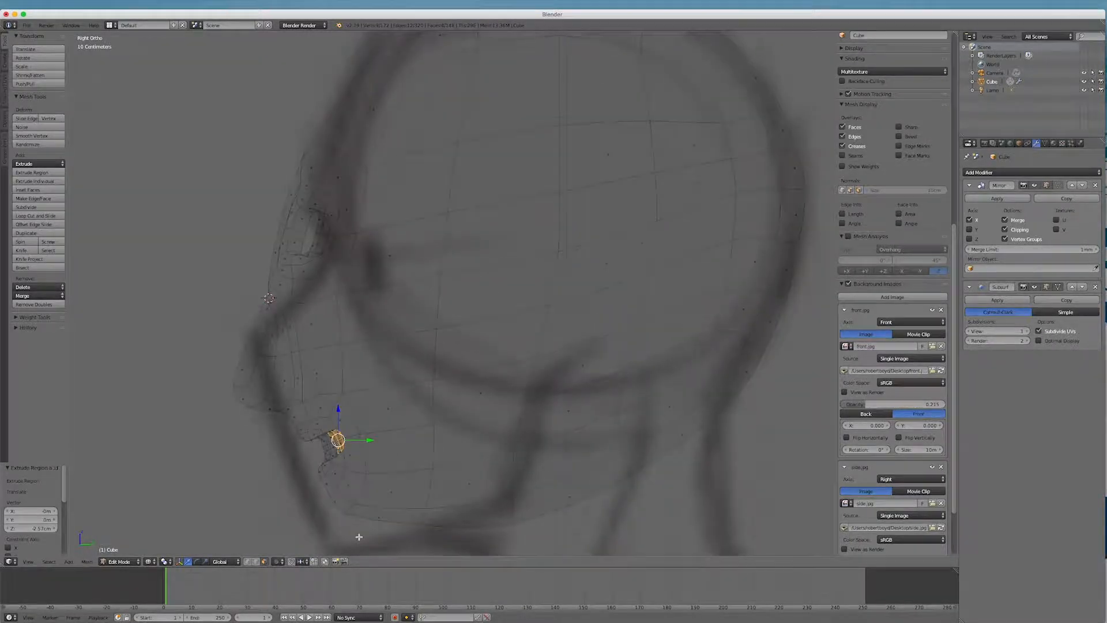
{"action": "scroll", "coordinate": [359, 537], "scroll_direction": "up", "scroll_amount": 2}
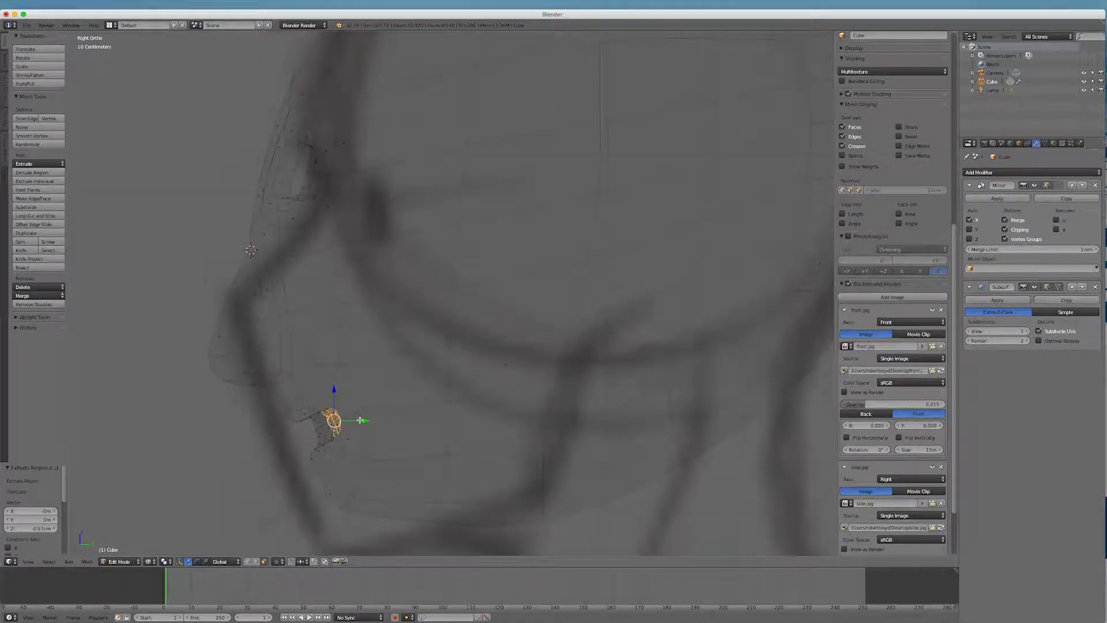
{"action": "key", "text": "e"}
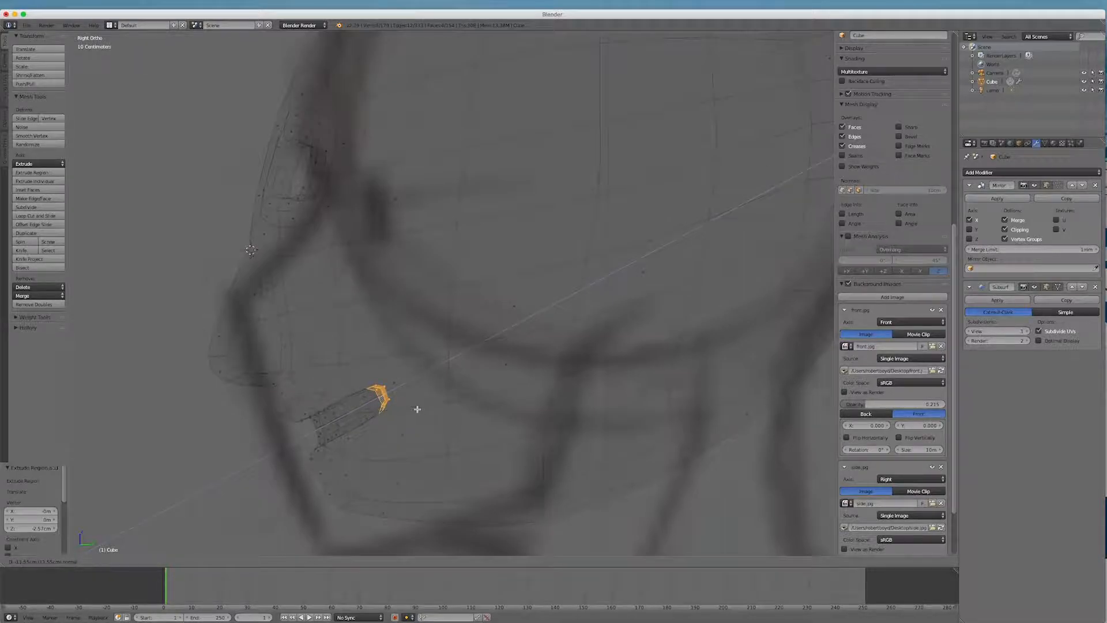
{"action": "left_click", "coordinate": [417, 409]}
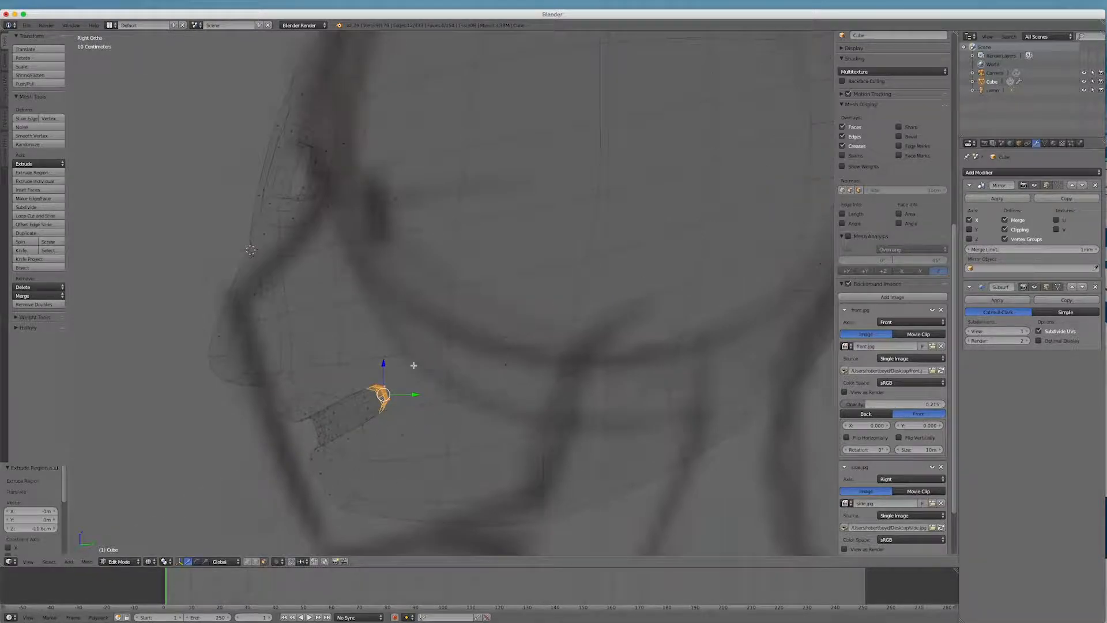
{"action": "key", "text": "e"}
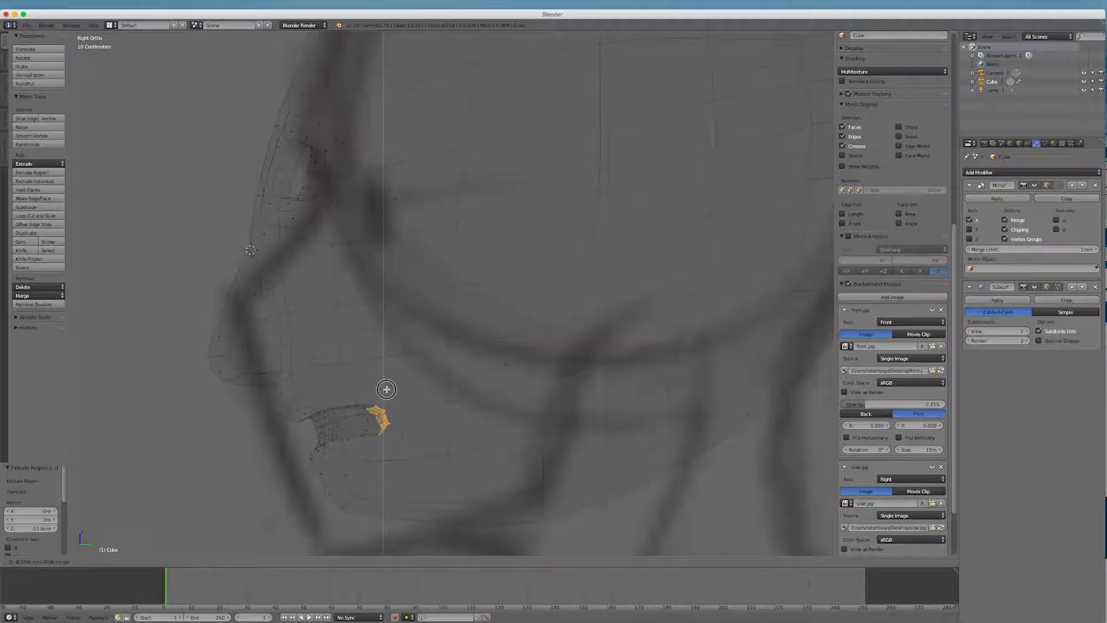
{"action": "left_click", "coordinate": [386, 389]}
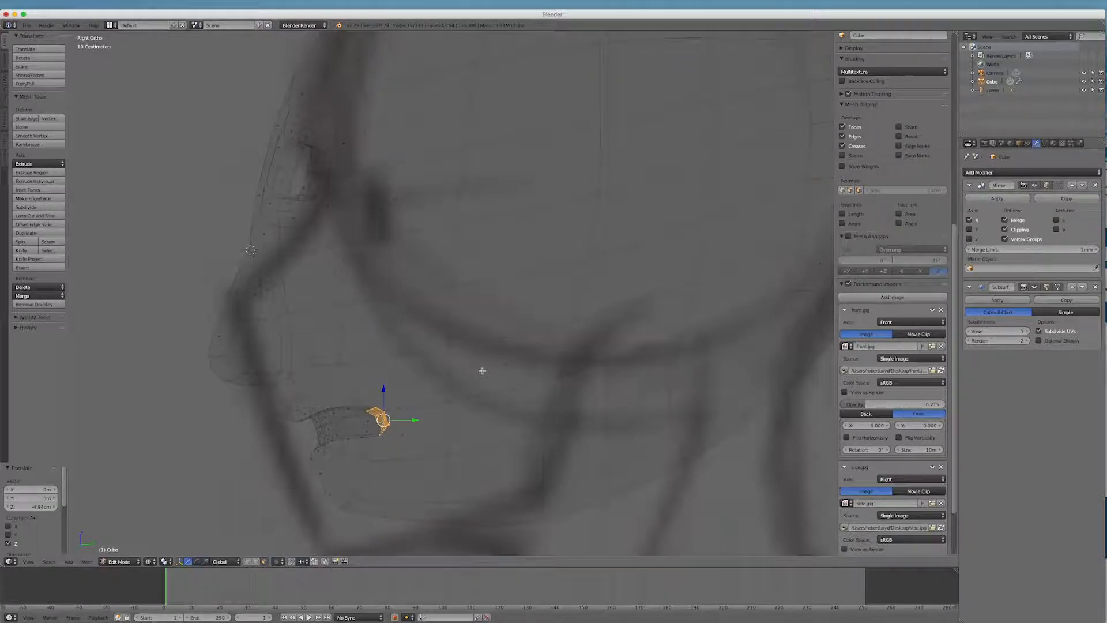
Step: Scale the mouth cavity's end faces up to about 1.81 and flatten them along Y with a factor of about -0.14
{"action": "key", "text": "s"}
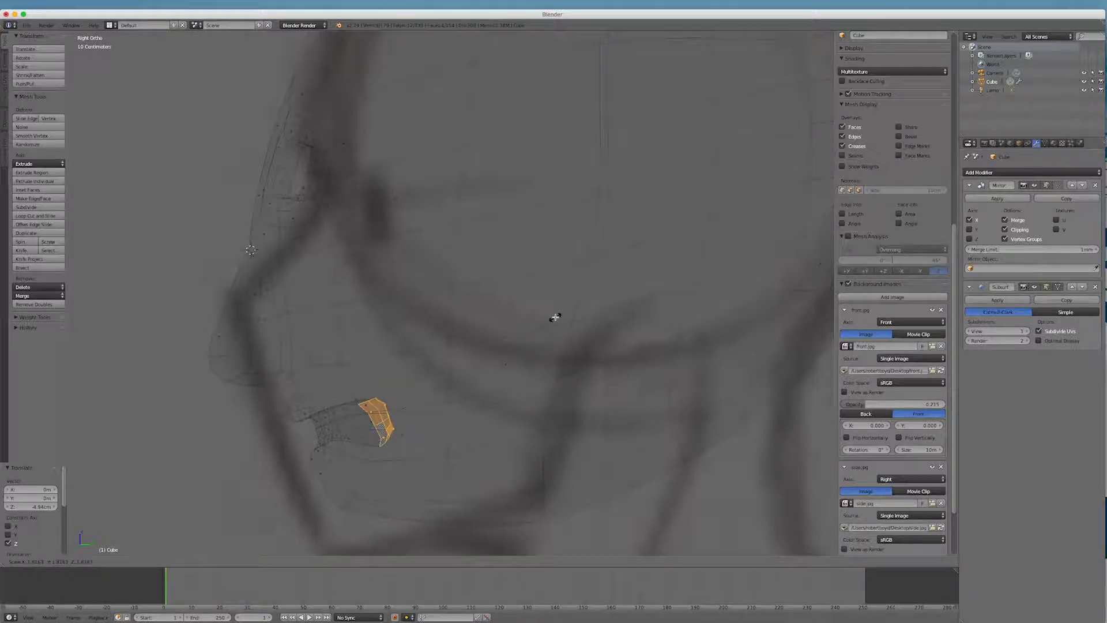
{"action": "left_click", "coordinate": [554, 317]}
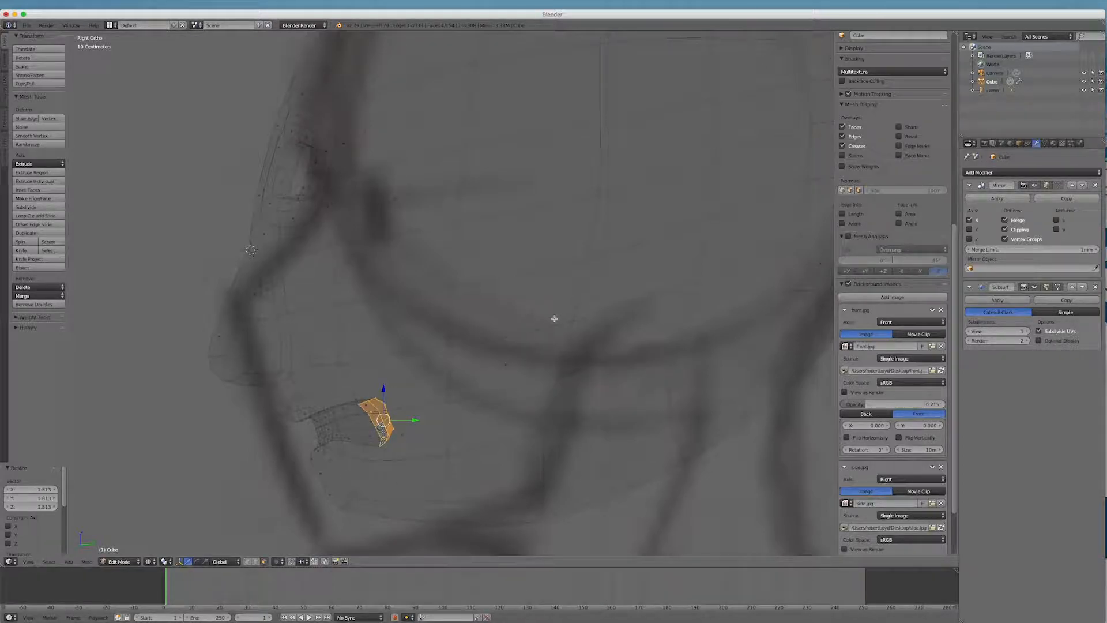
{"action": "key", "text": "KP_7"}
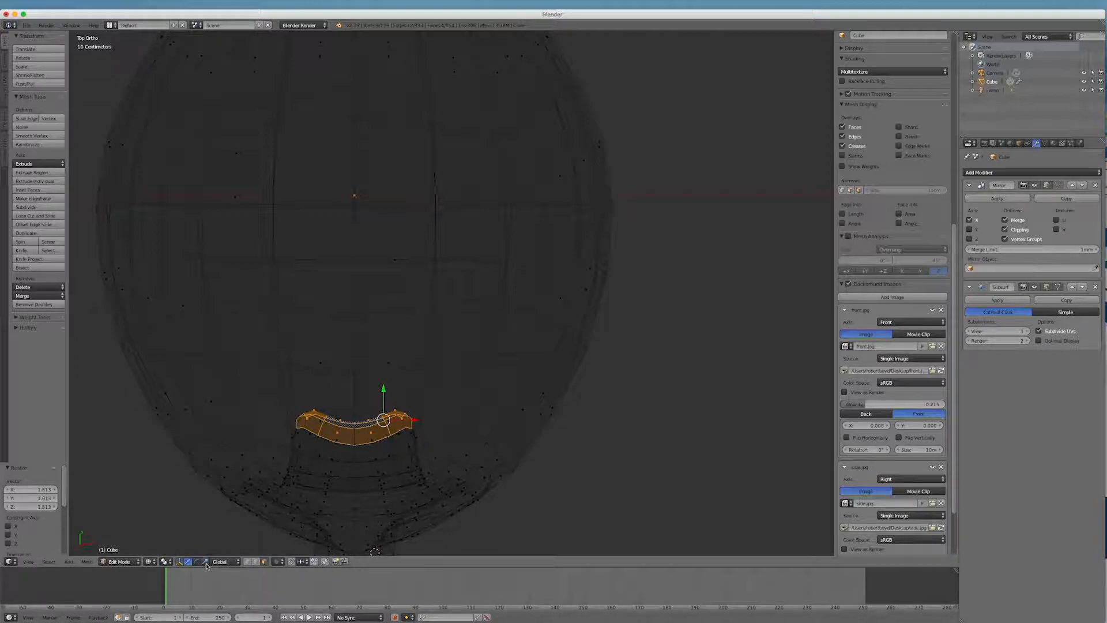
{"action": "key", "text": "s"}
{"action": "key", "text": "y"}
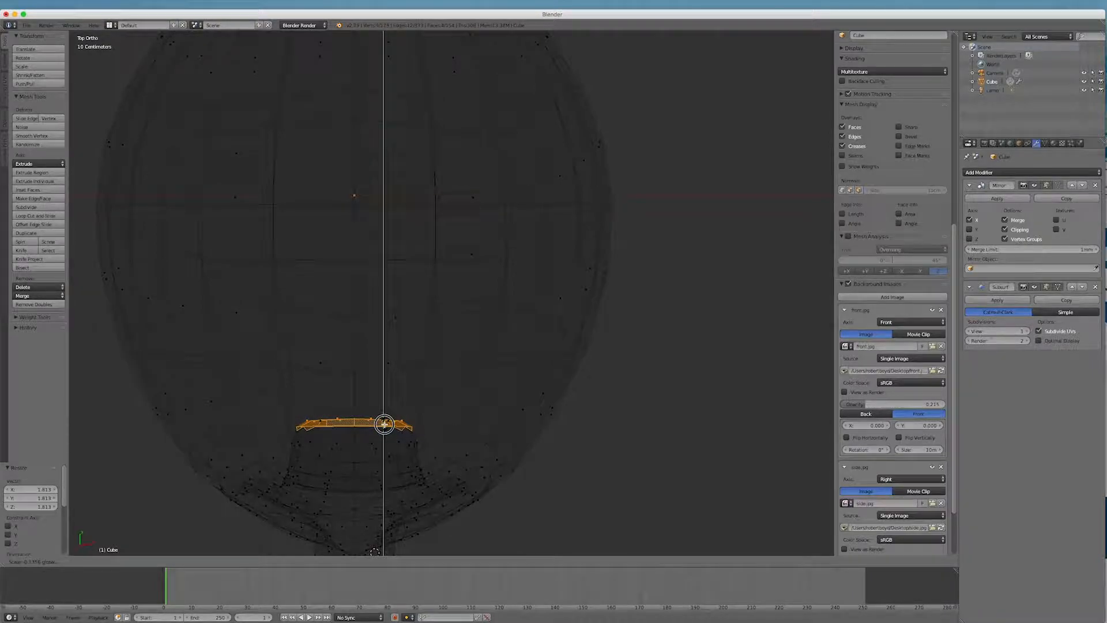
{"action": "left_click", "coordinate": [385, 423]}
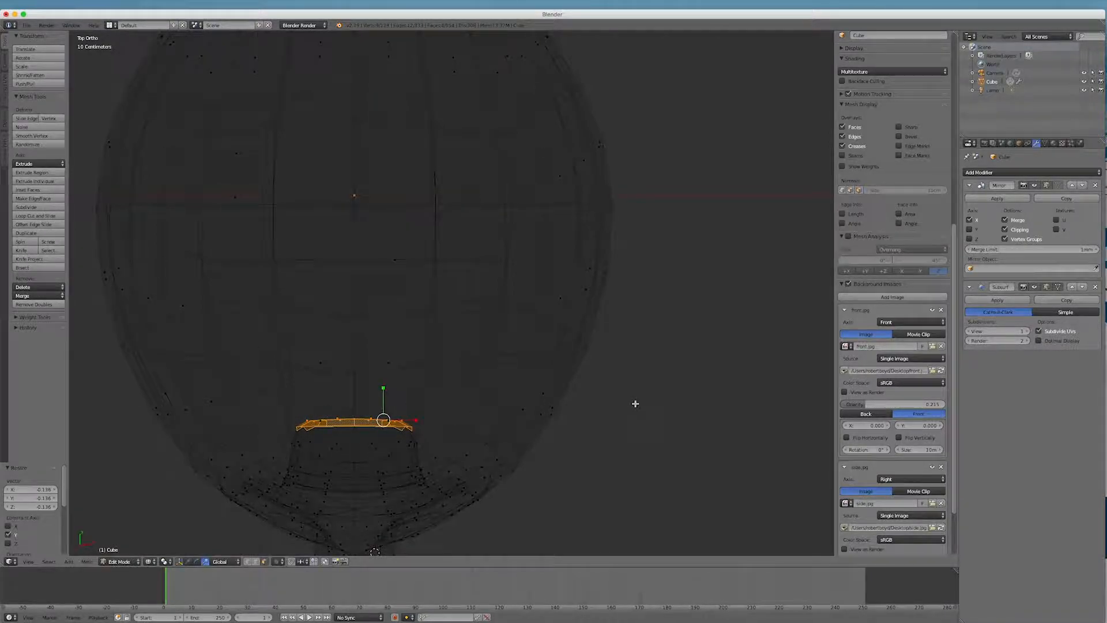
Step: Extrude the cavity's end faces further toward the back of the head and scale them up to about 1.34
{"action": "key", "text": "KP_3"}
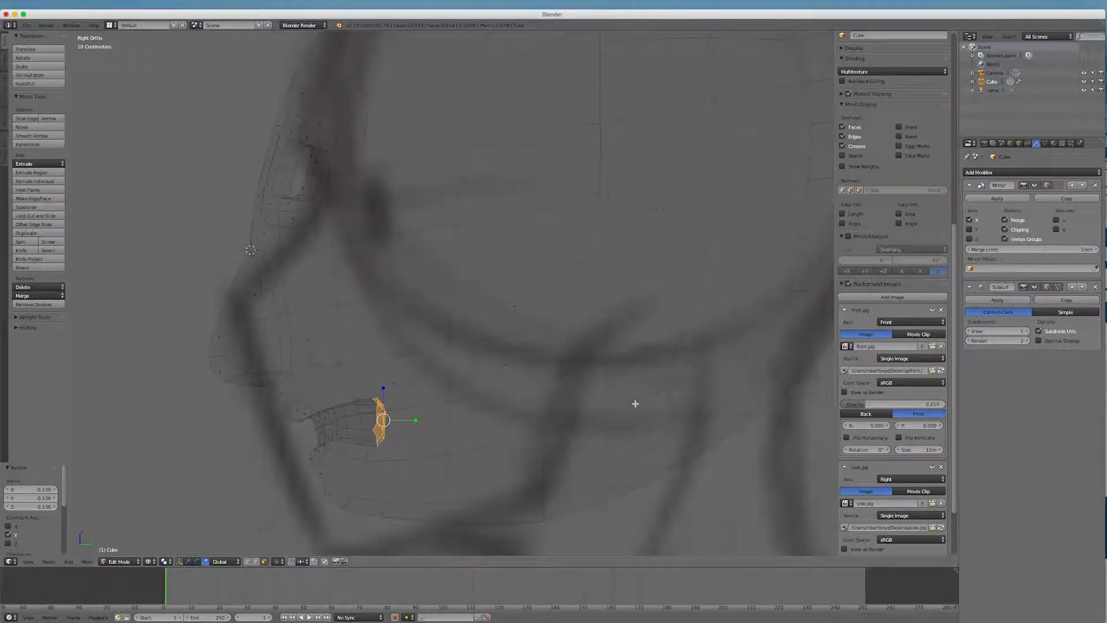
{"action": "key", "text": "e"}
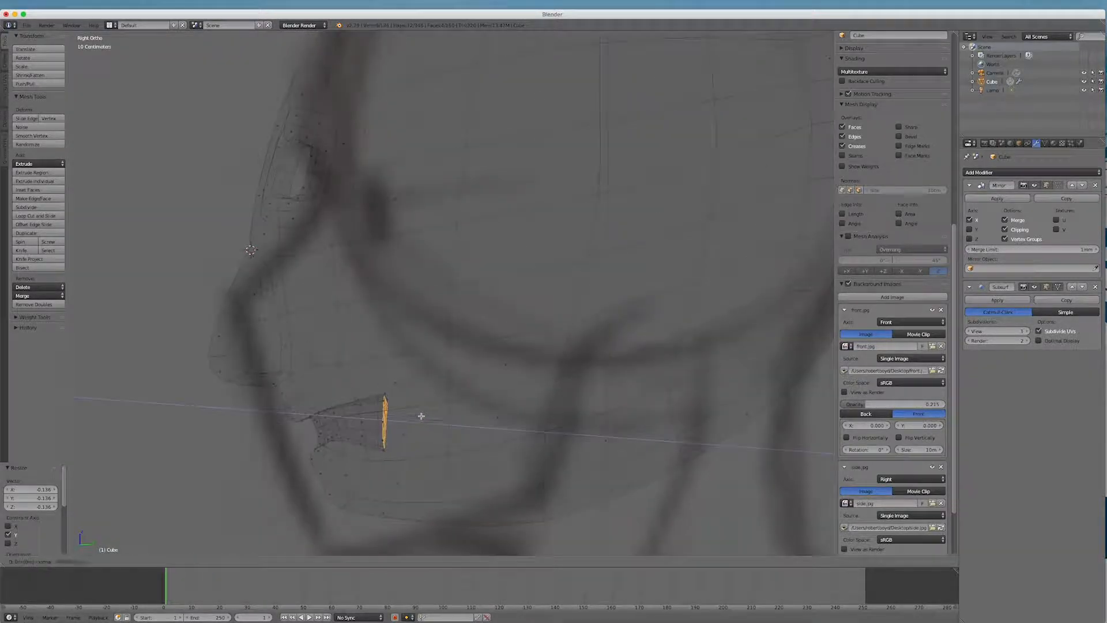
{"action": "left_click", "coordinate": [508, 410]}
{"action": "key", "text": "s"}
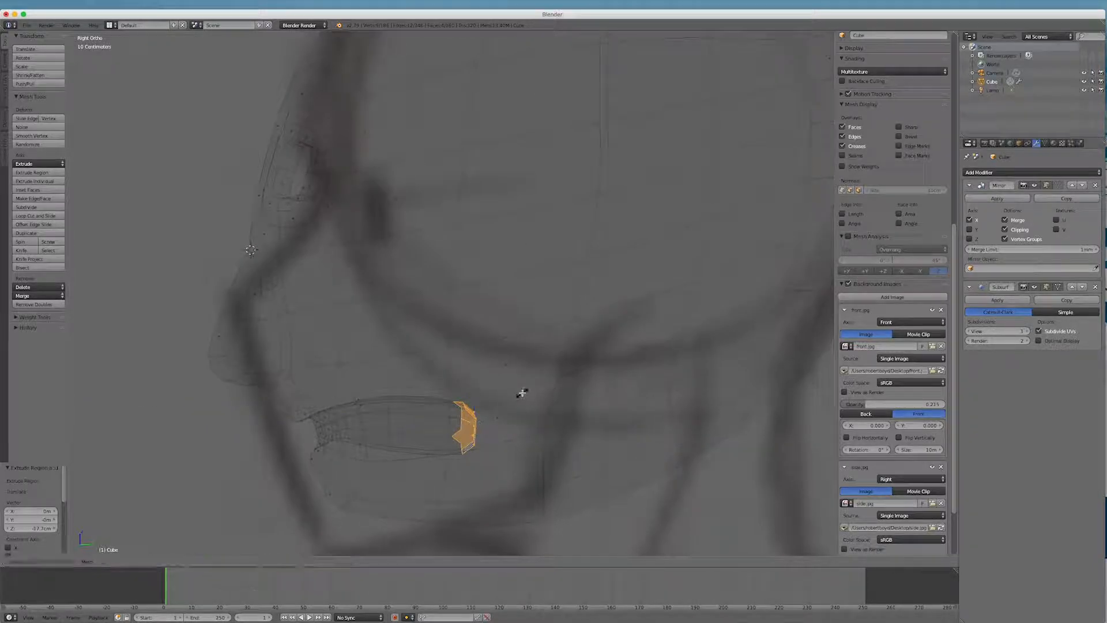
{"action": "left_click", "coordinate": [529, 373]}
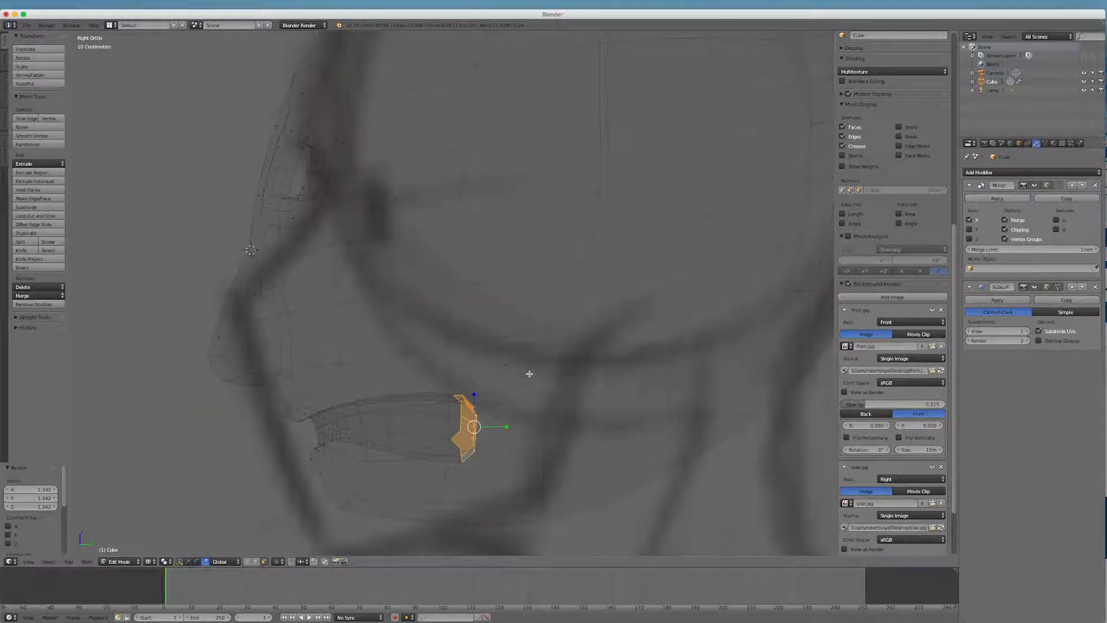
Step: In top view, scale the cavity's end faces along Y to about 5.06 to round off the back
{"action": "key", "text": "KP_7"}
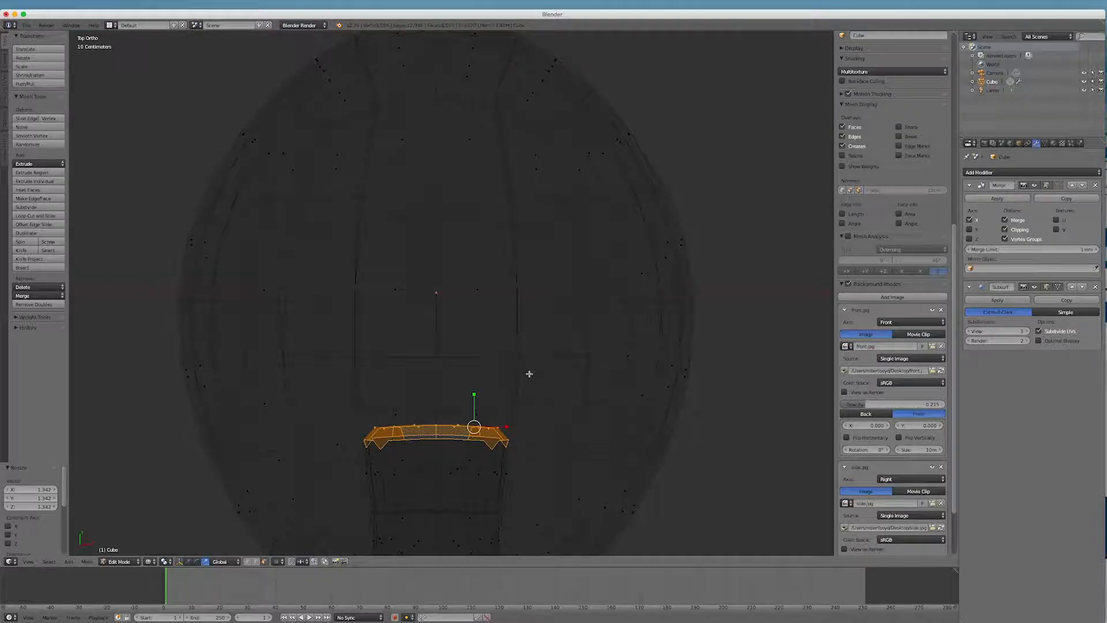
{"action": "key", "text": "s"}
{"action": "key", "text": "y"}
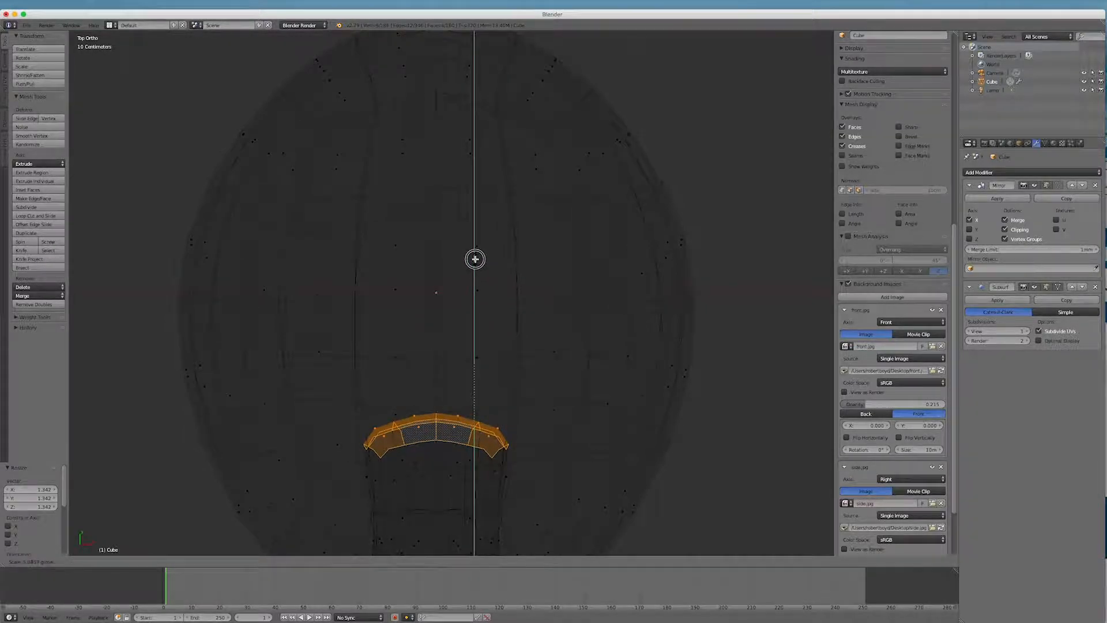
{"action": "left_click", "coordinate": [476, 253]}
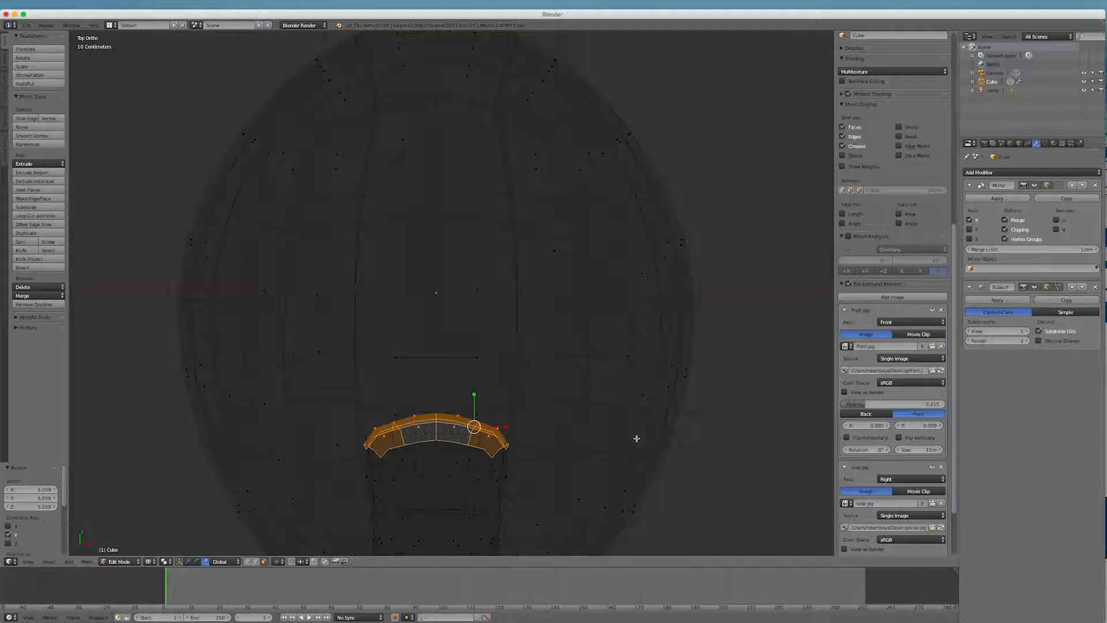
Step: Extrude the cavity's end faces about 15 cm back and down, lower them toward the throat, and shift them about 1.5 cm forward
{"action": "key", "text": "KP_3"}
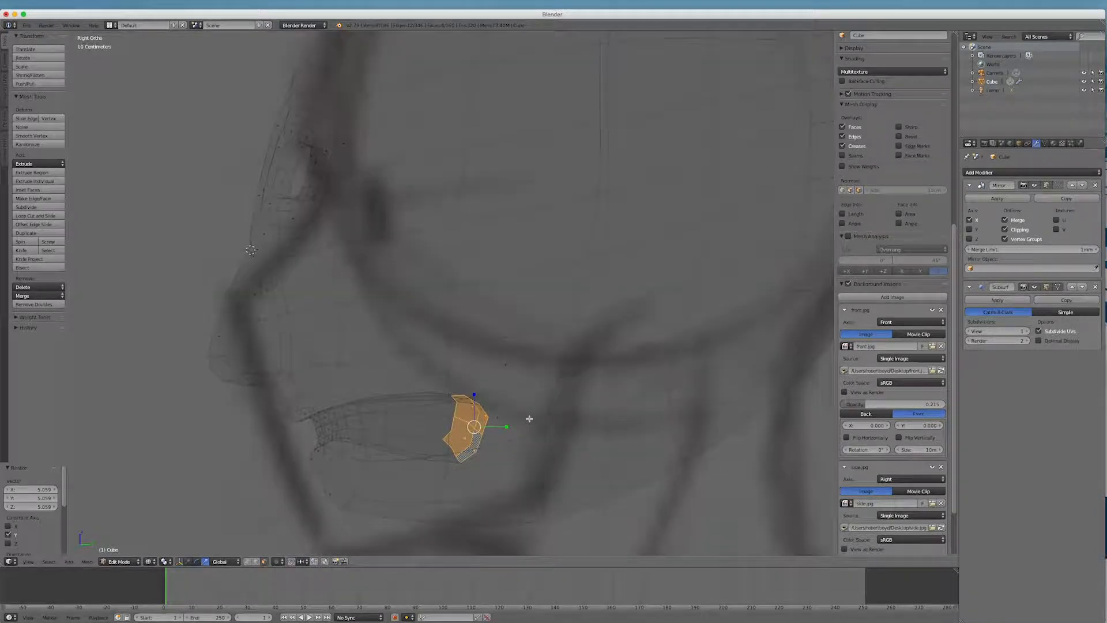
{"action": "key", "text": "e"}
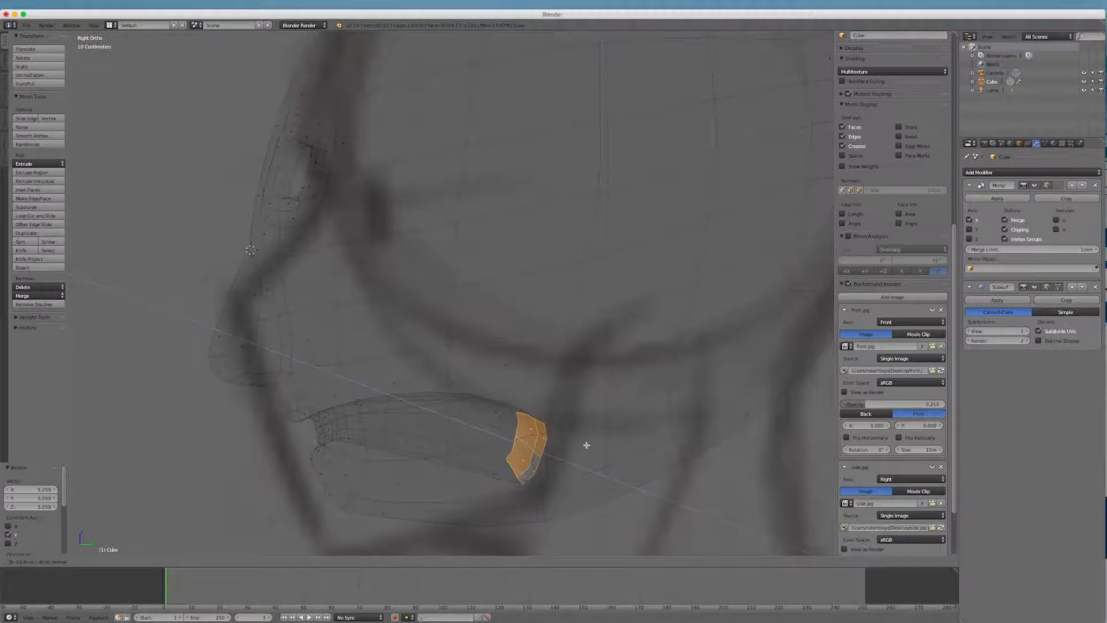
{"action": "left_click", "coordinate": [594, 448]}
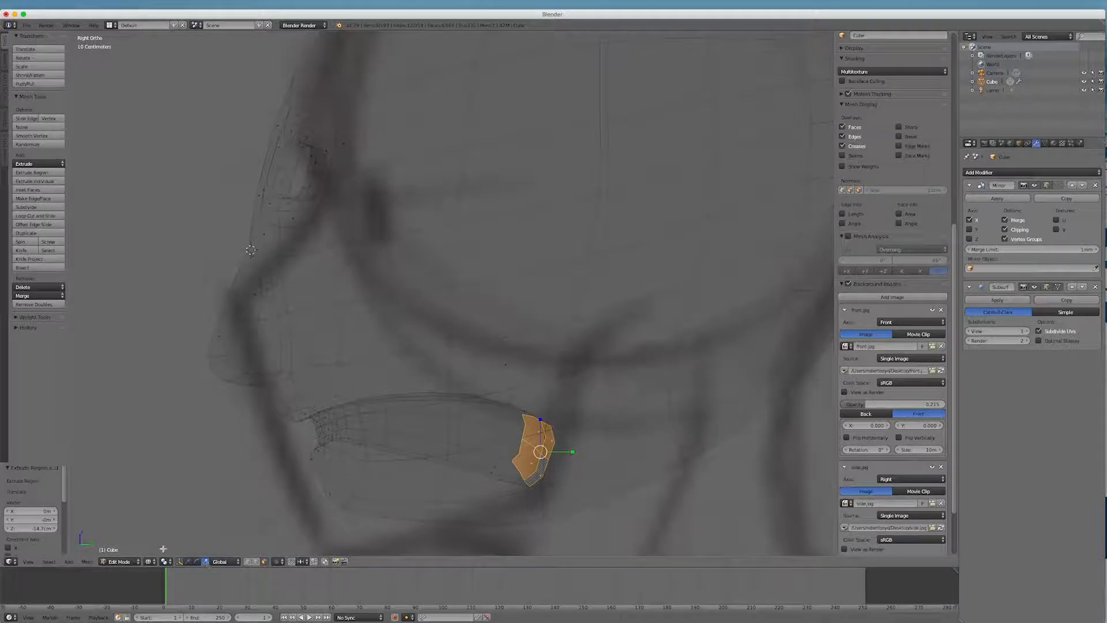
{"action": "left_click", "coordinate": [188, 561]}
{"action": "left_click_drag", "start_coordinate": [546, 419], "coordinate": [542, 446]}
{"action": "left_click_drag", "start_coordinate": [576, 480], "coordinate": [570, 480]}
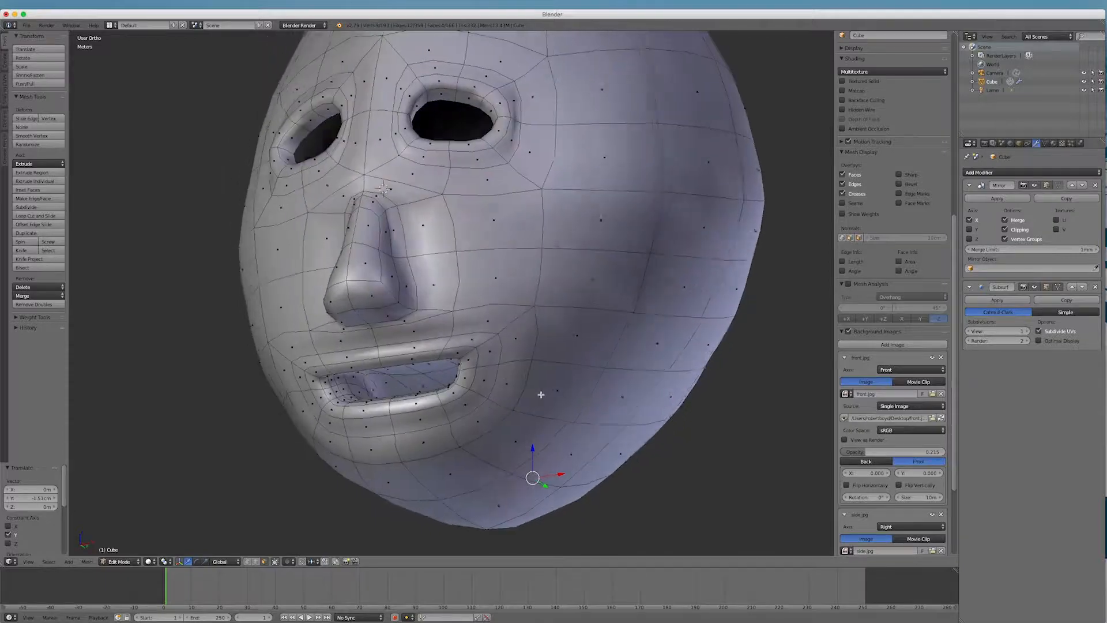
Step: Reduce the selection to the lowest faces at the back end of the mouth cavity
{"action": "middle_click_drag", "start_coordinate": [541, 390], "coordinate": [554, 412]}
{"action": "key", "text": "KP_3"}
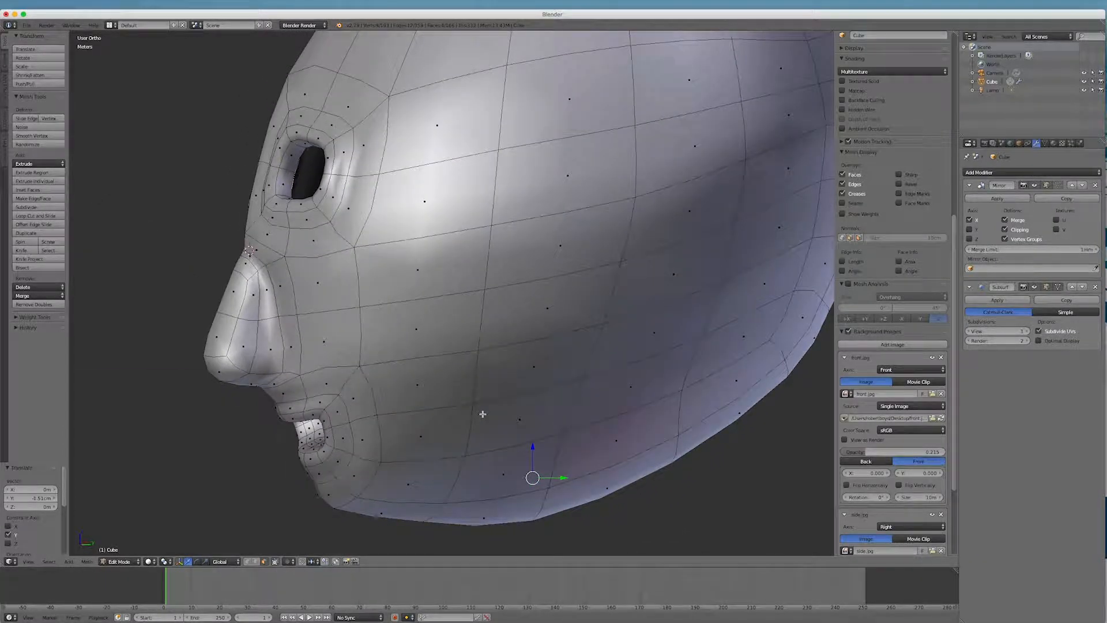
{"action": "scroll", "coordinate": [482, 414], "scroll_direction": "up", "scroll_amount": 3}
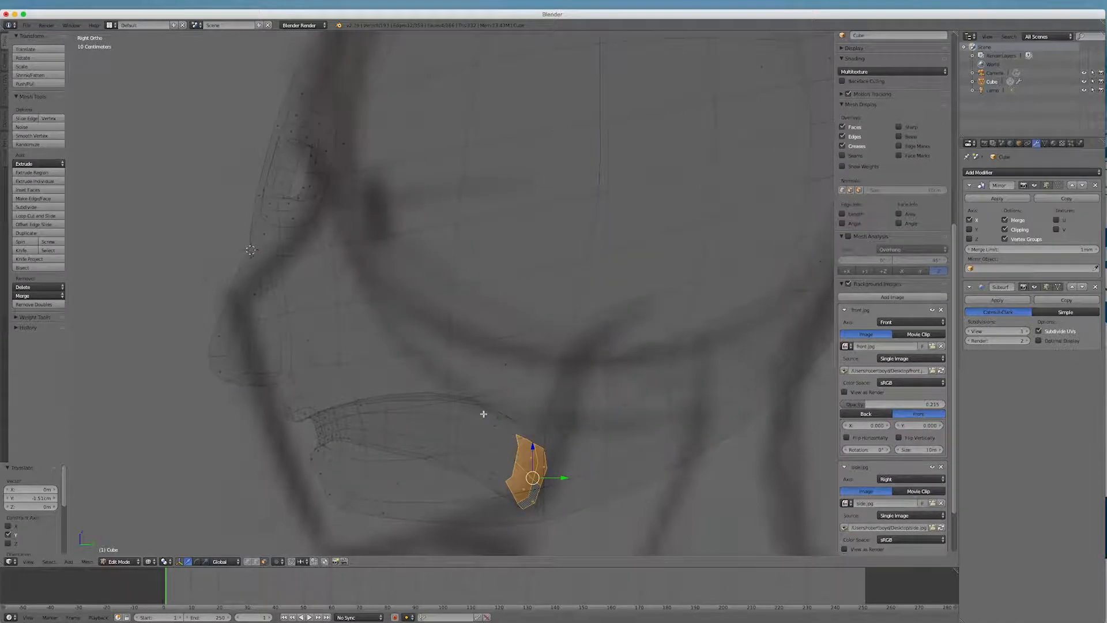
{"action": "scroll", "coordinate": [584, 501], "scroll_direction": "down", "scroll_amount": 3}
{"action": "scroll", "coordinate": [522, 332], "scroll_direction": "up", "scroll_amount": 4}
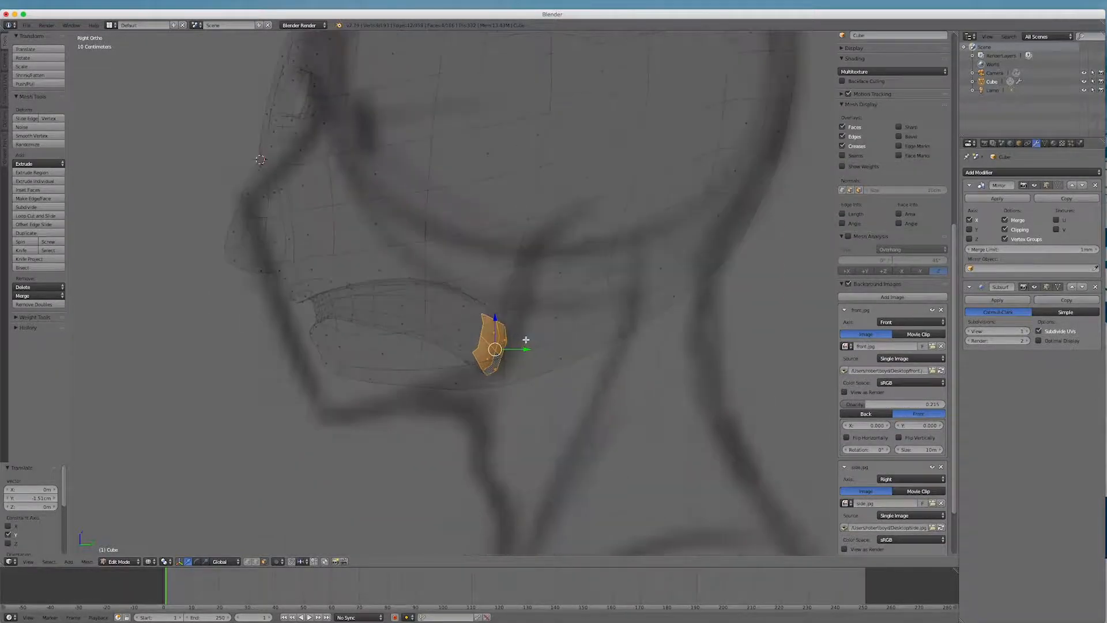
{"action": "scroll", "coordinate": [522, 337], "scroll_direction": "up", "scroll_amount": 2}
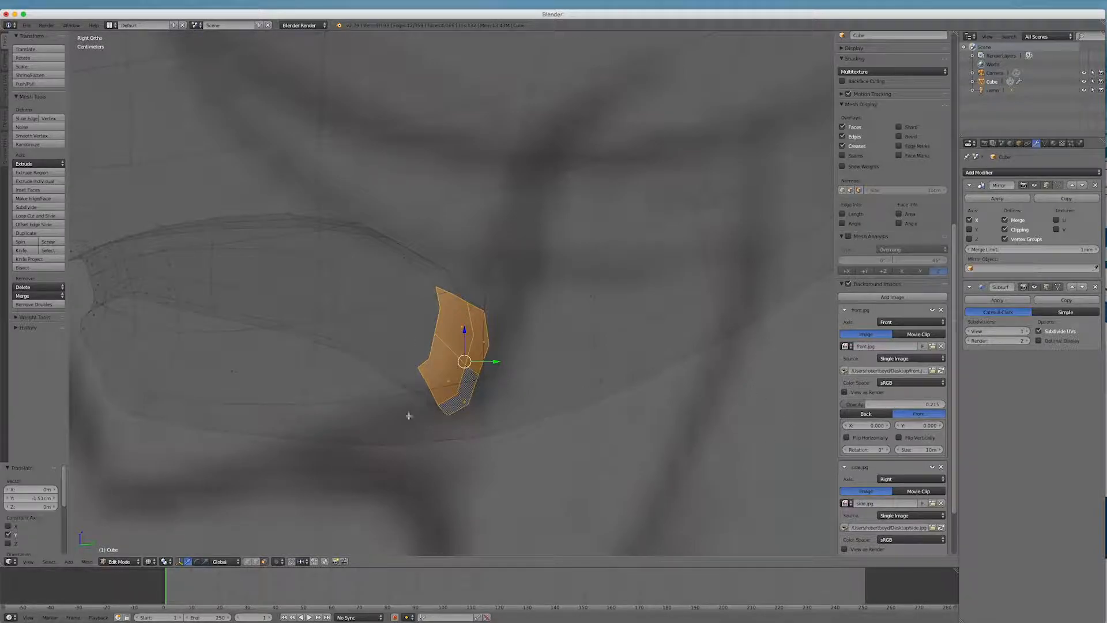
{"action": "key", "text": "h"}
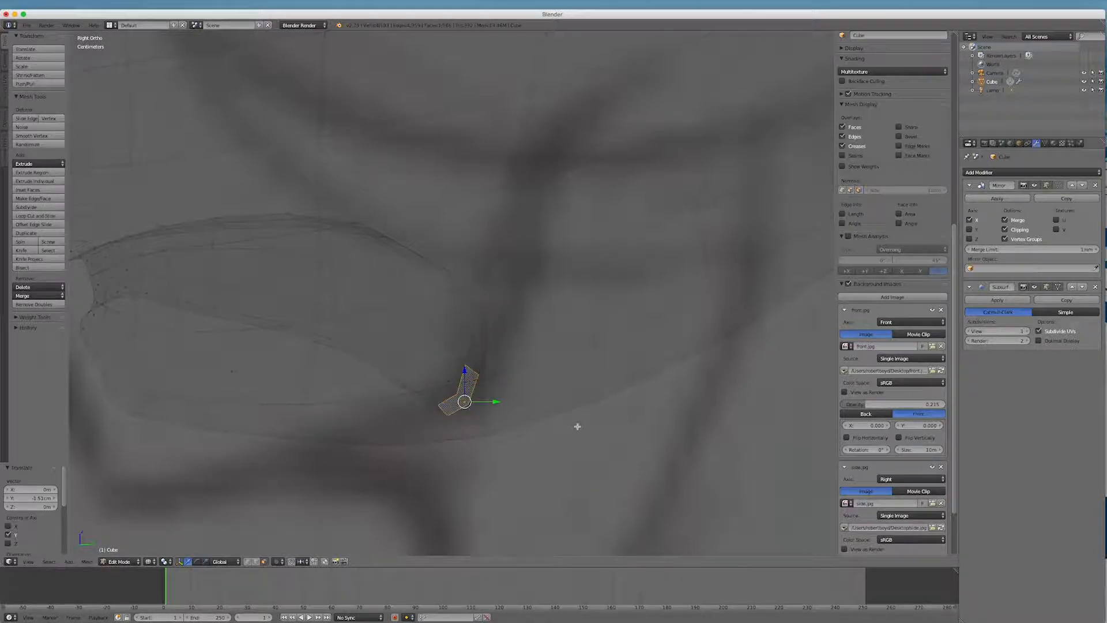
{"action": "mouse_move", "coordinate": [575, 425]}
{"action": "middle_mouse_down"}
{"action": "mouse_move", "coordinate": [525, 461]}
{"action": "mouse_move", "coordinate": [531, 421]}
{"action": "mouse_move", "coordinate": [600, 413]}
{"action": "mouse_move", "coordinate": [569, 435]}
{"action": "mouse_move", "coordinate": [556, 427]}
{"action": "middle_mouse_up"}
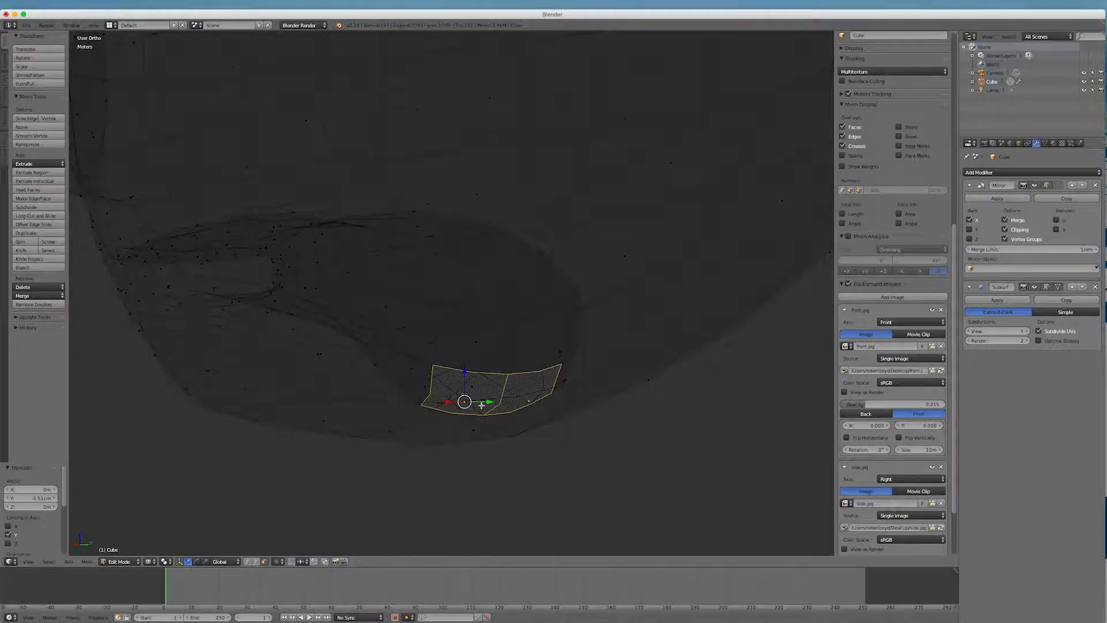
{"action": "key", "text": "a"}
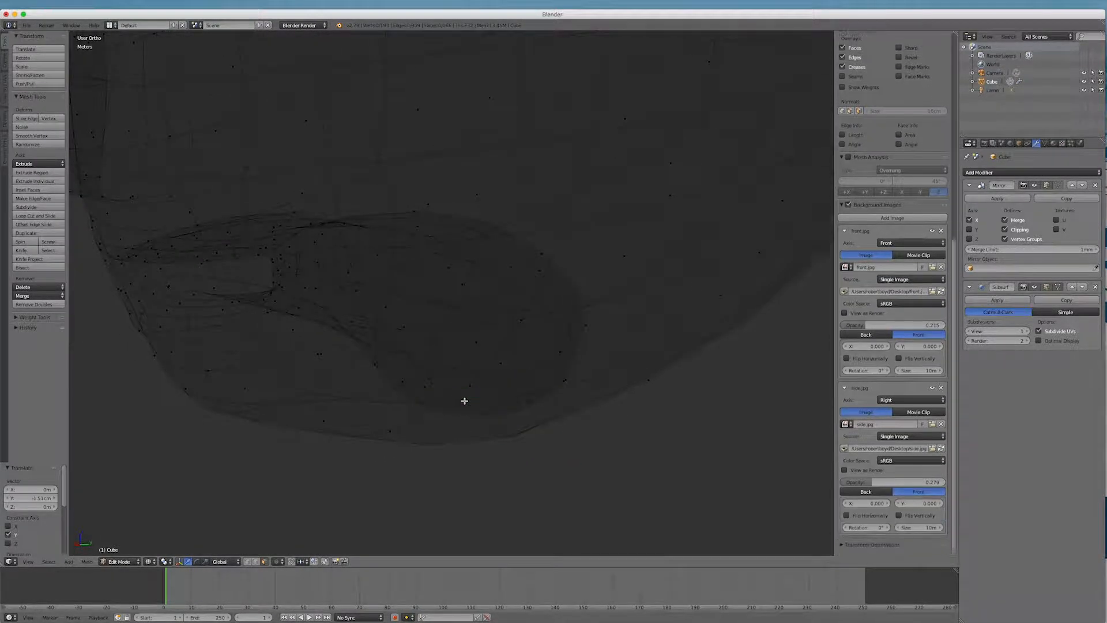
{"action": "right_click", "coordinate": [462, 405]}
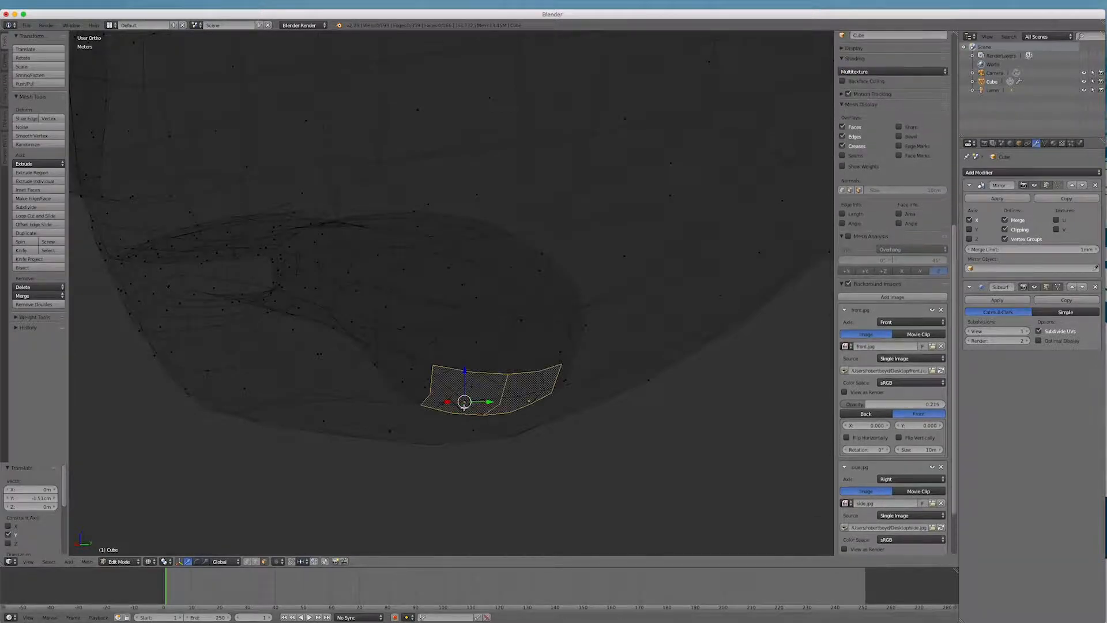
Step: Extrude the selected faces at the back of the mouth forward about 8 cm and raise the new section about 2.3 cm
{"action": "middle_click_drag", "start_coordinate": [567, 451], "coordinate": [545, 446]}
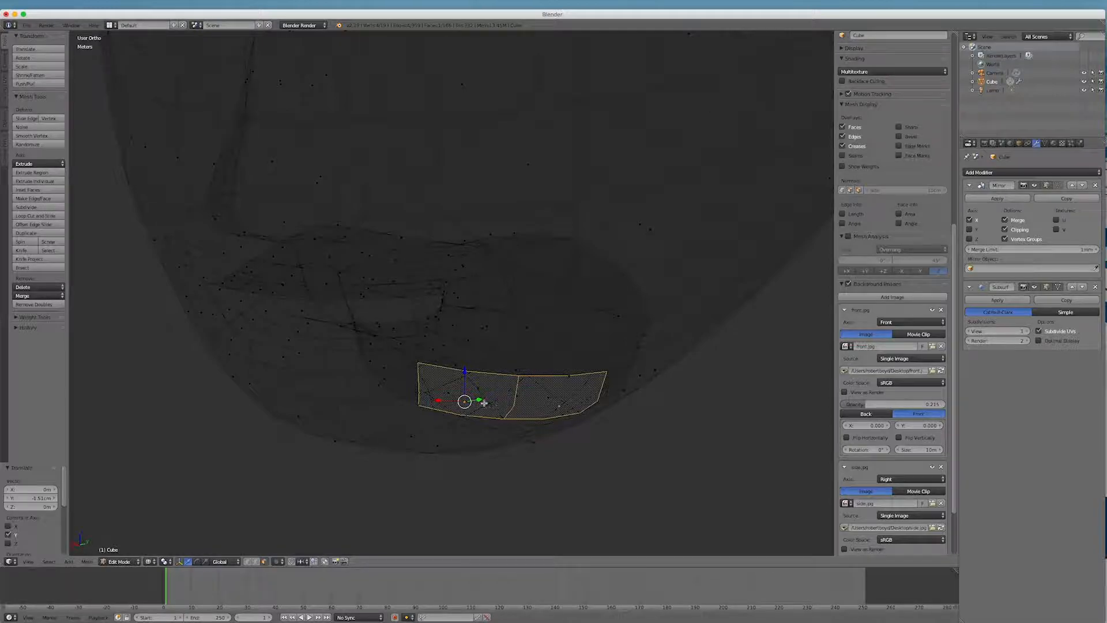
{"action": "key", "text": "Tab"}
{"action": "key", "text": "Tab"}
{"action": "middle_click_drag", "start_coordinate": [544, 454], "coordinate": [591, 475]}
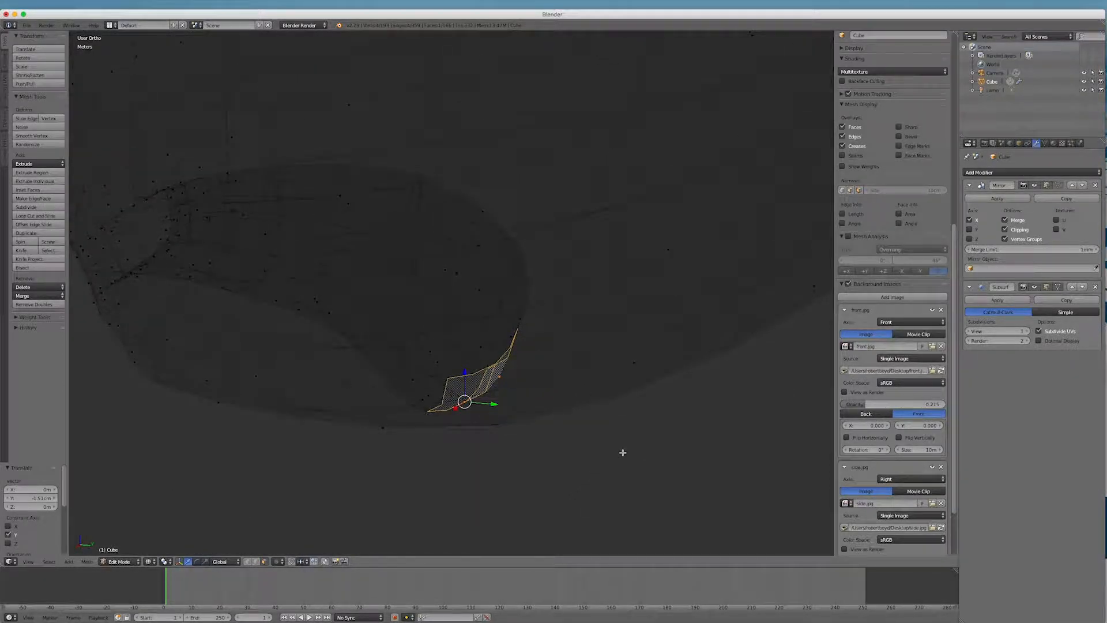
{"action": "key", "text": "KP_1"}
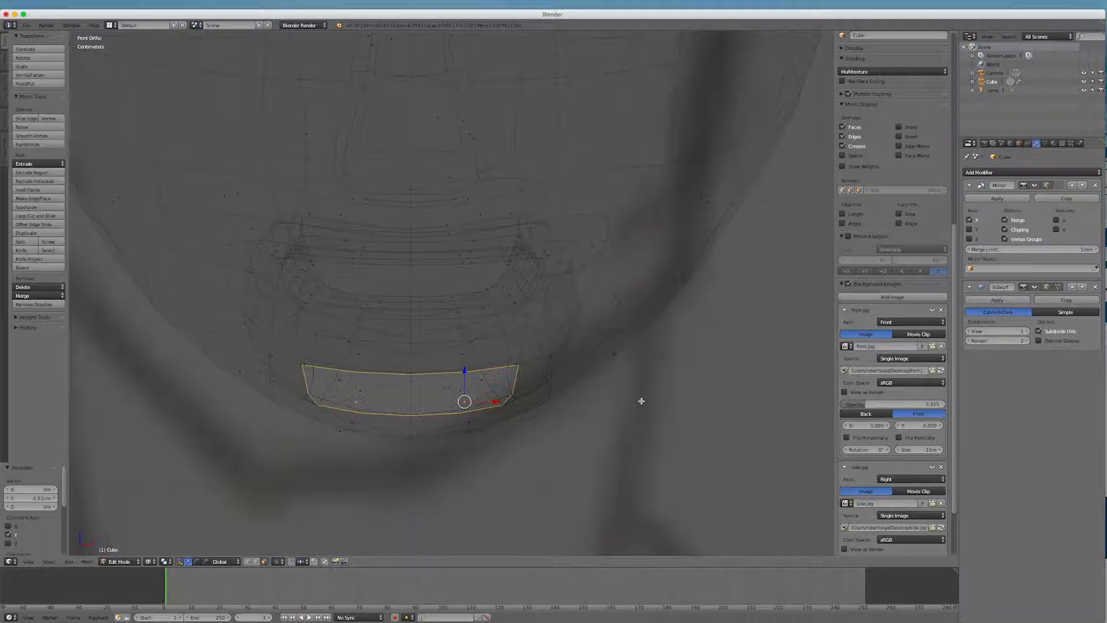
{"action": "key", "text": "KP_3"}
{"action": "scroll", "coordinate": [654, 190], "scroll_direction": "down", "scroll_amount": 4}
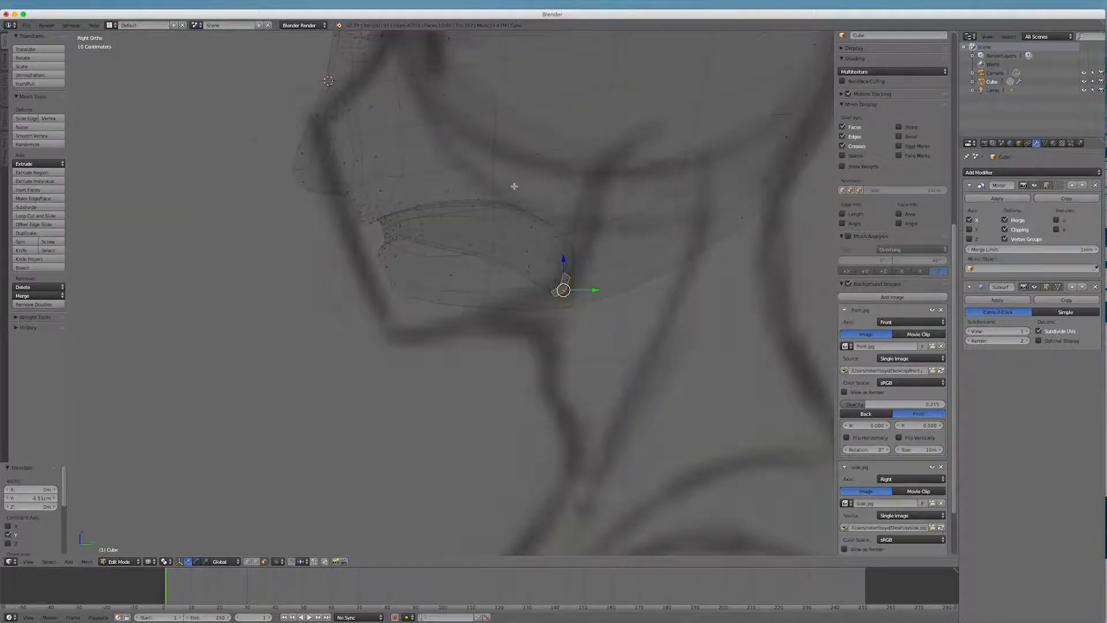
{"action": "scroll", "coordinate": [514, 186], "scroll_direction": "up", "scroll_amount": 4}
{"action": "scroll", "coordinate": [421, 229], "scroll_direction": "up", "scroll_amount": 1}
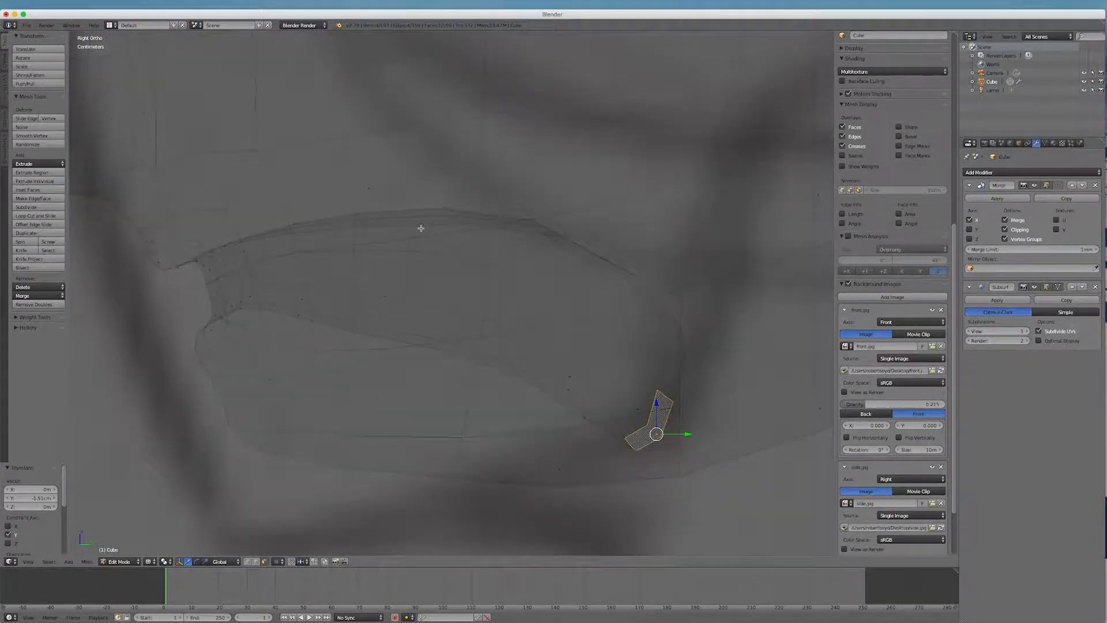
{"action": "key", "text": "e"}
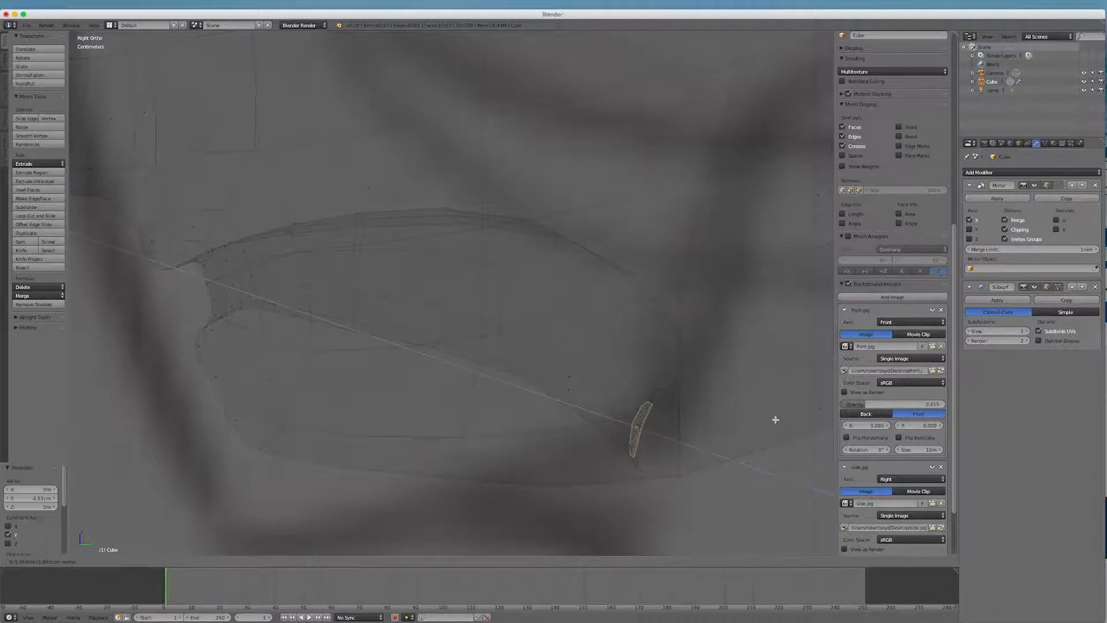
{"action": "left_click", "coordinate": [723, 382]}
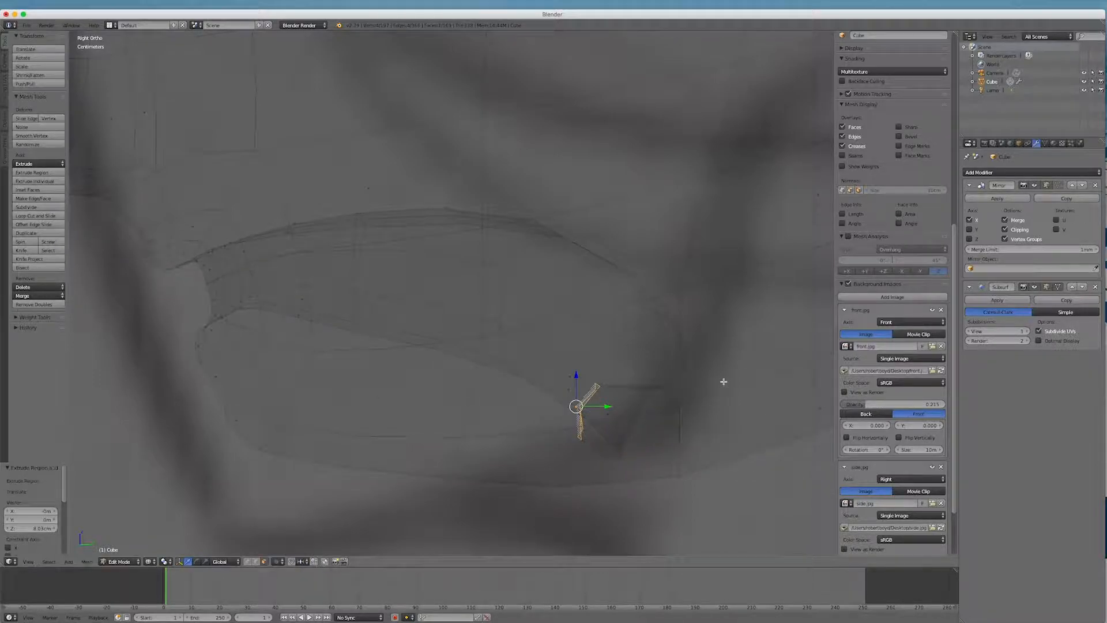
{"action": "left_click_drag", "start_coordinate": [581, 377], "coordinate": [590, 345]}
Step: Scale down the extruded tongue section and reposition it slightly lower and closer to the centre line along X
{"action": "key", "text": "s"}
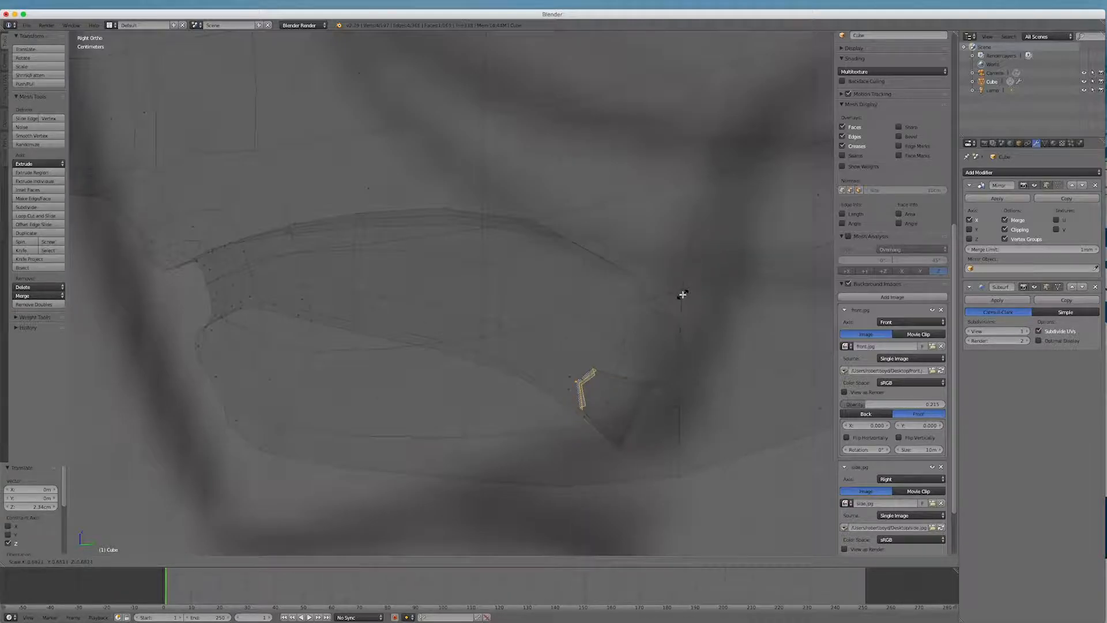
{"action": "left_click", "coordinate": [664, 316]}
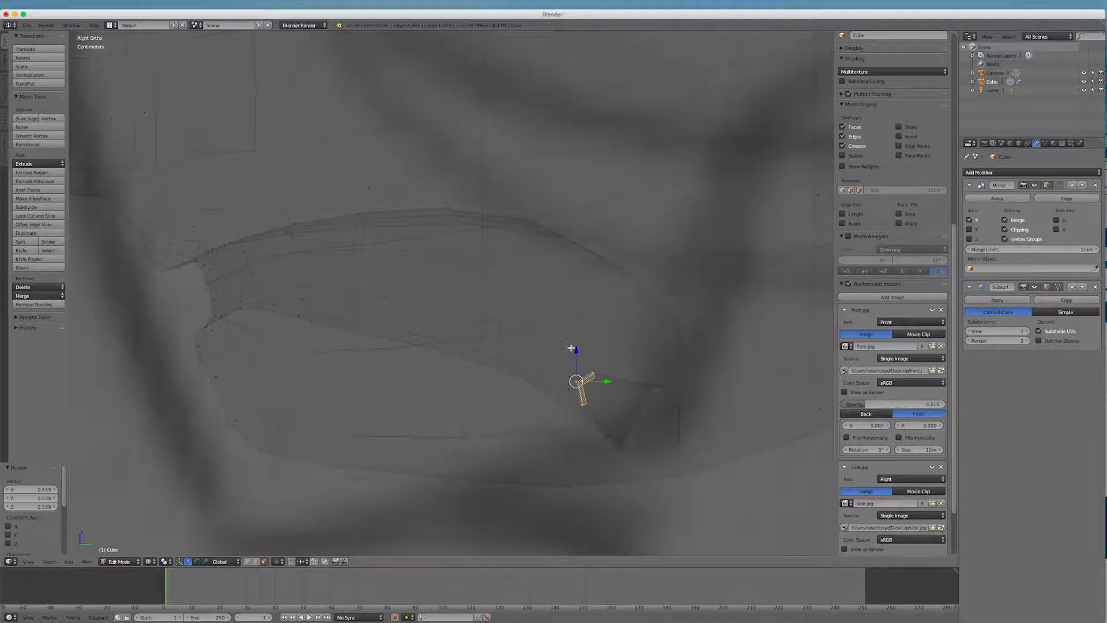
{"action": "left_click_drag", "start_coordinate": [572, 348], "coordinate": [576, 358]}
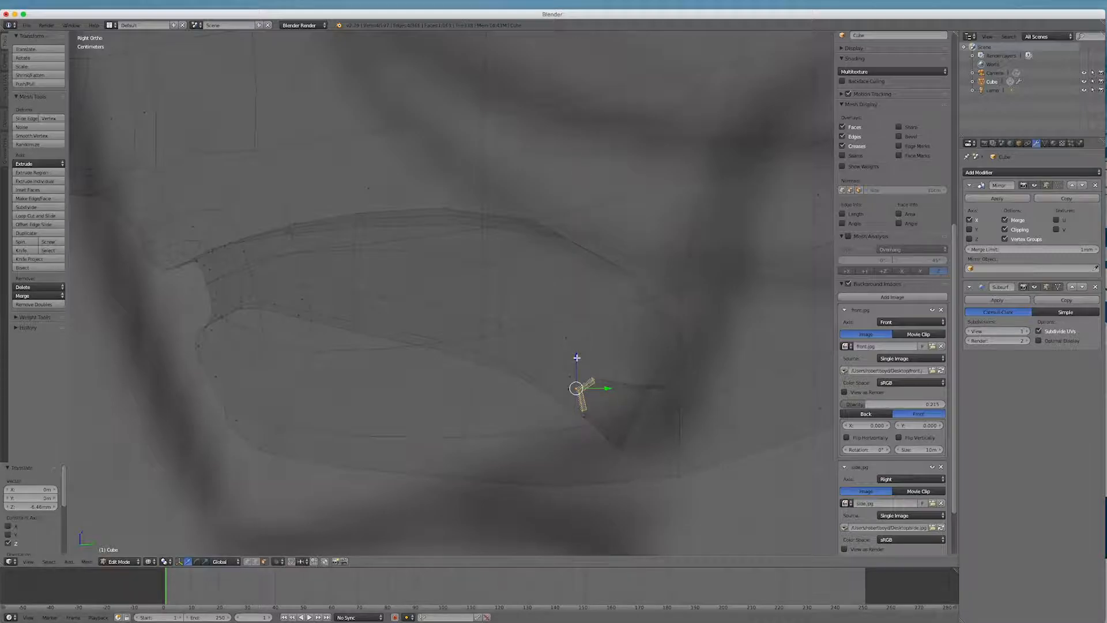
{"action": "key", "text": "KP_7"}
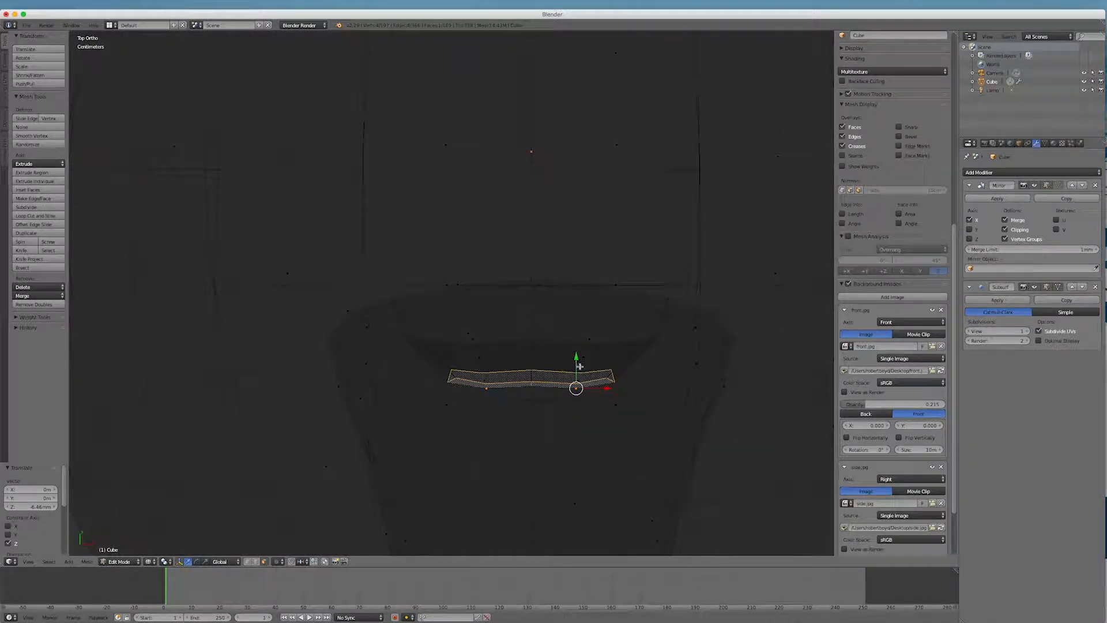
{"action": "left_click_drag", "start_coordinate": [611, 392], "coordinate": [577, 394]}
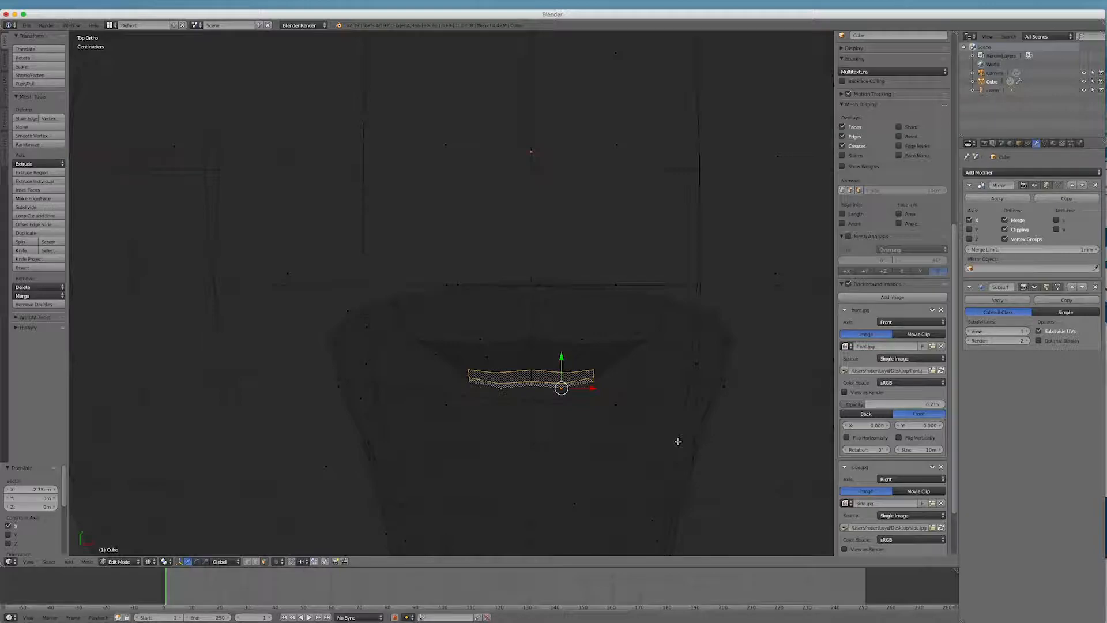
Step: Extrude the tongue section about 10.9 cm further forward and raise its front end about 1.5 cm
{"action": "key", "text": "KP_3"}
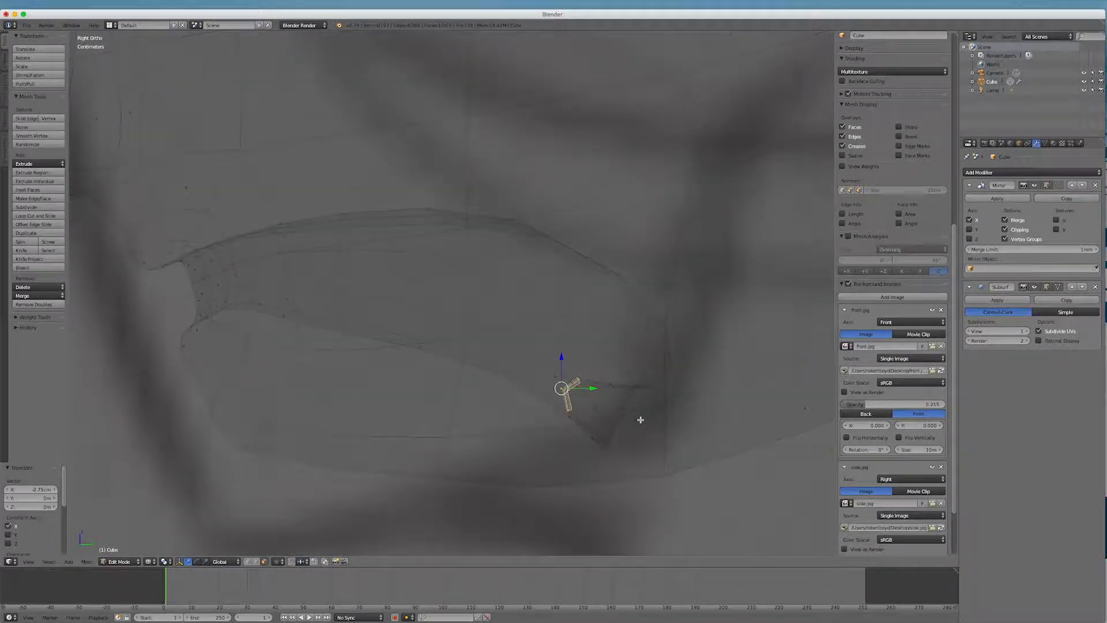
{"action": "key", "text": "e"}
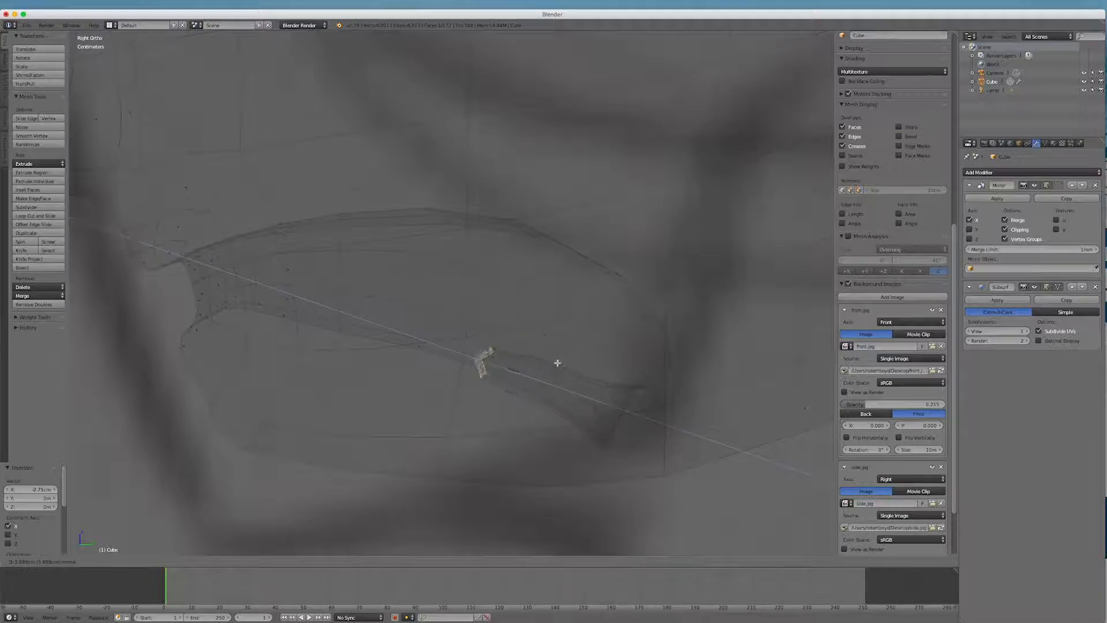
{"action": "left_click", "coordinate": [539, 358]}
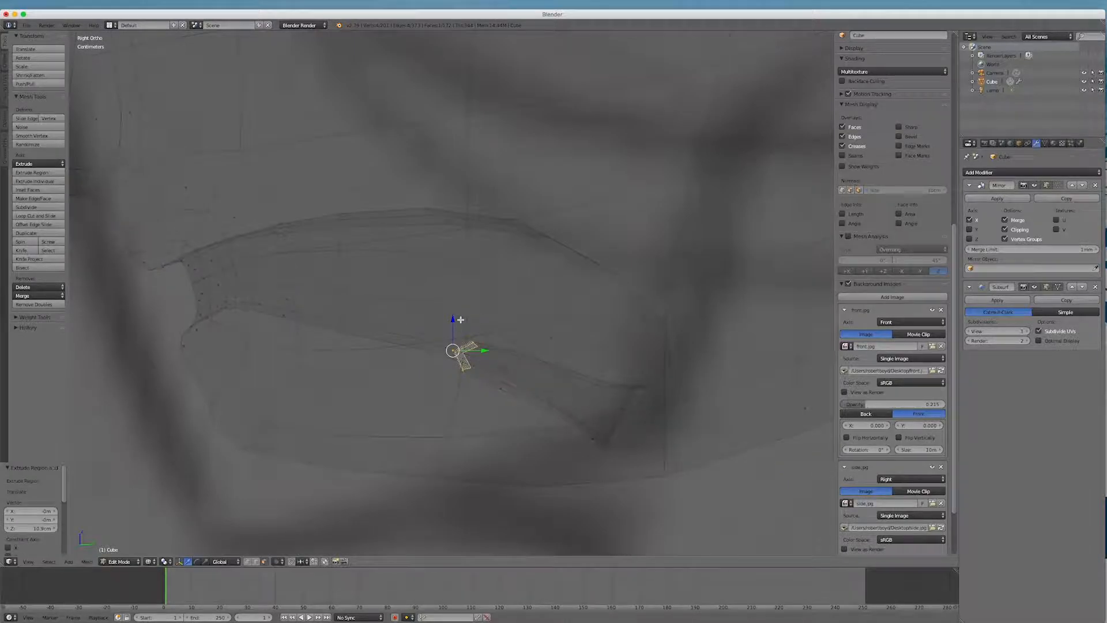
{"action": "left_click_drag", "start_coordinate": [455, 320], "coordinate": [458, 304]}
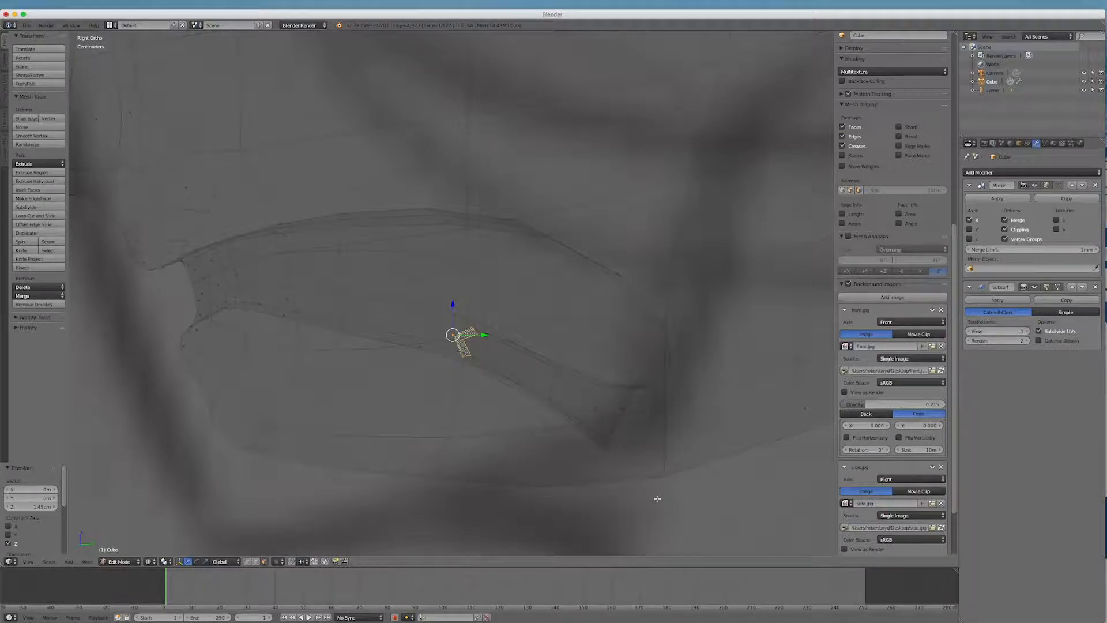
{"action": "key", "text": "KP_7"}
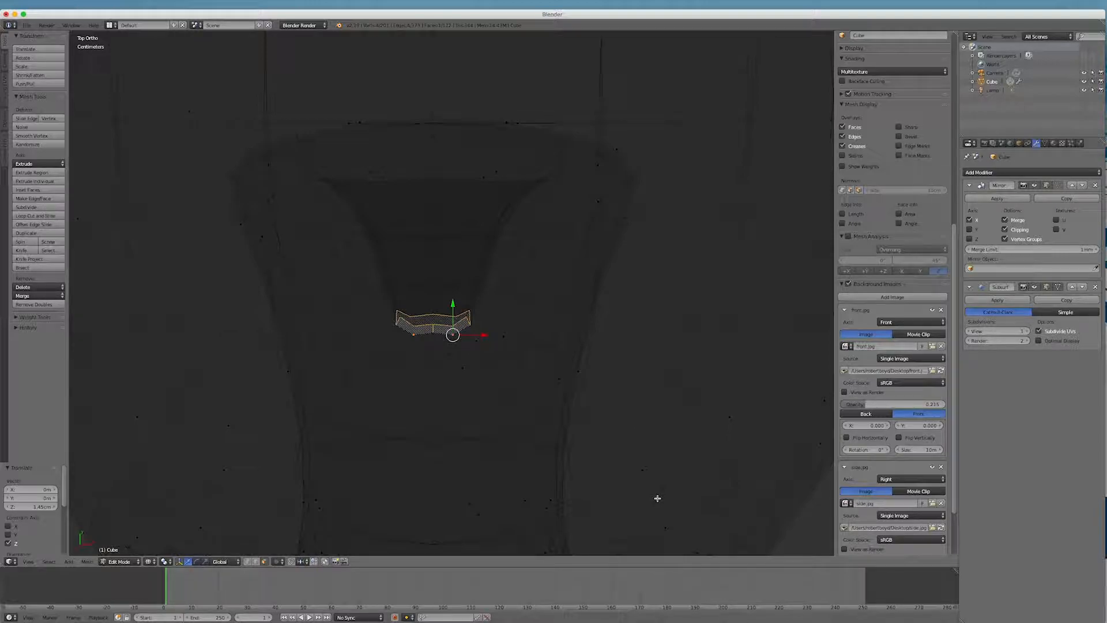
Step: Extrude the tongue's front faces another segment toward the lips and lower that segment's end about 1.9 cm
{"action": "key", "text": "KP_3"}
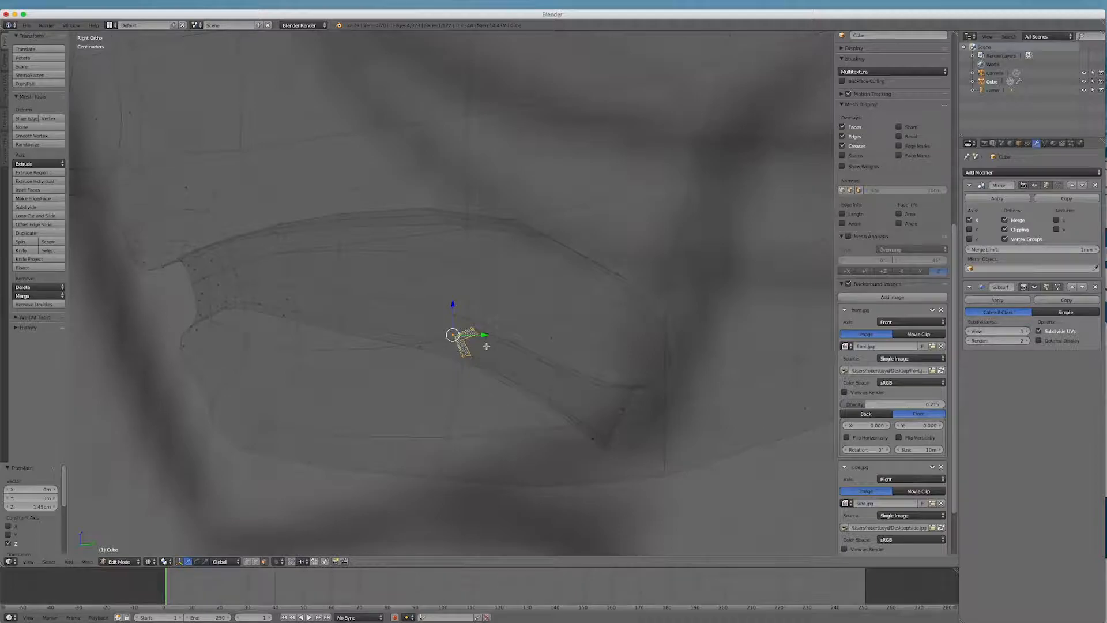
{"action": "key", "text": "e"}
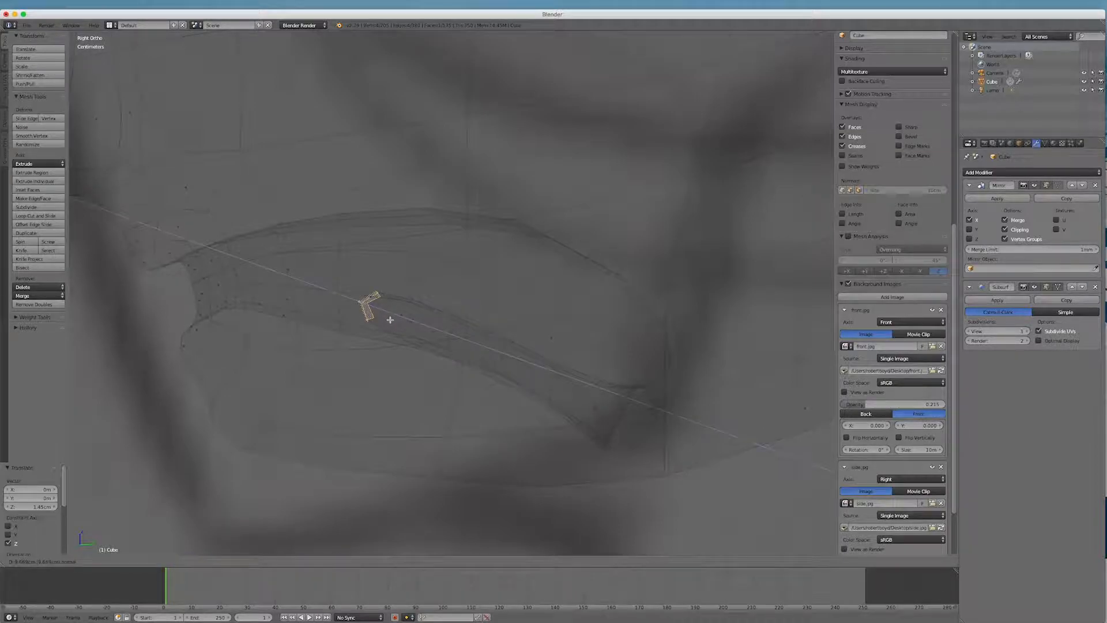
{"action": "left_click", "coordinate": [389, 319]}
{"action": "left_click_drag", "start_coordinate": [357, 269], "coordinate": [355, 290]}
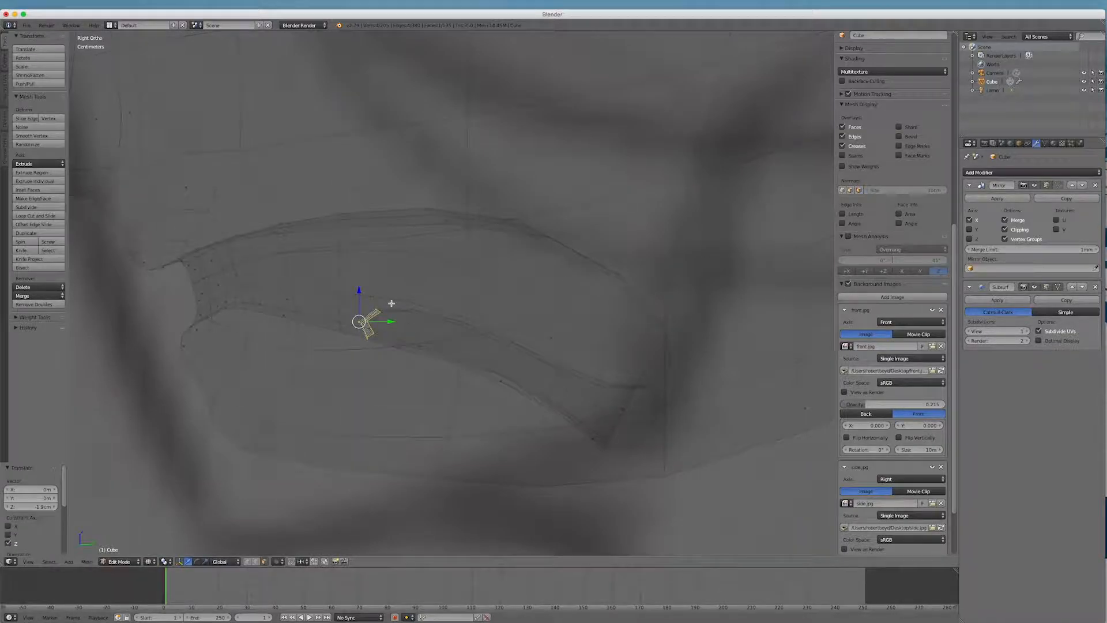
Step: Try extruding the tongue's front faces one more segment forward and lowering that segment about 1.5 cm
{"action": "key", "text": "e"}
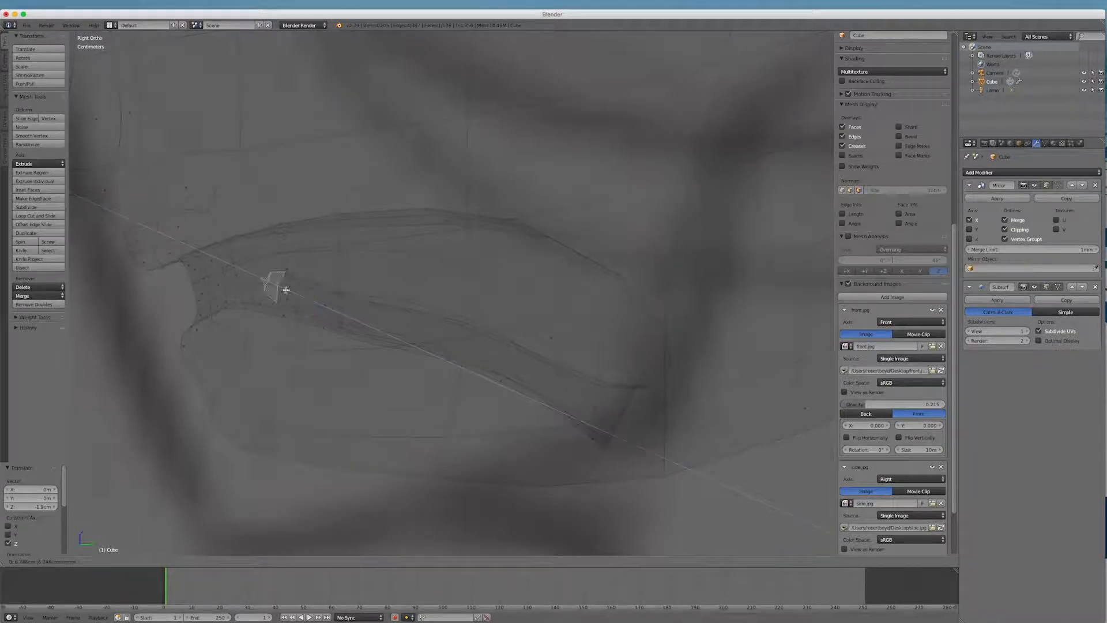
{"action": "left_click", "coordinate": [321, 295]}
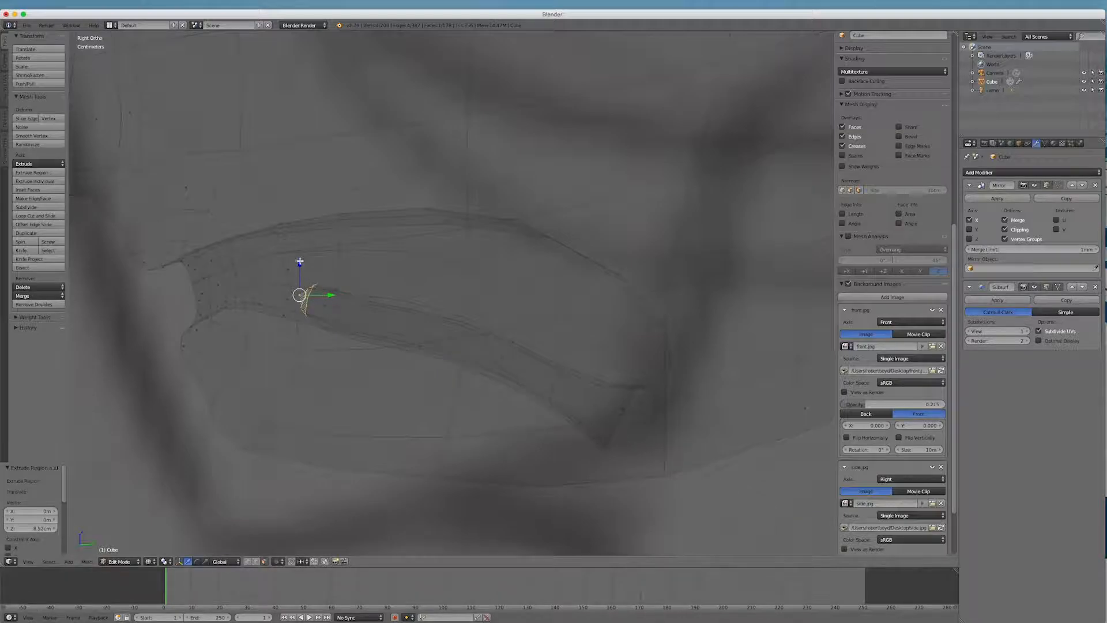
{"action": "left_click_drag", "start_coordinate": [300, 263], "coordinate": [298, 272]}
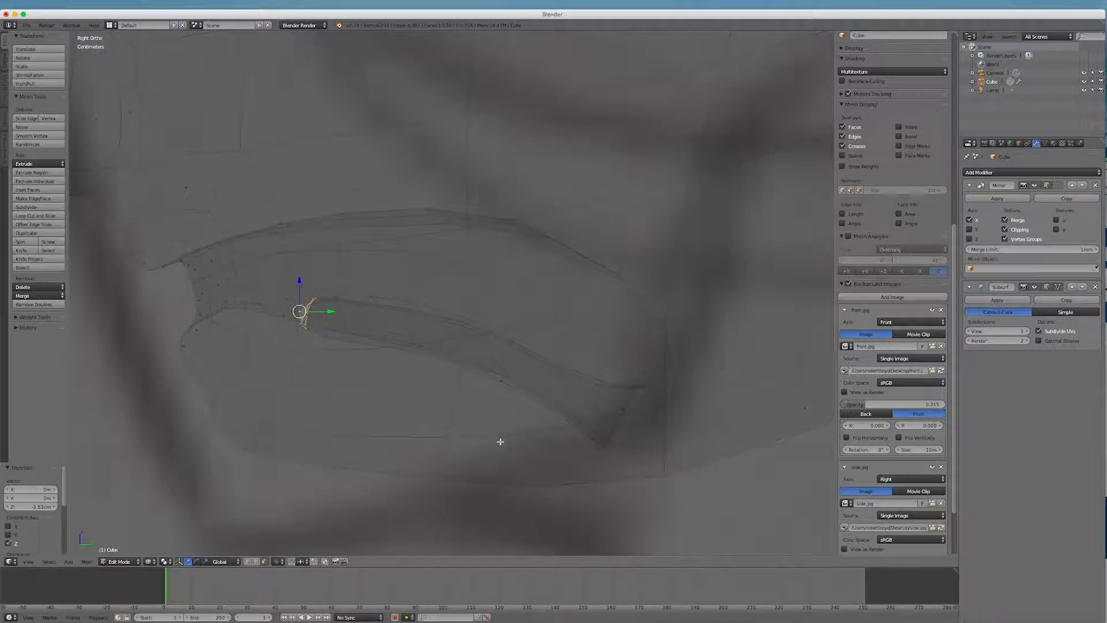
{"action": "key", "text": "z"}
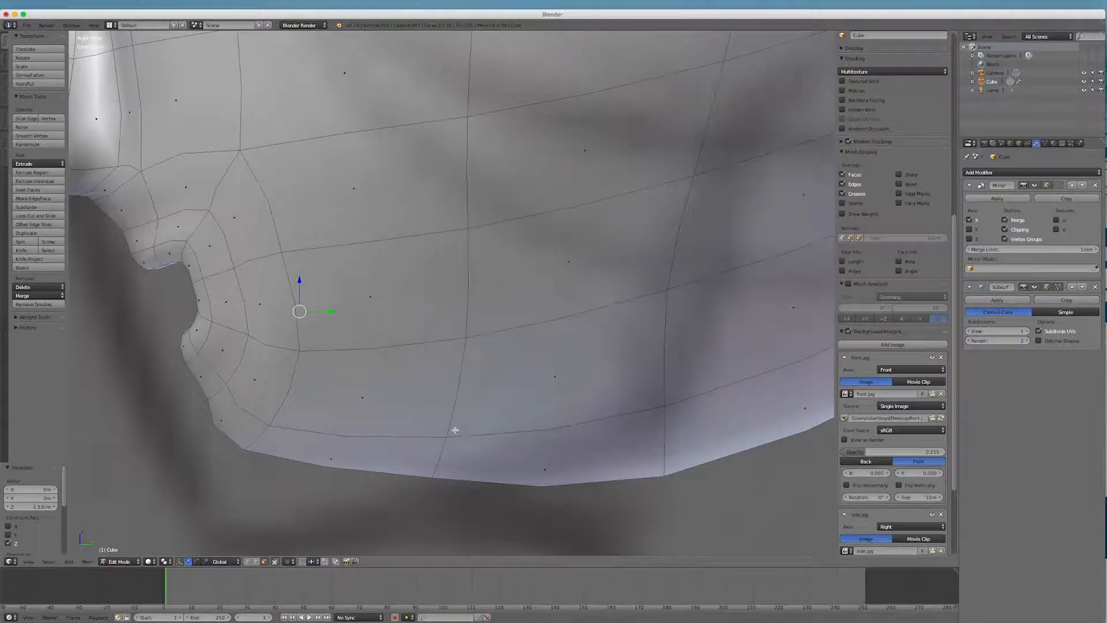
{"action": "mouse_move", "coordinate": [455, 430]}
{"action": "middle_mouse_down"}
{"action": "mouse_move", "coordinate": [554, 434]}
{"action": "mouse_move", "coordinate": [568, 447]}
{"action": "mouse_move", "coordinate": [545, 439]}
{"action": "middle_mouse_up"}
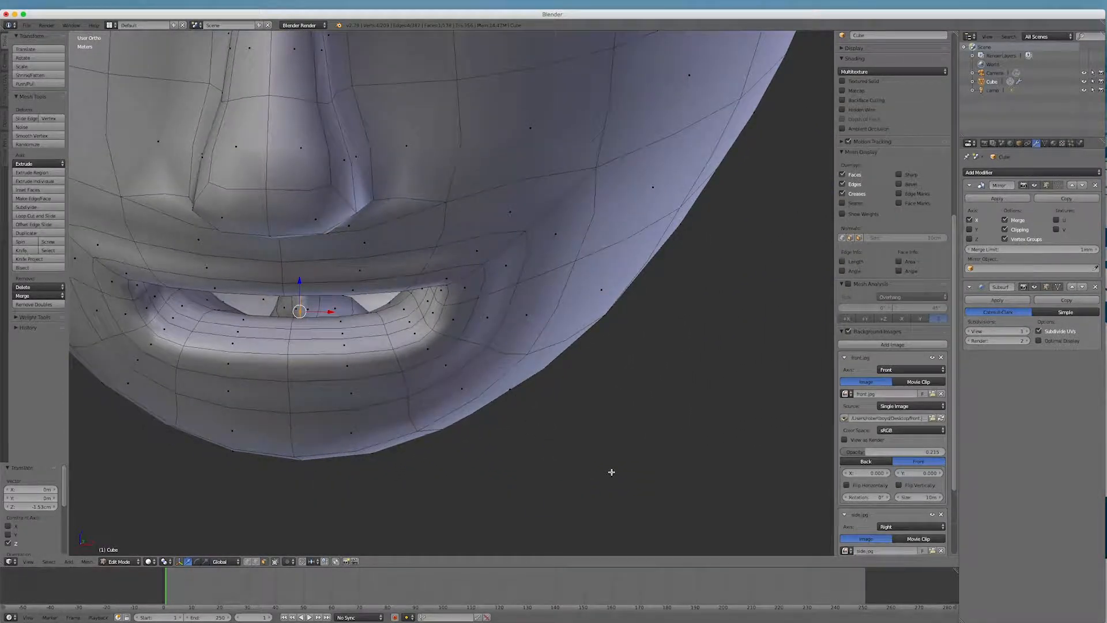
{"action": "key", "text": "ctrl+z"}
{"action": "key", "text": "ctrl+z"}
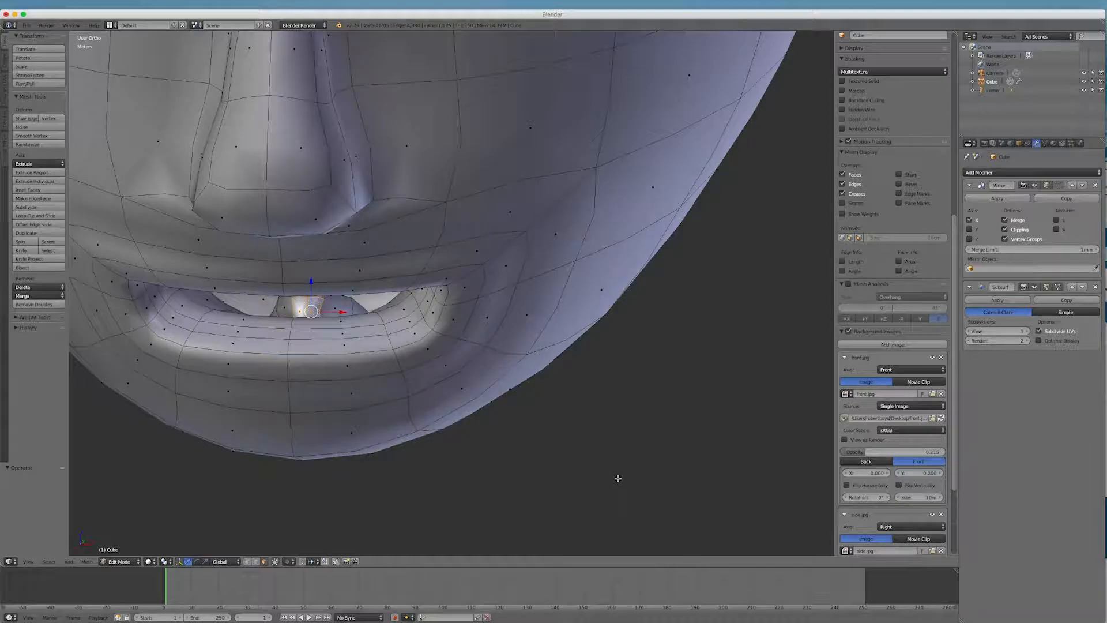
Step: Widen the narrow front end of the tongue along the X axis with the scale manipulator
{"action": "key", "text": "KP_7"}
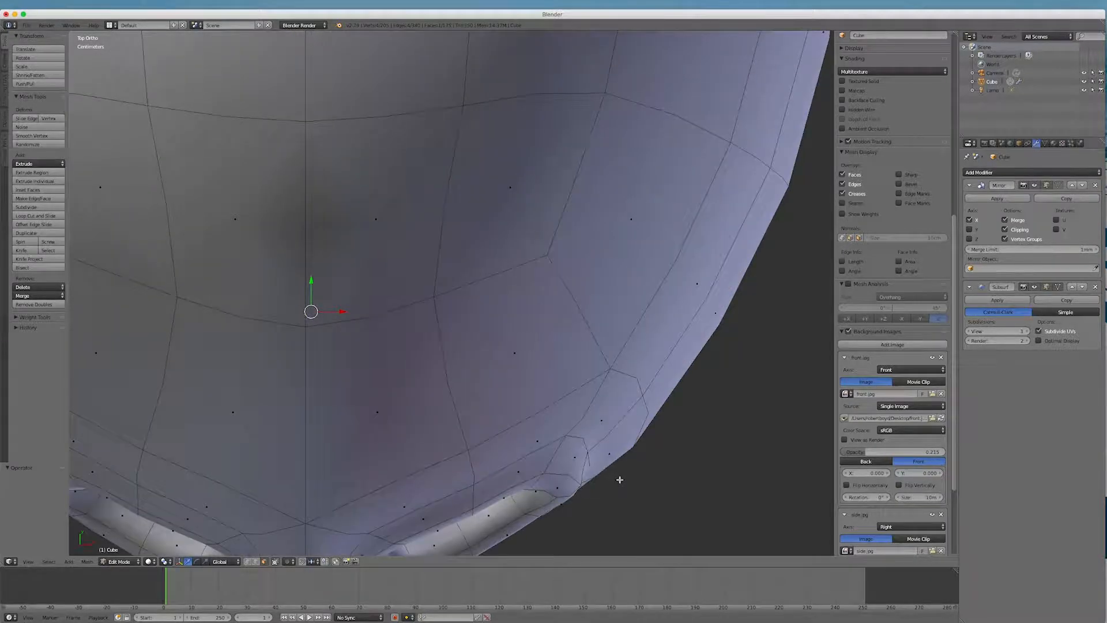
{"action": "key", "text": "z"}
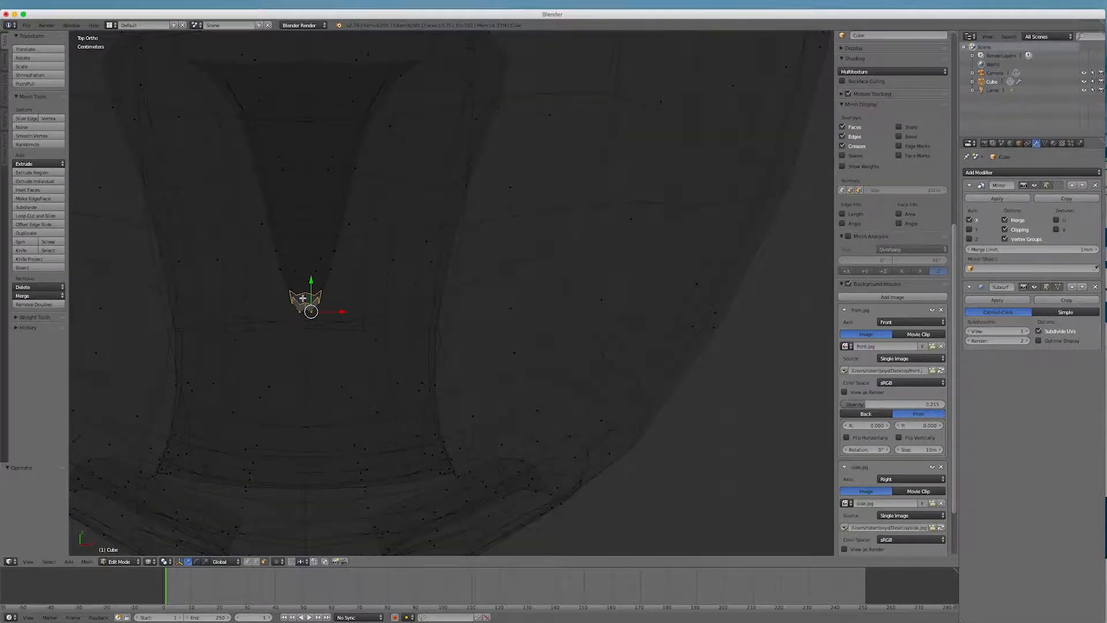
{"action": "scroll", "coordinate": [301, 298], "scroll_direction": "up", "scroll_amount": 3}
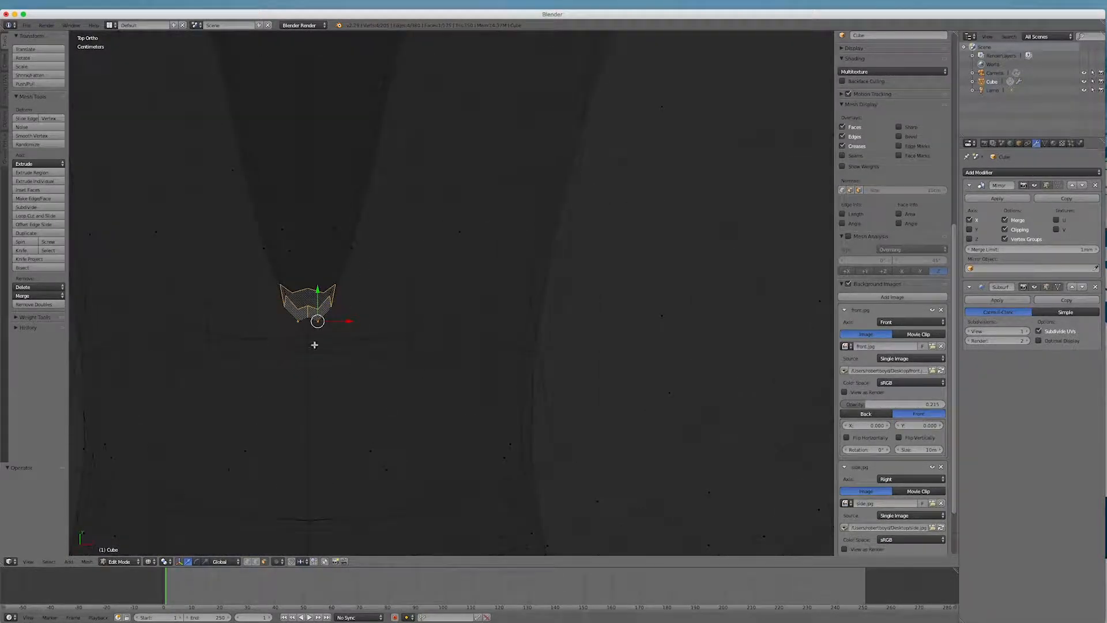
{"action": "left_click", "coordinate": [205, 561]}
{"action": "left_click_drag", "start_coordinate": [350, 321], "coordinate": [486, 324]}
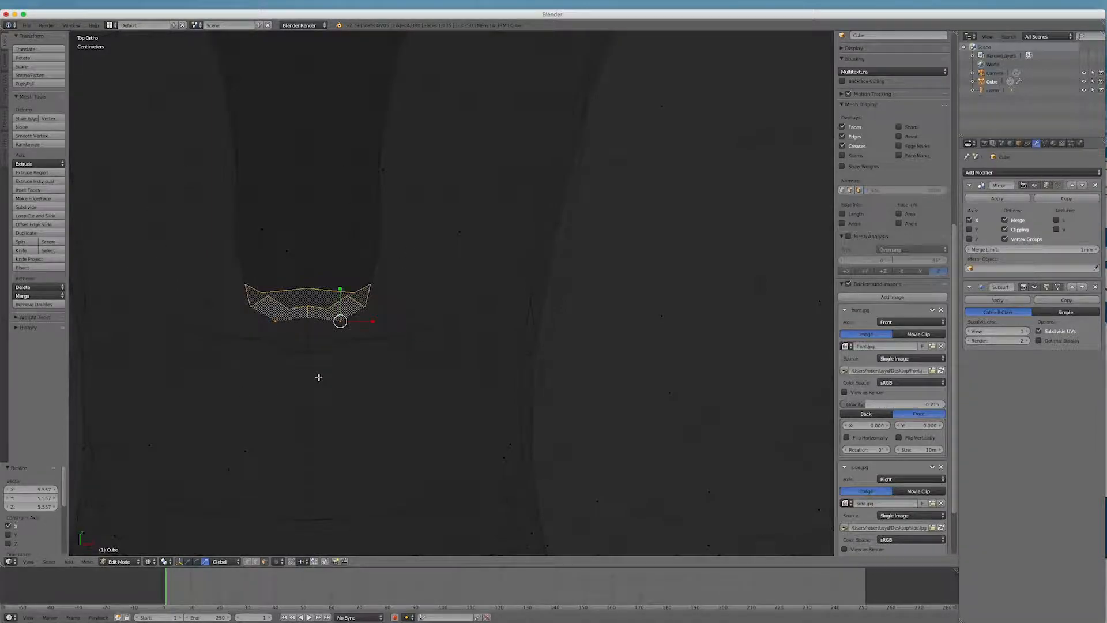
Step: Extrude the widened front end of the tongue toward the lips and lower the new tip about 1.9 cm
{"action": "key", "text": "g"}
{"action": "key", "text": "z"}
{"action": "key", "text": "z"}
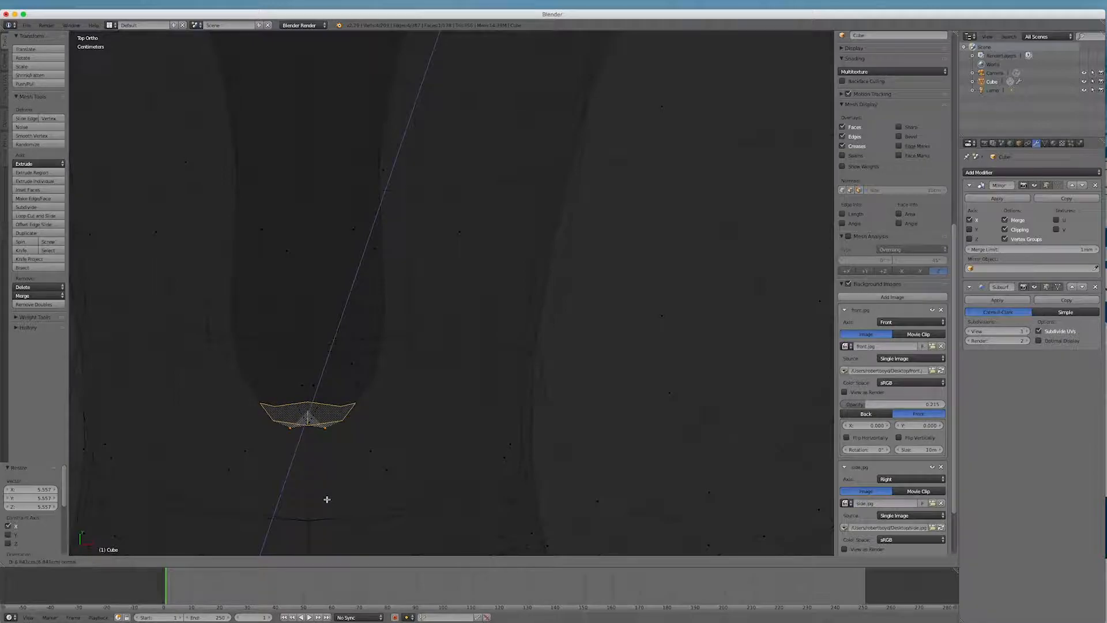
{"action": "left_click", "coordinate": [327, 499]}
{"action": "key", "text": "KP_3"}
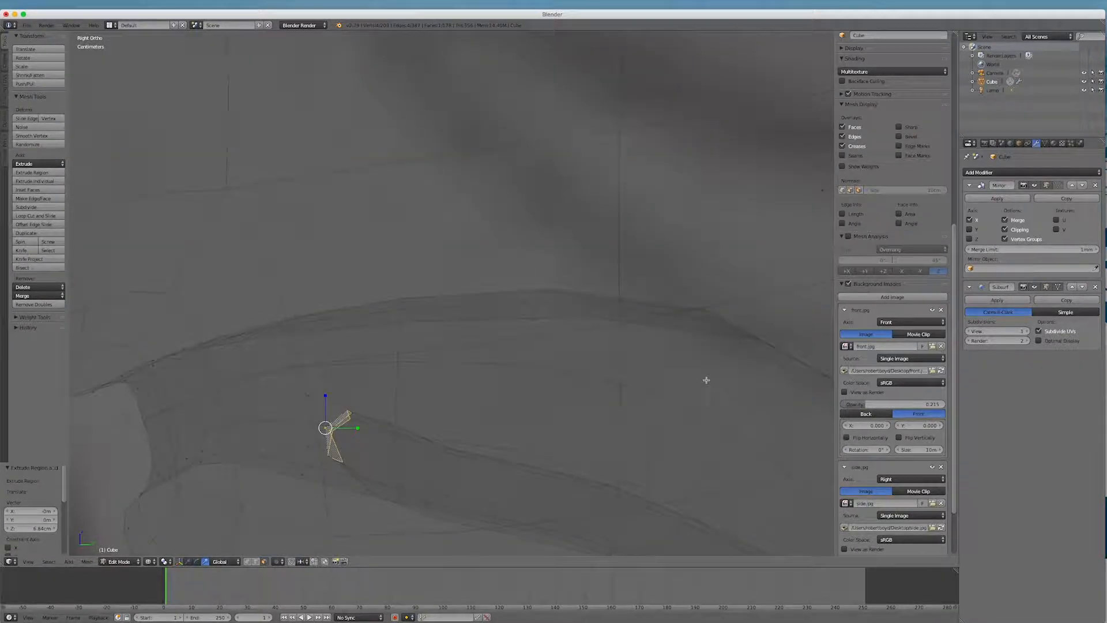
{"action": "left_click", "coordinate": [188, 561]}
{"action": "left_click_drag", "start_coordinate": [327, 402], "coordinate": [332, 429]}
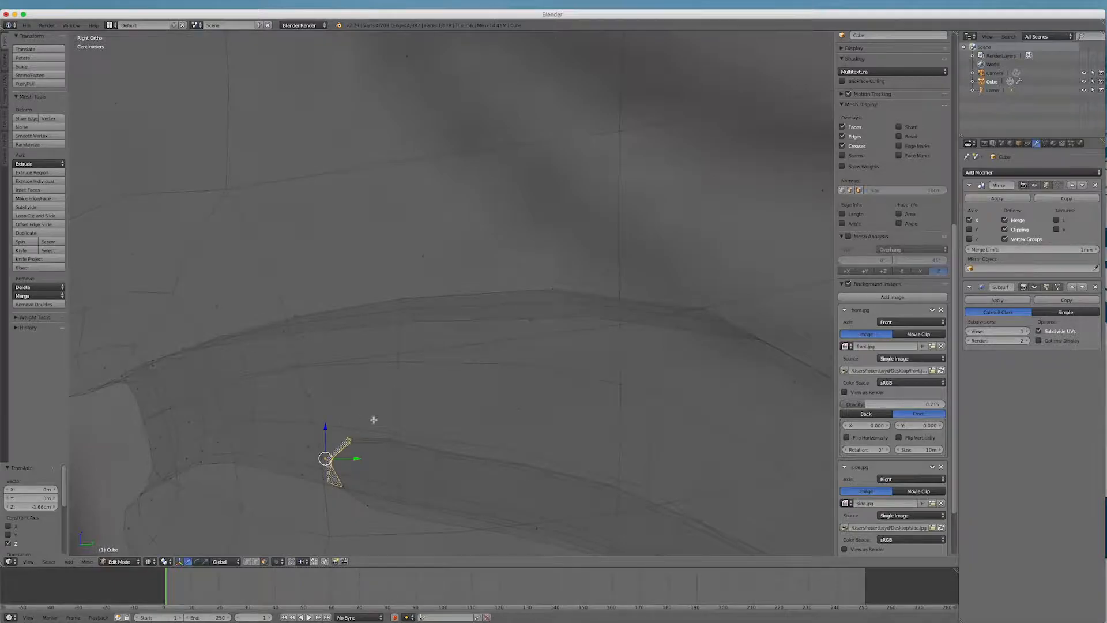
Step: Examine the tongue's shape through the mouth opening in solid shading
{"action": "key", "text": "z"}
{"action": "scroll", "coordinate": [509, 317], "scroll_direction": "down", "scroll_amount": 5}
{"action": "scroll", "coordinate": [492, 320], "scroll_direction": "down", "scroll_amount": 3}
{"action": "middle_click_drag", "start_coordinate": [490, 320], "coordinate": [595, 329]}
{"action": "scroll", "coordinate": [445, 366], "scroll_direction": "up", "scroll_amount": 7}
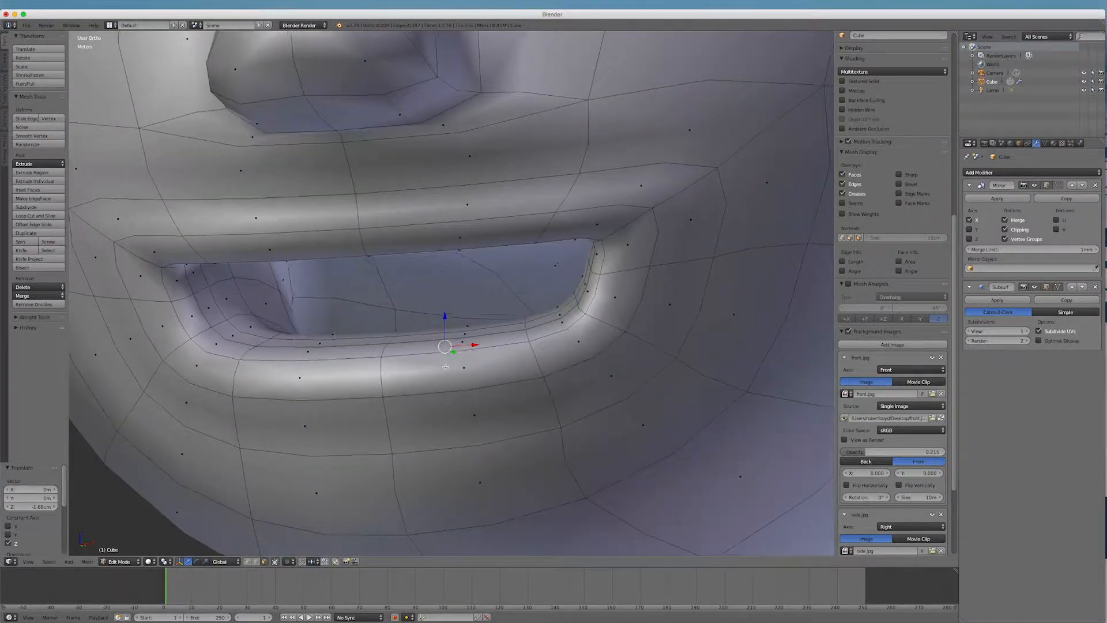
{"action": "middle_click_drag", "start_coordinate": [445, 366], "coordinate": [463, 388]}
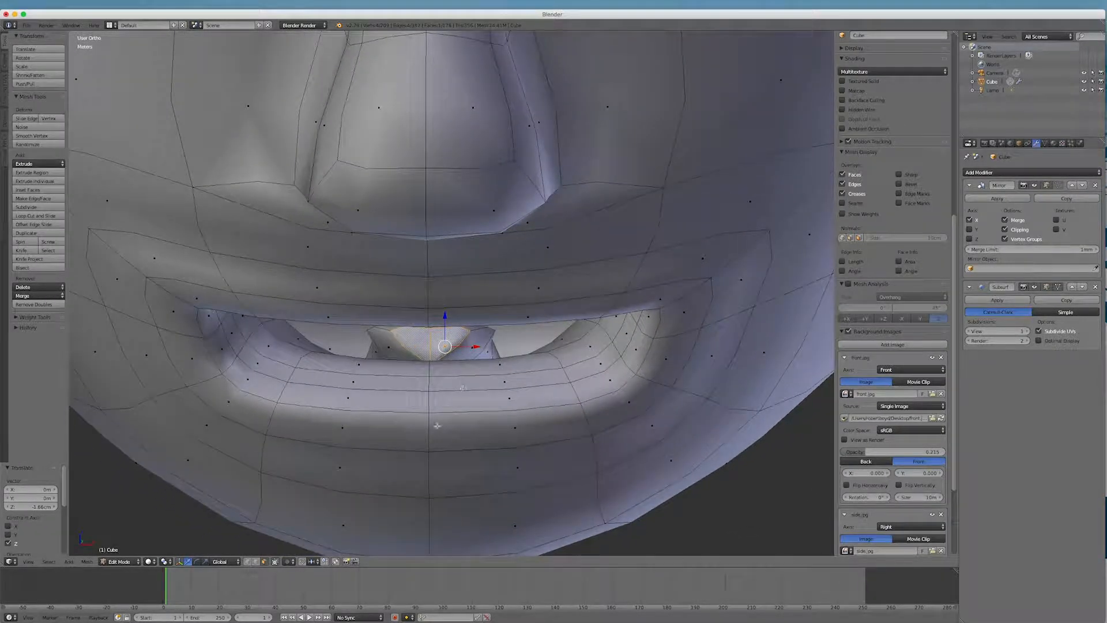
Step: Widen the tongue's tip along the X axis by a factor of about 1.547 and restore the translate manipulator
{"action": "left_click", "coordinate": [206, 562]}
{"action": "key", "text": "s"}
{"action": "left_click_drag", "start_coordinate": [495, 348], "coordinate": [494, 348]}
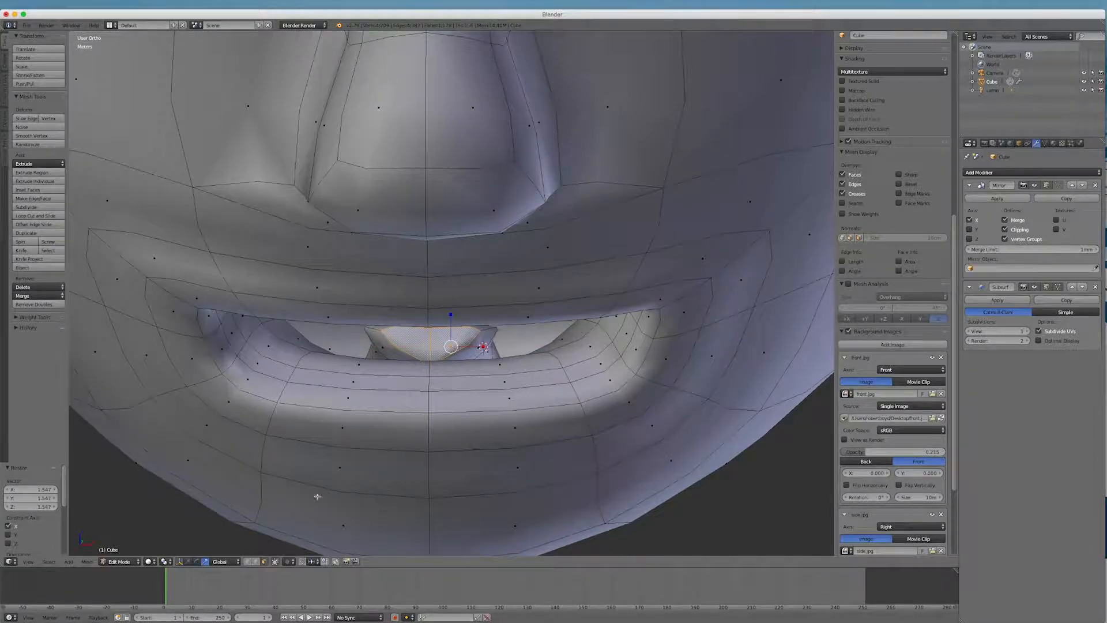
{"action": "left_click", "coordinate": [190, 561]}
{"action": "scroll", "coordinate": [603, 248], "scroll_direction": "down", "scroll_amount": 4}
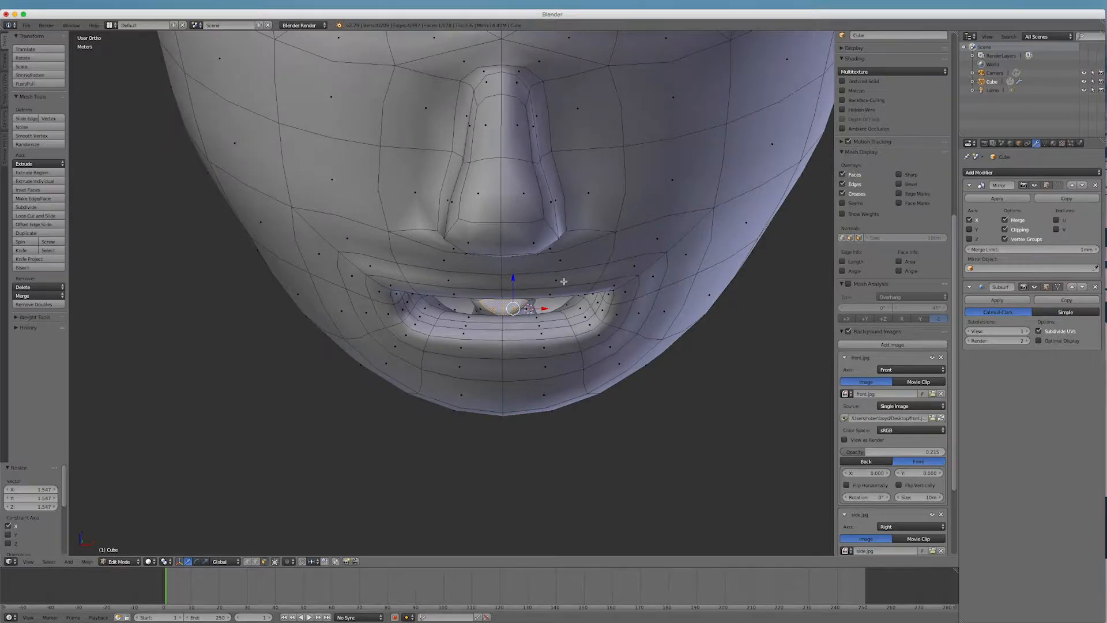
{"action": "middle_click_drag", "start_coordinate": [603, 248], "coordinate": [652, 368]}
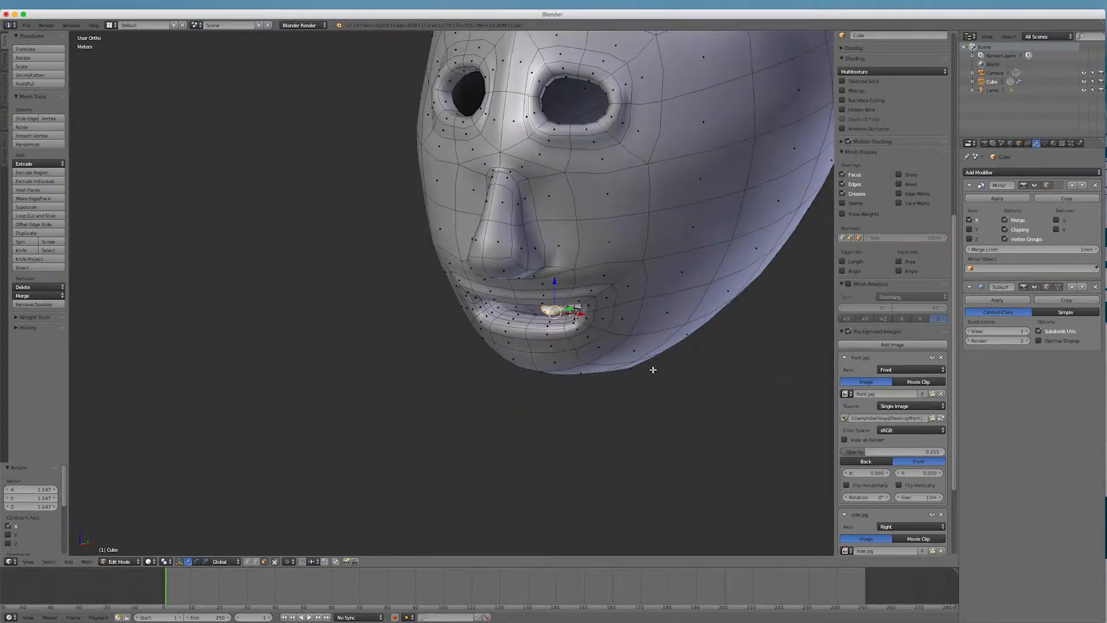
Step: Save the project to the Desktop as character-videoblend.blend
{"action": "left_click", "coordinate": [29, 27]}
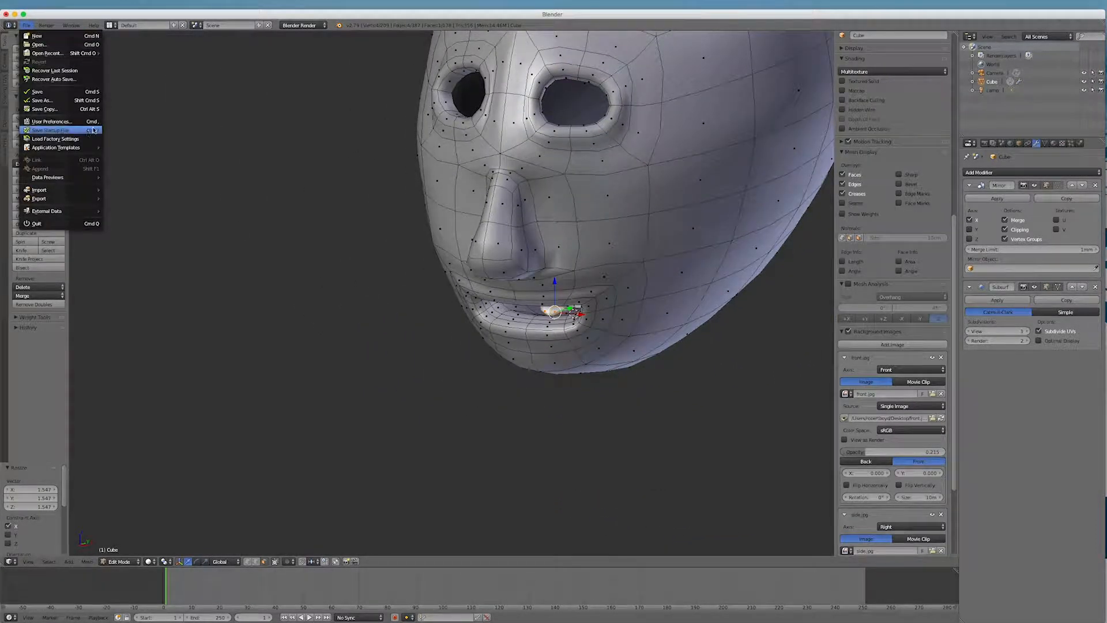
{"action": "left_click", "coordinate": [58, 102]}
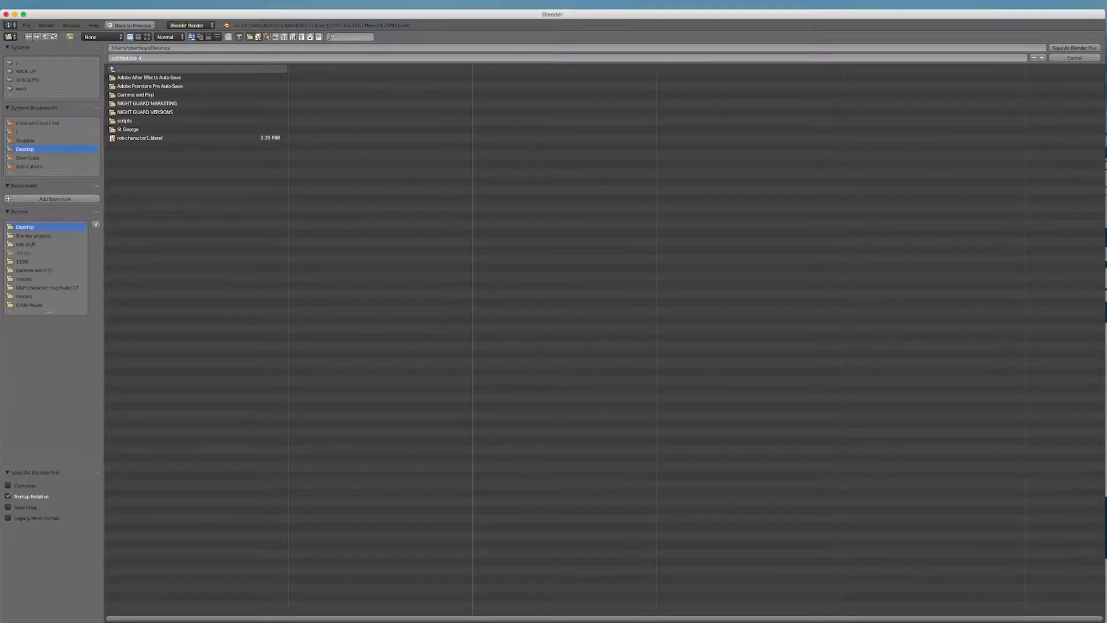
{"action": "left_click", "coordinate": [131, 58]}
{"action": "key", "text": "BackSpace"}
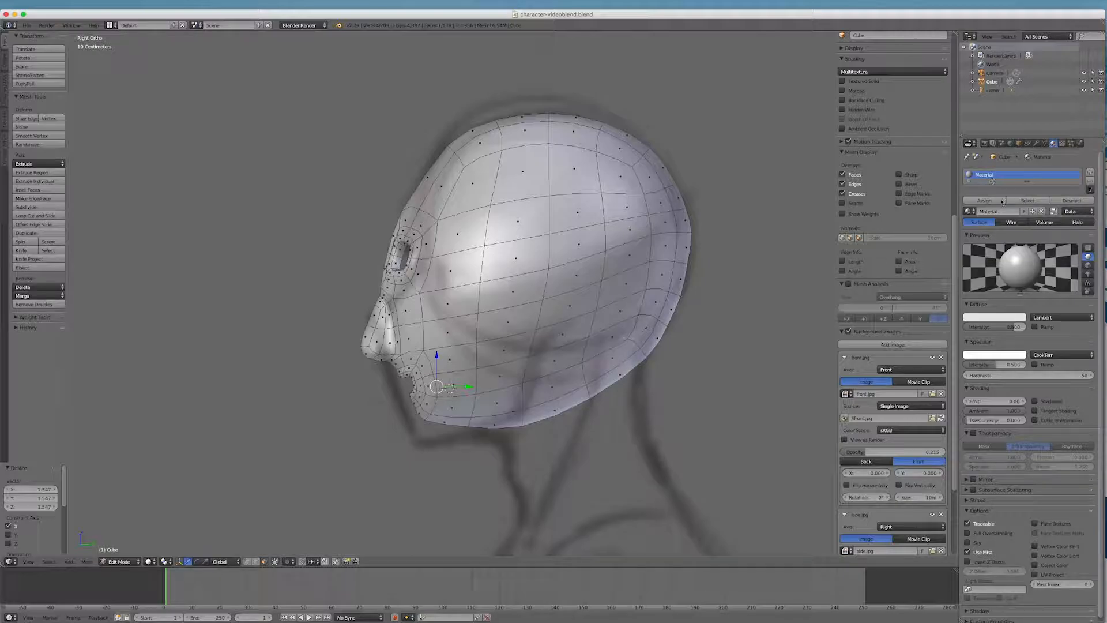
Step: Rename the head's material to skin and give it a peach diffuse colour with 0.130 specular intensity
{"action": "double_click", "coordinate": [987, 211]}
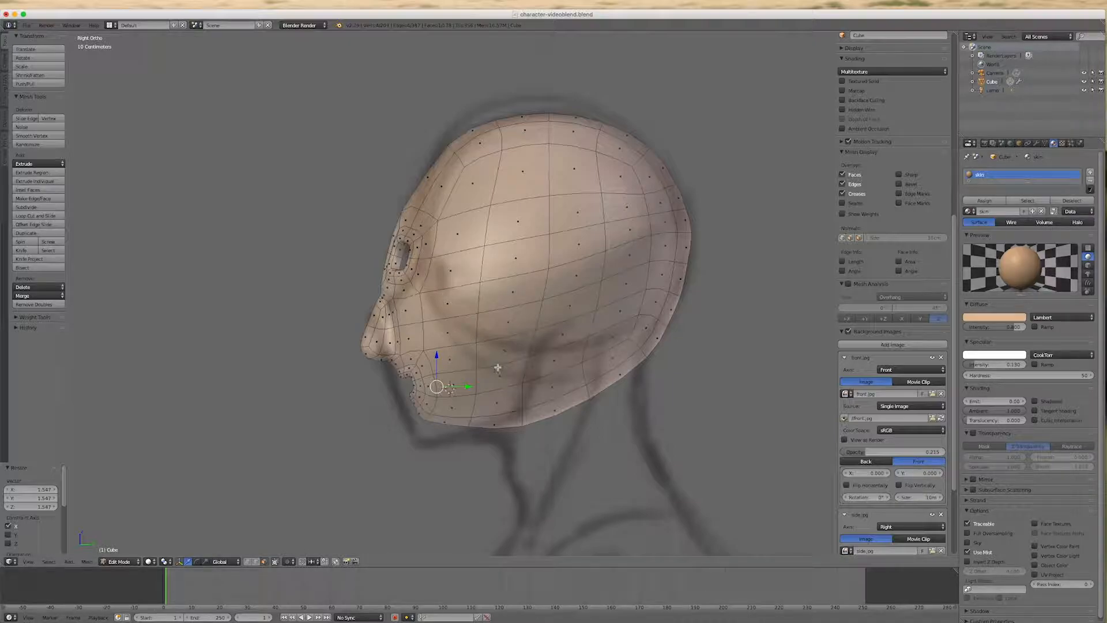
Step: Grow the face selection in wireframe from the tongue tip until it covers the tongue and the whole mouth interior up to the lips
{"action": "key", "text": "z"}
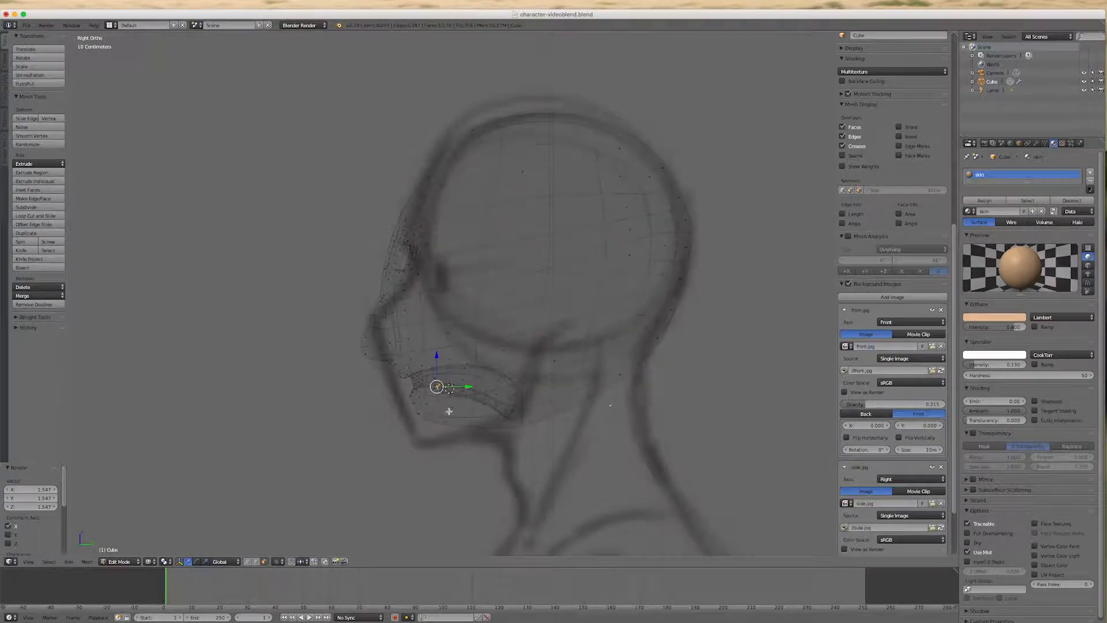
{"action": "scroll", "coordinate": [464, 400], "scroll_direction": "up", "scroll_amount": 5}
{"action": "scroll", "coordinate": [463, 400], "scroll_direction": "up", "scroll_amount": 2}
{"action": "scroll", "coordinate": [301, 444], "scroll_direction": "up", "scroll_amount": 1}
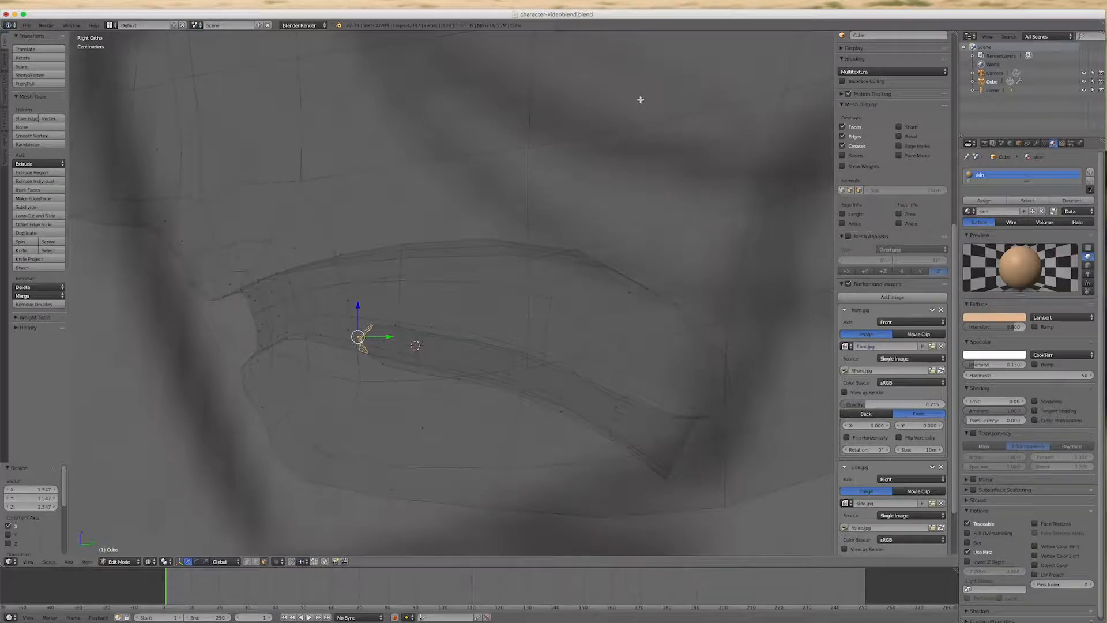
{"action": "key", "text": "ctrl+KP_Add"}
{"action": "key", "text": "ctrl+KP_Add"}
{"action": "key", "text": "ctrl+KP_Add"}
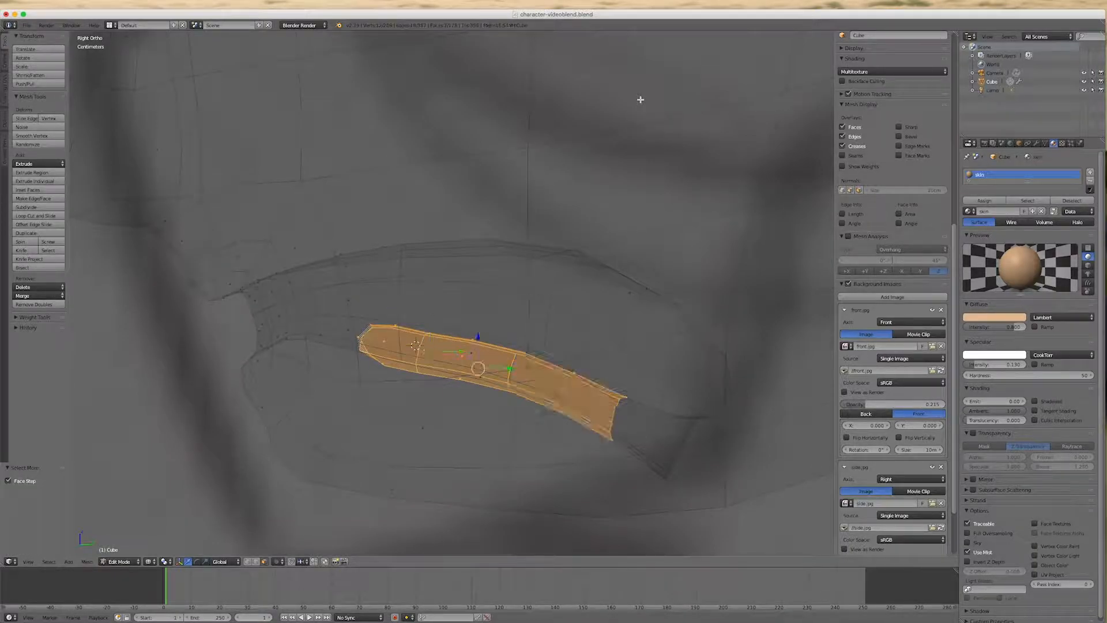
{"action": "key", "text": "ctrl+KP_Add"}
{"action": "key", "text": "ctrl+KP_Add"}
{"action": "key", "text": "ctrl+KP_Add"}
{"action": "key", "text": "ctrl+KP_Add"}
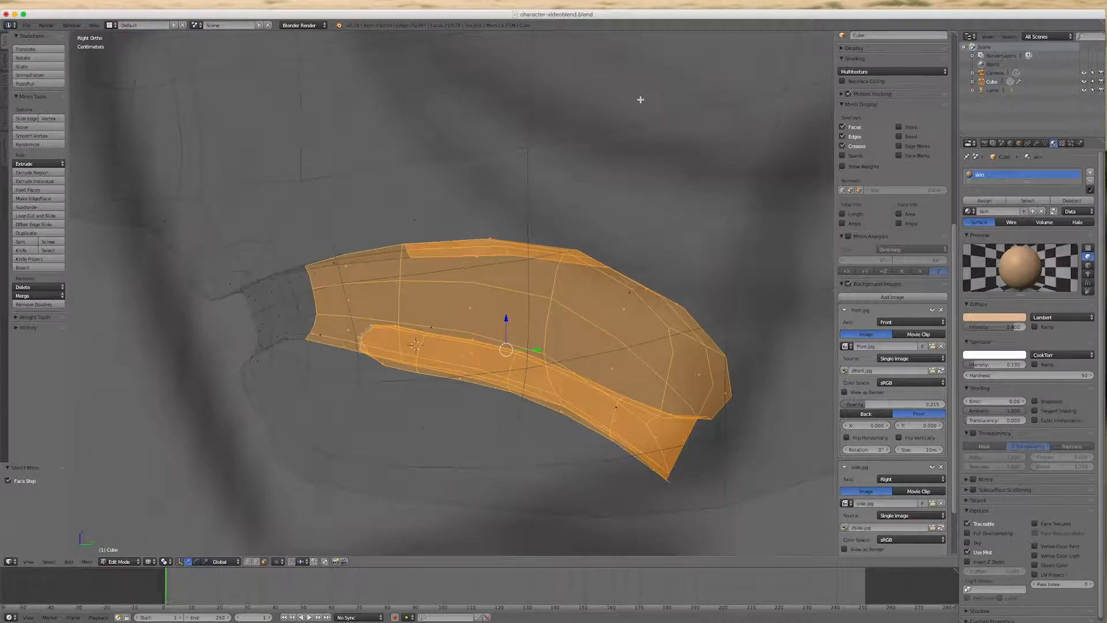
{"action": "key", "text": "ctrl+KP_Add"}
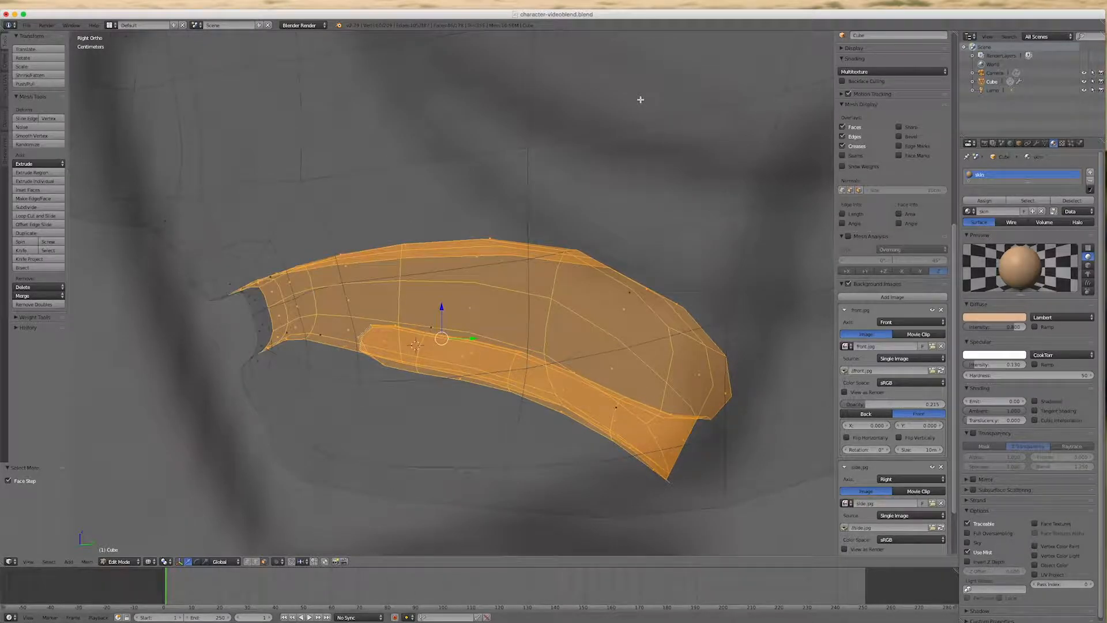
{"action": "key", "text": "z"}
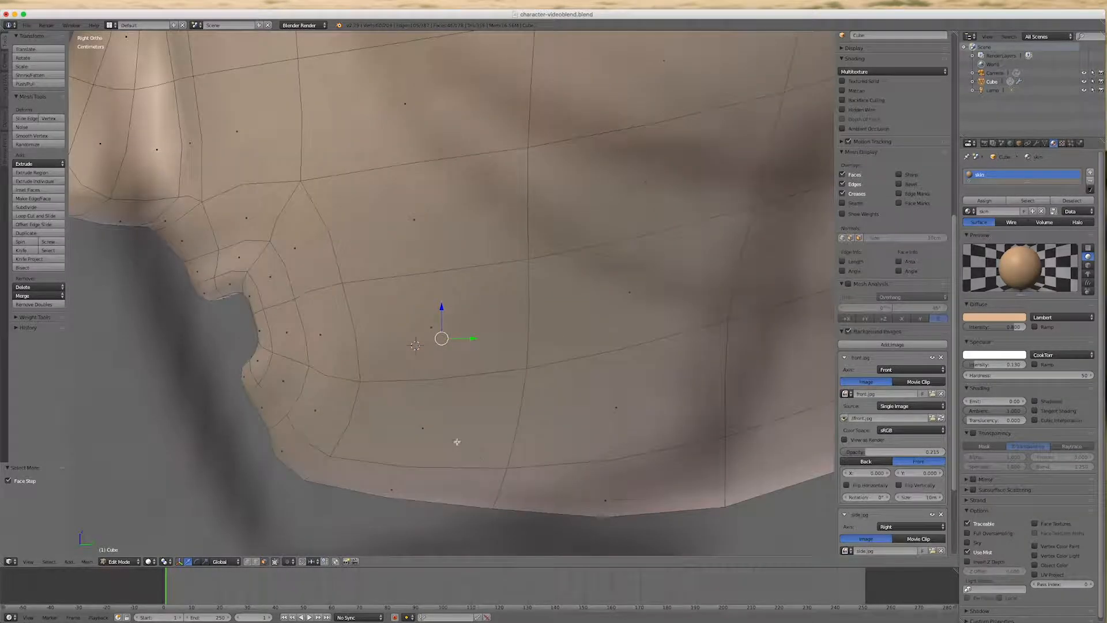
{"action": "mouse_move", "coordinate": [455, 443]}
{"action": "middle_mouse_down"}
{"action": "mouse_move", "coordinate": [477, 432]}
{"action": "mouse_move", "coordinate": [519, 449]}
{"action": "mouse_move", "coordinate": [519, 423]}
{"action": "mouse_move", "coordinate": [549, 396]}
{"action": "mouse_move", "coordinate": [528, 440]}
{"action": "mouse_move", "coordinate": [447, 435]}
{"action": "middle_mouse_up"}
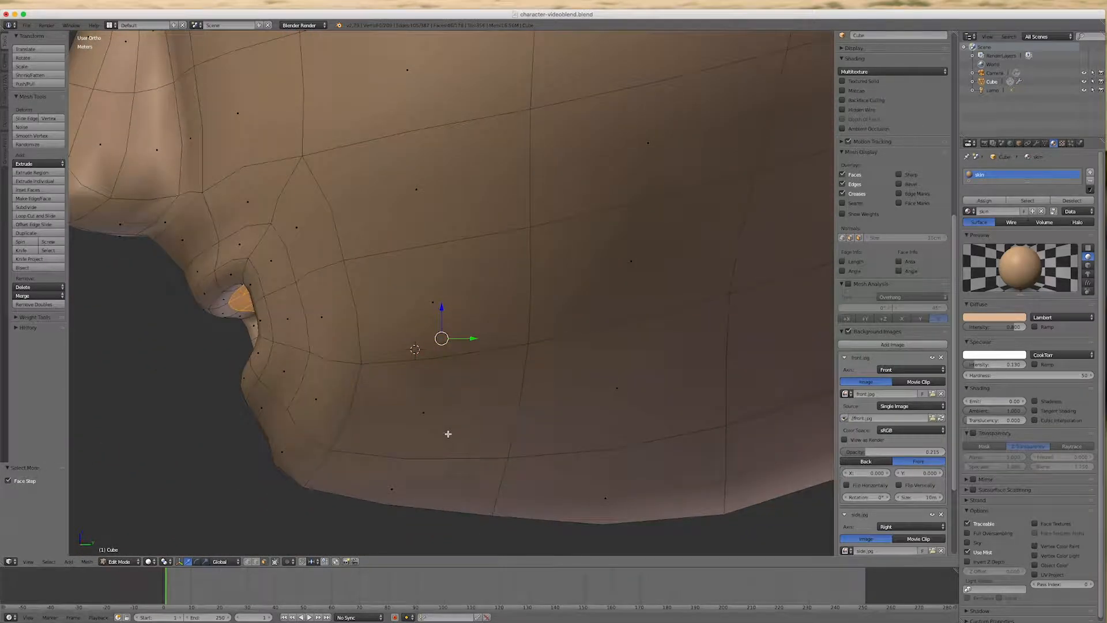
{"action": "key", "text": "KP_3"}
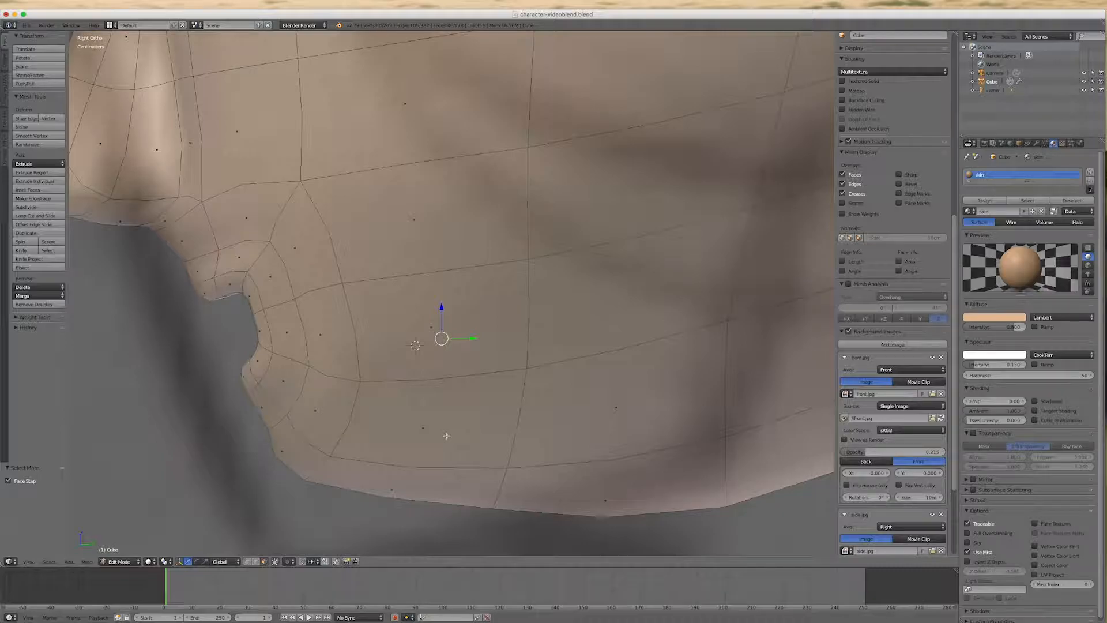
{"action": "scroll", "coordinate": [446, 436], "scroll_direction": "down", "scroll_amount": 10}
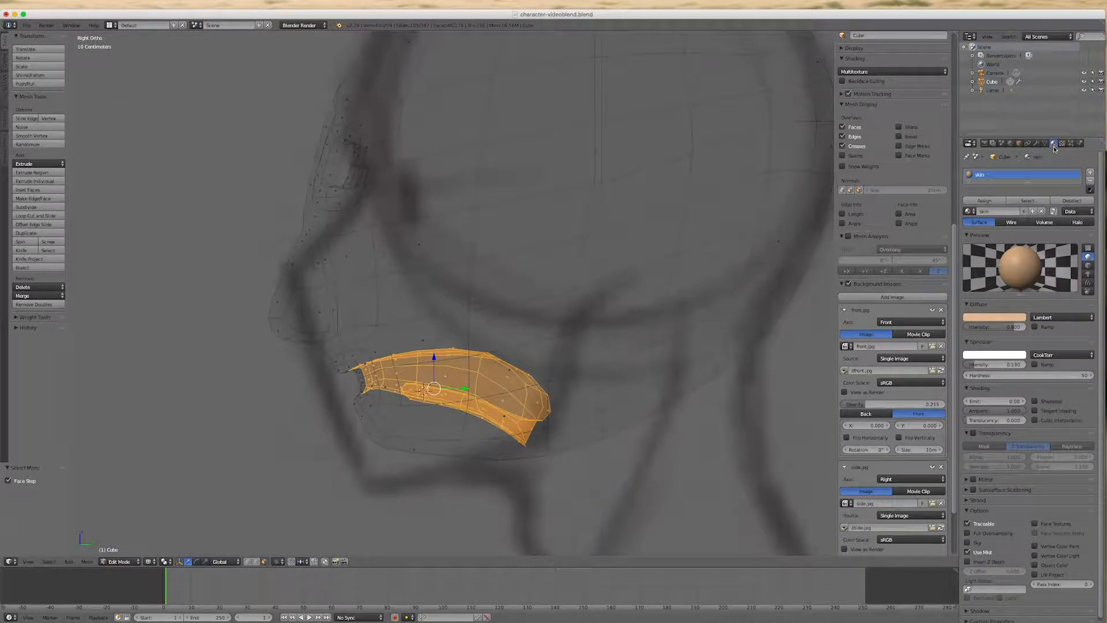
Step: Add a second material slot with a new material and assign it to the selected mouth interior faces
{"action": "left_click", "coordinate": [1090, 173]}
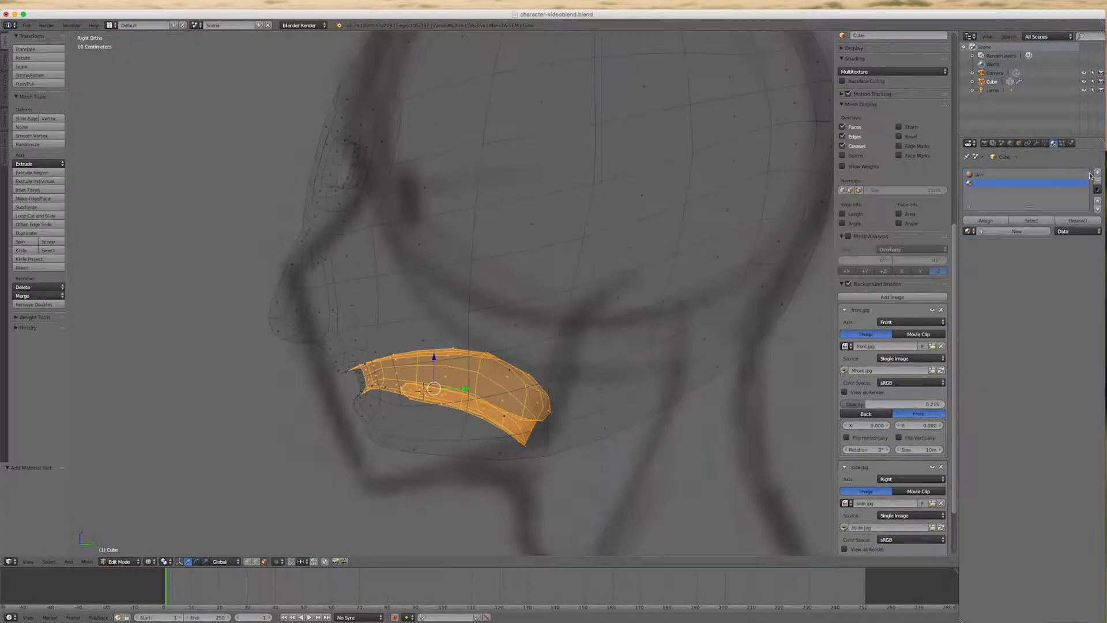
{"action": "left_click", "coordinate": [1032, 232]}
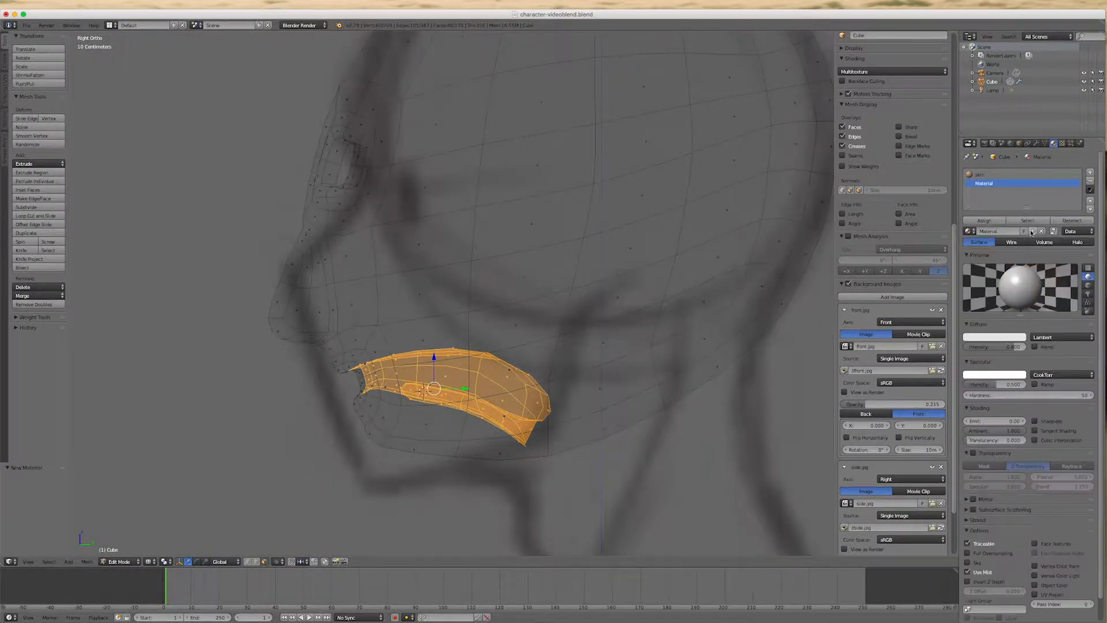
{"action": "left_click", "coordinate": [981, 220]}
Step: Give the new material a muted dark red diffuse colour, specular hardness 101 and specular intensity 1.000
{"action": "left_click", "coordinate": [977, 338]}
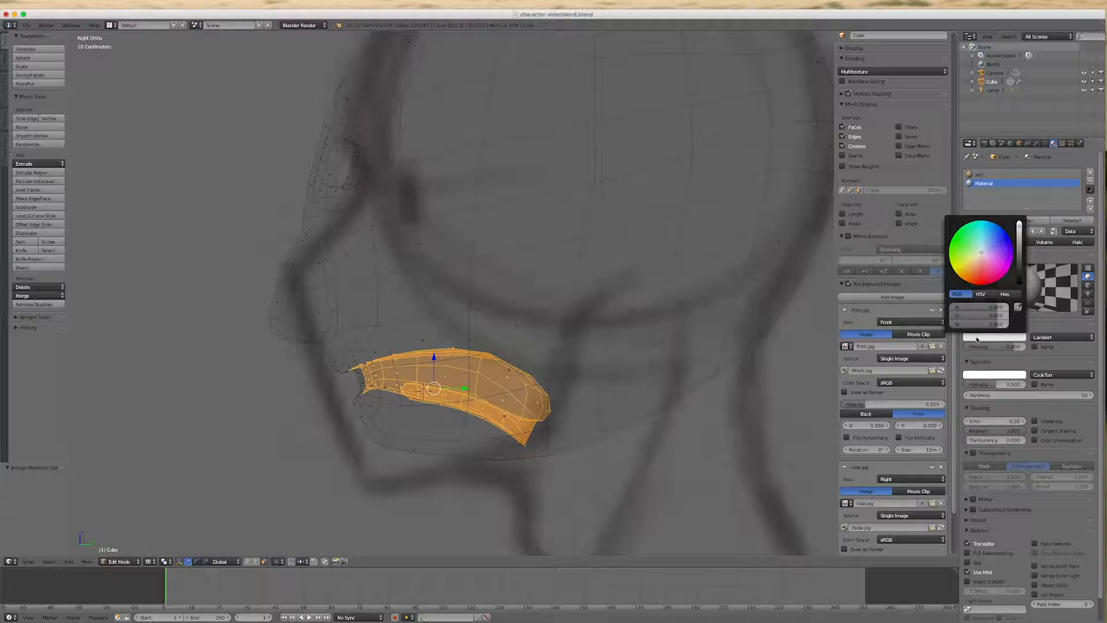
{"action": "left_click_drag", "start_coordinate": [995, 271], "coordinate": [984, 274]}
{"action": "left_click_drag", "start_coordinate": [1018, 225], "coordinate": [1019, 240]}
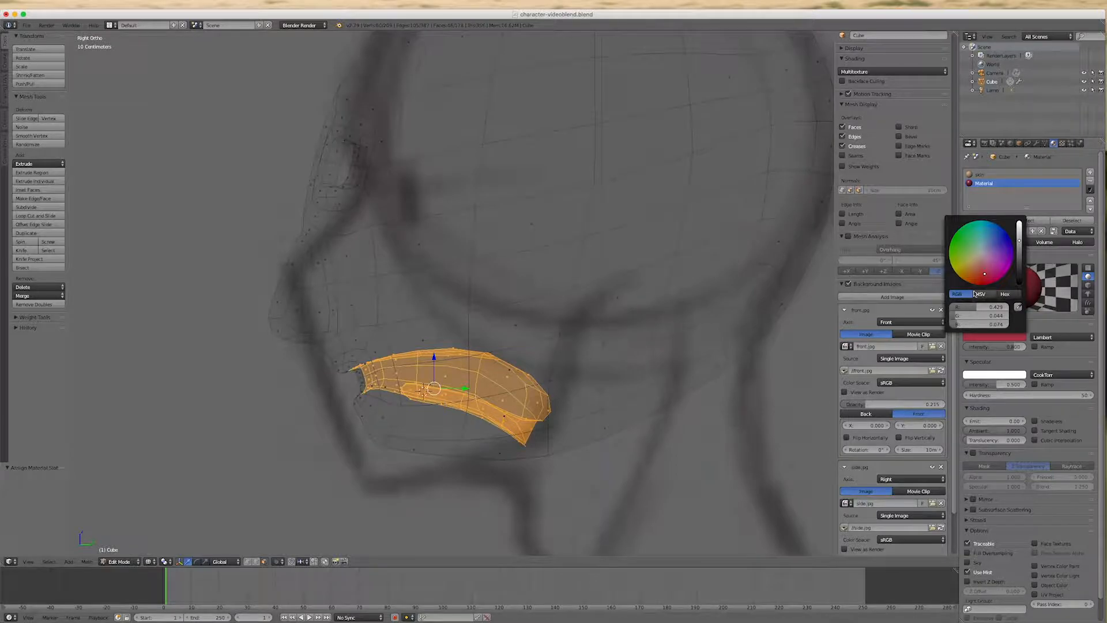
{"action": "left_click_drag", "start_coordinate": [984, 273], "coordinate": [983, 267]}
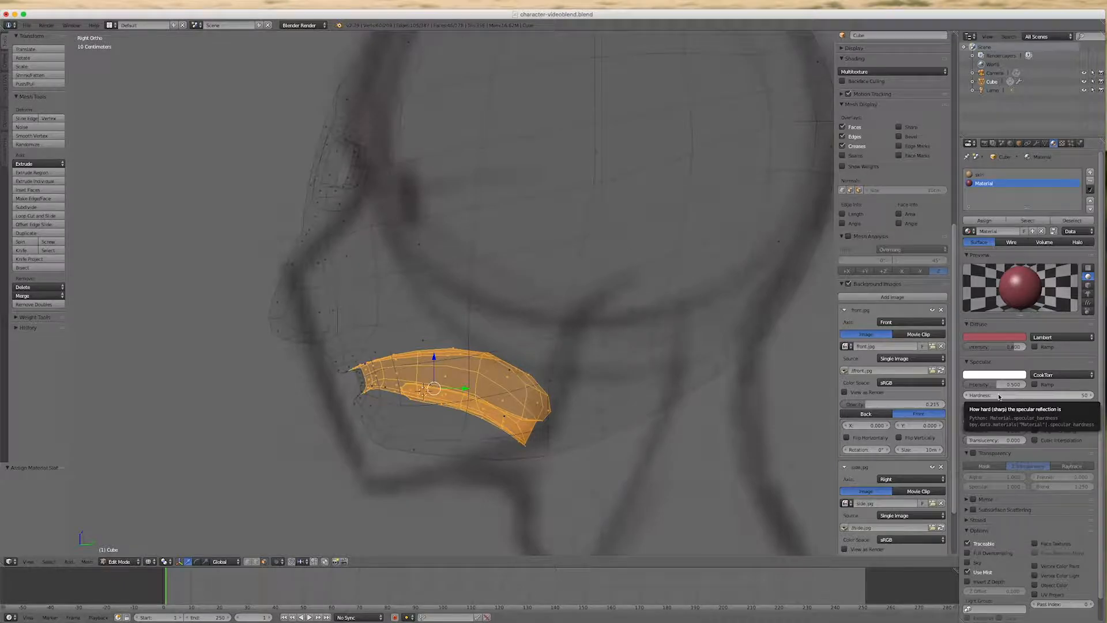
{"action": "mouse_move", "coordinate": [998, 397]}
{"action": "left_mouse_down"}
{"action": "mouse_move", "coordinate": [1029, 395]}
{"action": "mouse_move", "coordinate": [1011, 395]}
{"action": "left_mouse_up"}
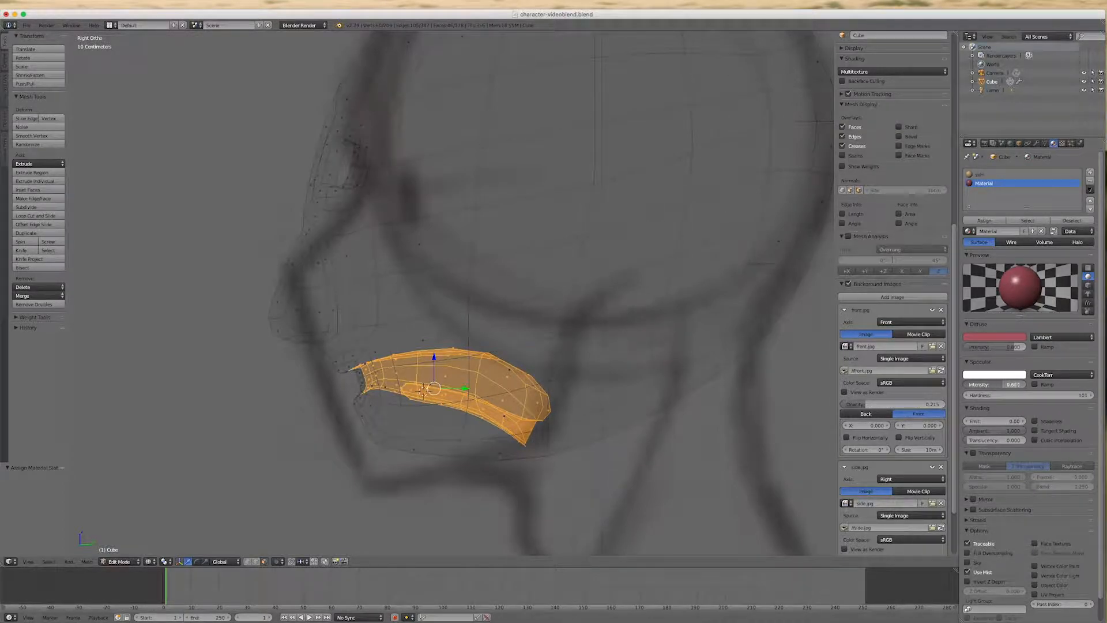
{"action": "left_click_drag", "start_coordinate": [1006, 384], "coordinate": [1026, 384]}
Step: Rename the red material to mouth and assign it to the selected mouth interior faces
{"action": "left_click", "coordinate": [991, 230]}
{"action": "type", "text": "ski"}
{"action": "key", "text": "Return"}
{"action": "left_click", "coordinate": [976, 224]}
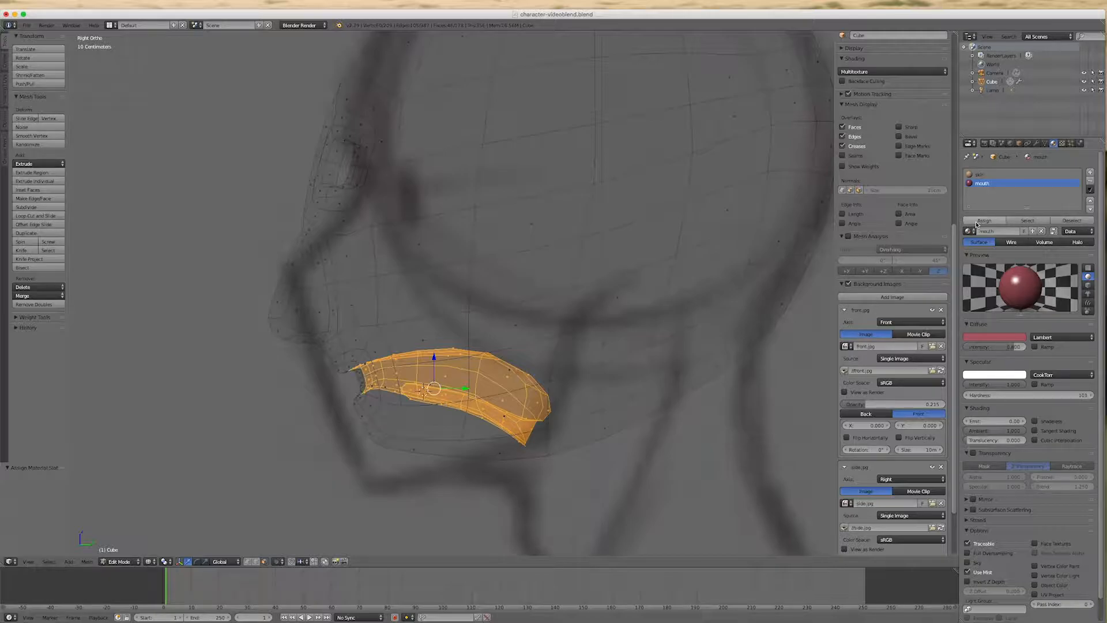
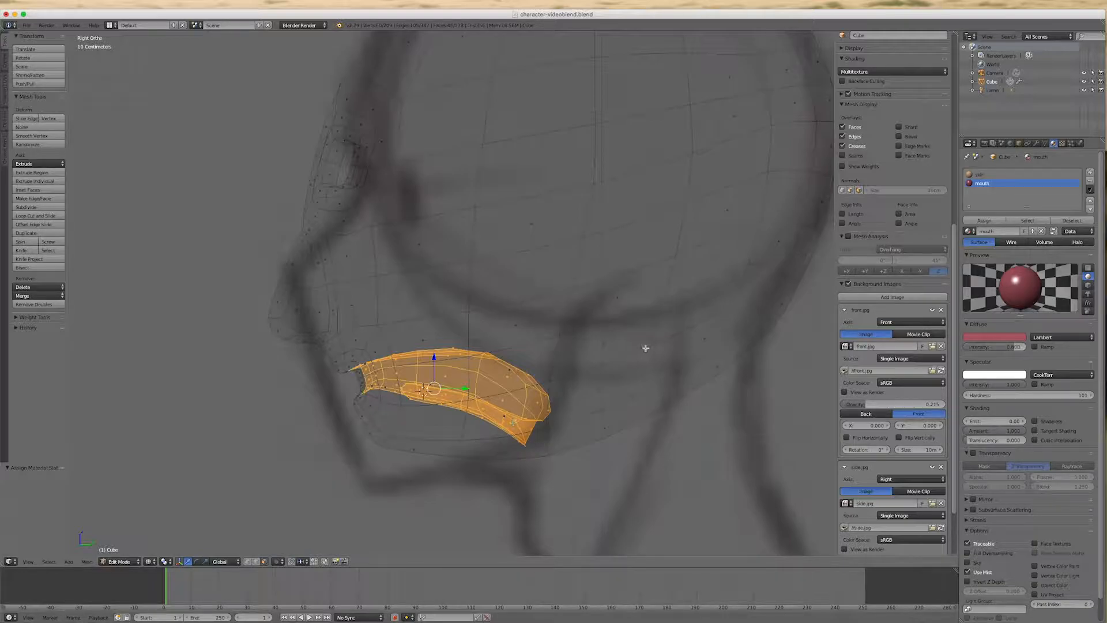
Step: Copy the mouth material's settings and paste them into a new material in a third slot
{"action": "left_click", "coordinate": [1091, 191]}
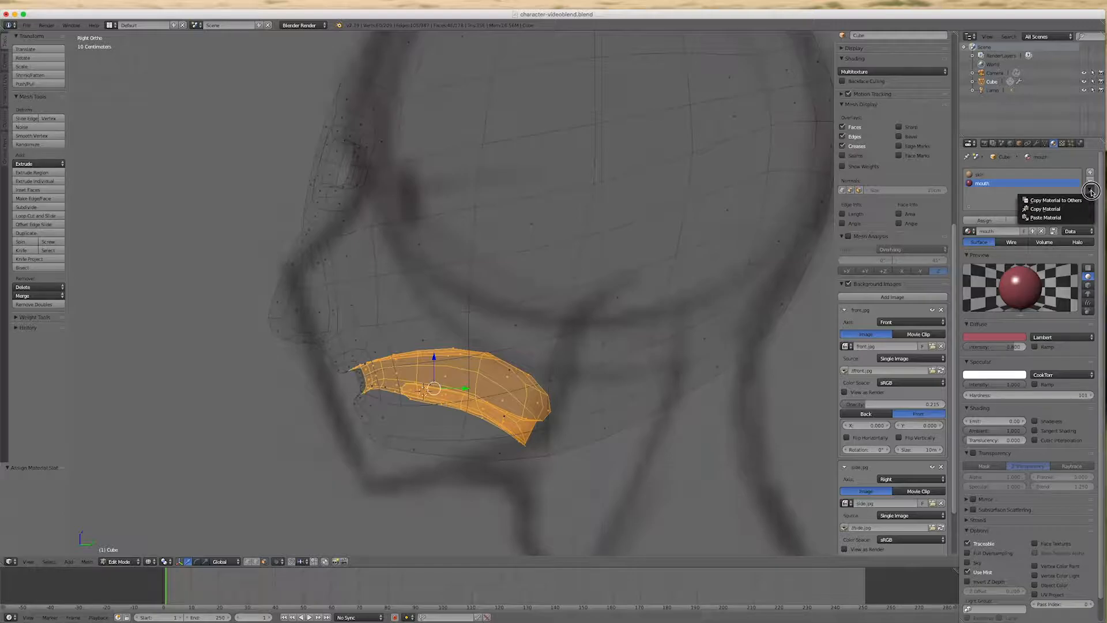
{"action": "left_click", "coordinate": [1061, 208]}
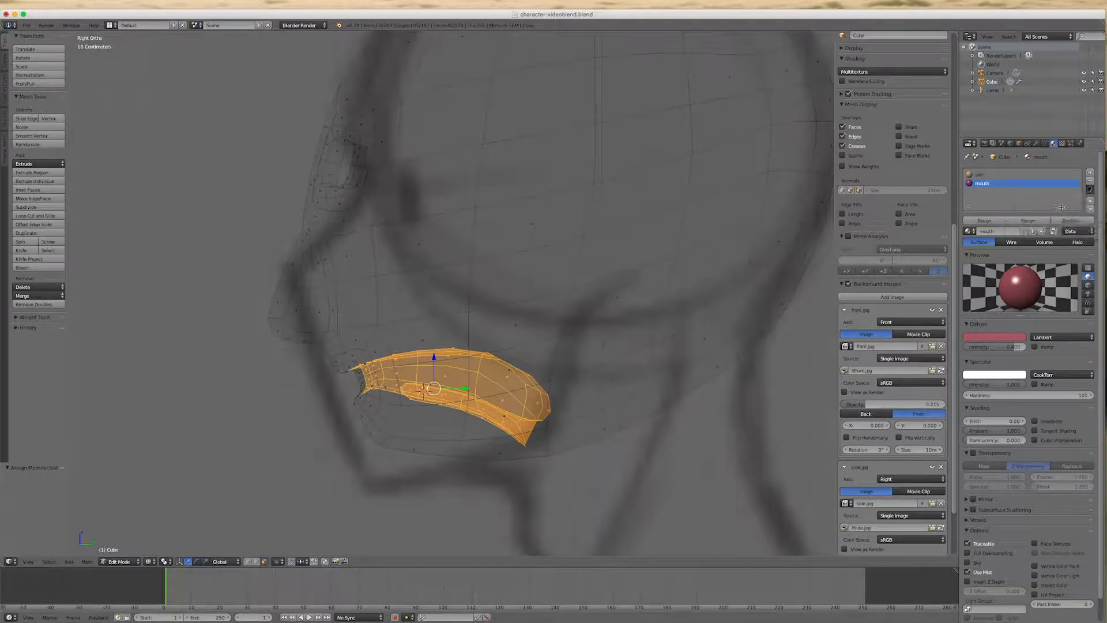
{"action": "left_click", "coordinate": [1089, 173]}
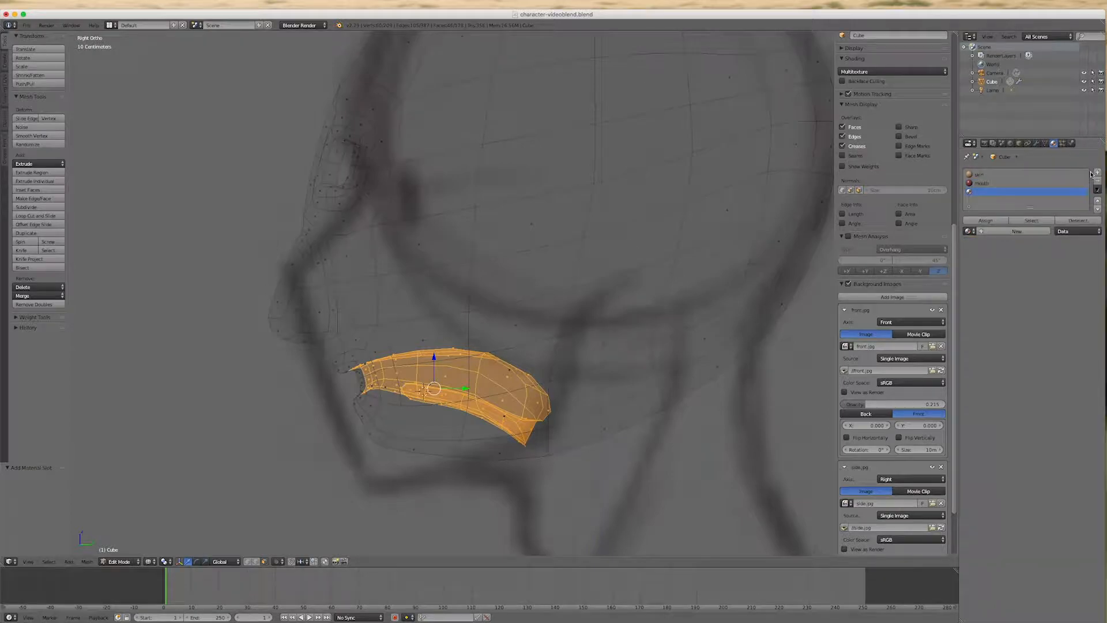
{"action": "left_click", "coordinate": [1015, 231]}
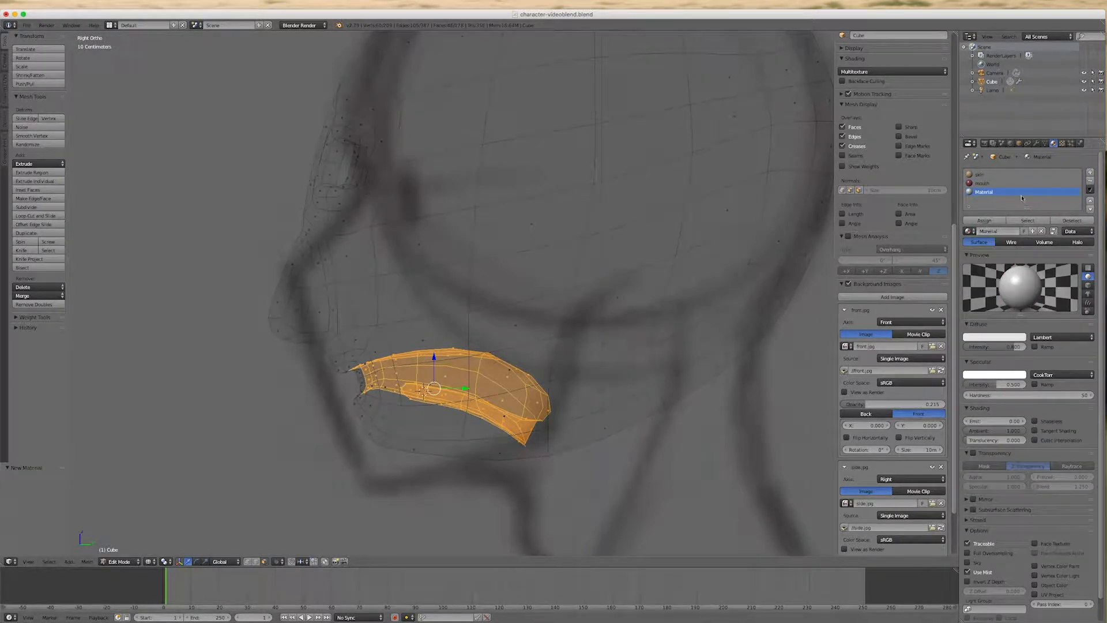
{"action": "left_click", "coordinate": [1090, 194]}
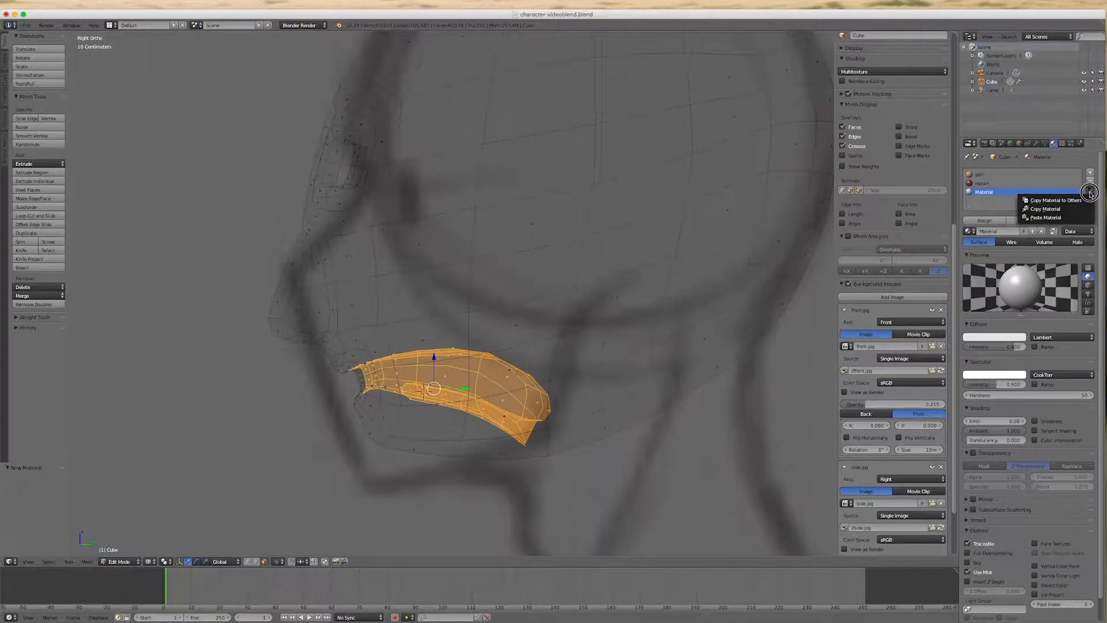
{"action": "left_click", "coordinate": [1068, 217]}
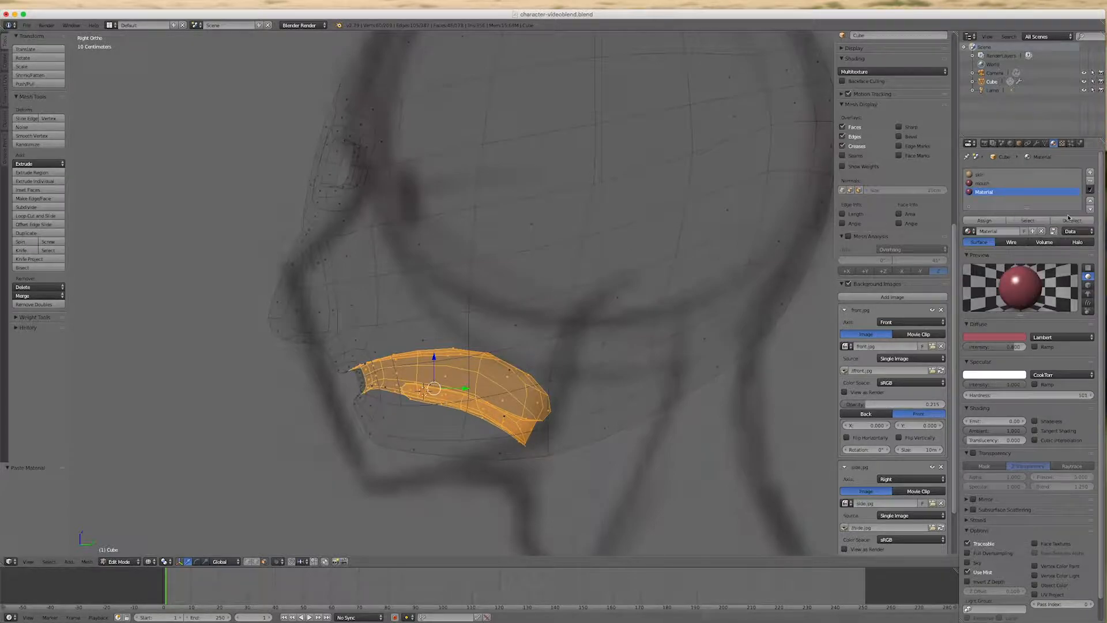
Step: Rename the pasted red material to tongue
{"action": "left_click", "coordinate": [996, 229]}
{"action": "type", "text": "tongue"}
{"action": "key", "text": "Return"}
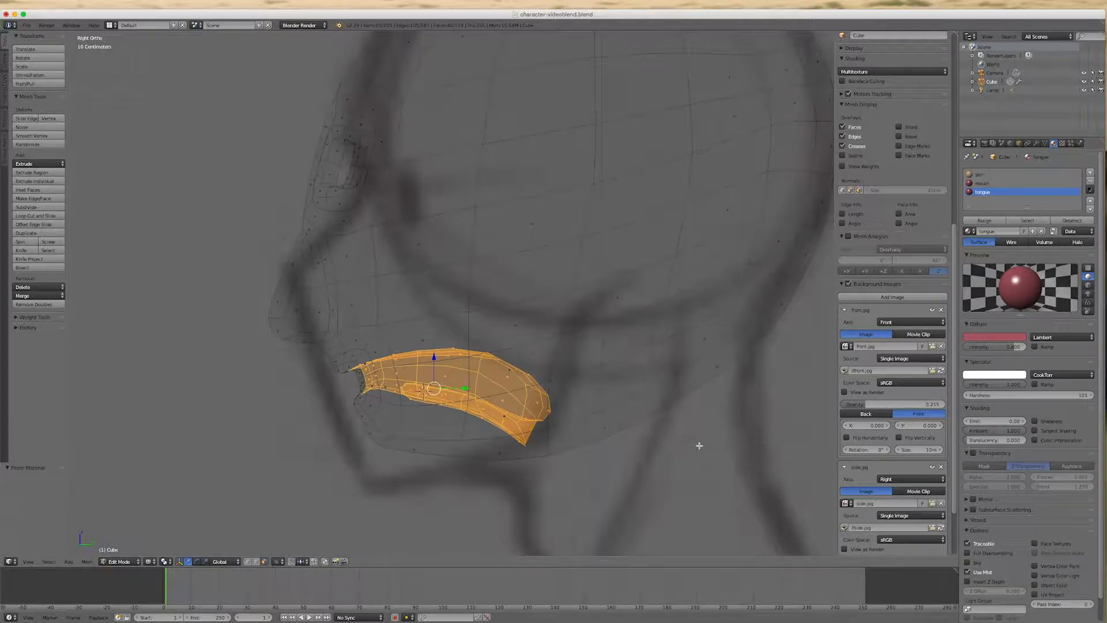
Step: Shrink the mouth interior face selection down towards the tongue and grow it back once to include the tongue's base
{"action": "key", "text": "ctrl+KP_Subtract"}
{"action": "key", "text": "ctrl+KP_Subtract"}
{"action": "key", "text": "ctrl+KP_Subtract"}
{"action": "key", "text": "ctrl+KP_Subtract"}
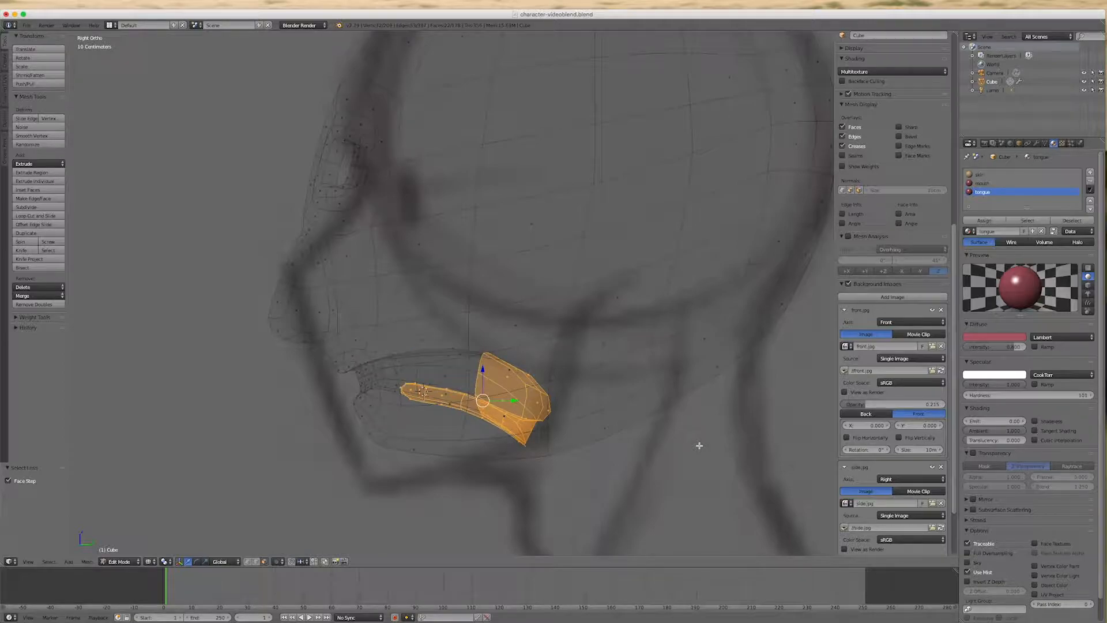
{"action": "key", "text": "ctrl+KP_Subtract"}
{"action": "key", "text": "ctrl+KP_Subtract"}
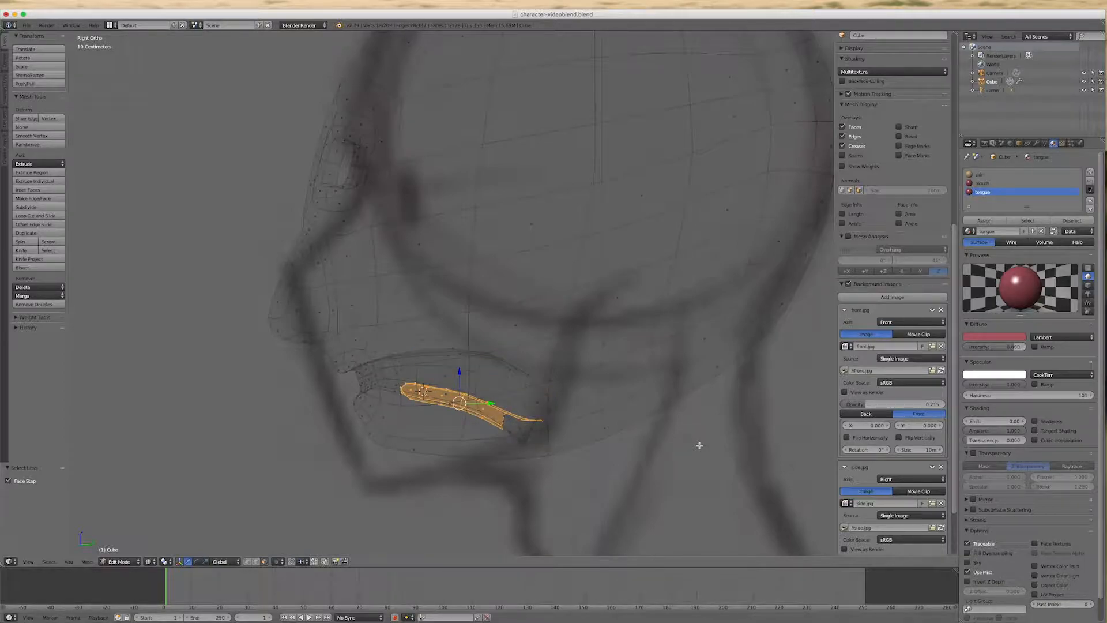
{"action": "key", "text": "ctrl+KP_Add"}
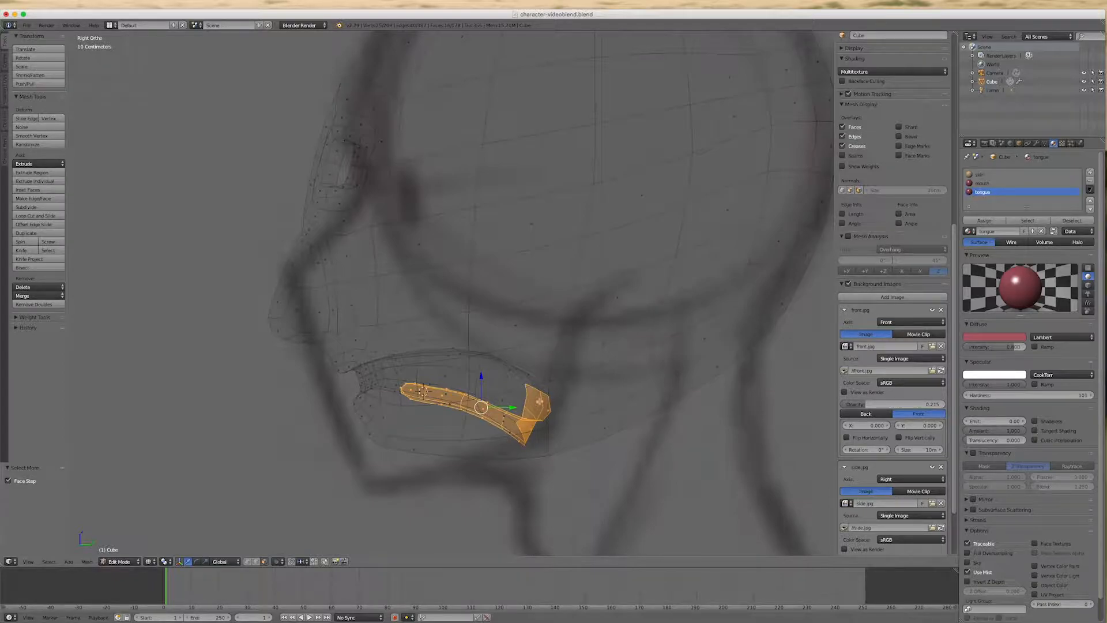
Step: Deselect the leftover mouth wall faces behind the tongue's base and assign the mouth material to the remaining tongue faces
{"action": "right_click", "coordinate": [537, 403], "text": "shift"}
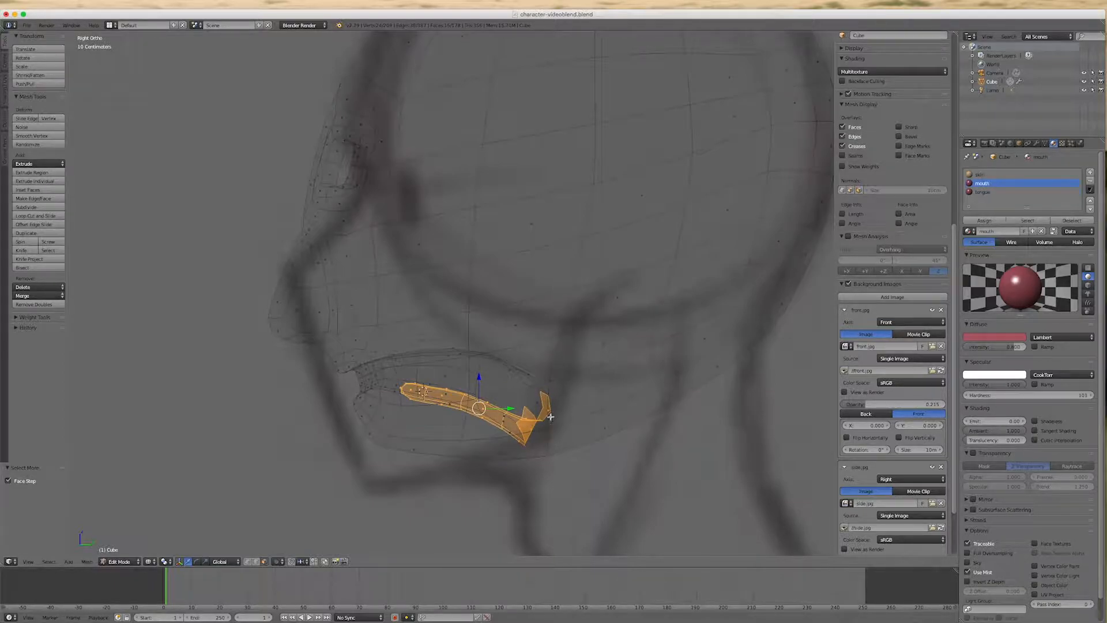
{"action": "right_click", "coordinate": [549, 410], "text": "shift"}
{"action": "key", "text": "KP_Decimal"}
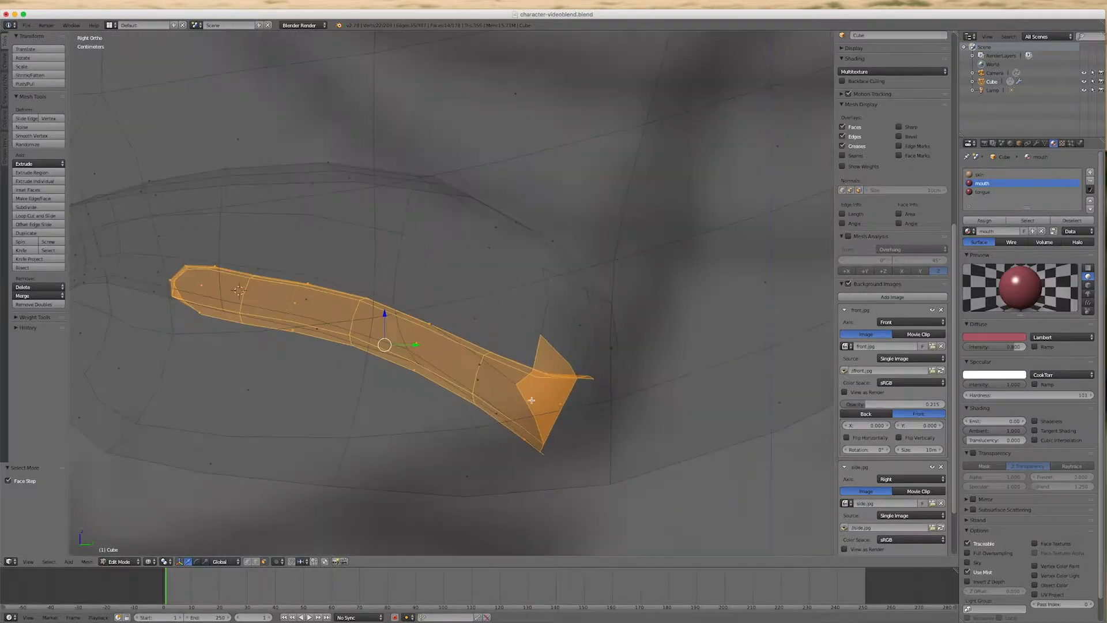
{"action": "middle_click_drag", "start_coordinate": [702, 396], "coordinate": [706, 428]}
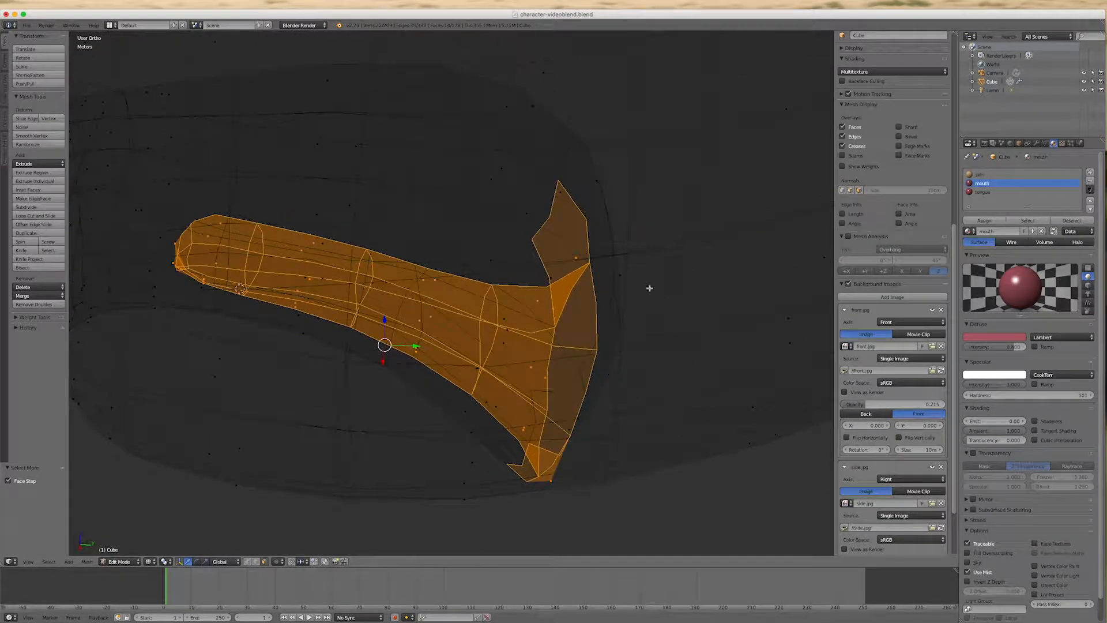
{"action": "right_click", "coordinate": [569, 247], "text": "shift"}
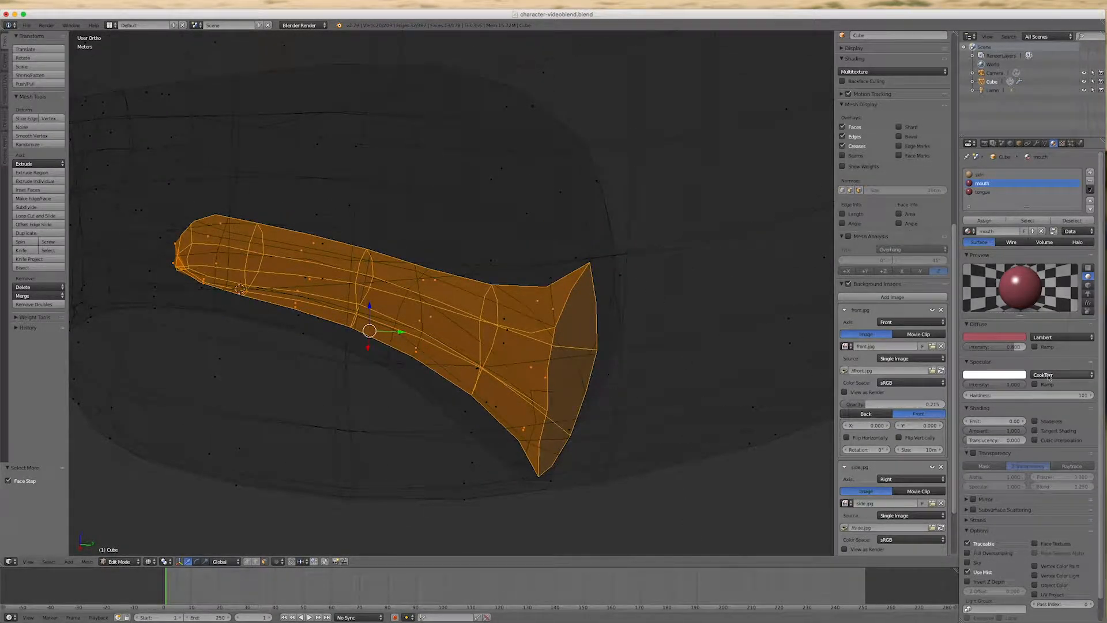
{"action": "left_click", "coordinate": [985, 220]}
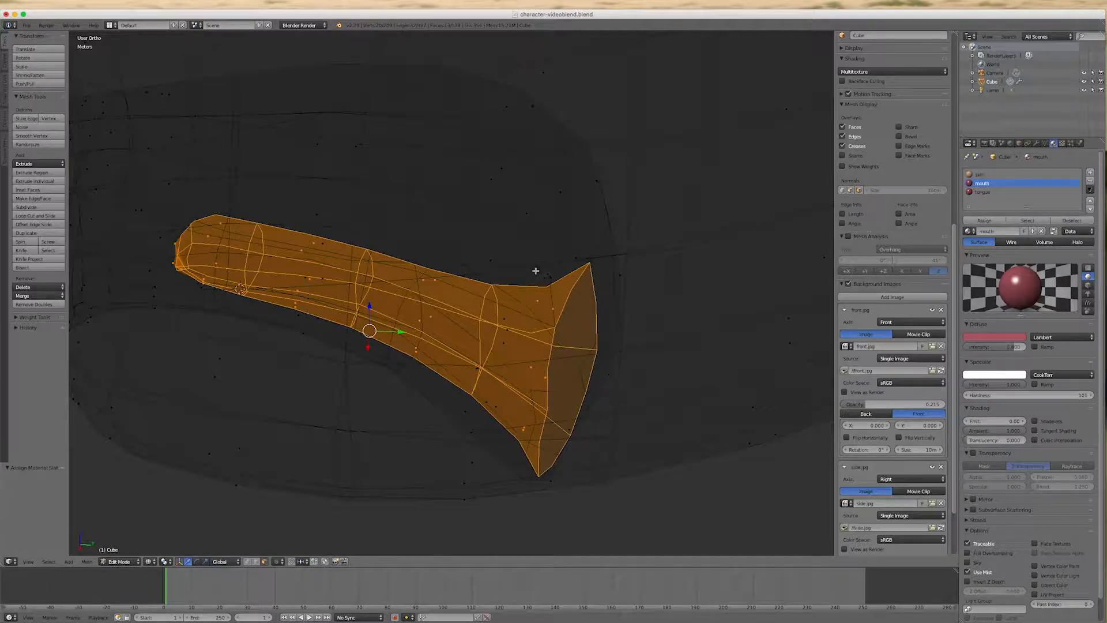
Step: Show the head in solid shading, select only the linked tongue faces and assign the tongue material to them
{"action": "scroll", "coordinate": [498, 259], "scroll_direction": "down", "scroll_amount": 3}
{"action": "scroll", "coordinate": [498, 260], "scroll_direction": "down", "scroll_amount": 2}
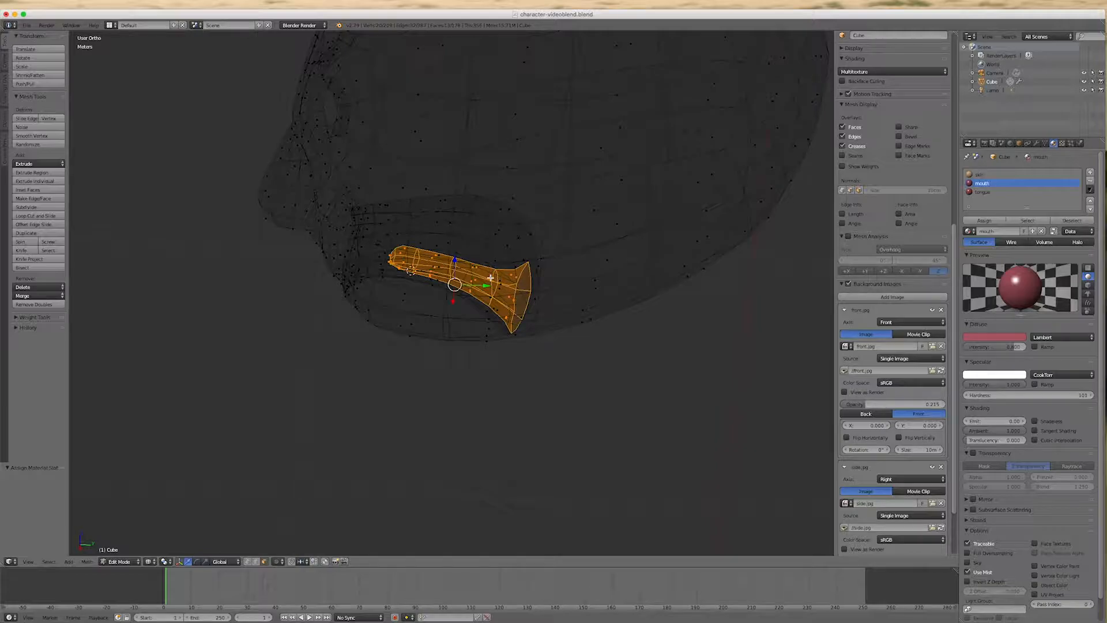
{"action": "key", "text": "z"}
{"action": "middle_click_drag", "start_coordinate": [486, 301], "coordinate": [565, 276]}
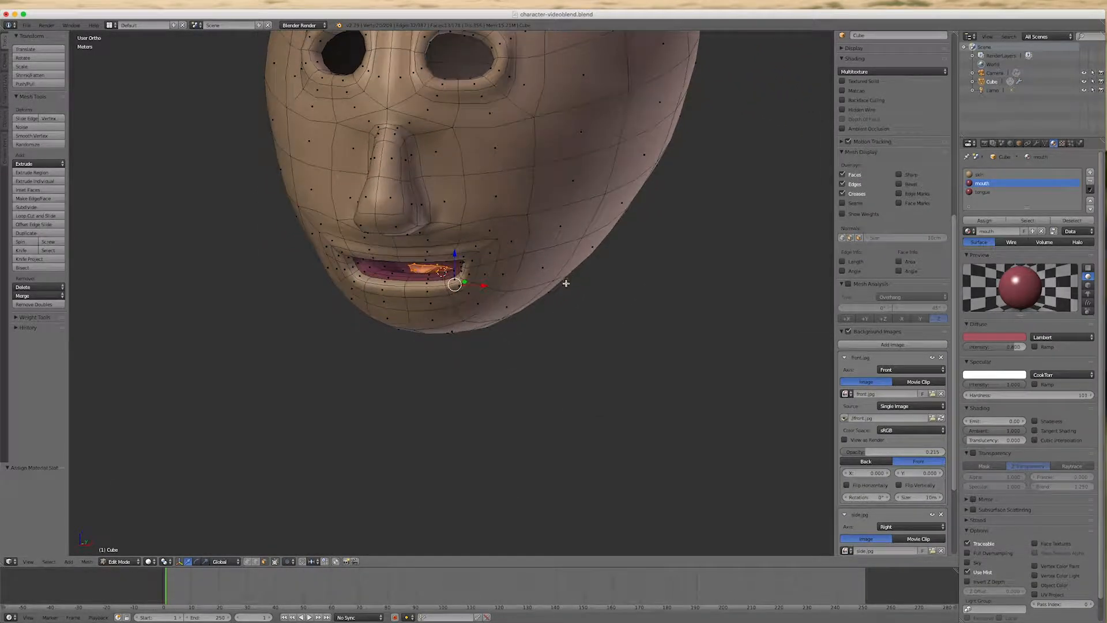
{"action": "key", "text": "a"}
{"action": "scroll", "coordinate": [426, 286], "scroll_direction": "down", "scroll_amount": 2}
{"action": "scroll", "coordinate": [425, 288], "scroll_direction": "up", "scroll_amount": 6}
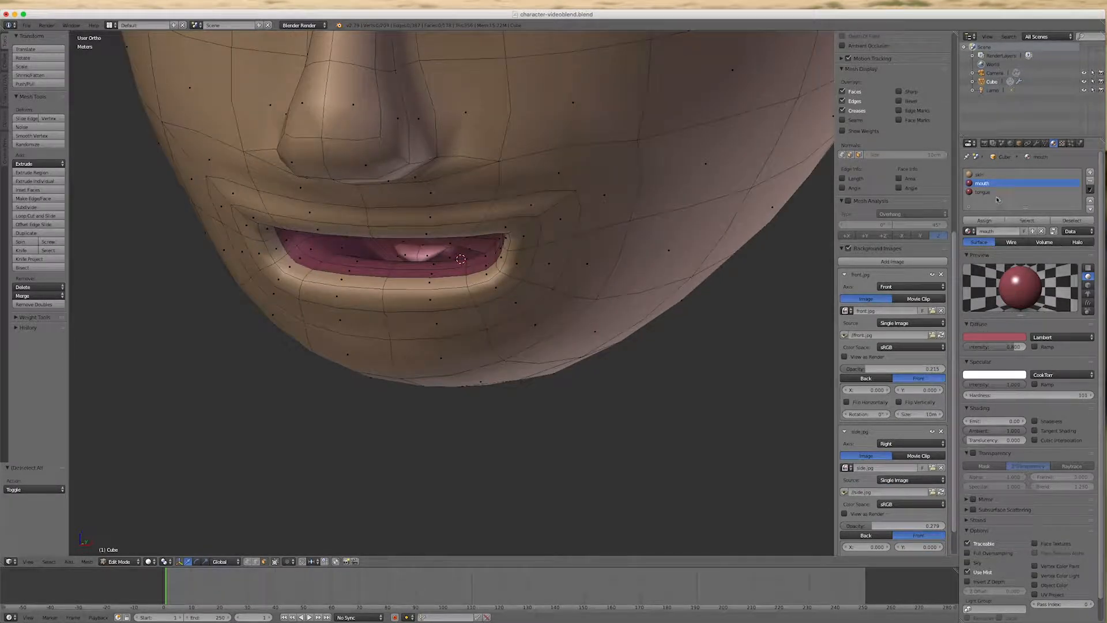
{"action": "left_click", "coordinate": [985, 191]}
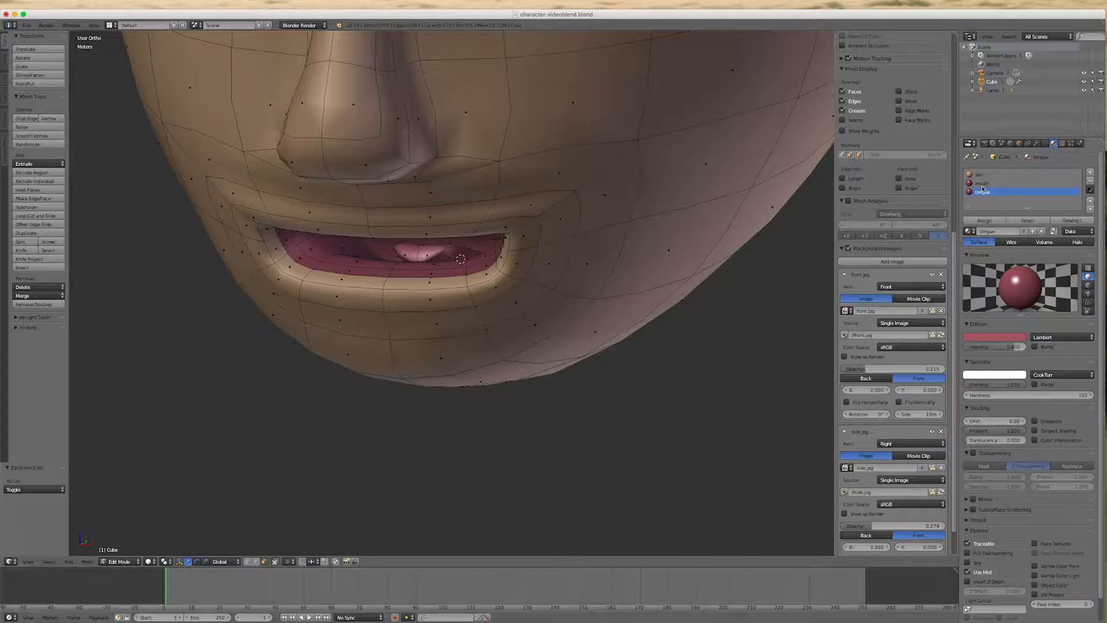
{"action": "left_click", "coordinate": [1026, 222]}
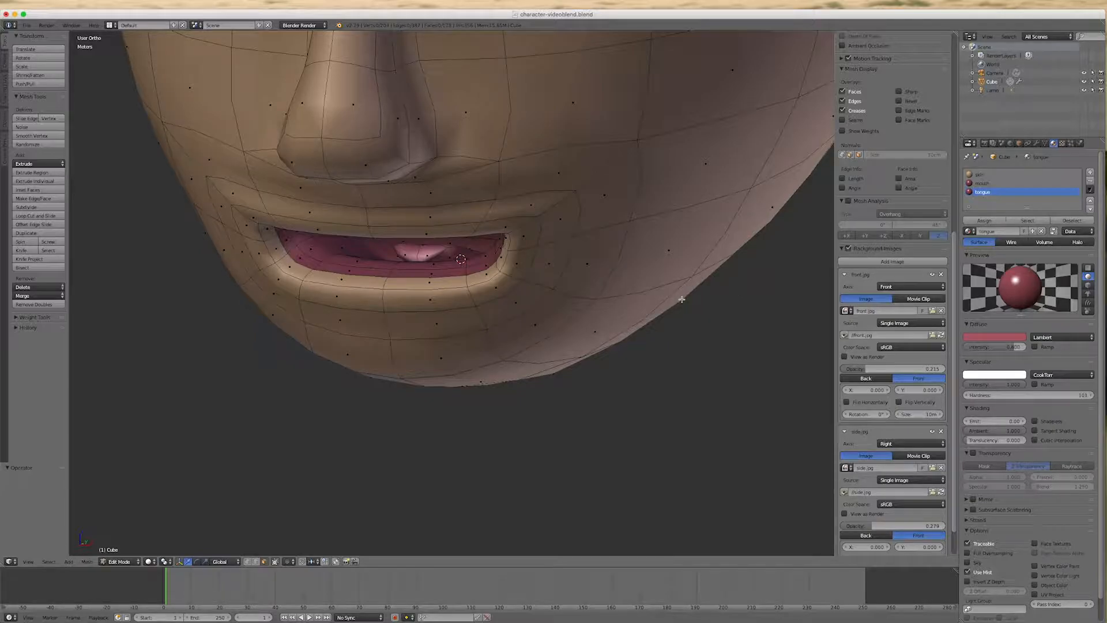
{"action": "key", "text": "l"}
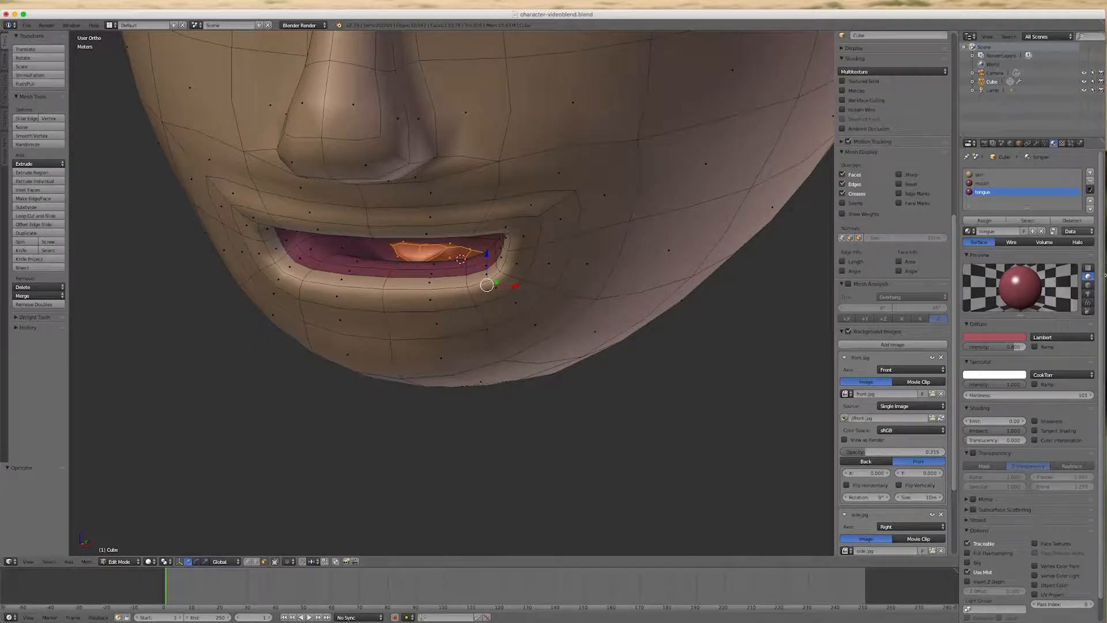
{"action": "left_click", "coordinate": [985, 221]}
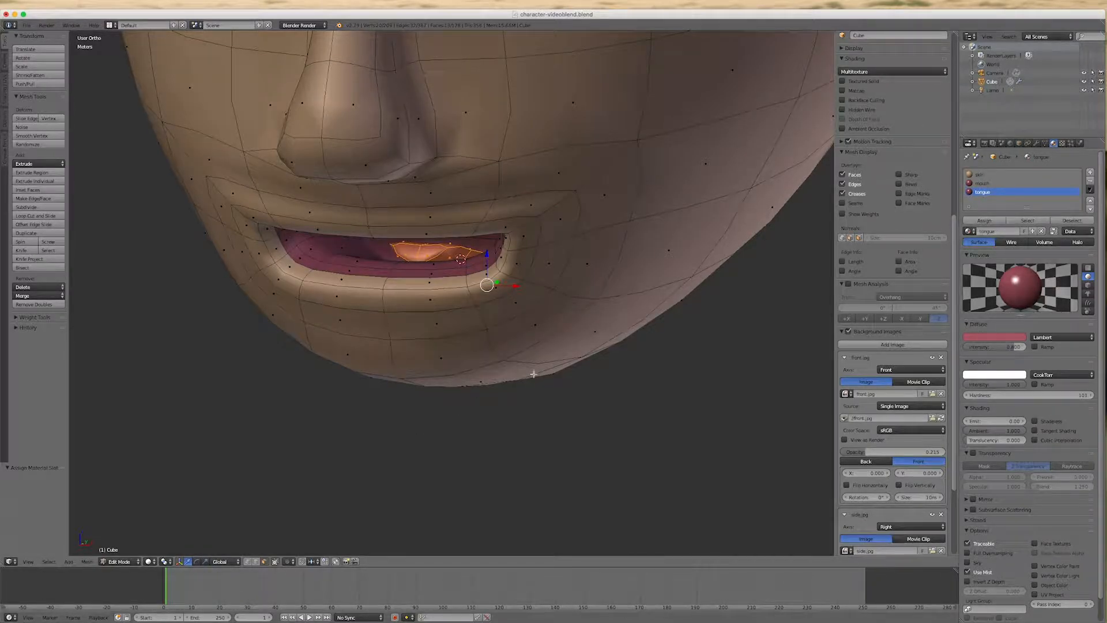
Step: Check the tongue assignment by clearing the selection and selecting the faces that use the tongue material
{"action": "key", "text": "a"}
{"action": "scroll", "coordinate": [893, 323], "scroll_direction": "down", "scroll_amount": 4}
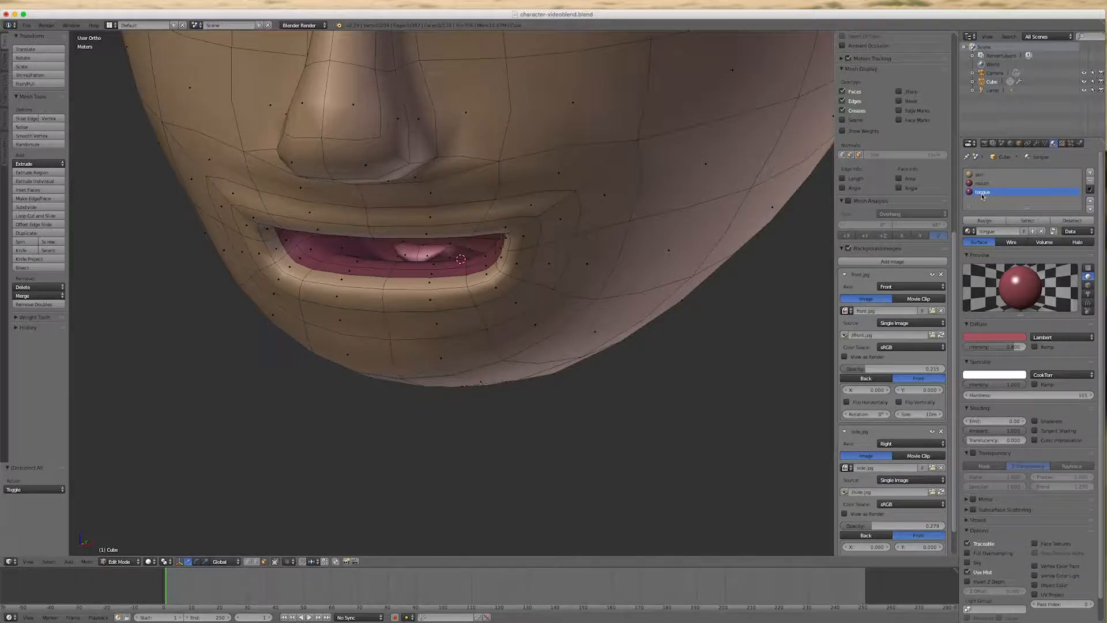
{"action": "left_click", "coordinate": [1018, 220]}
{"action": "scroll", "coordinate": [893, 288], "scroll_direction": "up", "scroll_amount": 4}
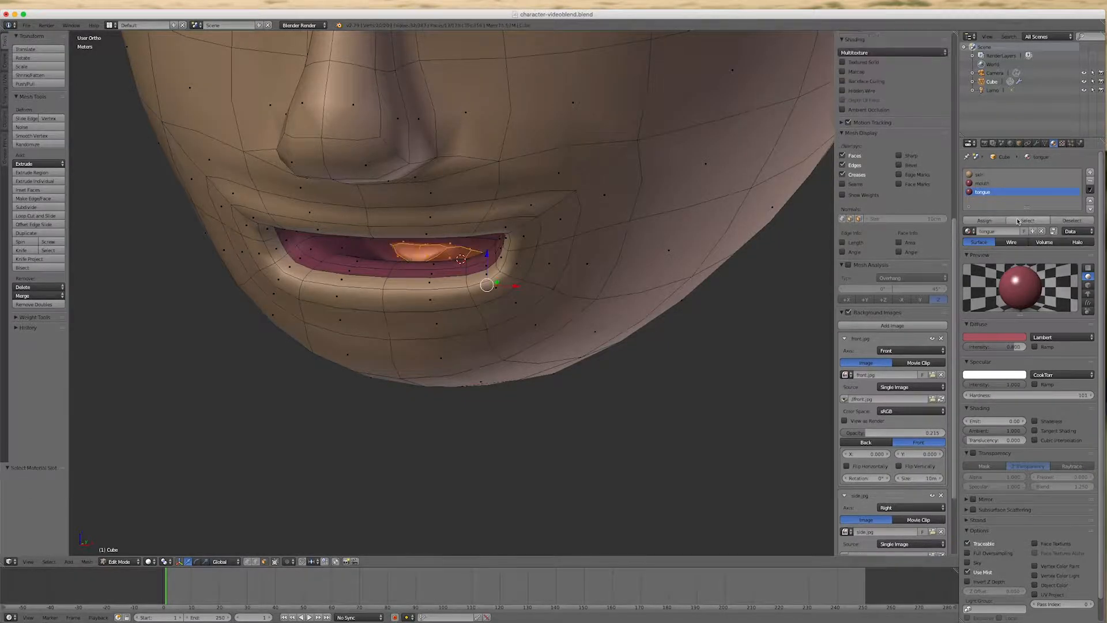
{"action": "middle_click_drag", "start_coordinate": [552, 355], "coordinate": [479, 355]}
{"action": "scroll", "coordinate": [467, 357], "scroll_direction": "down", "scroll_amount": 1}
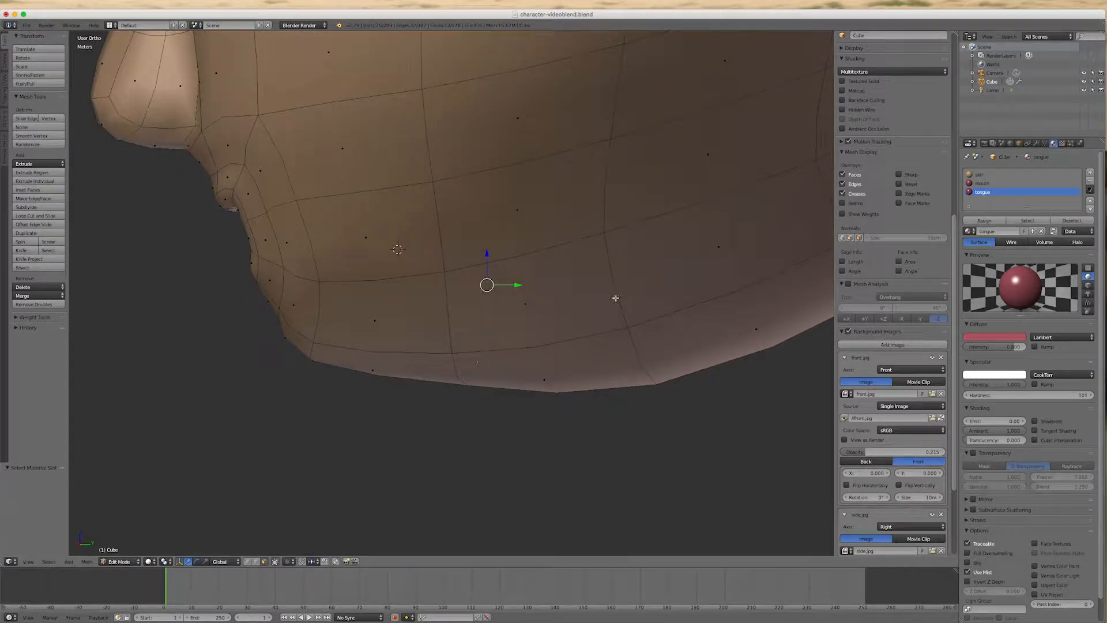
{"action": "scroll", "coordinate": [347, 321], "scroll_direction": "down", "scroll_amount": 5}
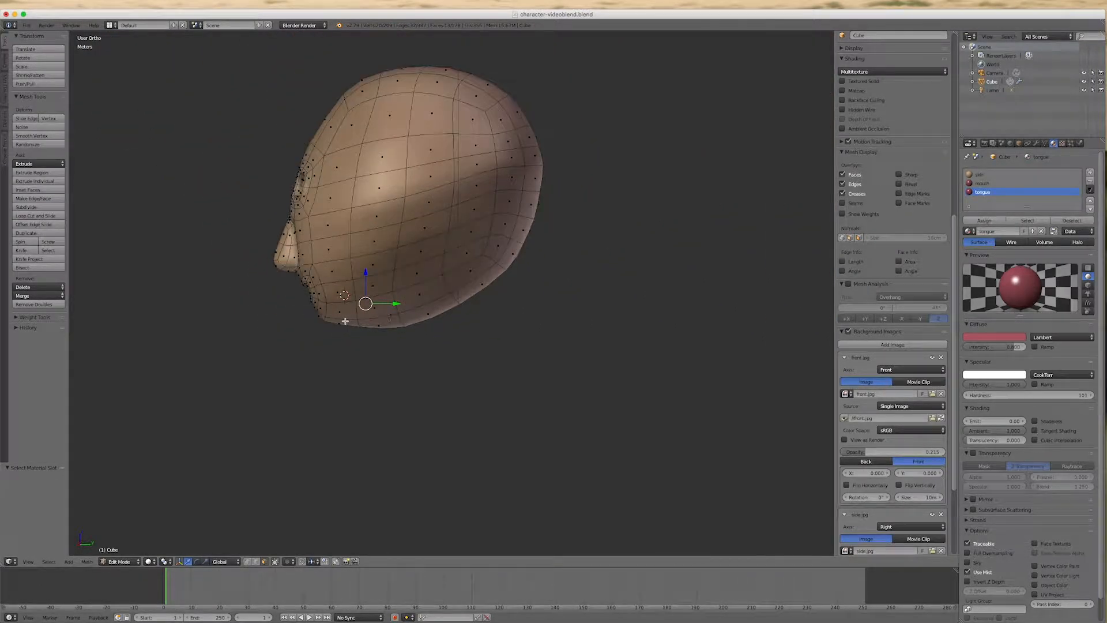
Step: Return to the front view of the head and save the file
{"action": "key", "text": "KP_1"}
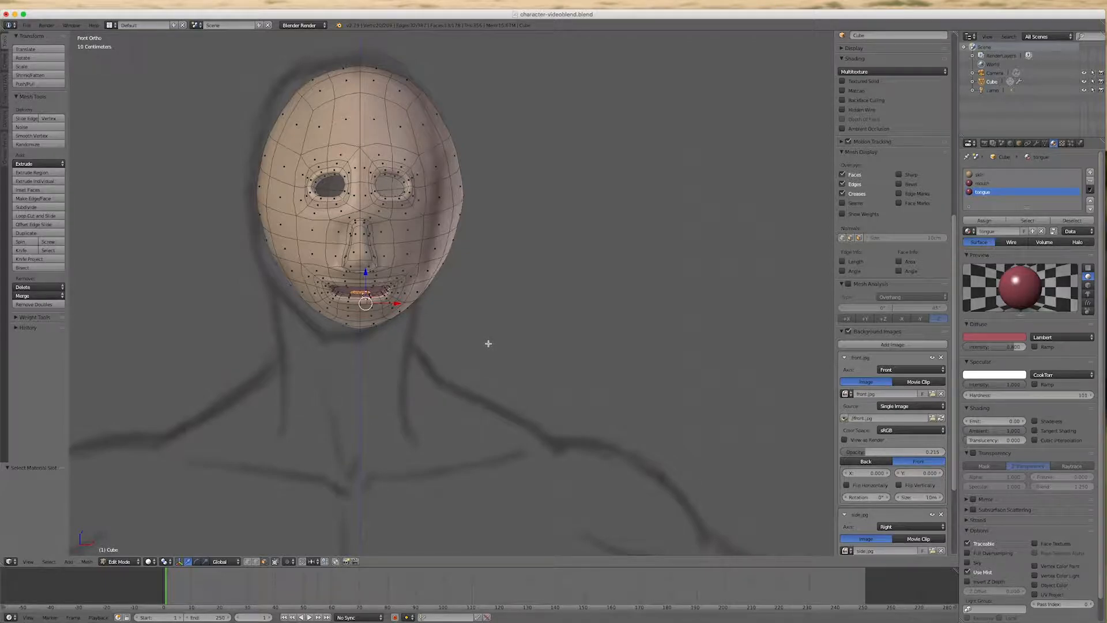
{"action": "left_click", "coordinate": [26, 25]}
{"action": "left_click", "coordinate": [37, 90]}
{"action": "scroll", "coordinate": [432, 248], "scroll_direction": "up", "scroll_amount": 5}
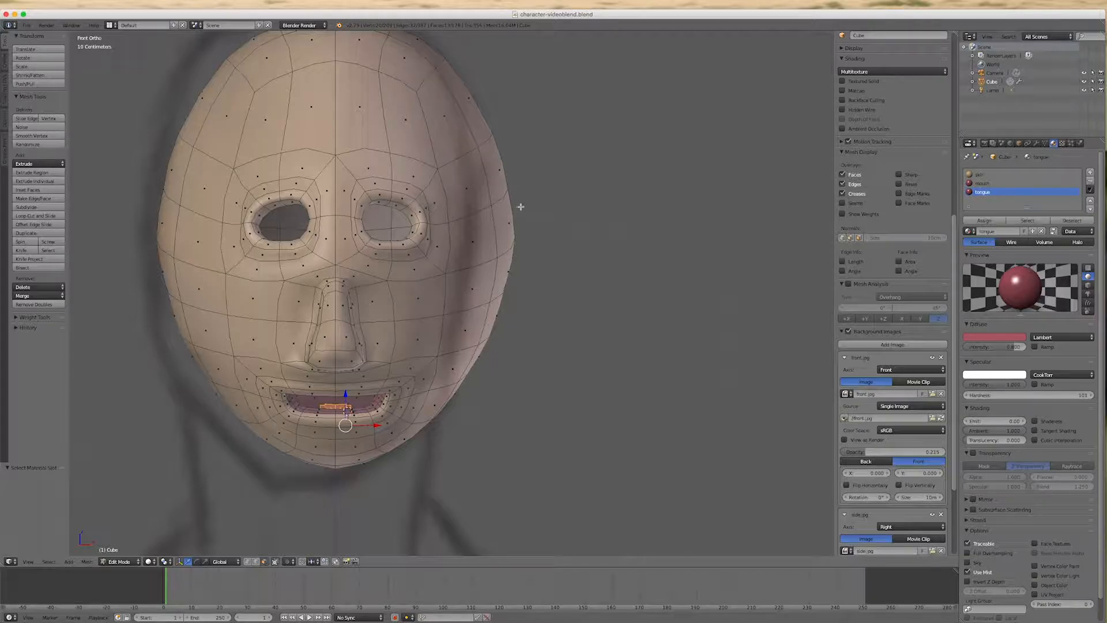
Step: Deselect all faces and place the 3D cursor beside the head at eye height
{"action": "key", "text": "a"}
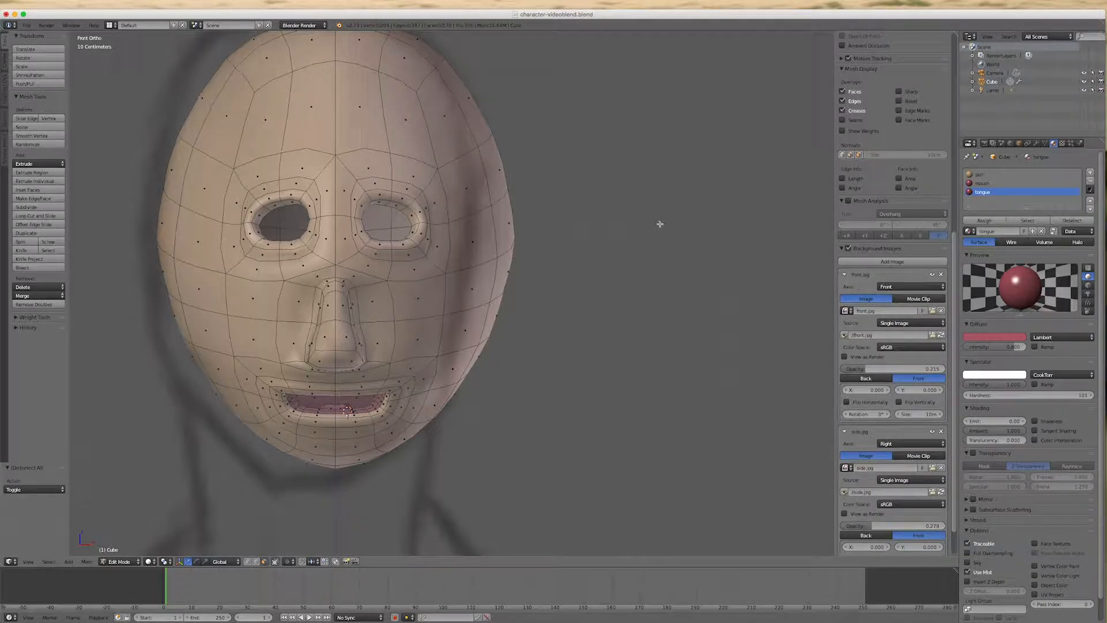
{"action": "middle_click_drag", "start_coordinate": [660, 224], "coordinate": [659, 224]}
{"action": "left_click", "coordinate": [69, 562]}
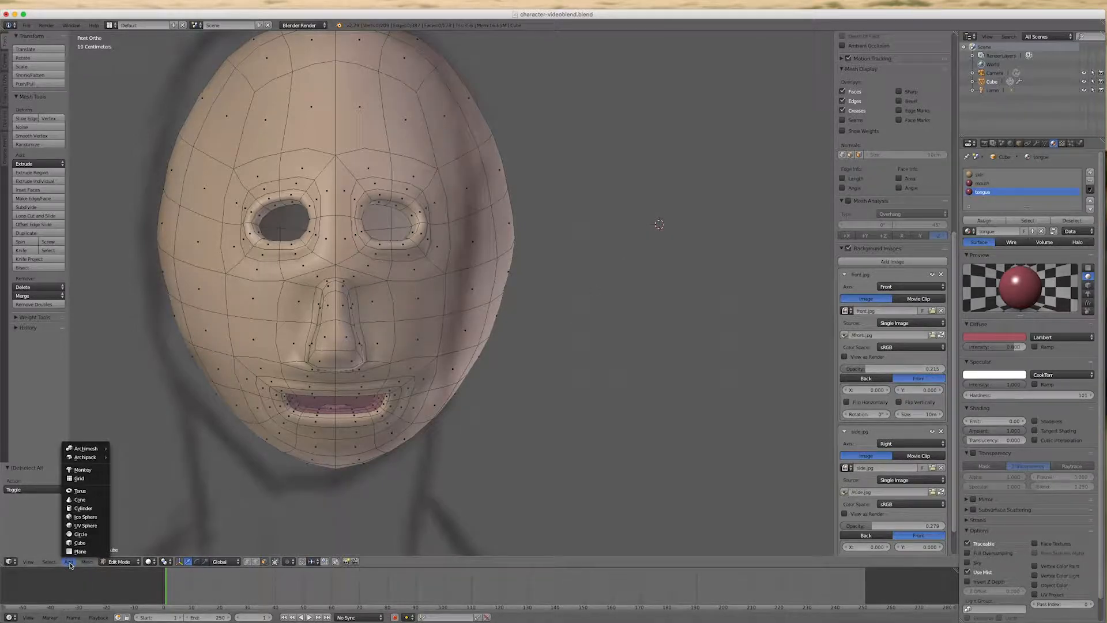
{"action": "left_click", "coordinate": [96, 525]}
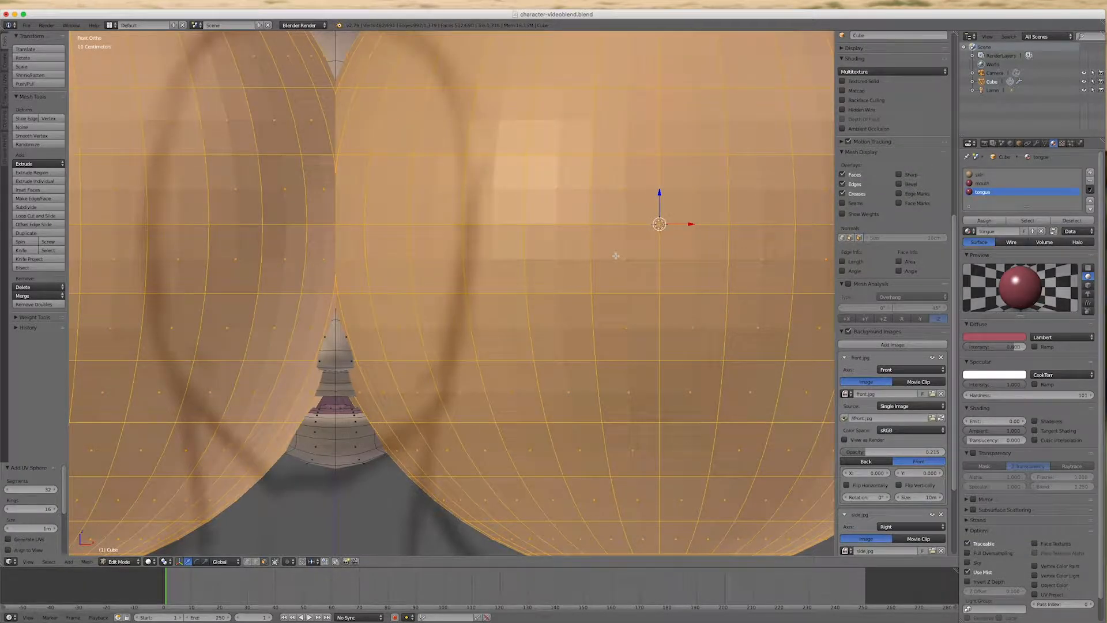
{"action": "key", "text": "ctrl+z"}
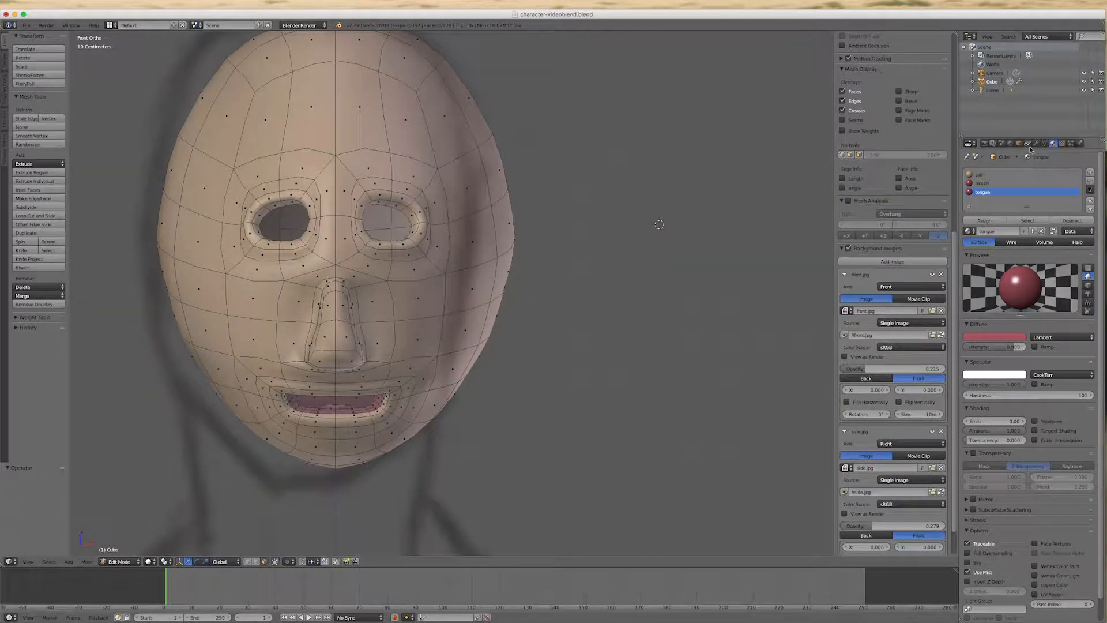
Step: Turn off Clipping in the head's Mirror modifier
{"action": "left_click", "coordinate": [1037, 143]}
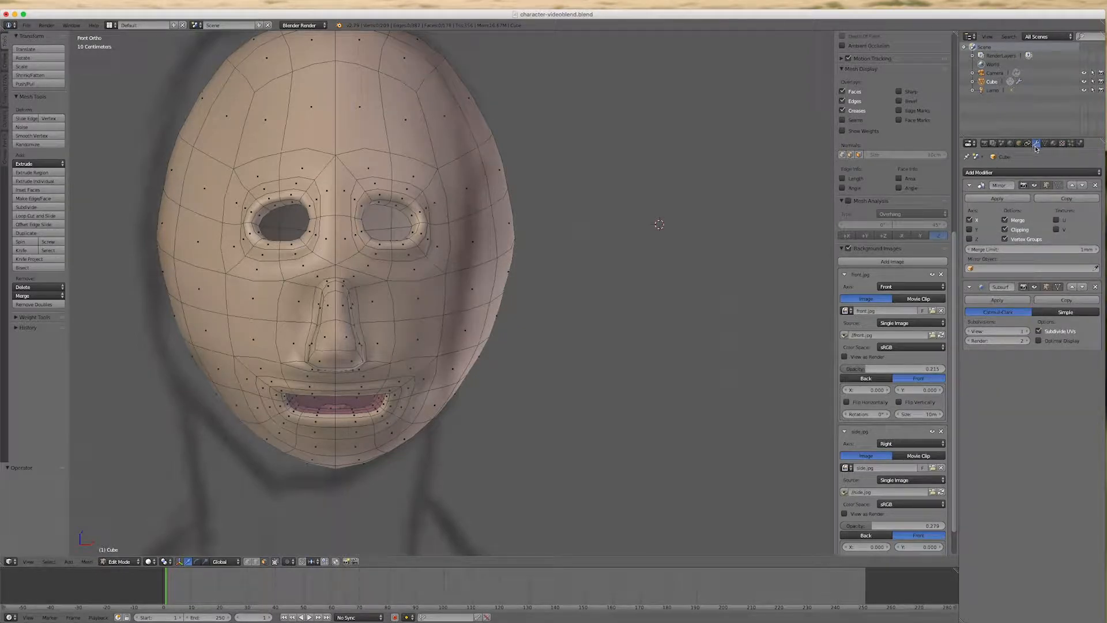
{"action": "left_click", "coordinate": [1006, 229]}
{"action": "scroll", "coordinate": [507, 349], "scroll_direction": "down", "scroll_amount": 5}
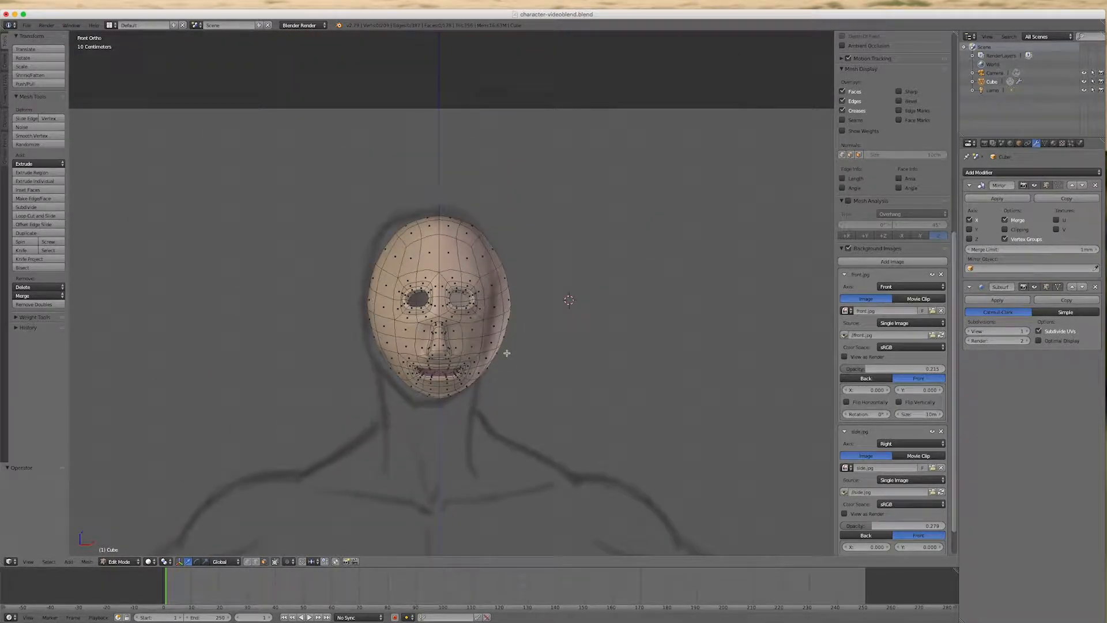
{"action": "left_click", "coordinate": [68, 566]}
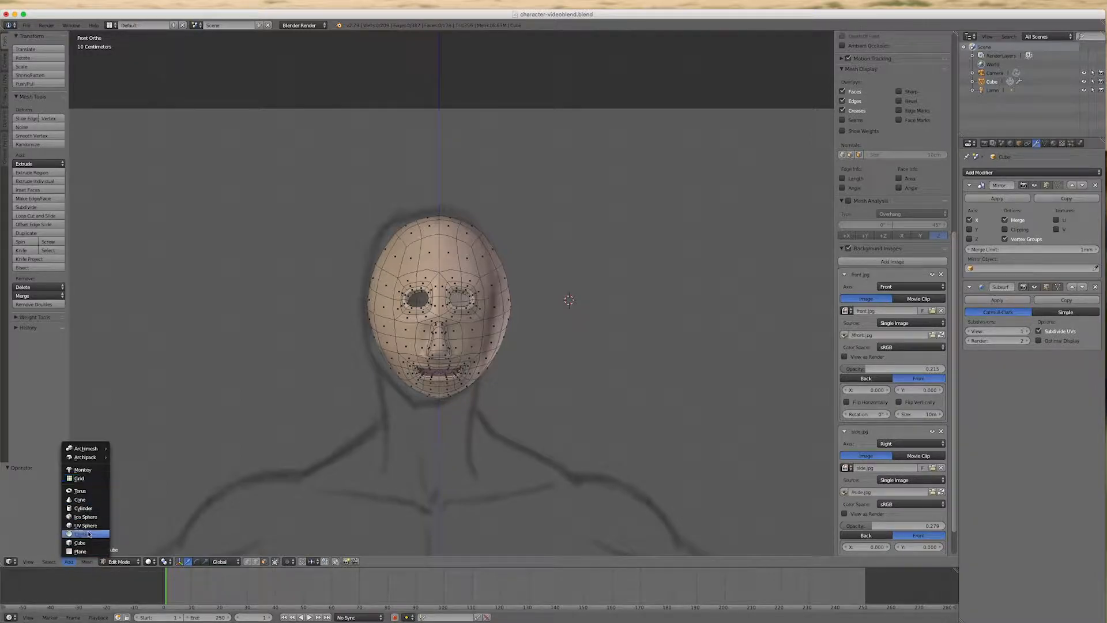
{"action": "left_click", "coordinate": [85, 526]}
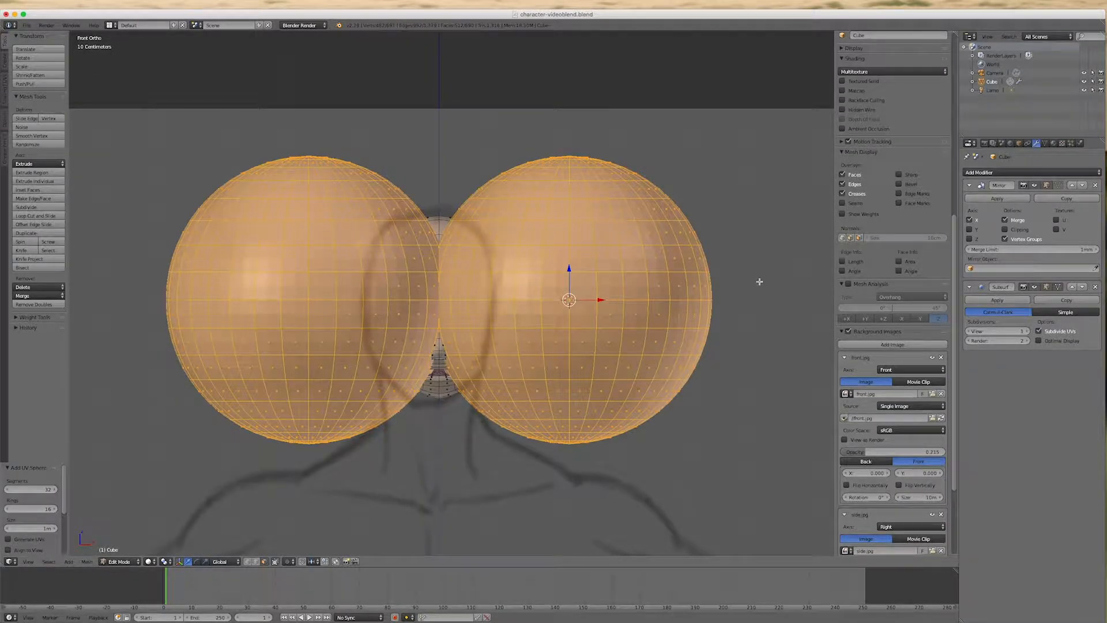
{"action": "key", "text": "ctrl+z"}
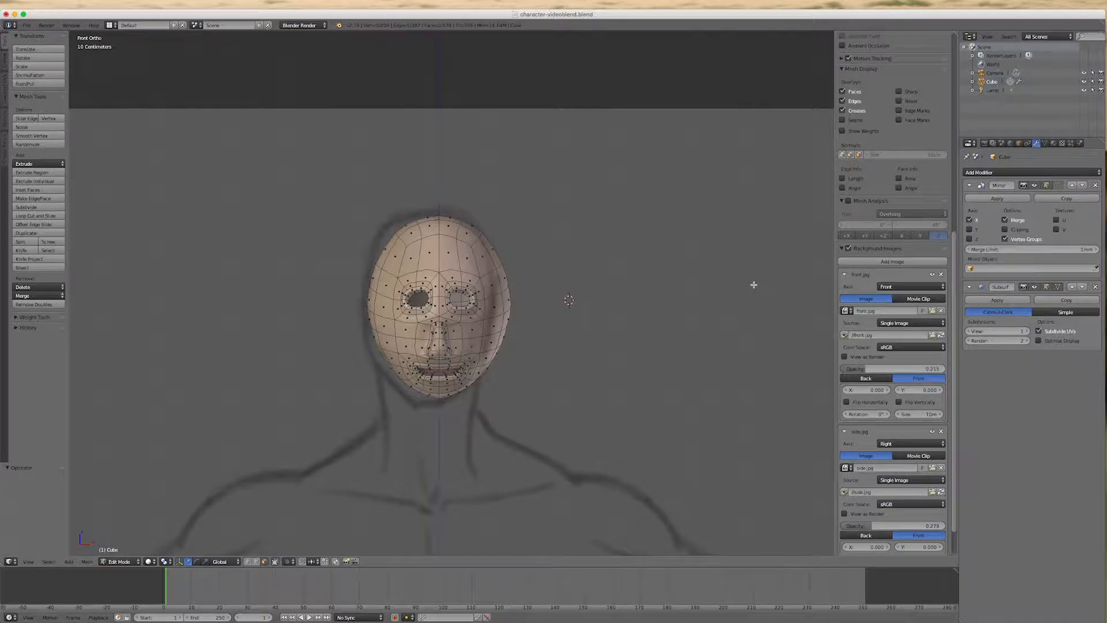
Step: Add a UV sphere at the 3D cursor beside the head and scale it uniformly to about 0.378
{"action": "key", "text": "shift+a"}
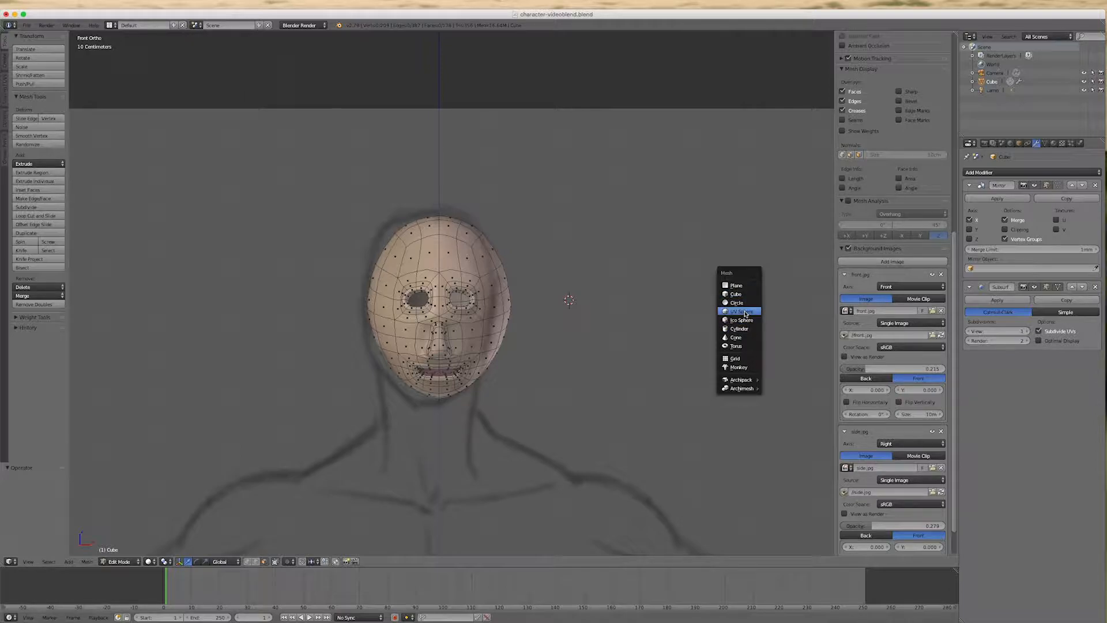
{"action": "left_click", "coordinate": [742, 311]}
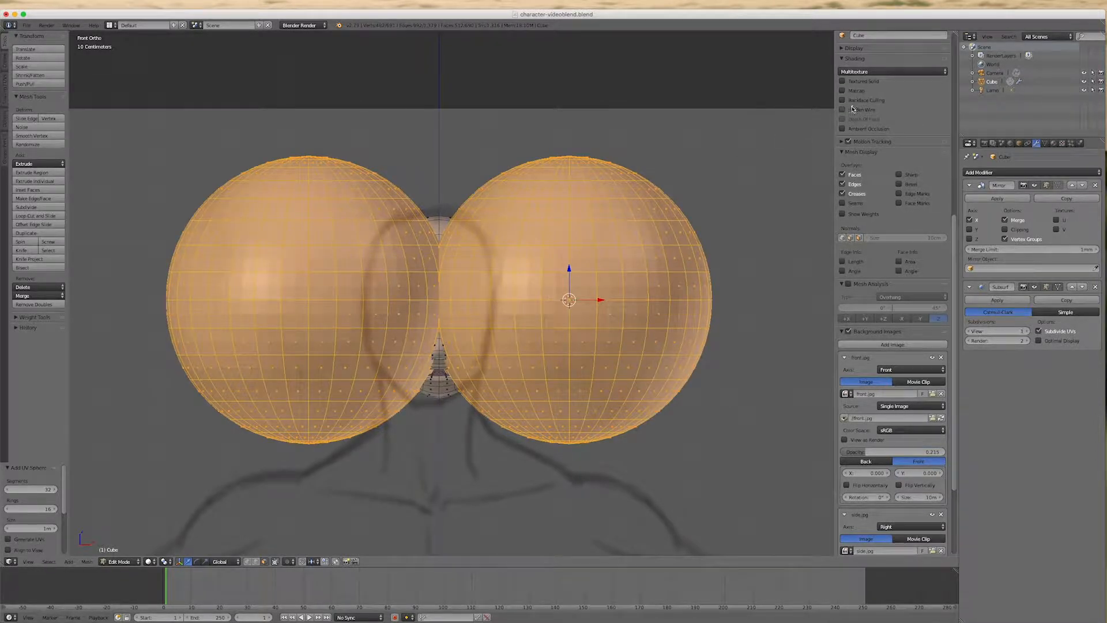
{"action": "key", "text": "s"}
{"action": "left_click", "coordinate": [665, 257]}
{"action": "key", "text": "KP_3"}
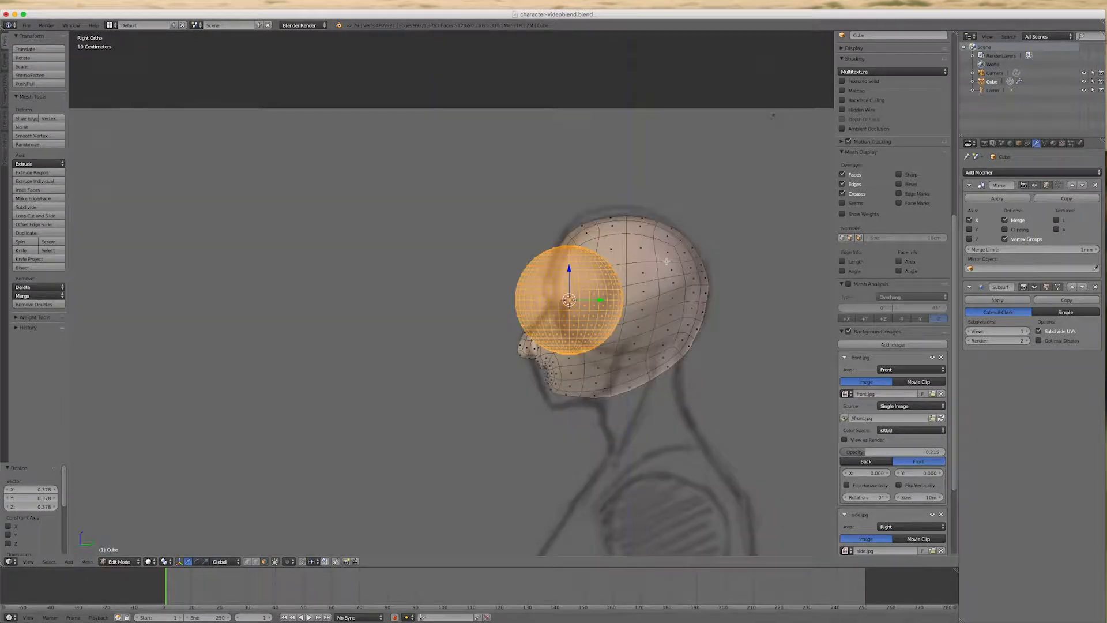
{"action": "scroll", "coordinate": [598, 329], "scroll_direction": "down", "scroll_amount": 2}
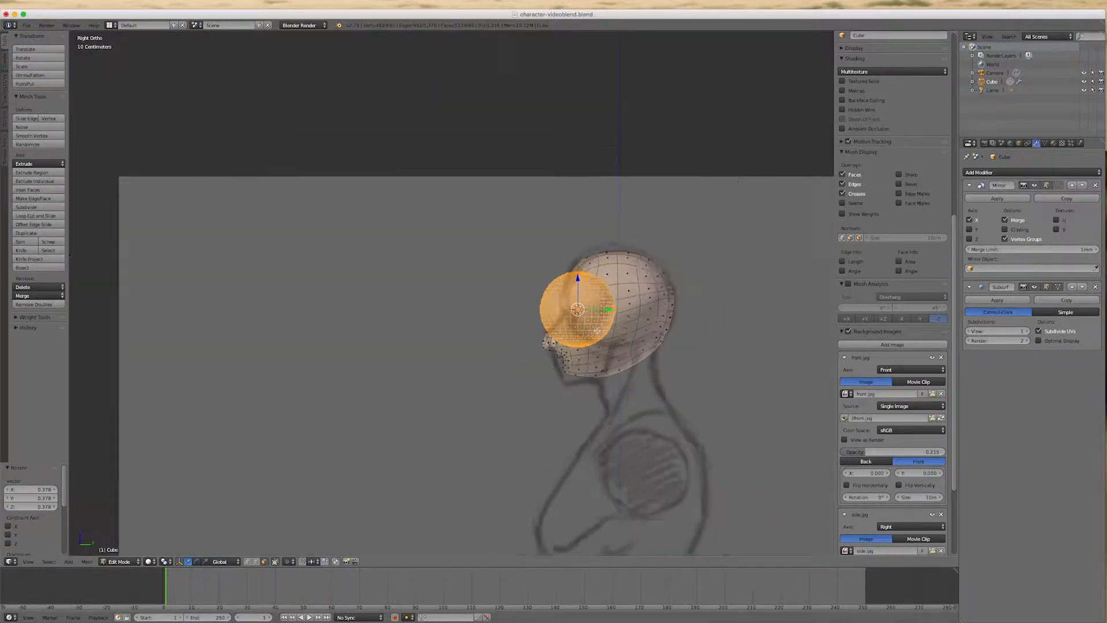
{"action": "key", "text": "KP_Decimal"}
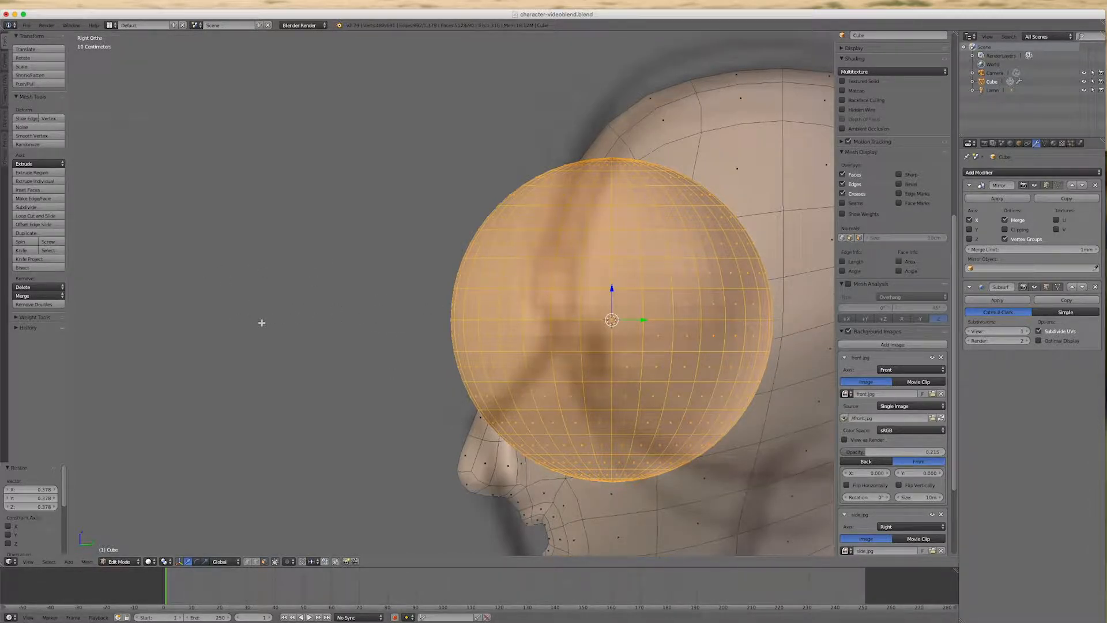
Step: Rotate the eyeball sphere 90° in the side view so its pole faces the front of the head
{"action": "type", "text": "r90"}
{"action": "key", "text": "Return"}
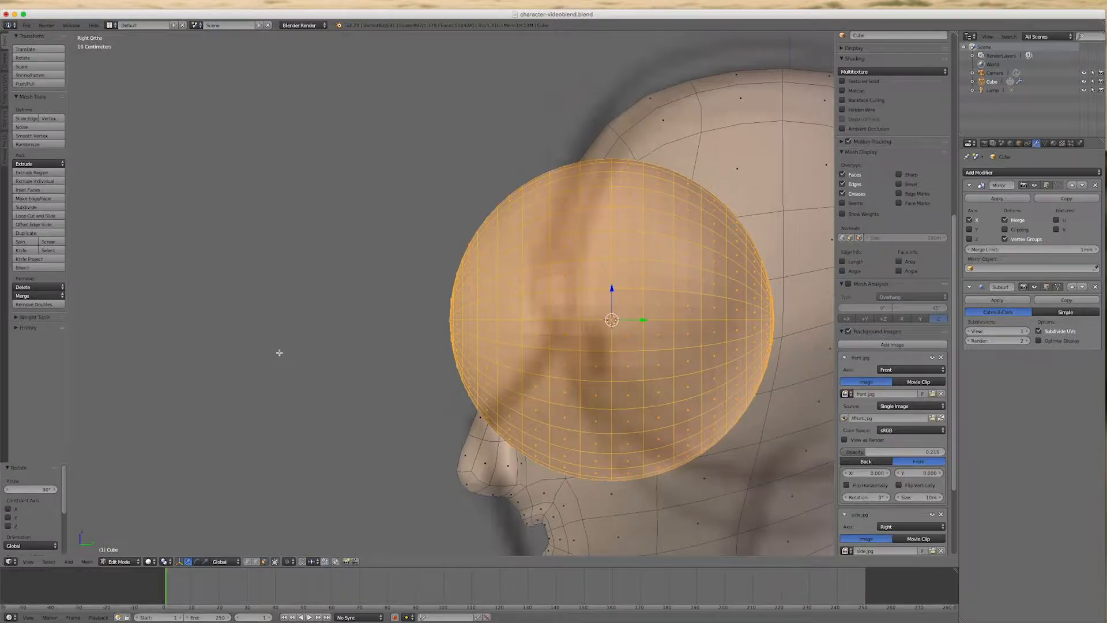
{"action": "middle_click_drag", "start_coordinate": [277, 351], "coordinate": [352, 357]}
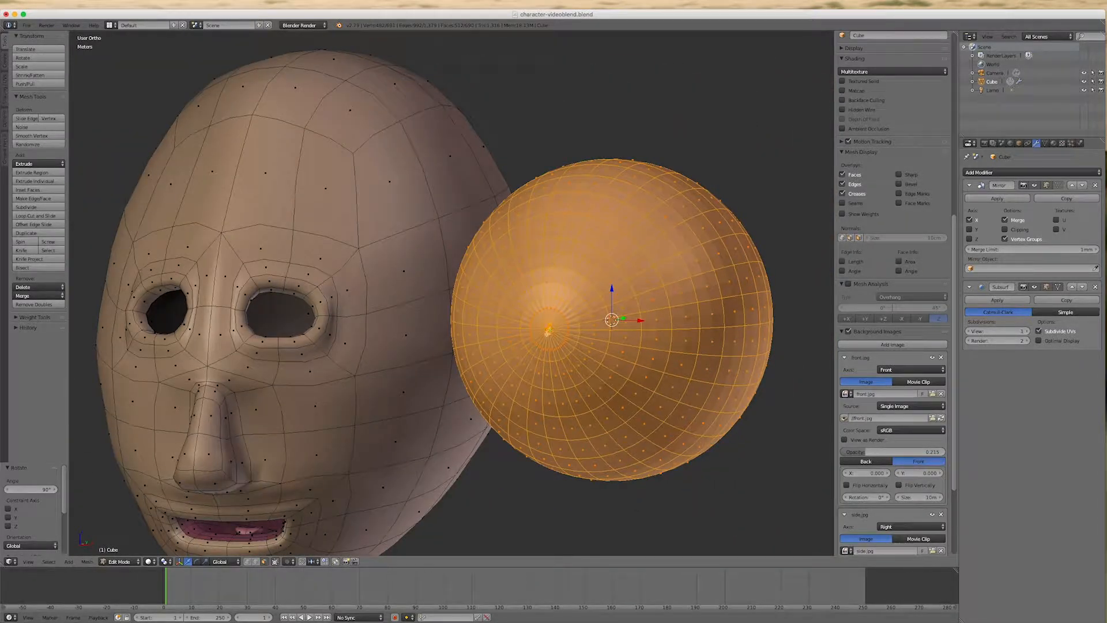
{"action": "mouse_move", "coordinate": [485, 386]}
{"action": "middle_mouse_down"}
{"action": "mouse_move", "coordinate": [548, 388]}
{"action": "mouse_move", "coordinate": [506, 384]}
{"action": "middle_mouse_up"}
{"action": "scroll", "coordinate": [507, 383], "scroll_direction": "down", "scroll_amount": 2}
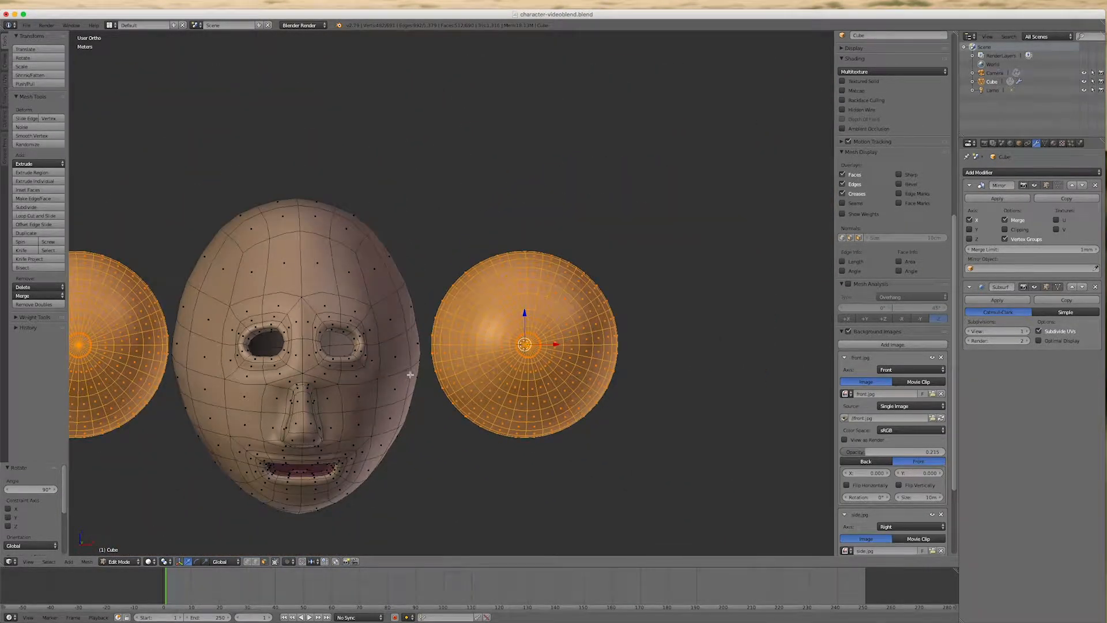
Step: Create a new material in an added slot, assign it to the sphere and name it eye
{"action": "scroll", "coordinate": [513, 349], "scroll_direction": "up", "scroll_amount": 5}
{"action": "left_click", "coordinate": [1053, 143]}
{"action": "middle_click_drag", "start_coordinate": [696, 348], "coordinate": [672, 363]}
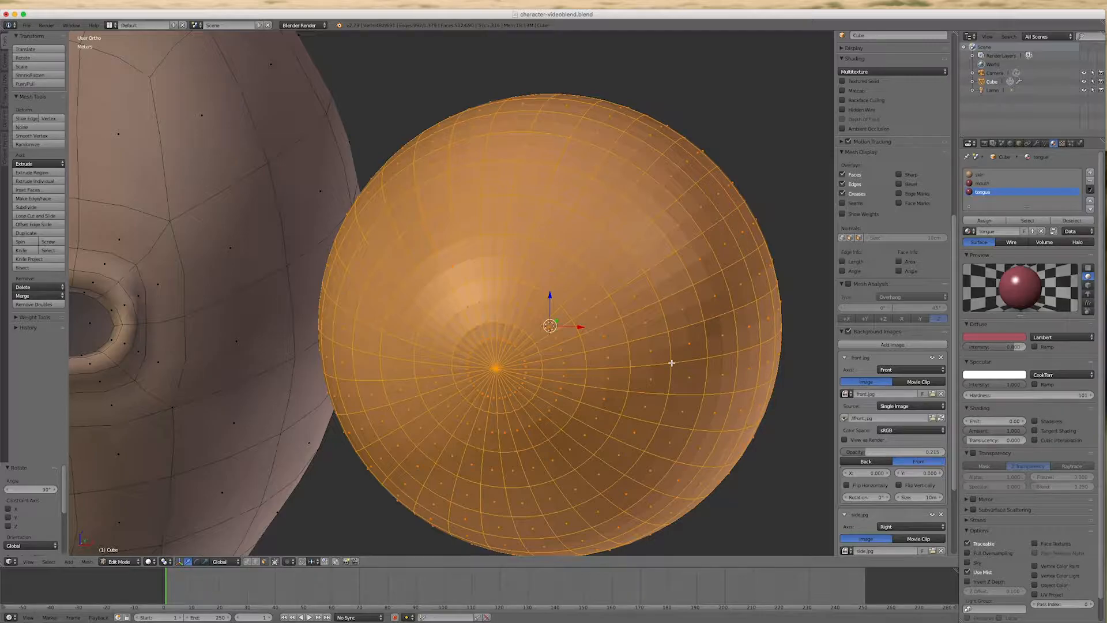
{"action": "left_click", "coordinate": [1090, 172]}
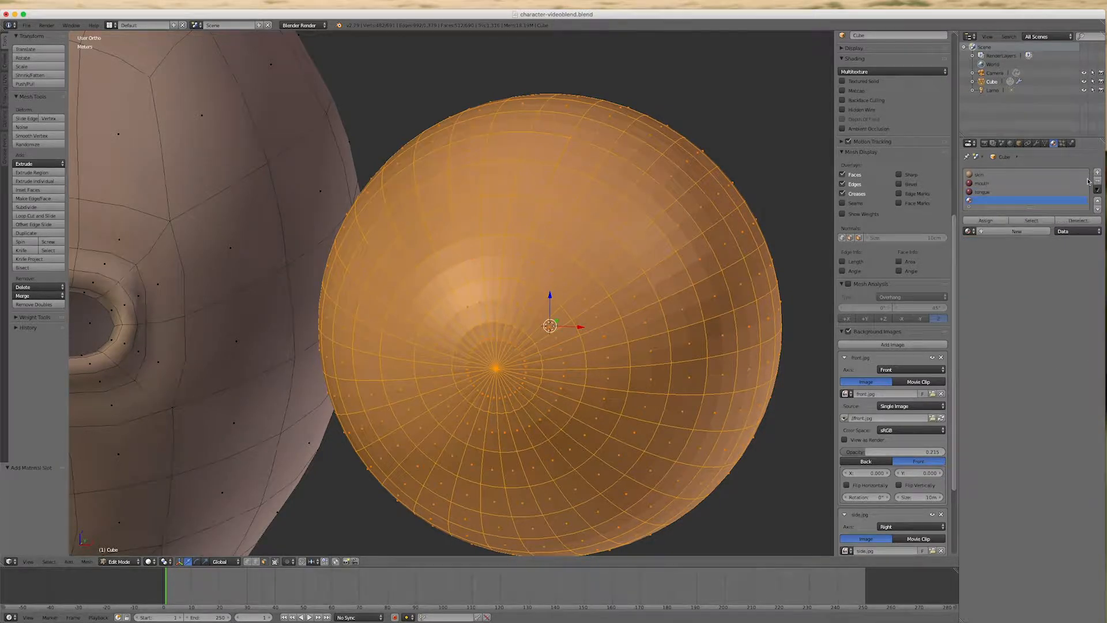
{"action": "left_click", "coordinate": [1017, 232]}
{"action": "left_click", "coordinate": [984, 220]}
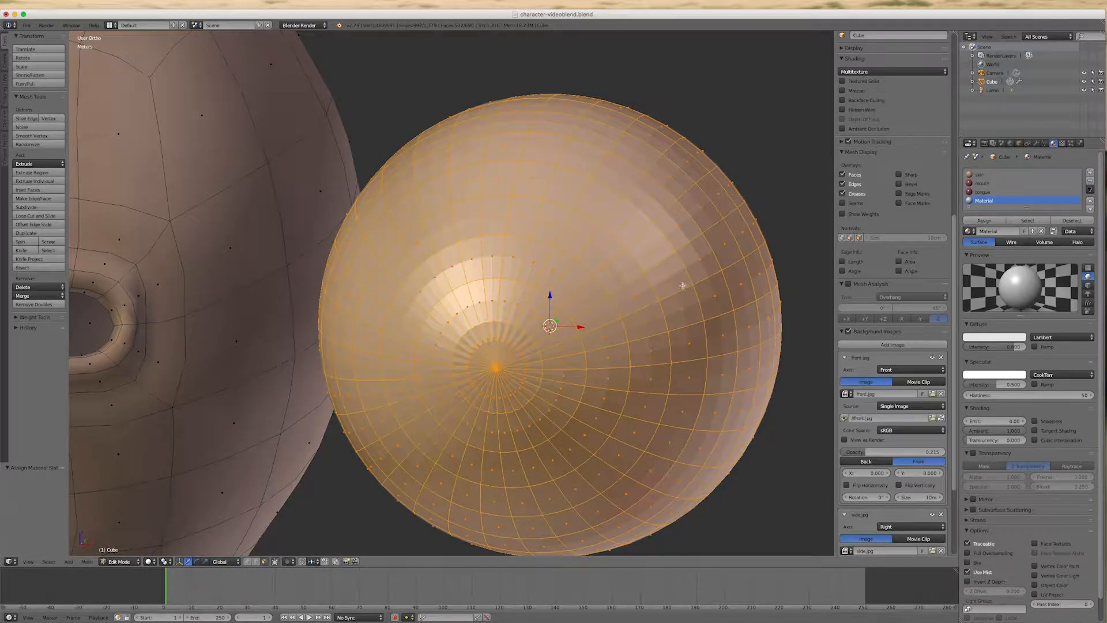
{"action": "left_click", "coordinate": [997, 231]}
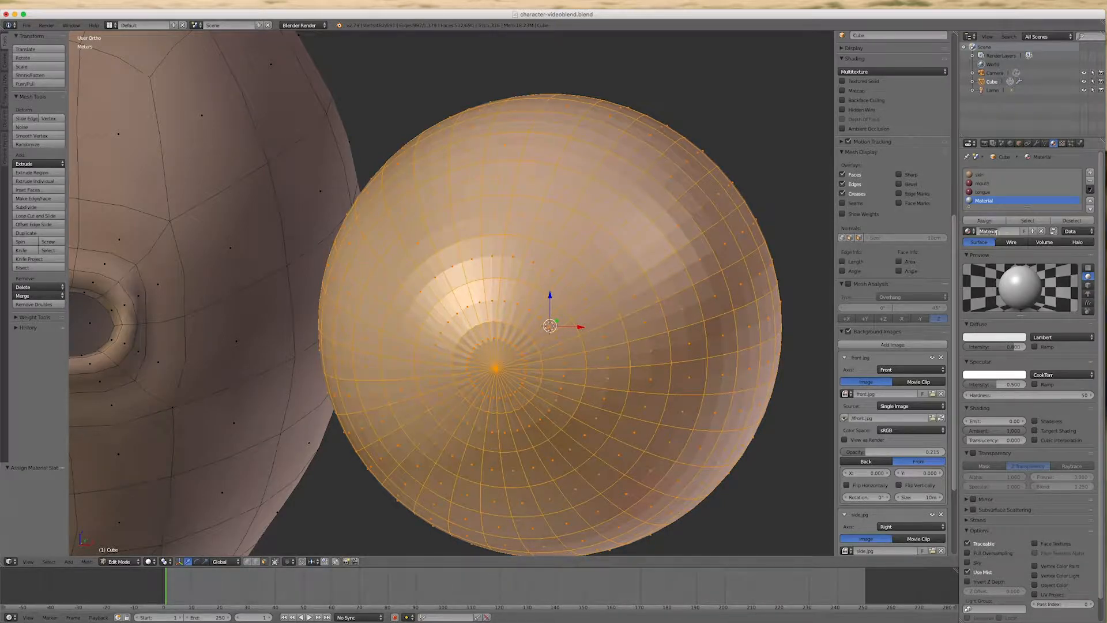
{"action": "type", "text": "eye"}
{"action": "key", "text": "Return"}
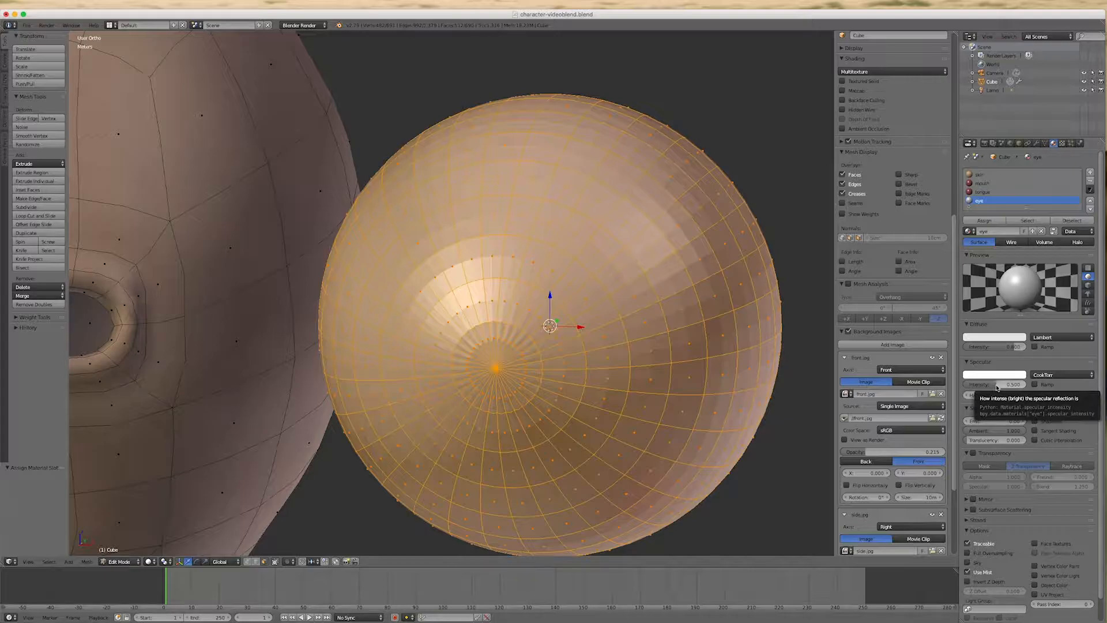
Step: Set the eye material's specular intensity to 1.000, raise its hardness, enable mirror with reflectivity 0.312, and copy the material
{"action": "left_click_drag", "start_coordinate": [995, 385], "coordinate": [1062, 395]}
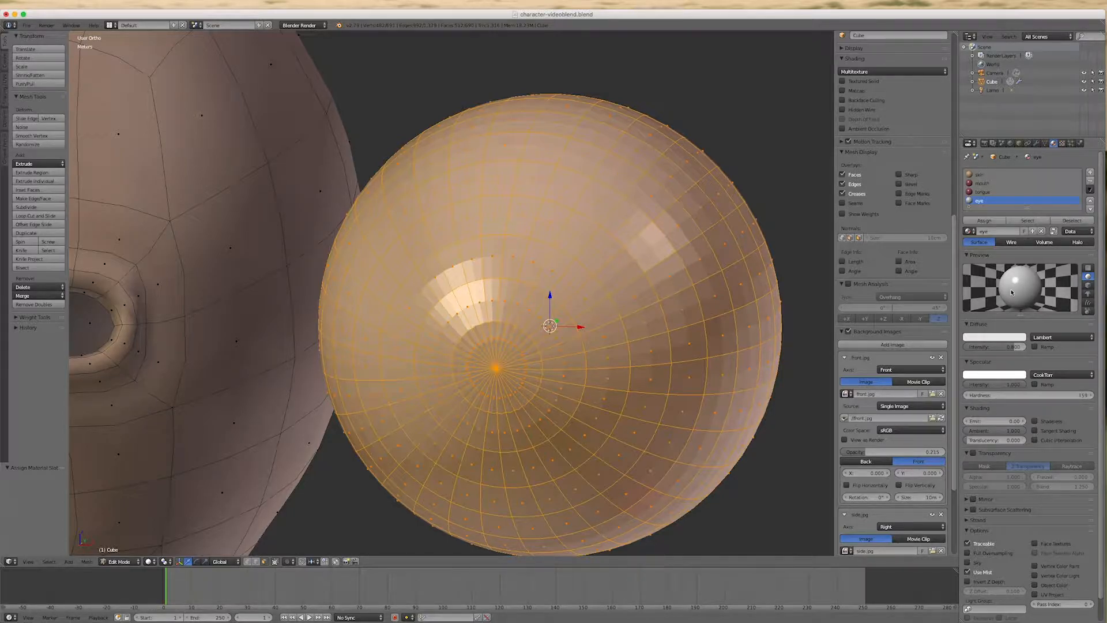
{"action": "scroll", "coordinate": [1020, 517], "scroll_direction": "down", "scroll_amount": 2}
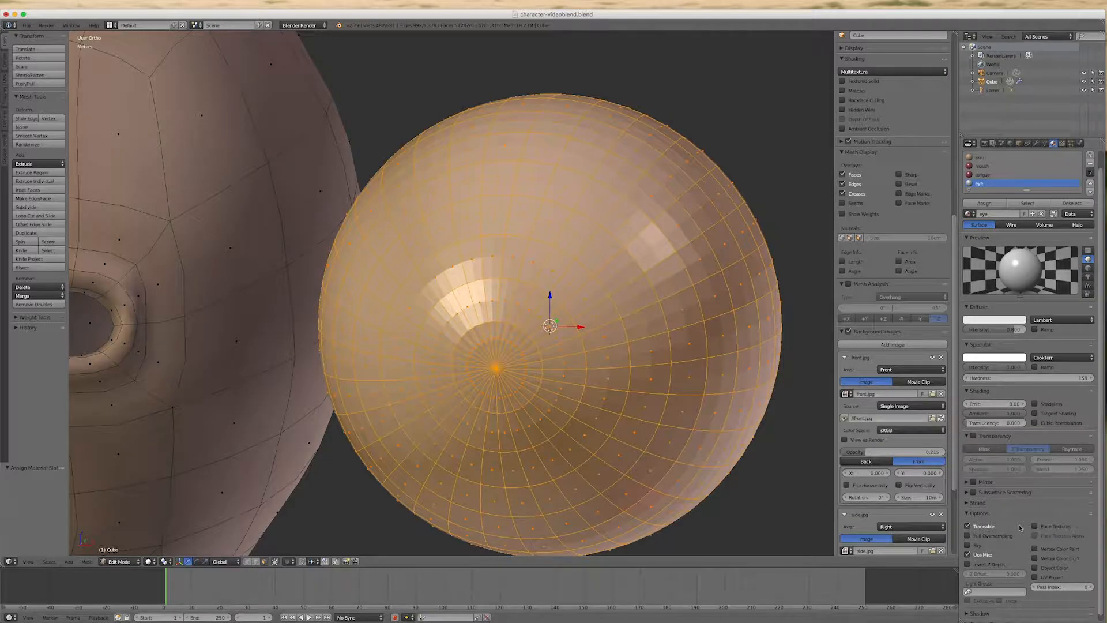
{"action": "left_click", "coordinate": [974, 477]}
{"action": "left_click", "coordinate": [966, 476]}
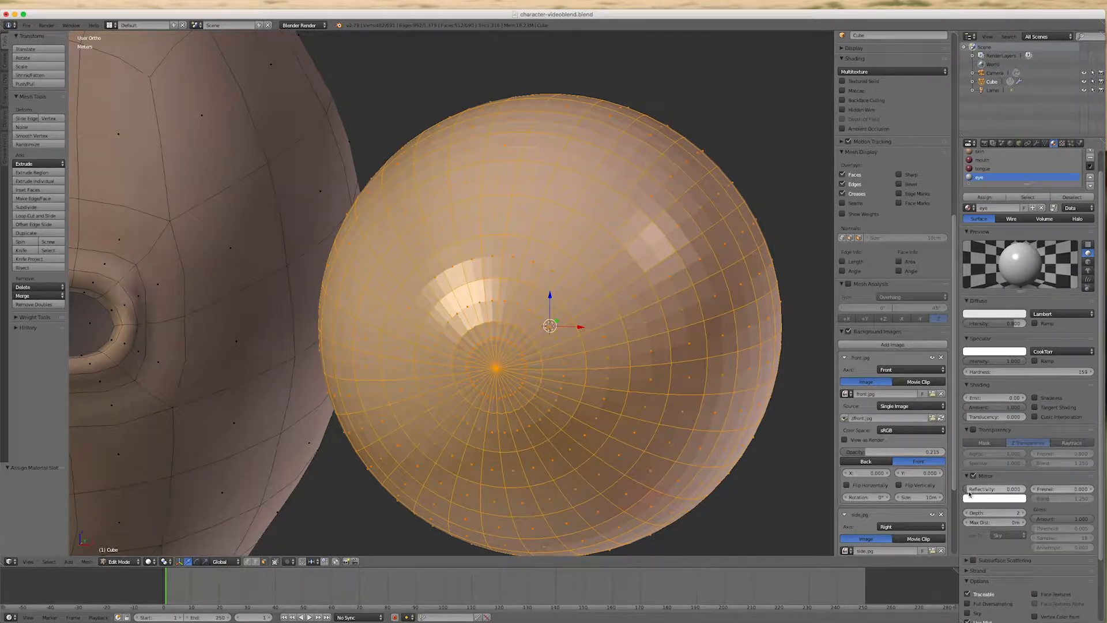
{"action": "left_click_drag", "start_coordinate": [969, 491], "coordinate": [969, 492]}
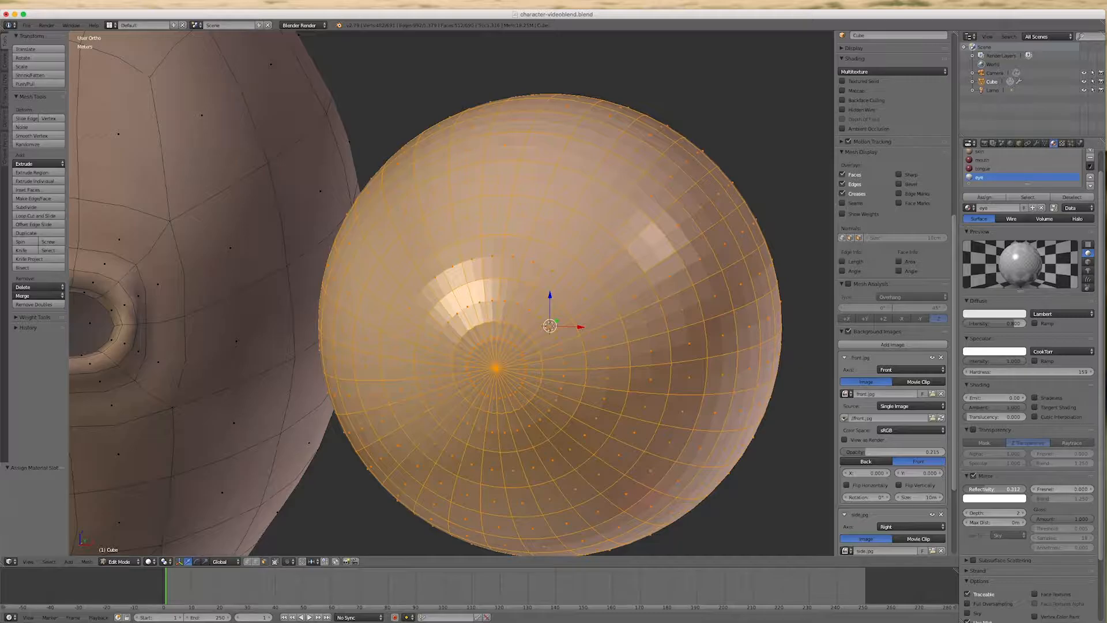
{"action": "left_click_drag", "start_coordinate": [982, 489], "coordinate": [985, 488]}
{"action": "left_click", "coordinate": [1090, 167]}
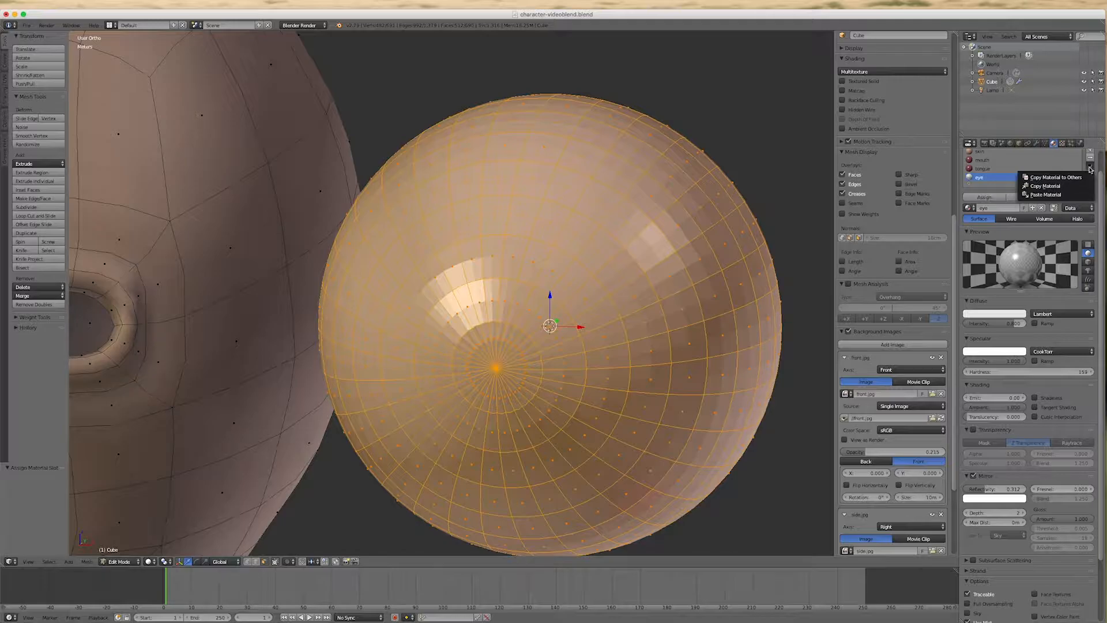
{"action": "left_click", "coordinate": [1038, 186]}
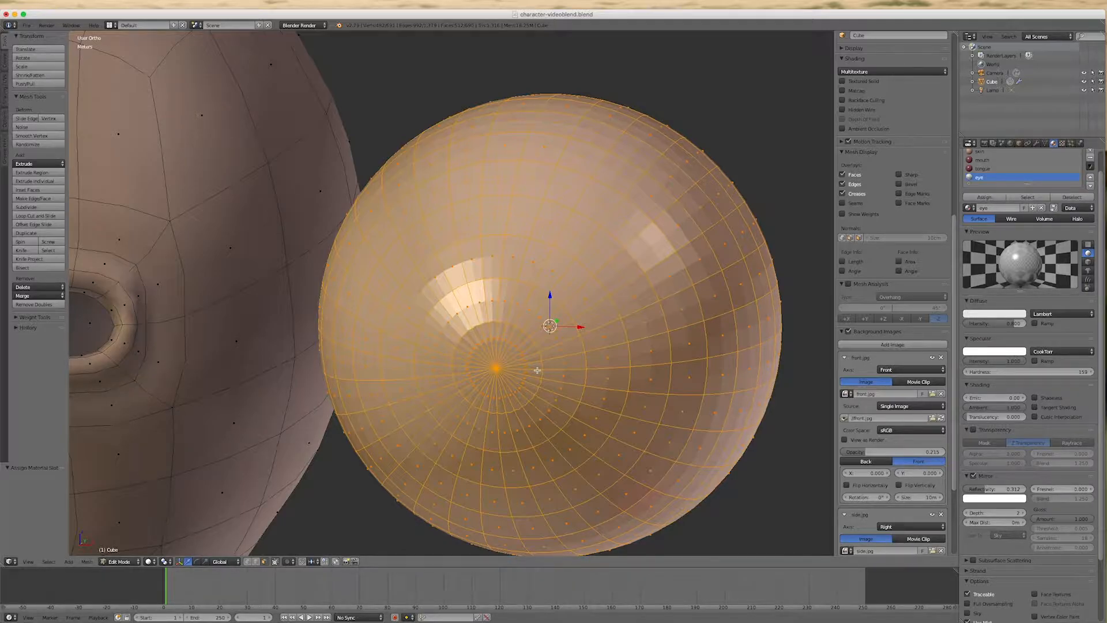
Step: Deselect everything and box-select the innermost ring of triangular faces around the sphere's front pole
{"action": "key", "text": "a"}
{"action": "scroll", "coordinate": [537, 370], "scroll_direction": "down", "scroll_amount": 4}
{"action": "scroll", "coordinate": [500, 372], "scroll_direction": "up", "scroll_amount": 8}
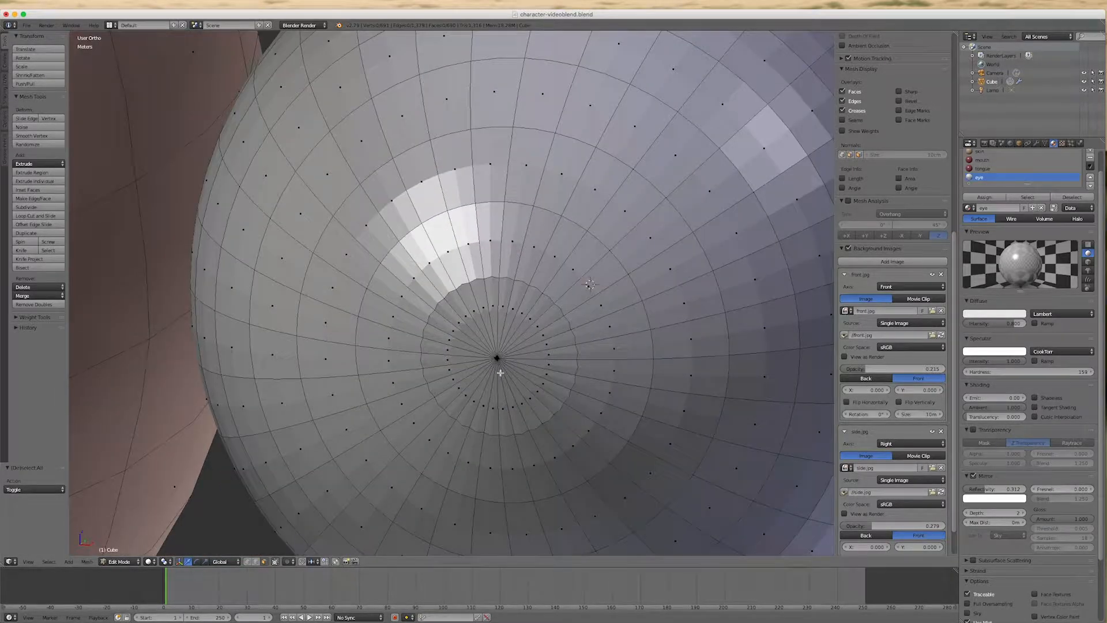
{"action": "scroll", "coordinate": [500, 373], "scroll_direction": "up", "scroll_amount": 1}
{"action": "key", "text": "b"}
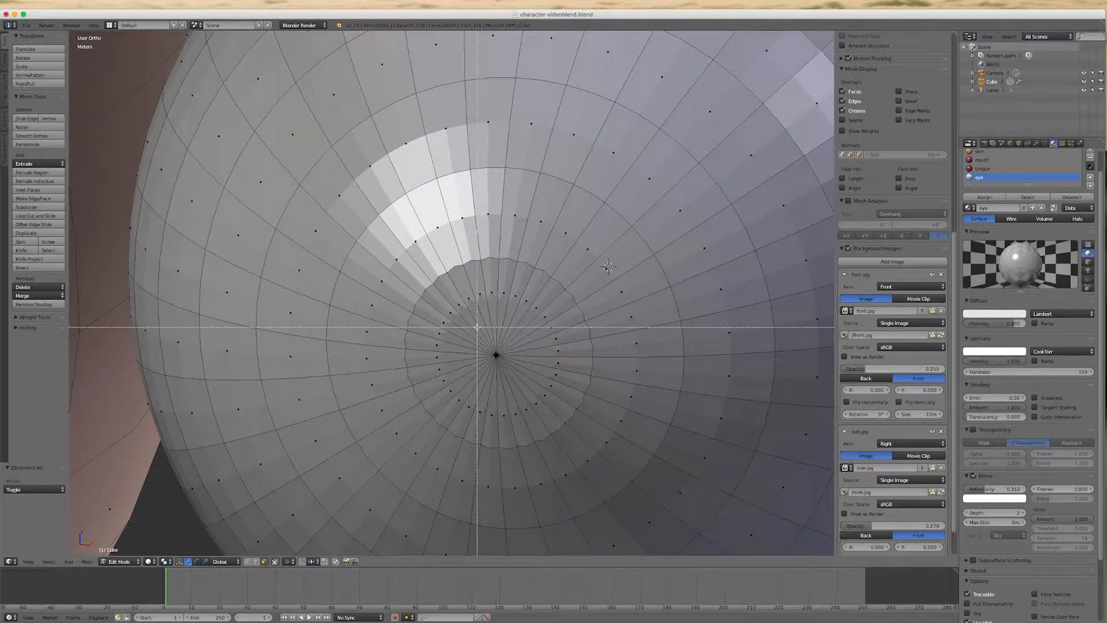
{"action": "left_click_drag", "start_coordinate": [477, 328], "coordinate": [519, 388]}
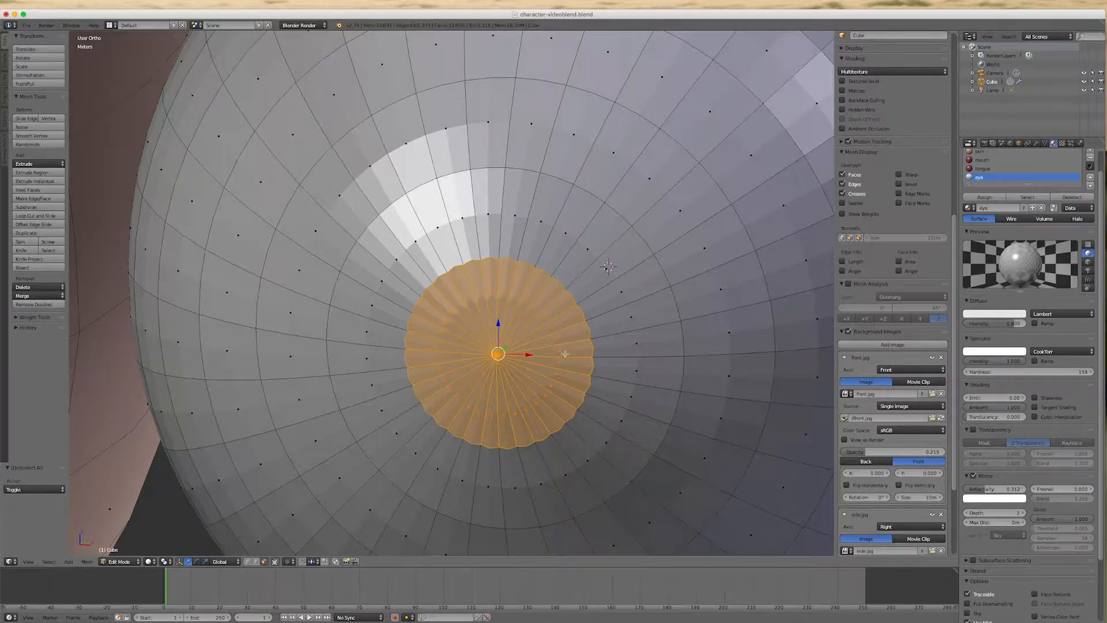
Step: Create another material in a new slot, assign it to the selected pole faces and name it pupil
{"action": "scroll", "coordinate": [1076, 188], "scroll_direction": "up", "scroll_amount": 2}
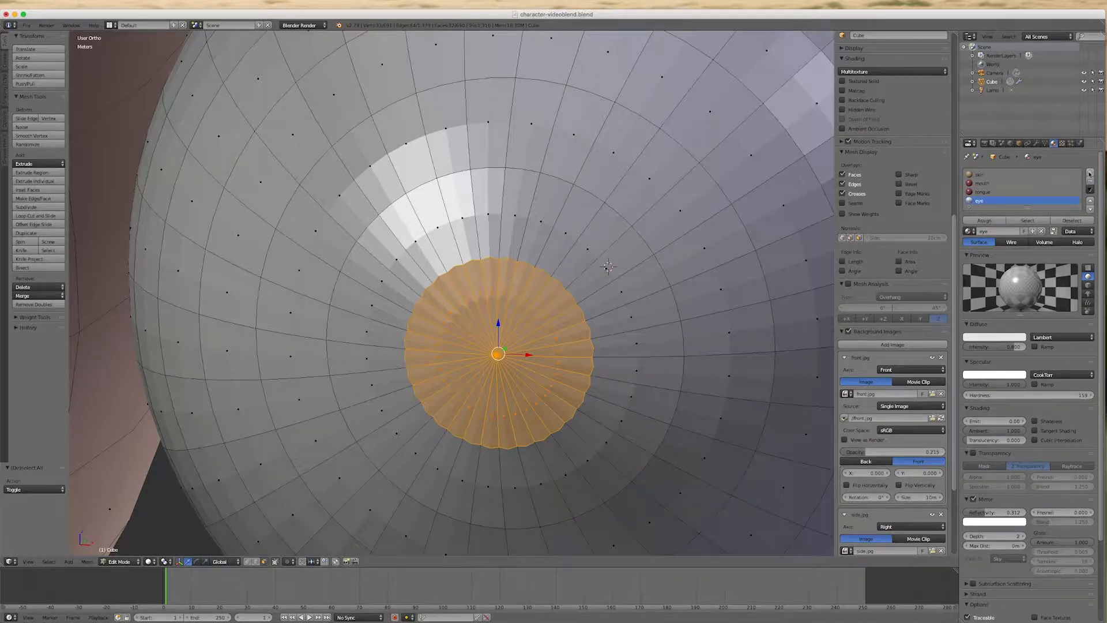
{"action": "left_click", "coordinate": [1097, 172]}
{"action": "left_click", "coordinate": [1017, 237]}
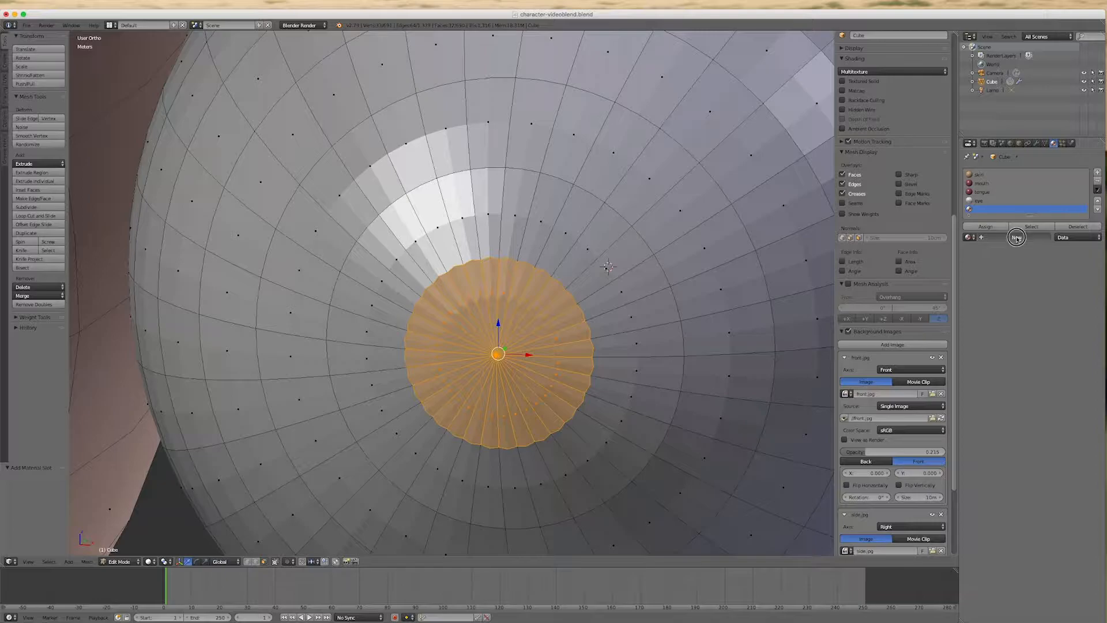
{"action": "left_click", "coordinate": [979, 227]}
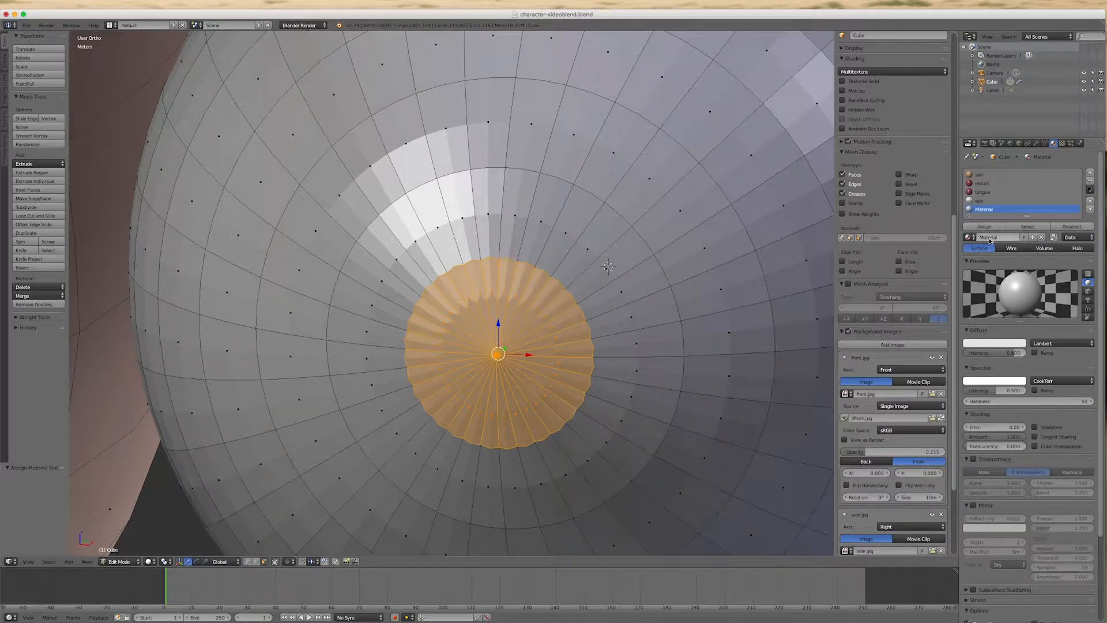
{"action": "left_click", "coordinate": [989, 237]}
{"action": "type", "text": "pupil"}
{"action": "key", "text": "Return"}
Step: Paste the copied eye settings into the pupil material and make its diffuse color black
{"action": "left_click", "coordinate": [1090, 190]}
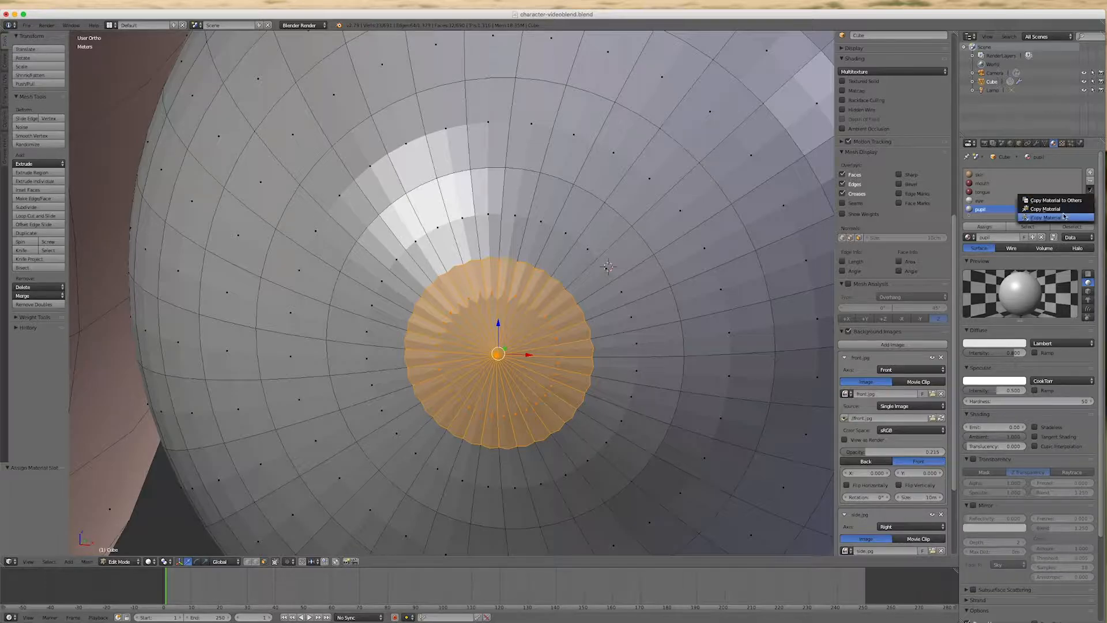
{"action": "left_click", "coordinate": [1045, 218]}
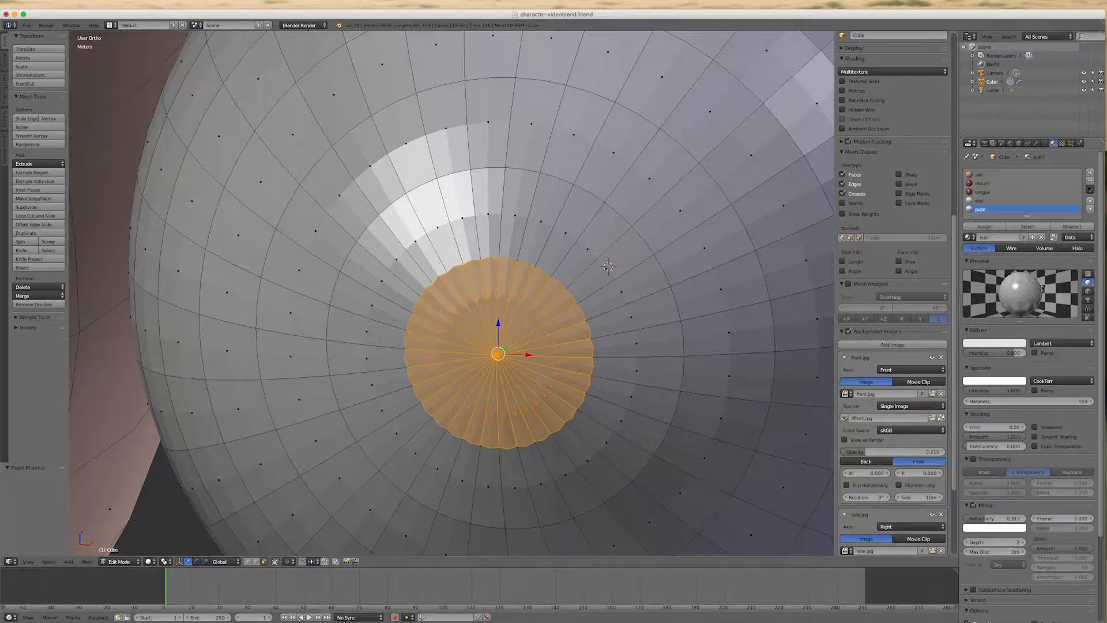
{"action": "left_click", "coordinate": [980, 345]}
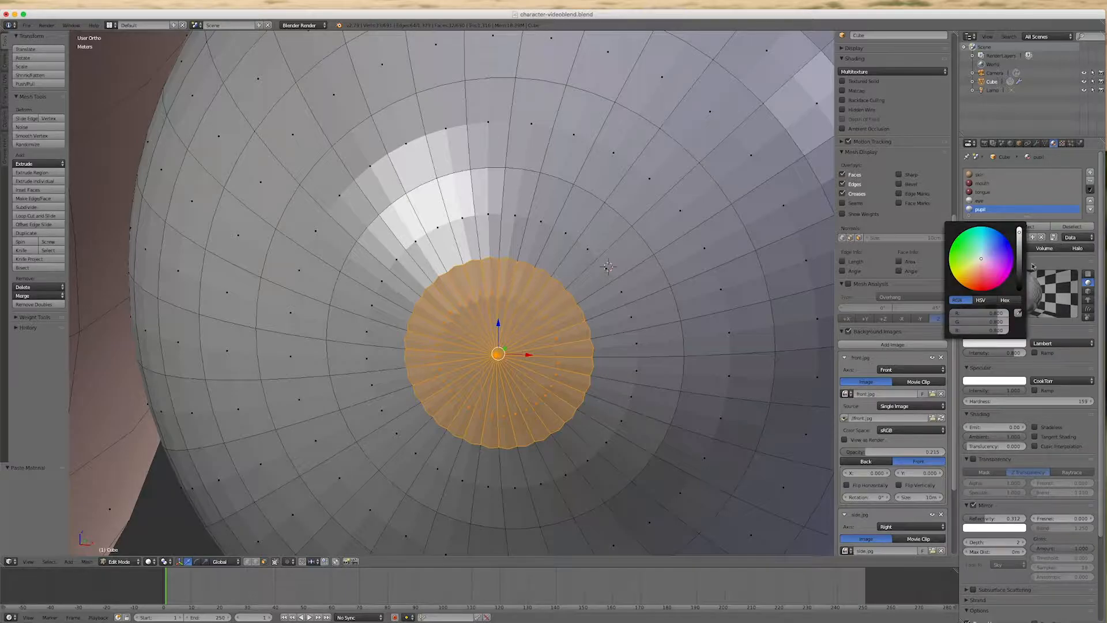
{"action": "left_click_drag", "start_coordinate": [1019, 233], "coordinate": [1019, 287]}
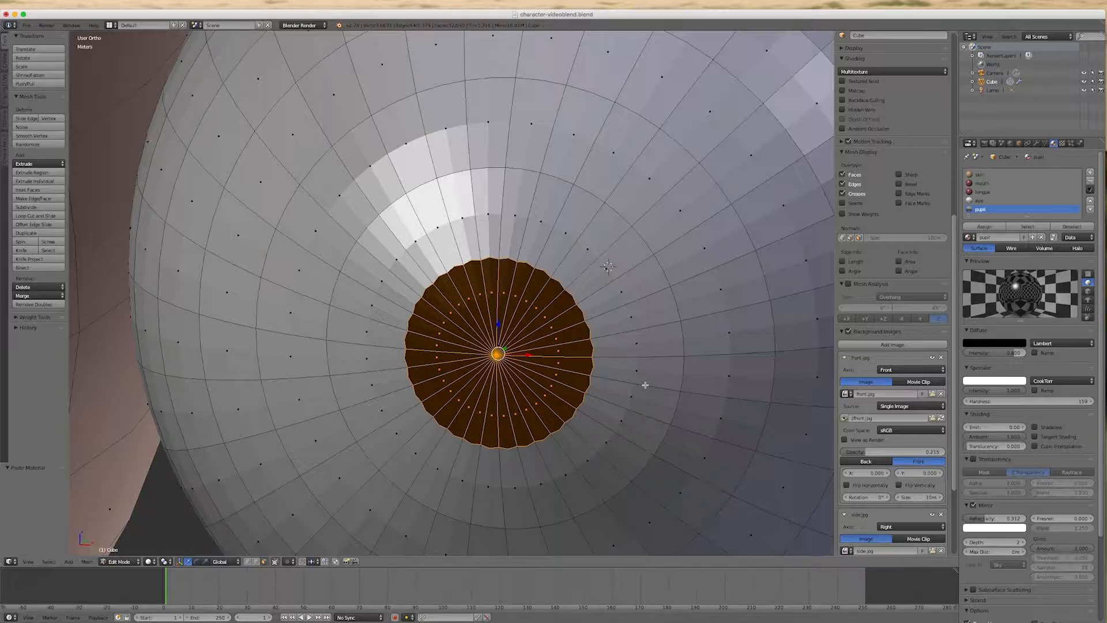
Step: Select the face loops surrounding the pupil and assign them a new material in an added slot
{"action": "right_click", "coordinate": [641, 384], "text": "alt"}
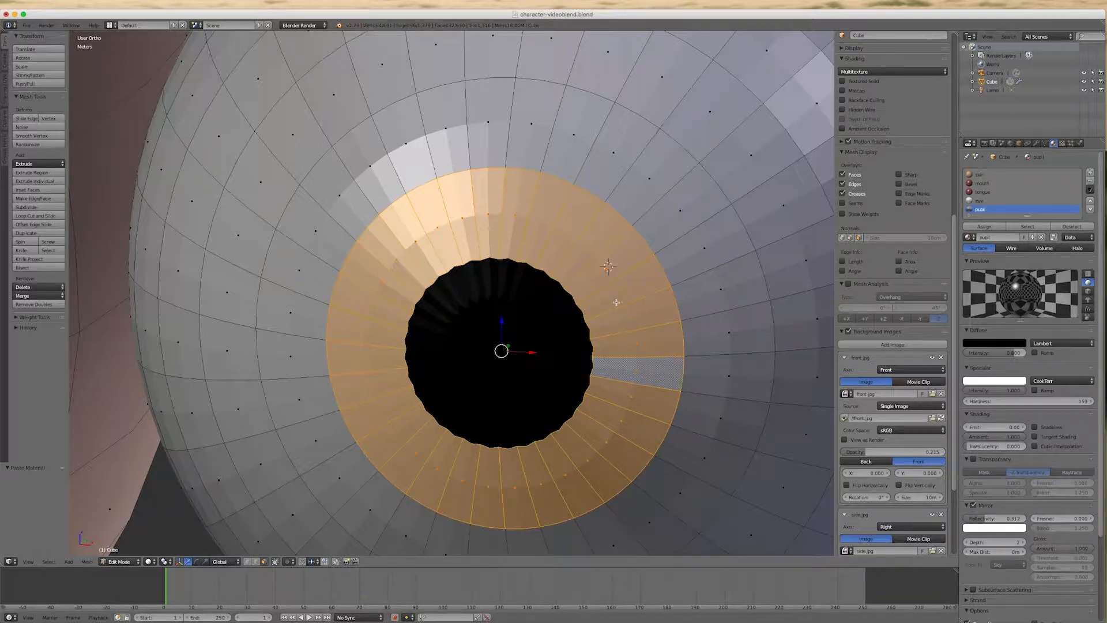
{"action": "left_click", "coordinate": [1089, 173]}
{"action": "left_click", "coordinate": [1004, 238]}
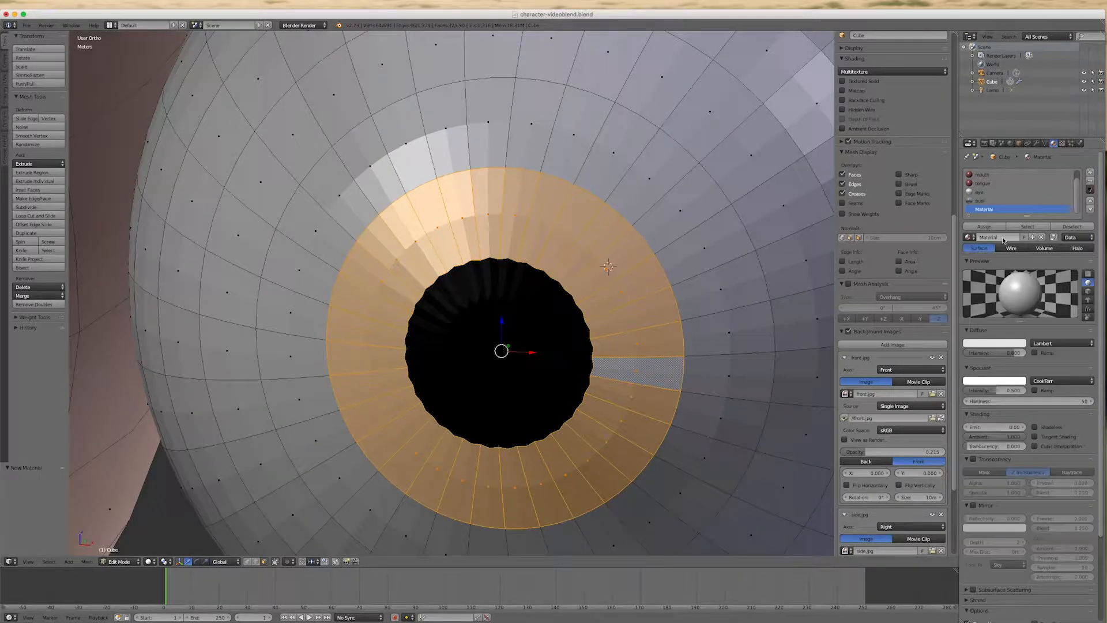
{"action": "left_click", "coordinate": [985, 226]}
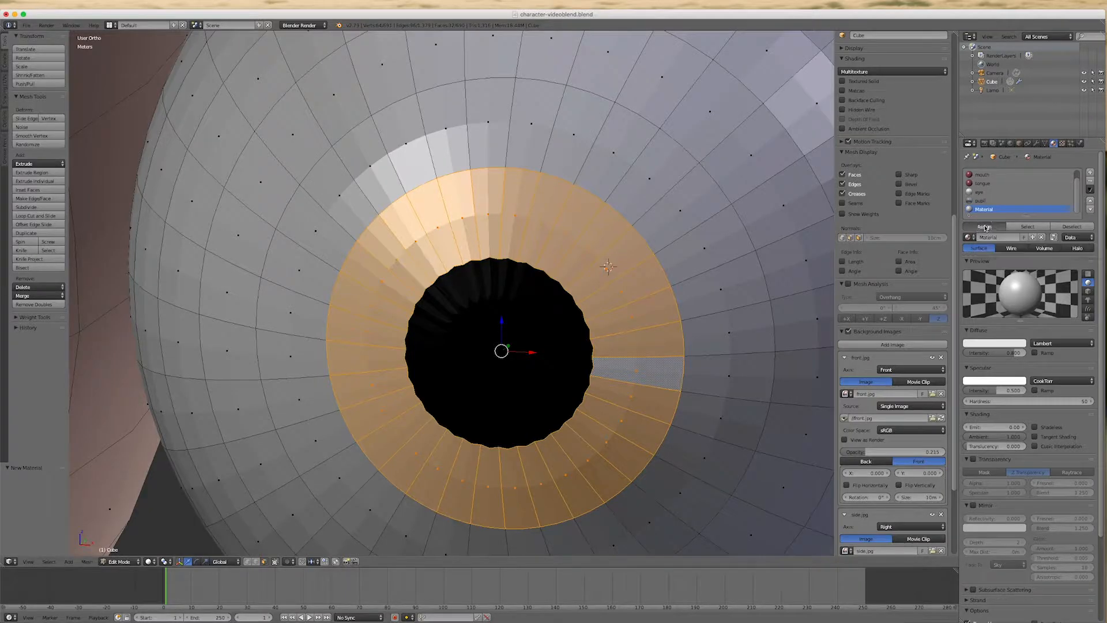
Step: Paste the copied eye settings into the iris material and change its diffuse color to a darkened green
{"action": "left_click", "coordinate": [1090, 190]}
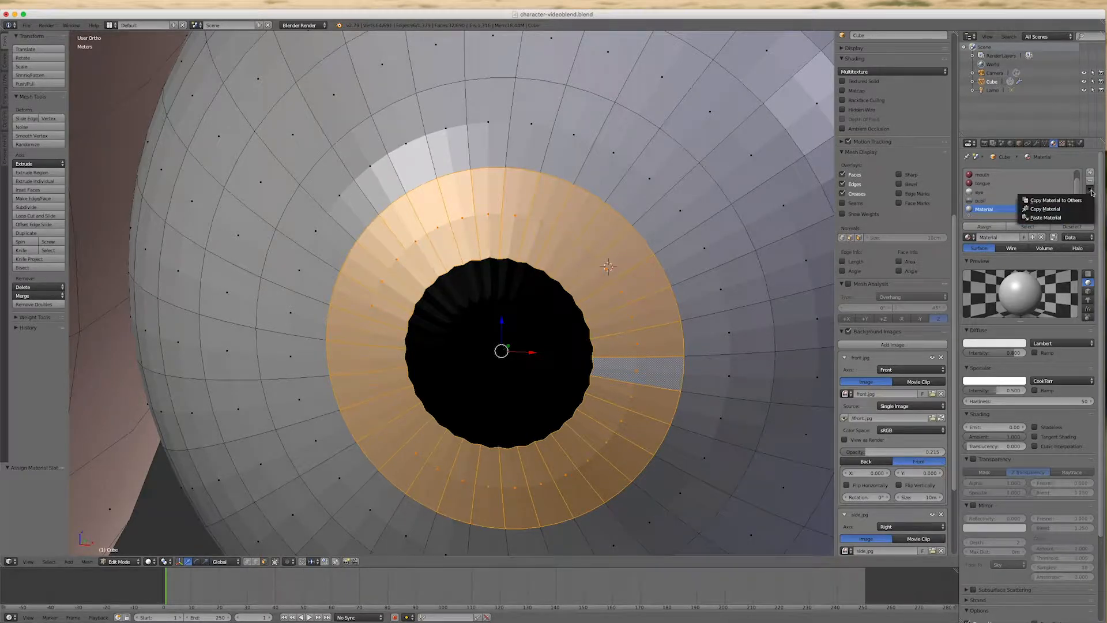
{"action": "left_click", "coordinate": [1056, 218]}
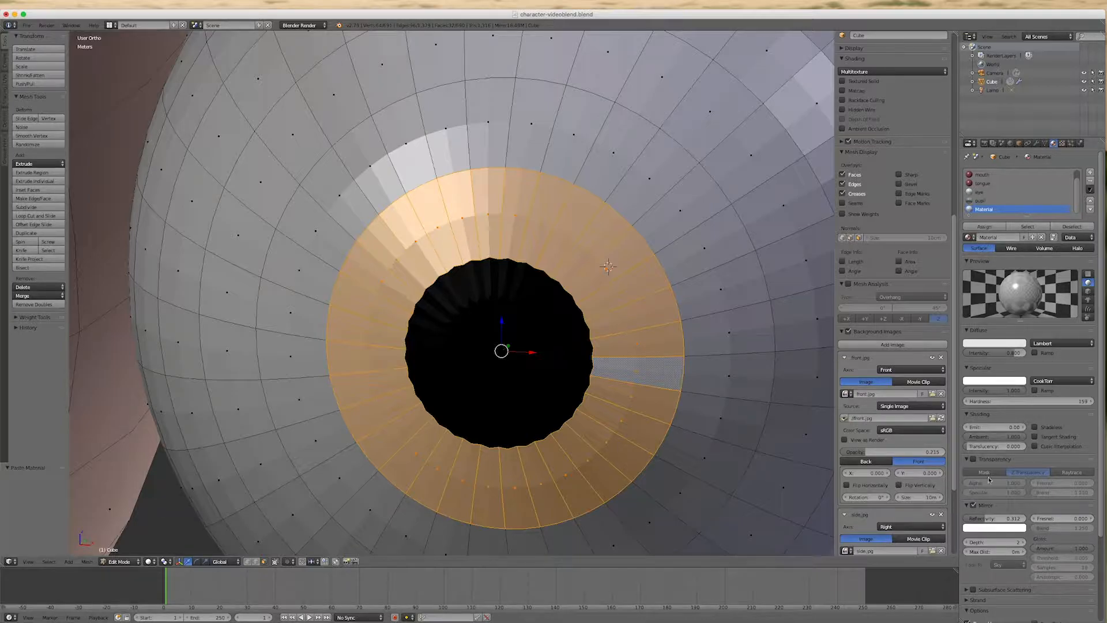
{"action": "left_click", "coordinate": [979, 343]}
{"action": "left_click_drag", "start_coordinate": [970, 254], "coordinate": [1012, 251]}
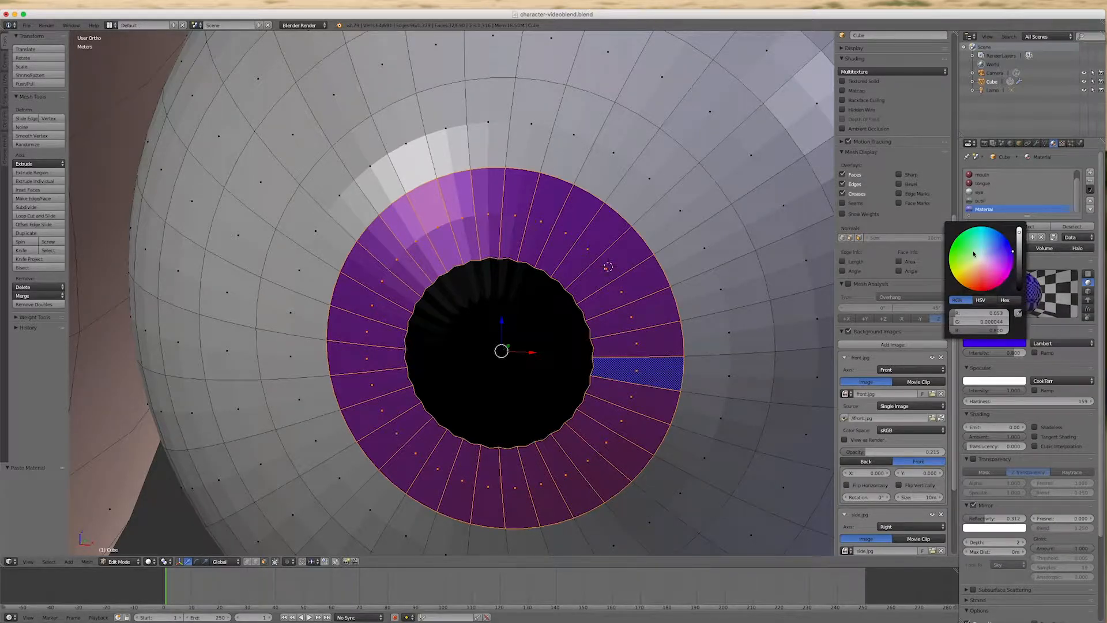
{"action": "left_click", "coordinate": [967, 253]}
{"action": "left_click_drag", "start_coordinate": [1019, 235], "coordinate": [1019, 252]}
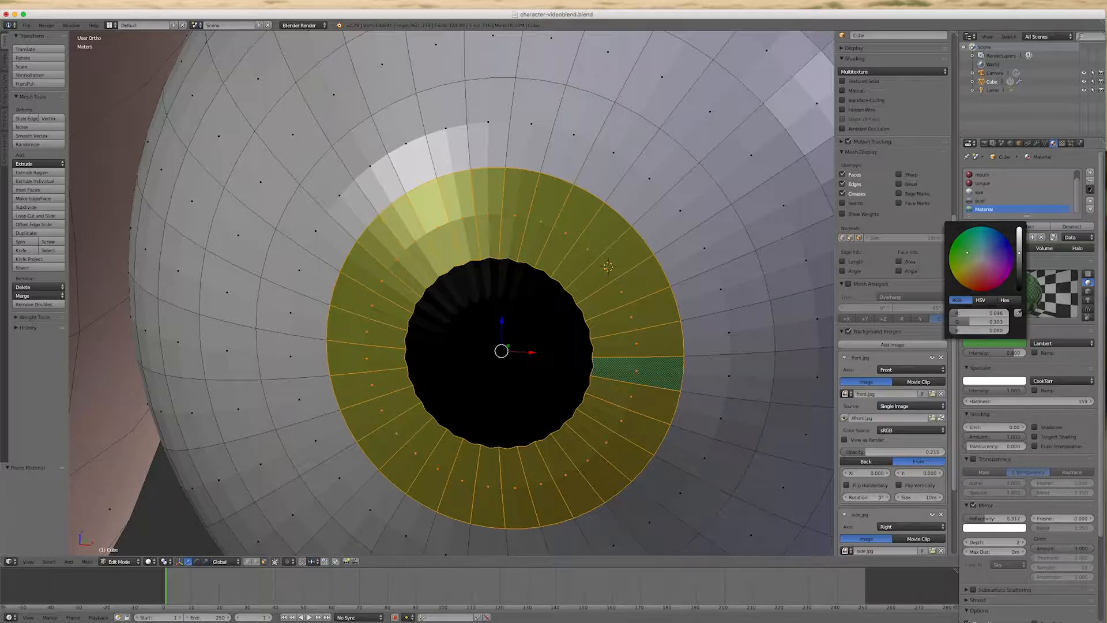
Step: Deselect all faces and view the colored eyeball together with the head
{"action": "scroll", "coordinate": [517, 352], "scroll_direction": "down", "scroll_amount": 3}
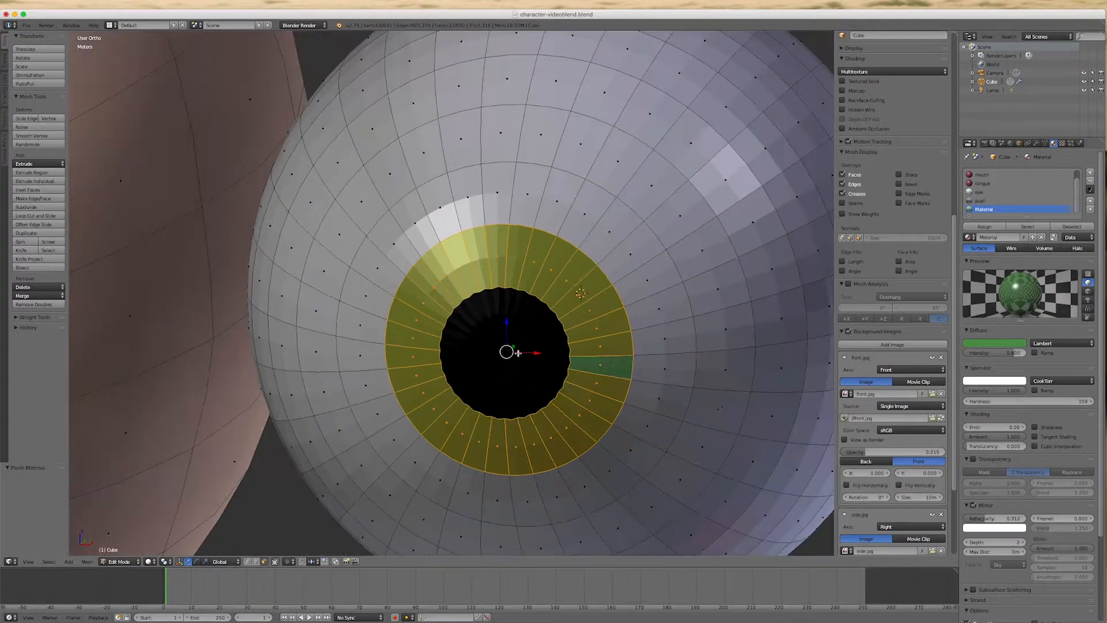
{"action": "scroll", "coordinate": [517, 353], "scroll_direction": "down", "scroll_amount": 2}
{"action": "key", "text": "a"}
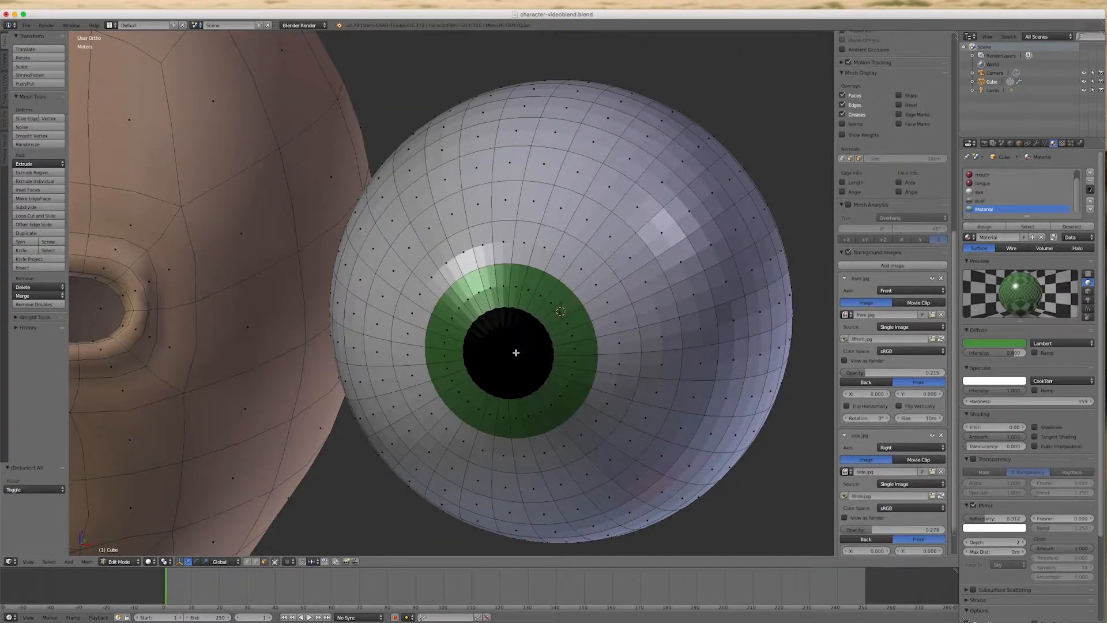
{"action": "mouse_move", "coordinate": [667, 420]}
{"action": "middle_mouse_down"}
{"action": "mouse_move", "coordinate": [647, 425]}
{"action": "mouse_move", "coordinate": [725, 405]}
{"action": "mouse_move", "coordinate": [655, 440]}
{"action": "mouse_move", "coordinate": [685, 415]}
{"action": "mouse_move", "coordinate": [674, 431]}
{"action": "middle_mouse_up"}
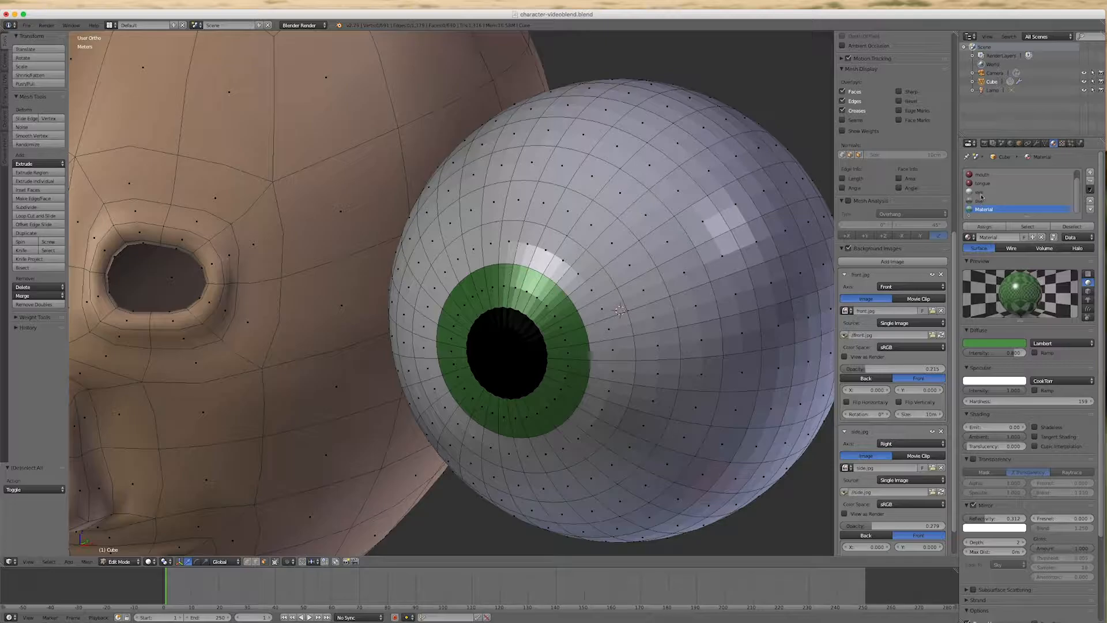
{"action": "scroll", "coordinate": [507, 386], "scroll_direction": "down", "scroll_amount": 2}
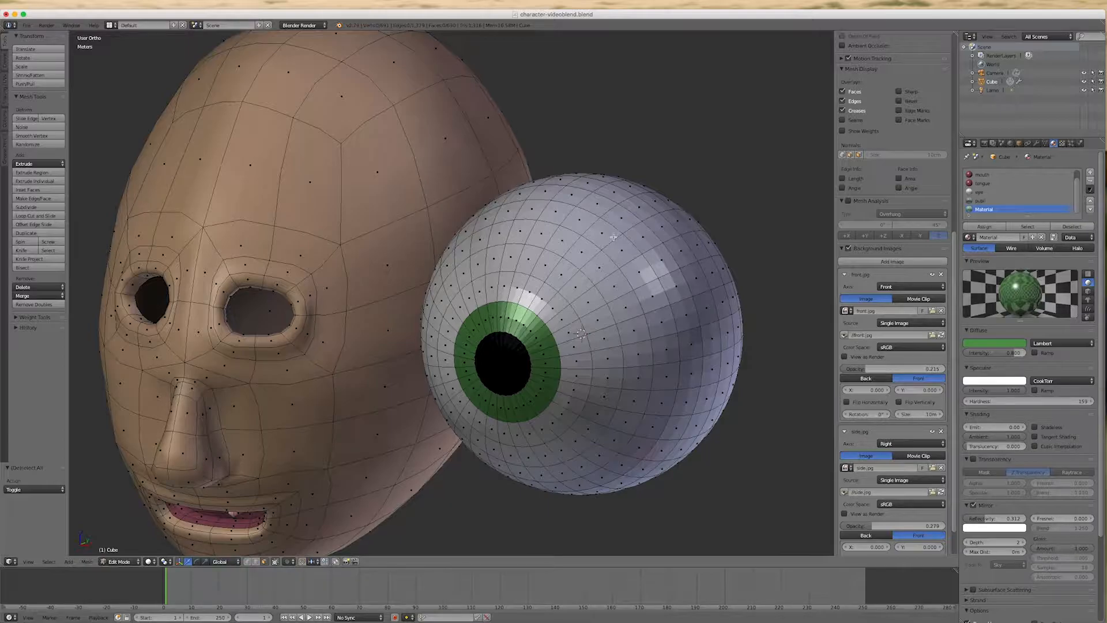
Step: Scale the whole eyeball to about 0.36 and move it along X by about -75 cm into the eye socket
{"action": "key", "text": "l"}
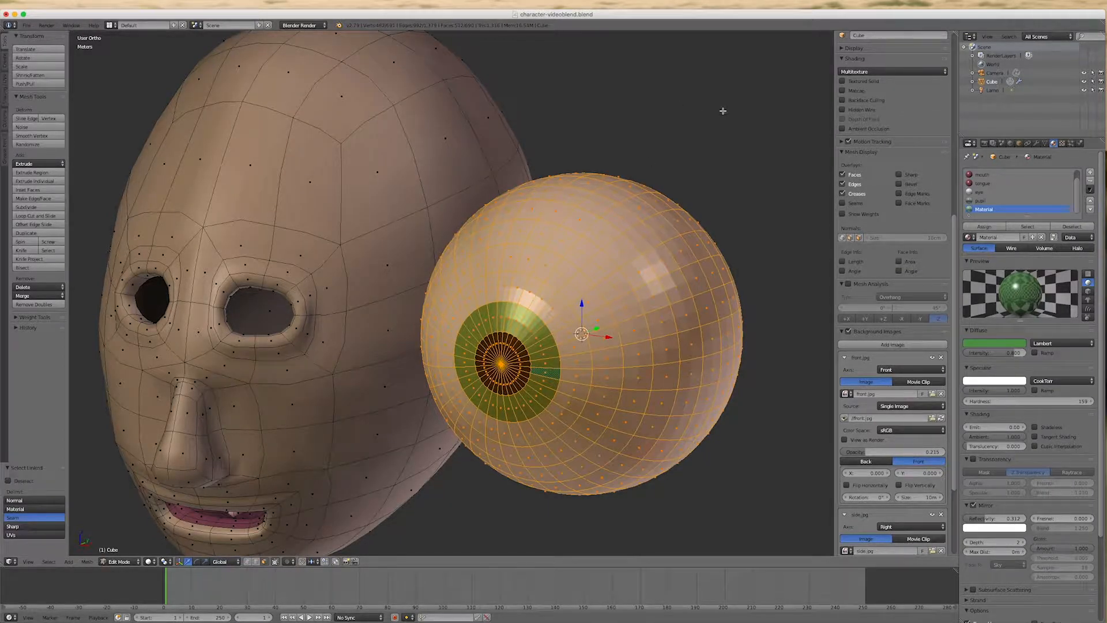
{"action": "key", "text": "s"}
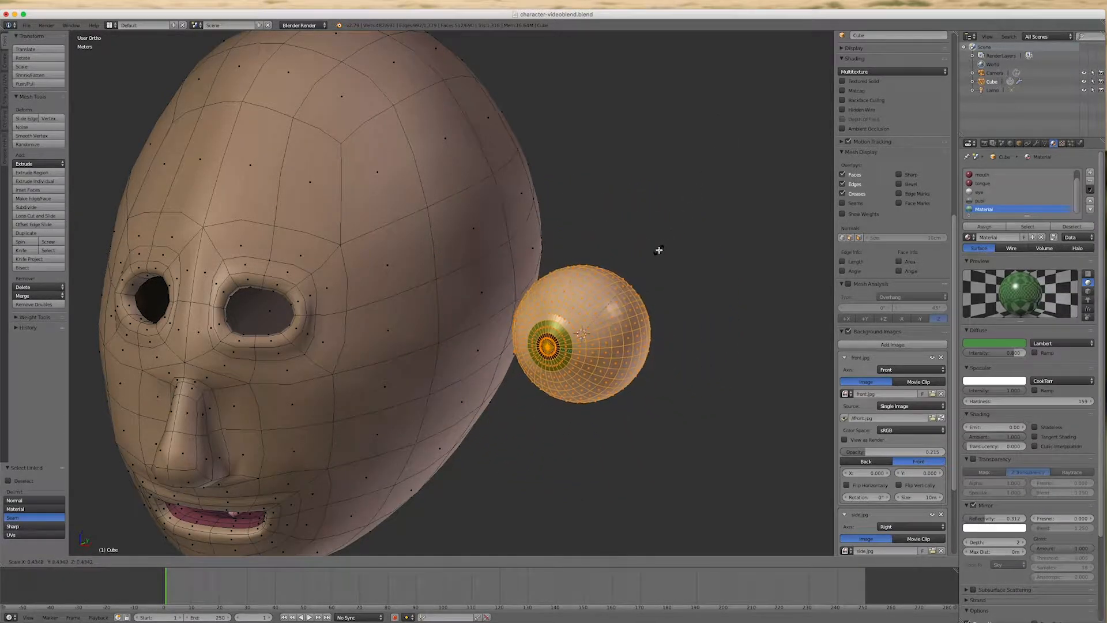
{"action": "left_click", "coordinate": [649, 263]}
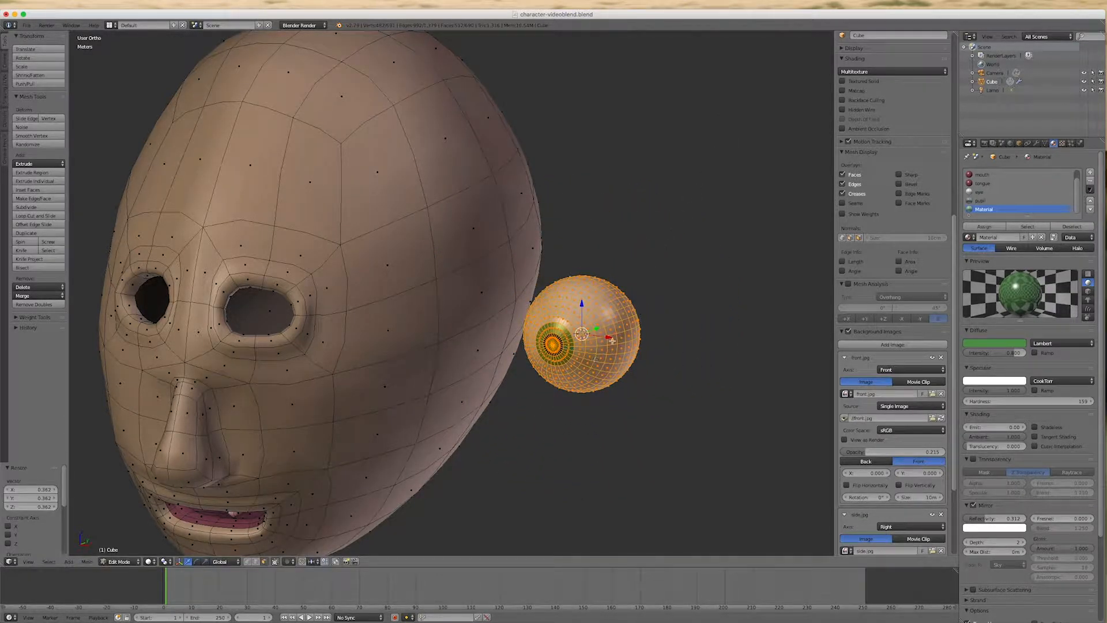
{"action": "key", "text": "g"}
{"action": "key", "text": "x"}
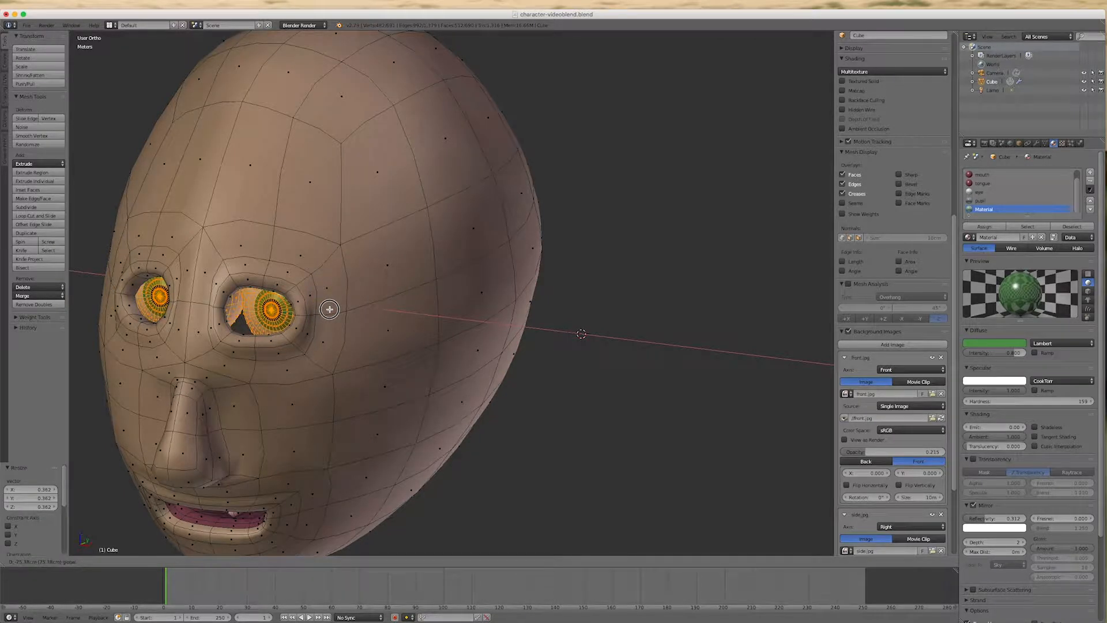
{"action": "left_click", "coordinate": [581, 334]}
Step: Move the eyeball forward along Y by about 4.8 cm so that it fills the eye opening
{"action": "scroll", "coordinate": [581, 329], "scroll_direction": "down", "scroll_amount": 3}
{"action": "scroll", "coordinate": [577, 331], "scroll_direction": "up", "scroll_amount": 6}
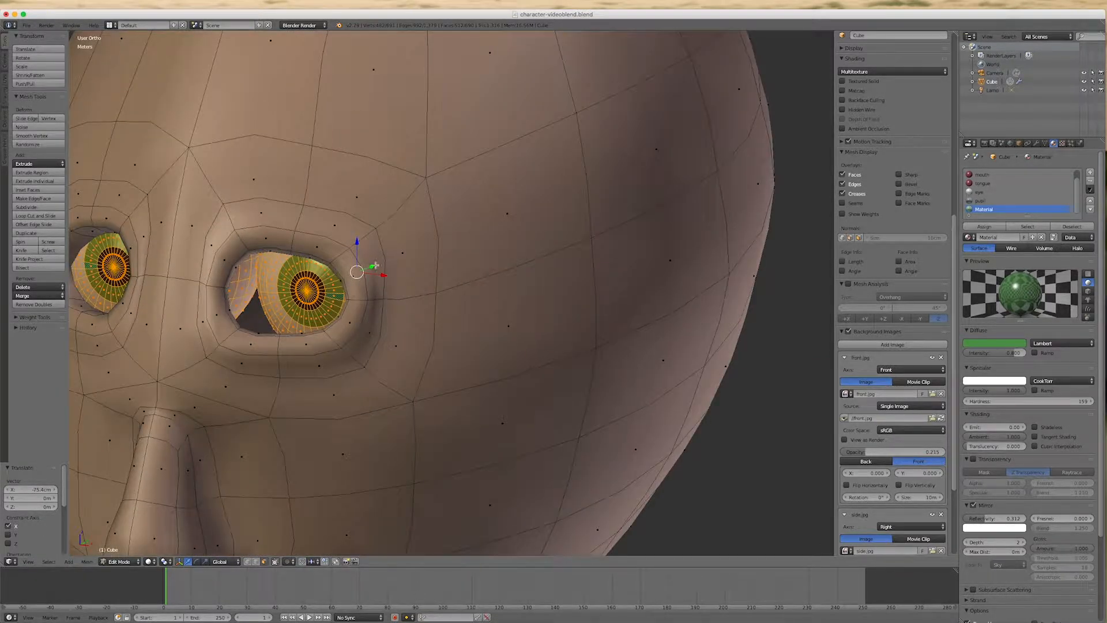
{"action": "key", "text": "g"}
{"action": "key", "text": "y"}
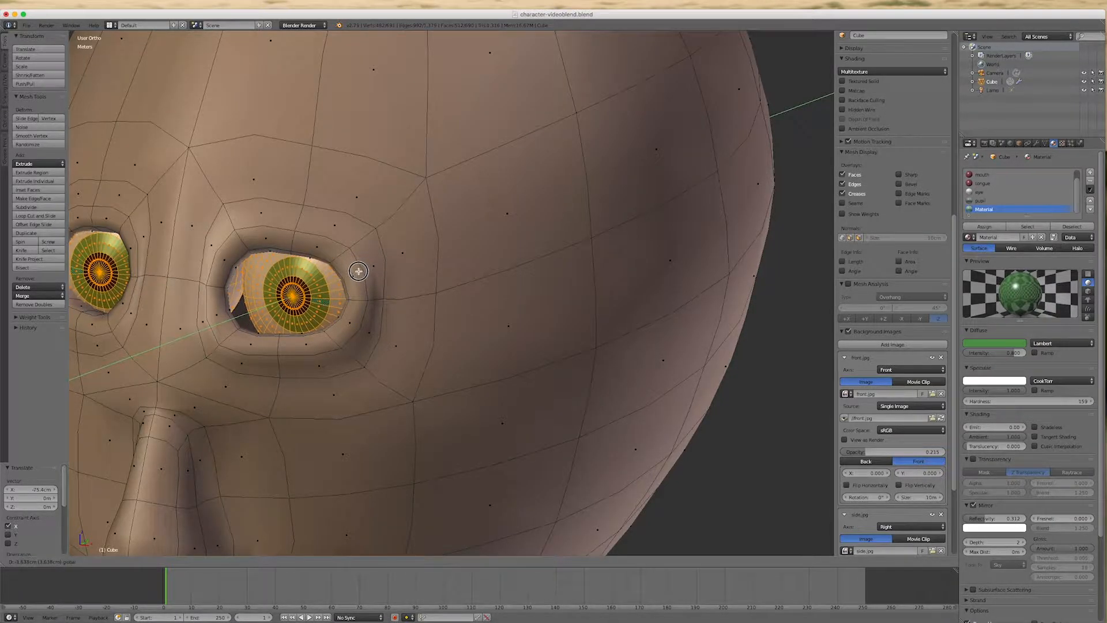
{"action": "left_click", "coordinate": [353, 260]}
Step: In front view, fine-tune the eyeball's position by raising it about 3 mm and shifting it slightly along X toward the nose
{"action": "key", "text": "KP_1"}
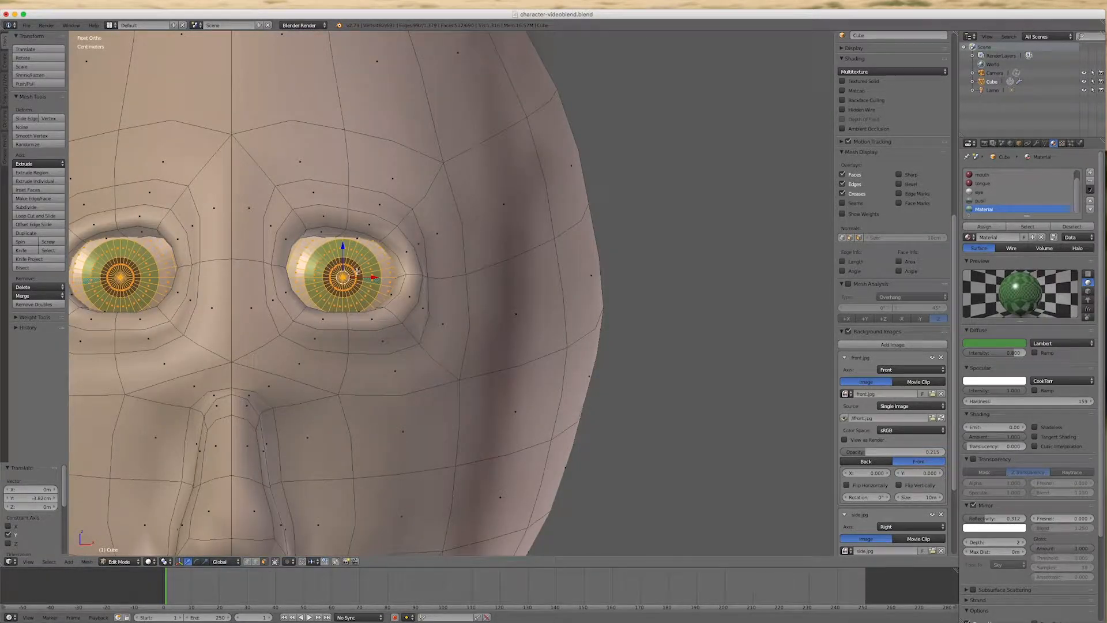
{"action": "scroll", "coordinate": [358, 270], "scroll_direction": "up", "scroll_amount": 5}
{"action": "middle_click_drag", "start_coordinate": [404, 323], "coordinate": [455, 345]}
{"action": "key", "text": "KP_1"}
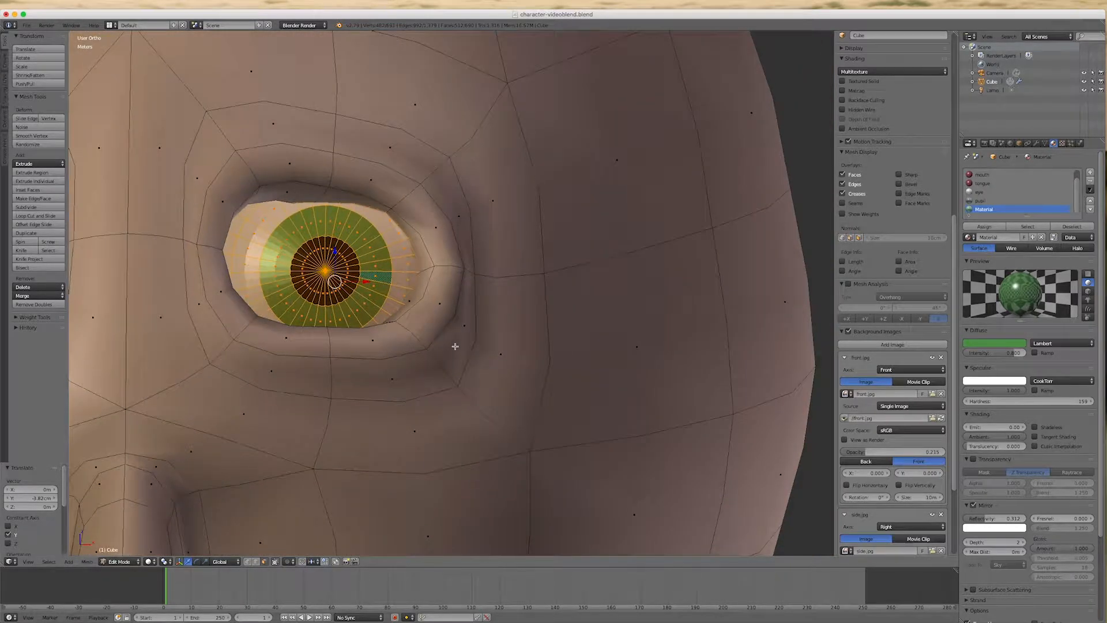
{"action": "key", "text": "KP_1"}
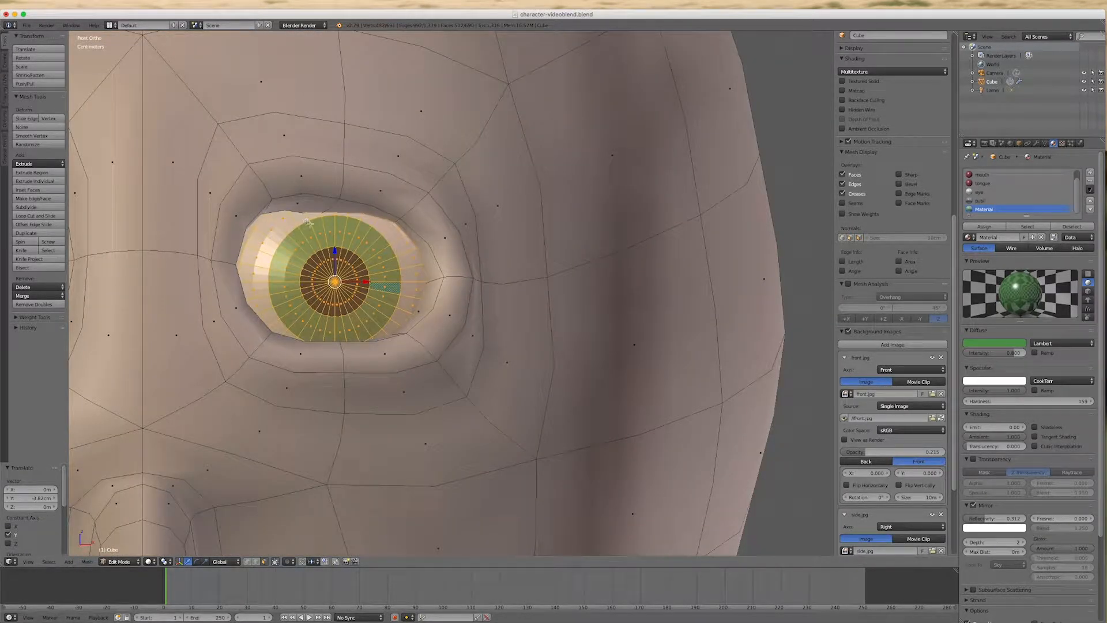
{"action": "key", "text": "g"}
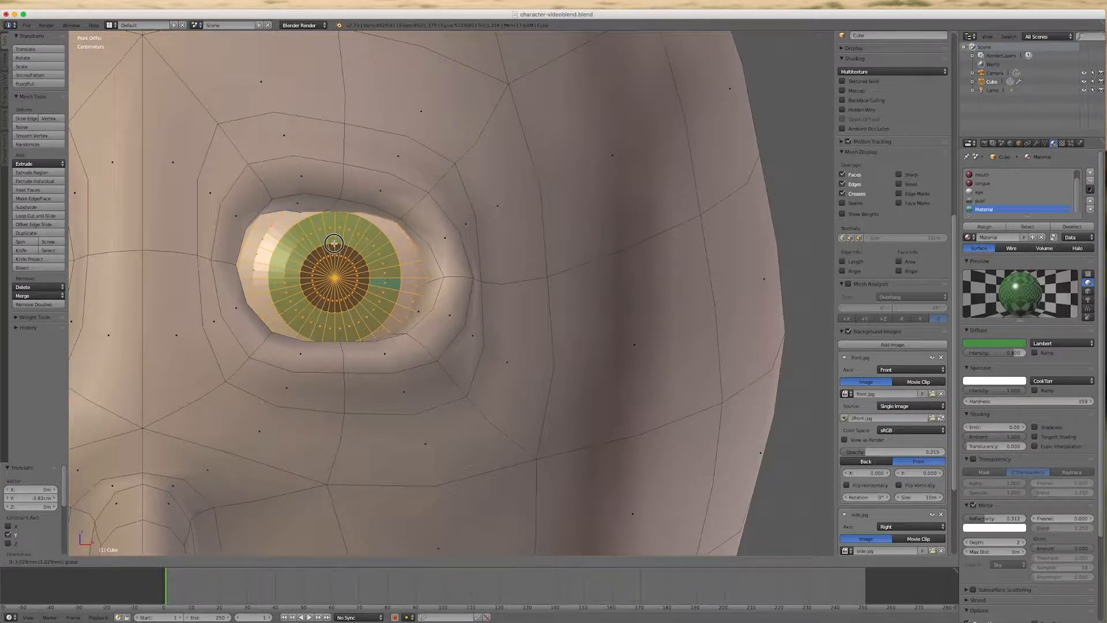
{"action": "left_click", "coordinate": [333, 243]}
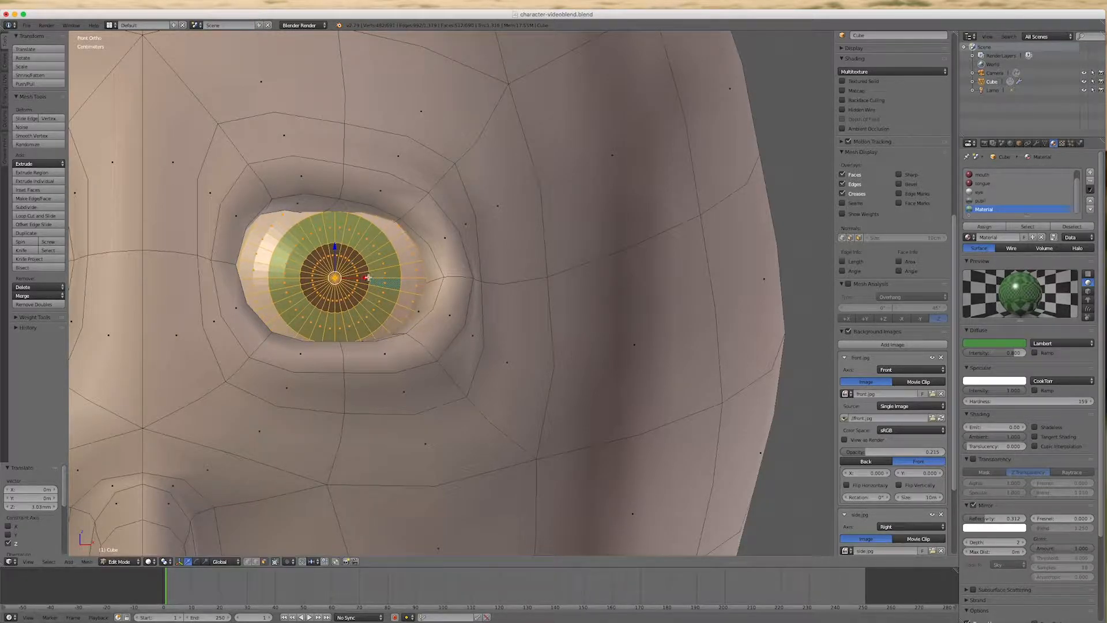
{"action": "key", "text": "g"}
{"action": "key", "text": "x"}
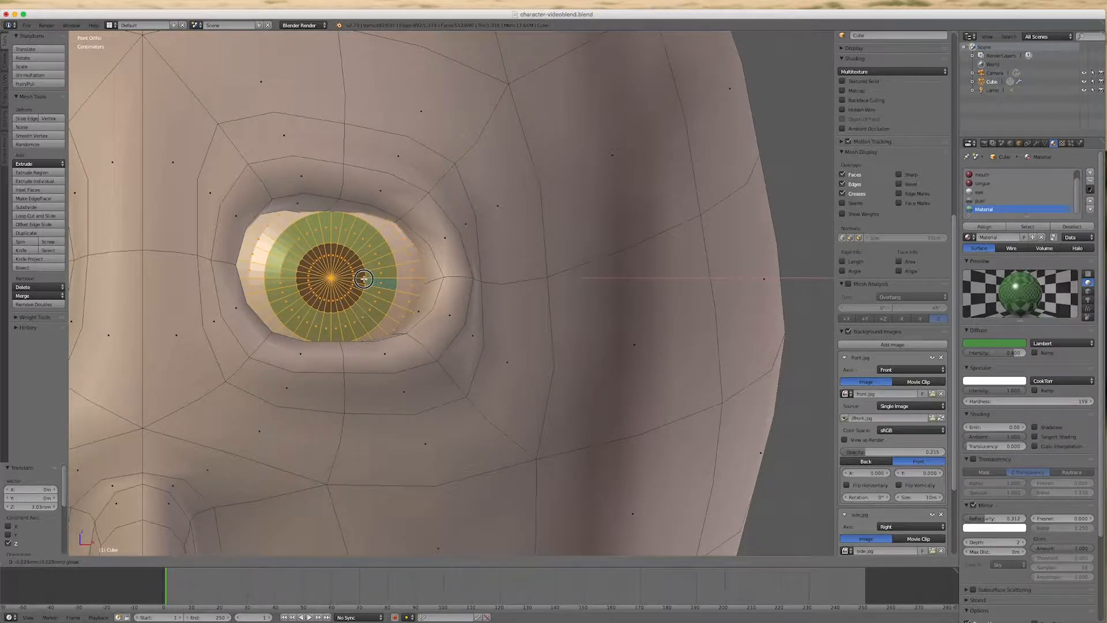
{"action": "left_click", "coordinate": [364, 279]}
Step: Select the four skin faces at the inner corner of the eye socket and move them back along Y toward the eyeball
{"action": "middle_click_drag", "start_coordinate": [447, 354], "coordinate": [390, 365]}
{"action": "scroll", "coordinate": [452, 361], "scroll_direction": "down", "scroll_amount": 4}
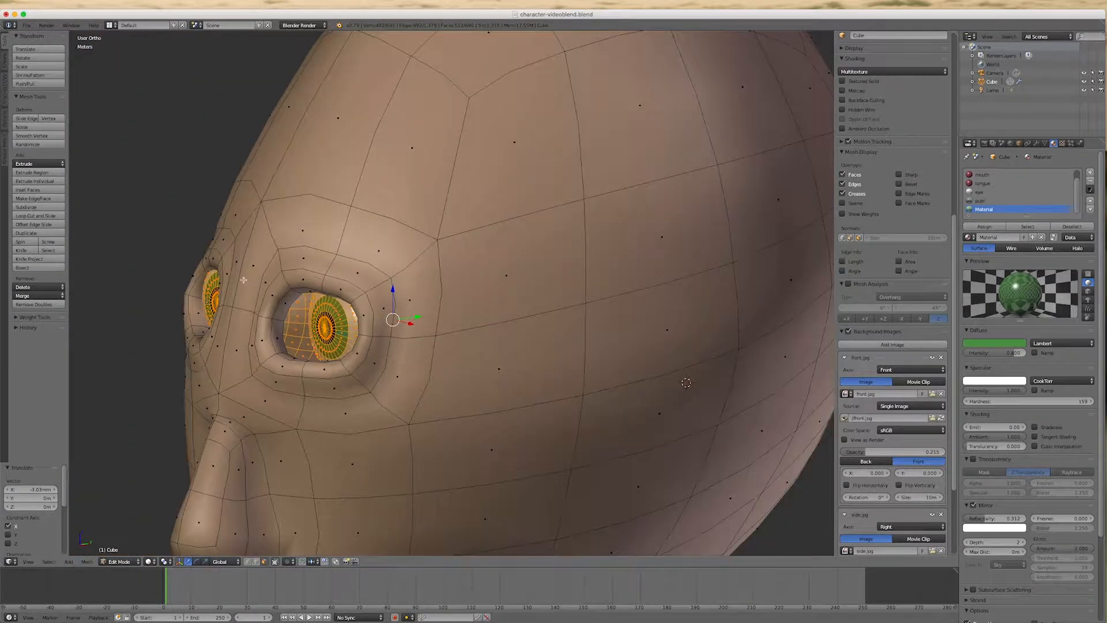
{"action": "scroll", "coordinate": [243, 280], "scroll_direction": "up", "scroll_amount": 4}
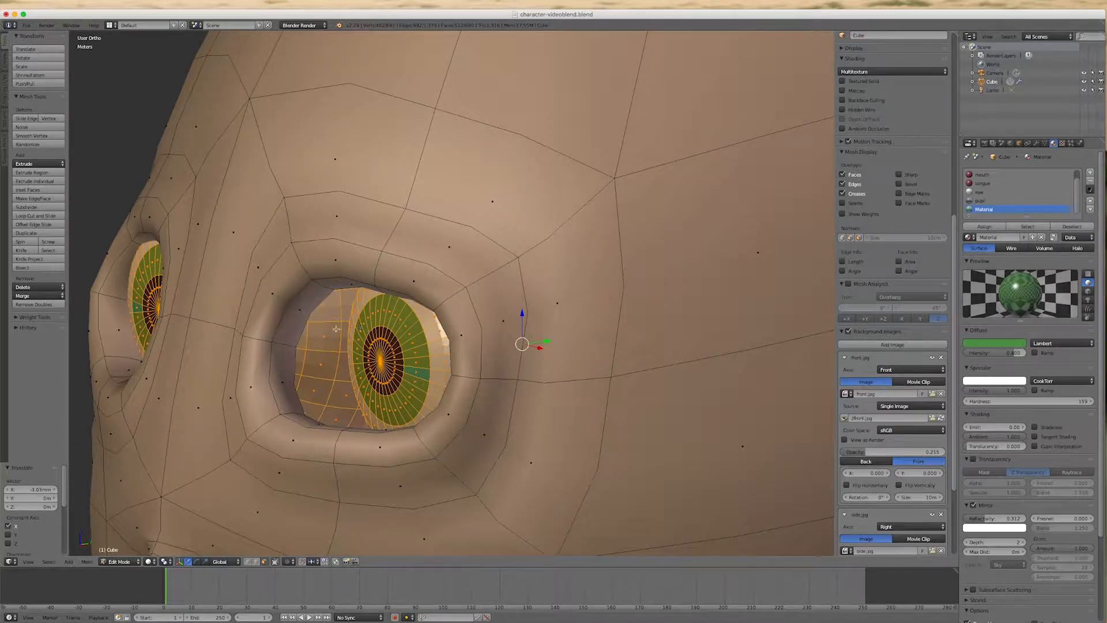
{"action": "right_click", "coordinate": [304, 319]}
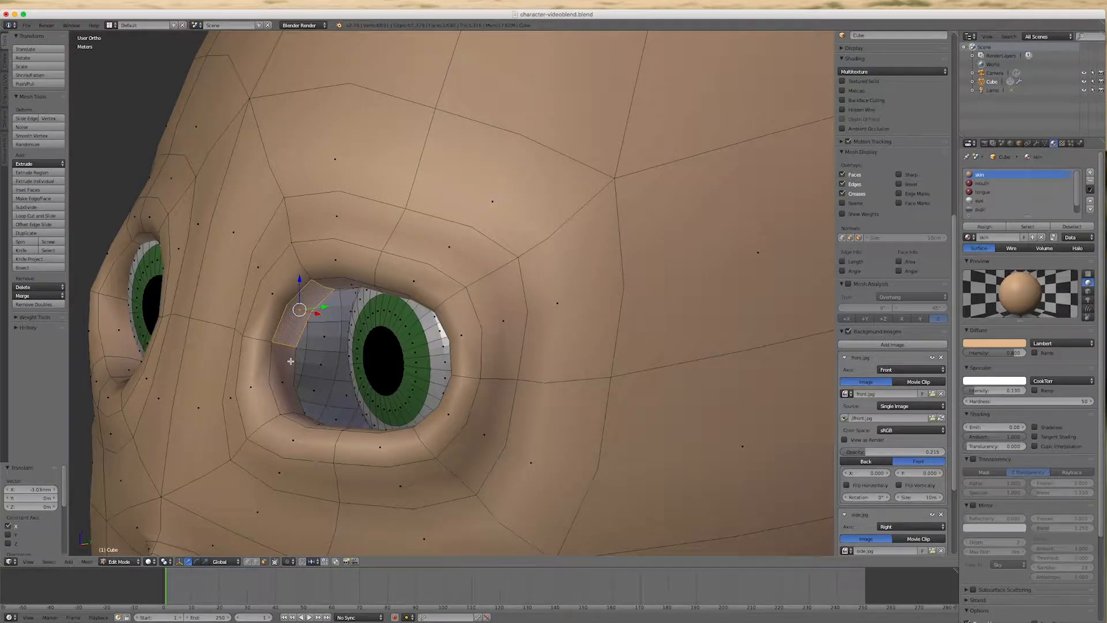
{"action": "right_click", "coordinate": [291, 364], "text": "shift"}
{"action": "right_click", "coordinate": [256, 356], "text": "shift"}
{"action": "right_click", "coordinate": [279, 297], "text": "shift"}
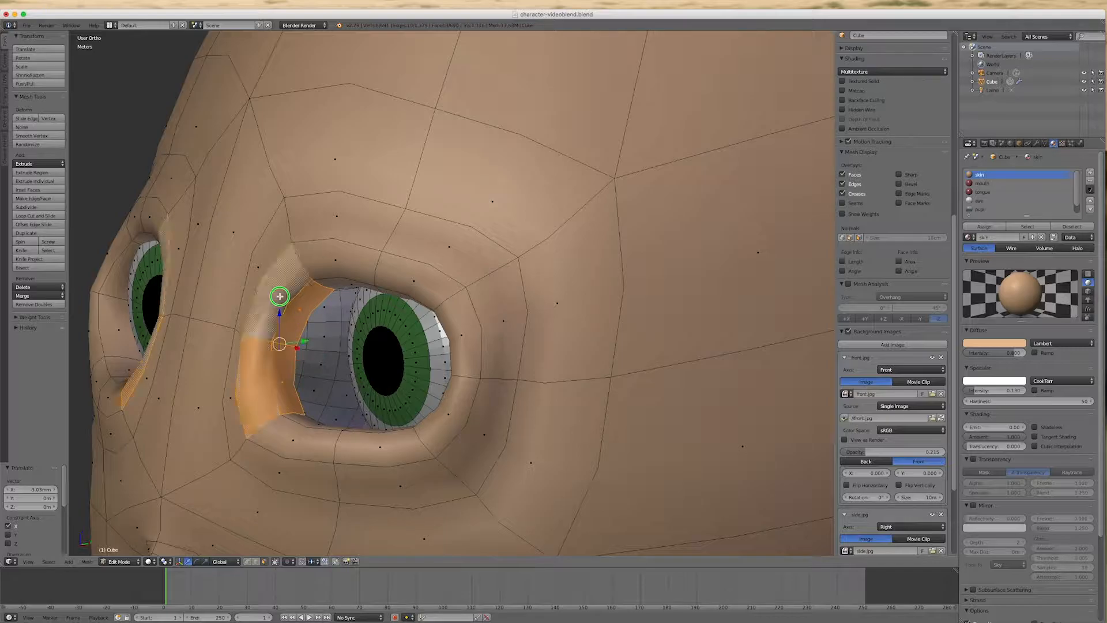
{"action": "middle_click_drag", "start_coordinate": [356, 372], "coordinate": [309, 347]}
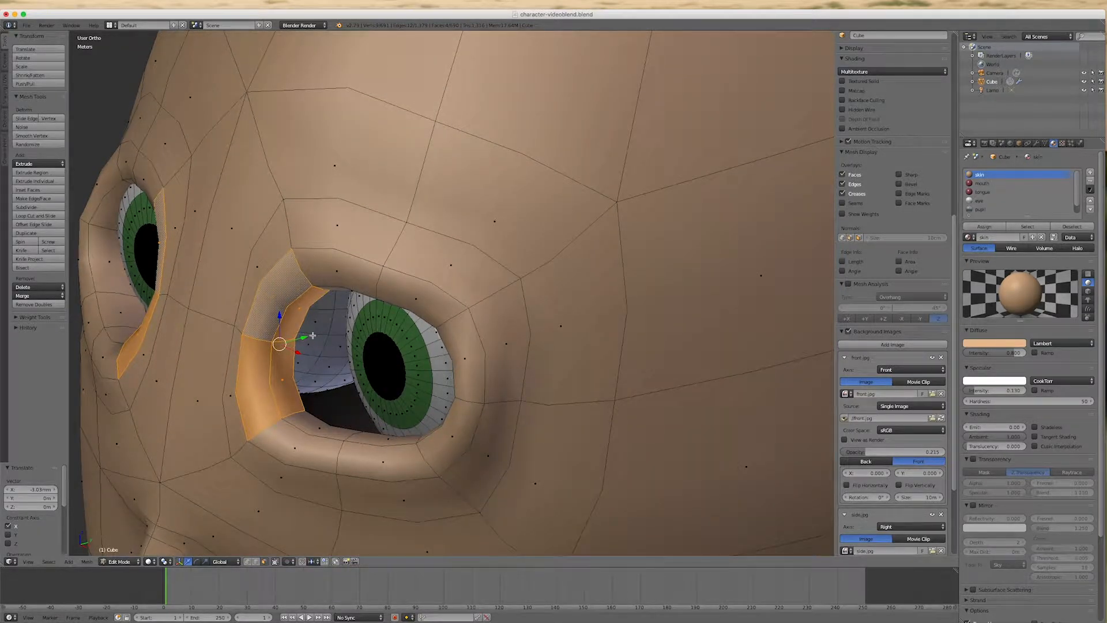
{"action": "left_click_drag", "start_coordinate": [304, 337], "coordinate": [354, 327]}
{"action": "middle_click_drag", "start_coordinate": [367, 346], "coordinate": [344, 299]}
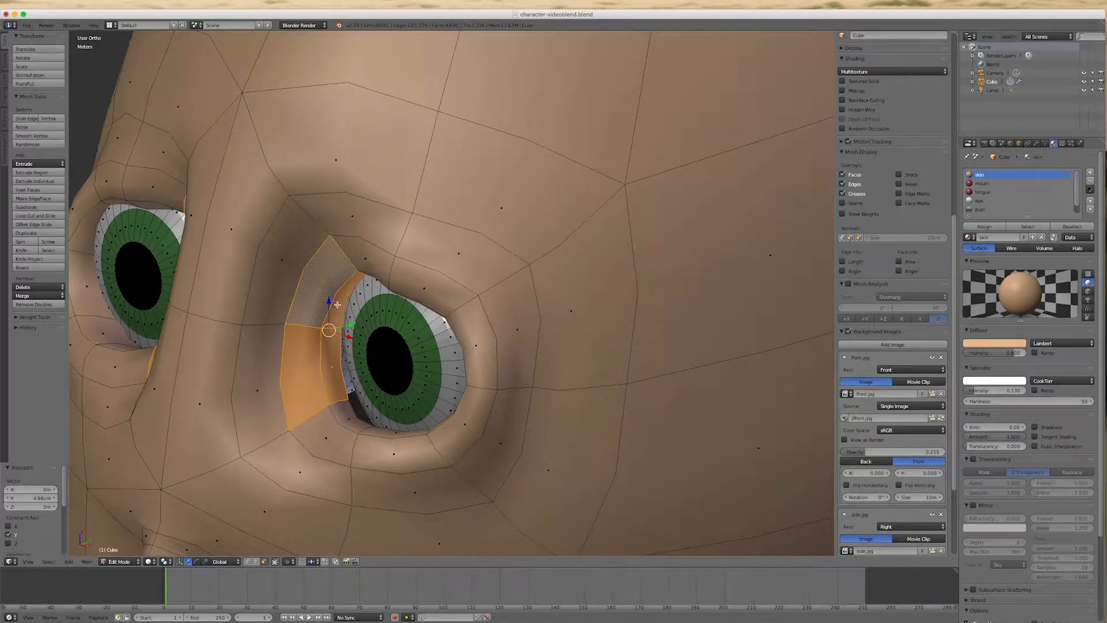
Step: Deselect the two upper inner-corner faces and move the remaining two lower ones further back along Y
{"action": "right_click", "coordinate": [342, 306], "text": "shift"}
{"action": "right_click", "coordinate": [320, 294], "text": "shift"}
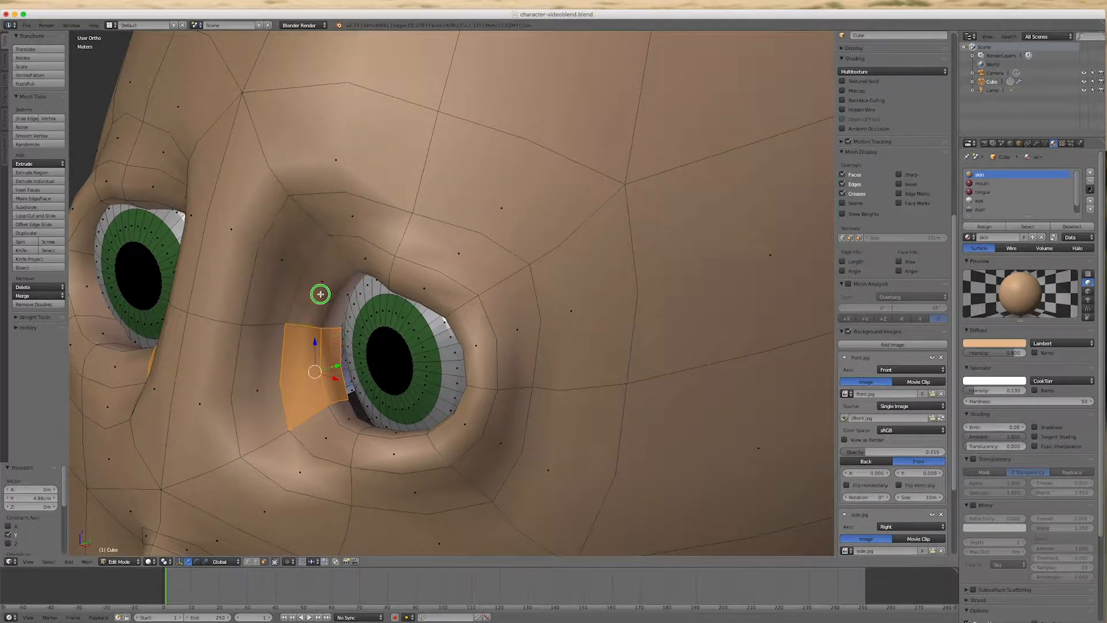
{"action": "key", "text": "g"}
{"action": "key", "text": "y"}
{"action": "left_click", "coordinate": [352, 361]}
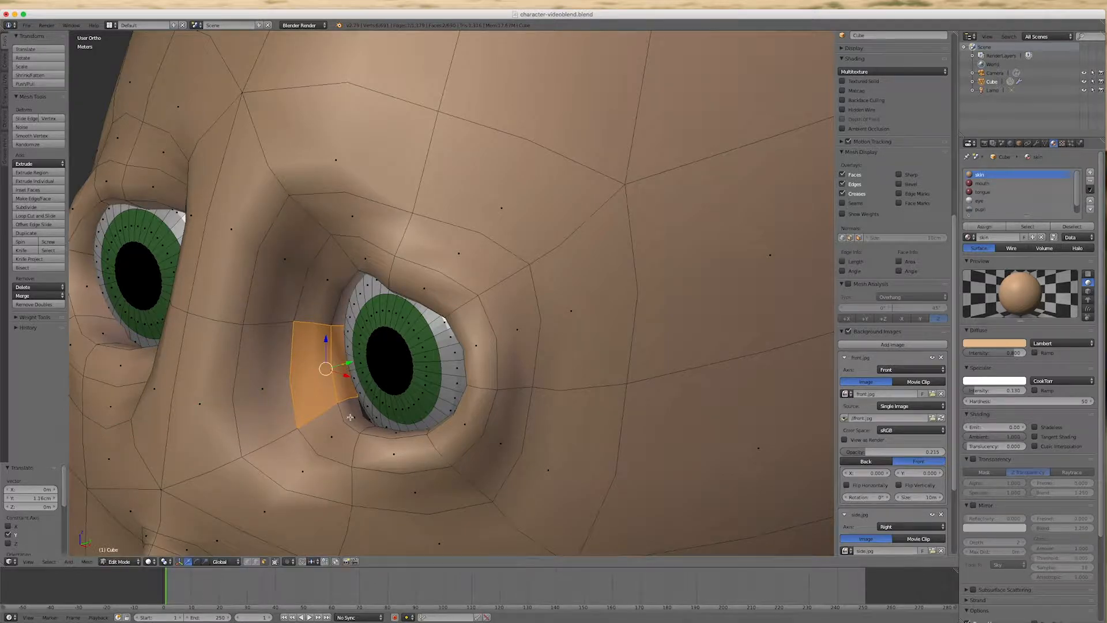
{"action": "left_click_drag", "start_coordinate": [354, 362], "coordinate": [354, 361]}
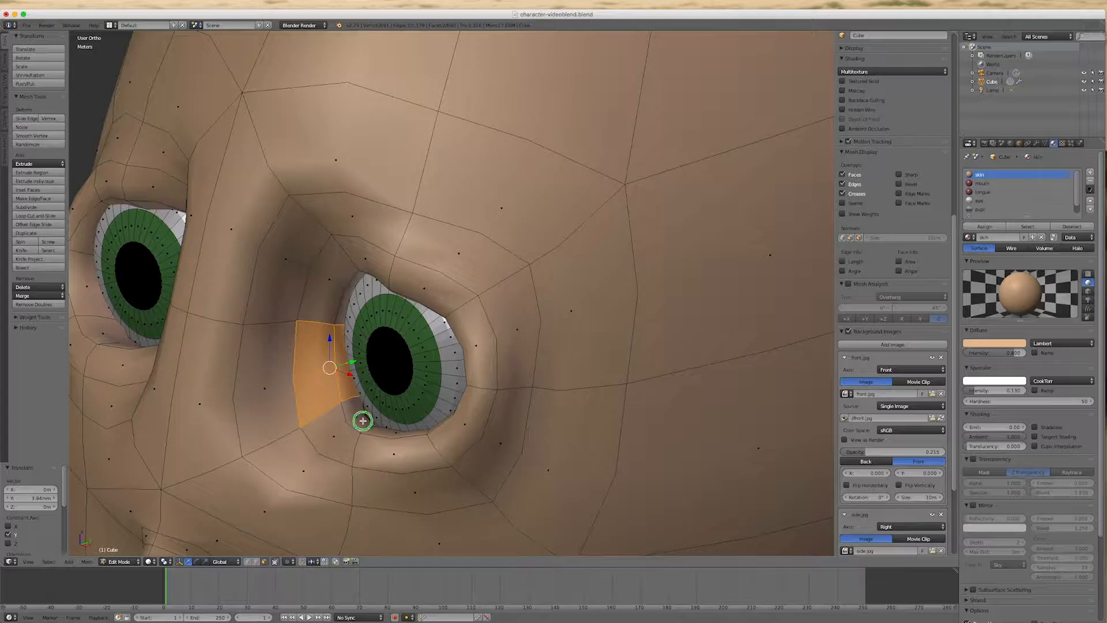
Step: Select the lower inner face of the eyelid rim and move it slightly back along Y to close the gap
{"action": "right_click", "coordinate": [362, 421]}
{"action": "left_click_drag", "start_coordinate": [382, 410], "coordinate": [404, 405]}
{"action": "middle_click_drag", "start_coordinate": [404, 405], "coordinate": [457, 468]}
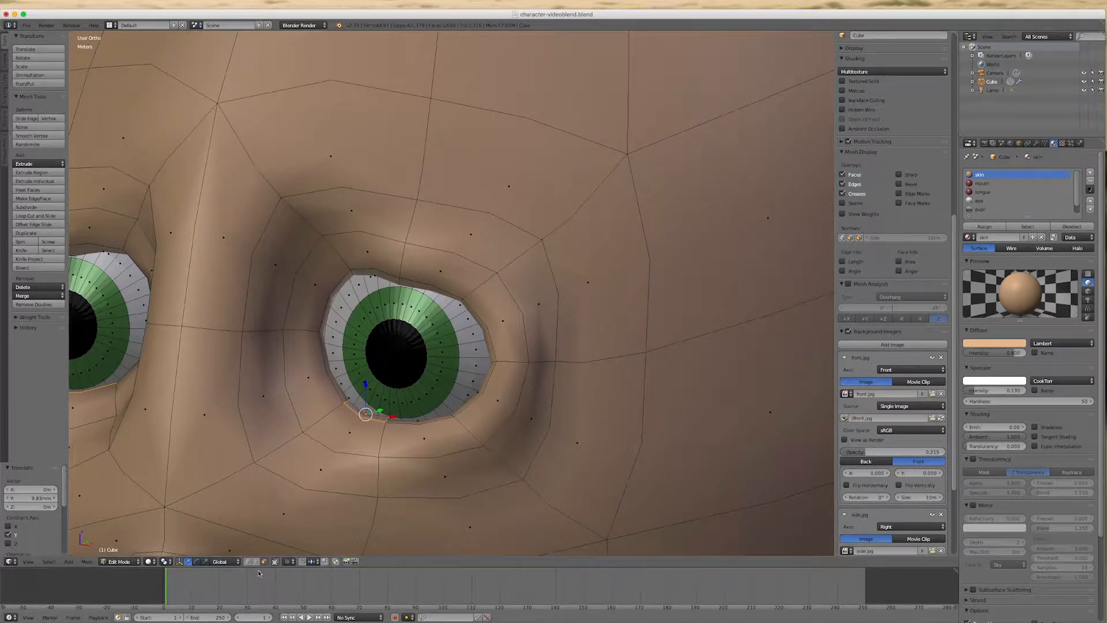
Step: Select the upper inner eyelid edge in edge mode and move it slightly forward along Y
{"action": "middle_click_drag", "start_coordinate": [482, 499], "coordinate": [444, 495]}
{"action": "right_click", "coordinate": [354, 255]}
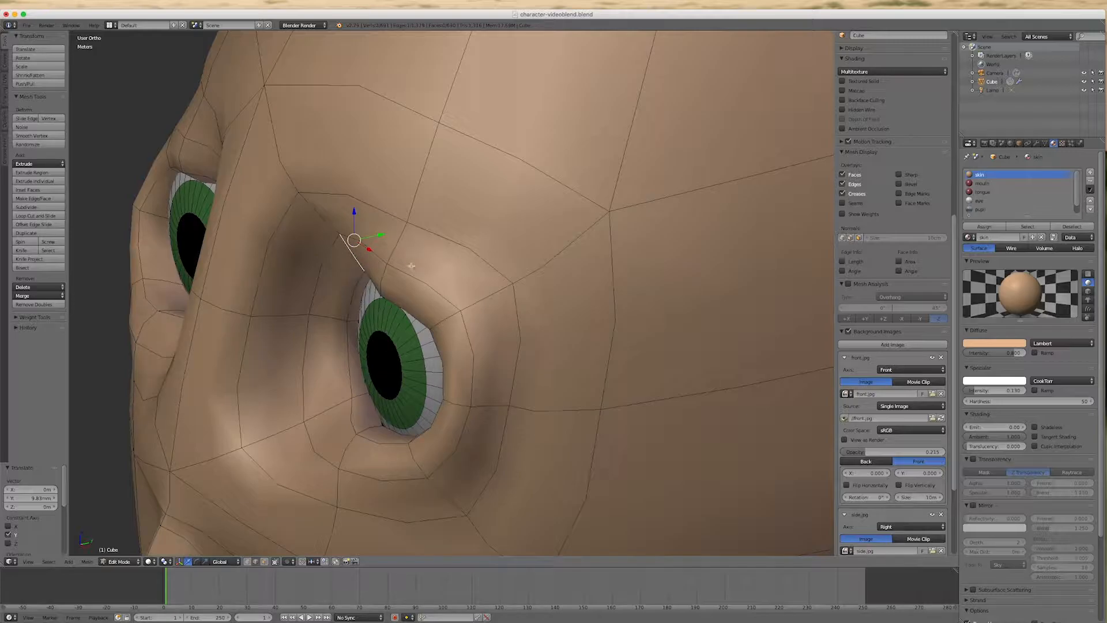
{"action": "key", "text": "g"}
{"action": "key", "text": "y"}
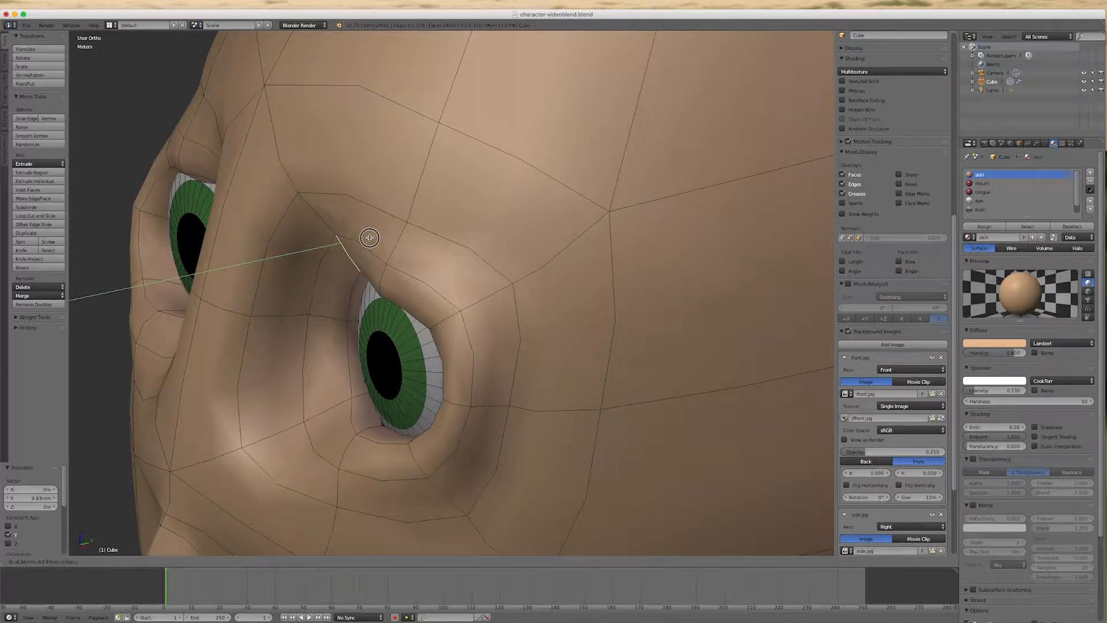
{"action": "left_click", "coordinate": [356, 241]}
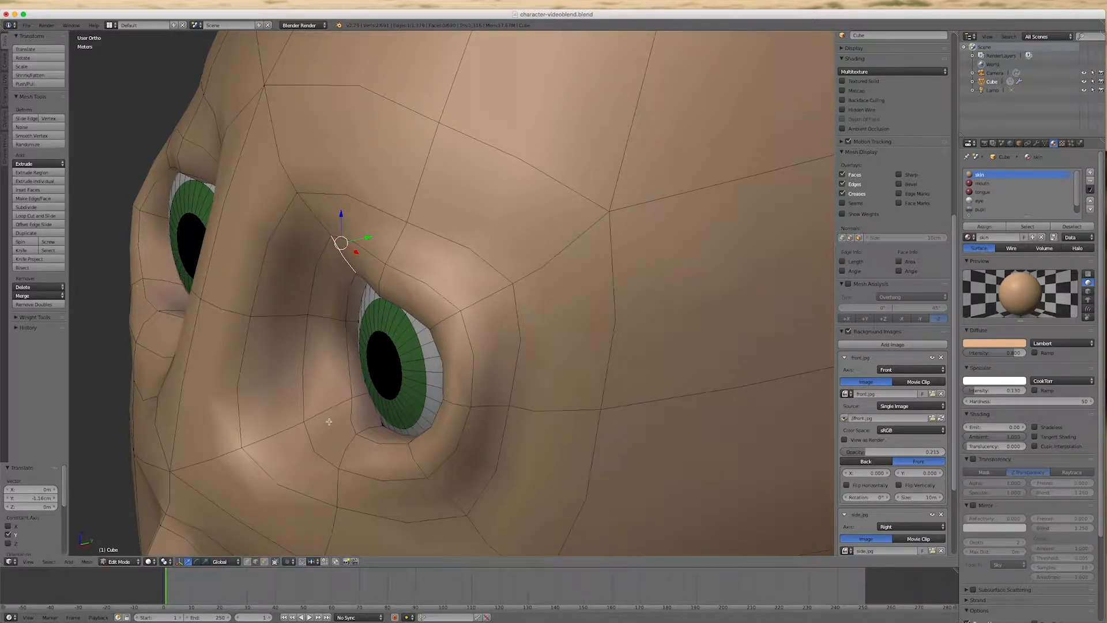
Step: Select the block of temple faces beside the outer eye corner in face mode and move them slightly back along Y
{"action": "mouse_move", "coordinate": [363, 470]}
{"action": "middle_mouse_down"}
{"action": "mouse_move", "coordinate": [440, 460]}
{"action": "mouse_move", "coordinate": [405, 473]}
{"action": "mouse_move", "coordinate": [440, 457]}
{"action": "mouse_move", "coordinate": [346, 462]}
{"action": "middle_mouse_up"}
{"action": "scroll", "coordinate": [435, 464], "scroll_direction": "down", "scroll_amount": 4}
{"action": "key", "text": "ctrl+Tab"}
{"action": "right_click", "coordinate": [555, 341]}
{"action": "right_click", "coordinate": [511, 431]}
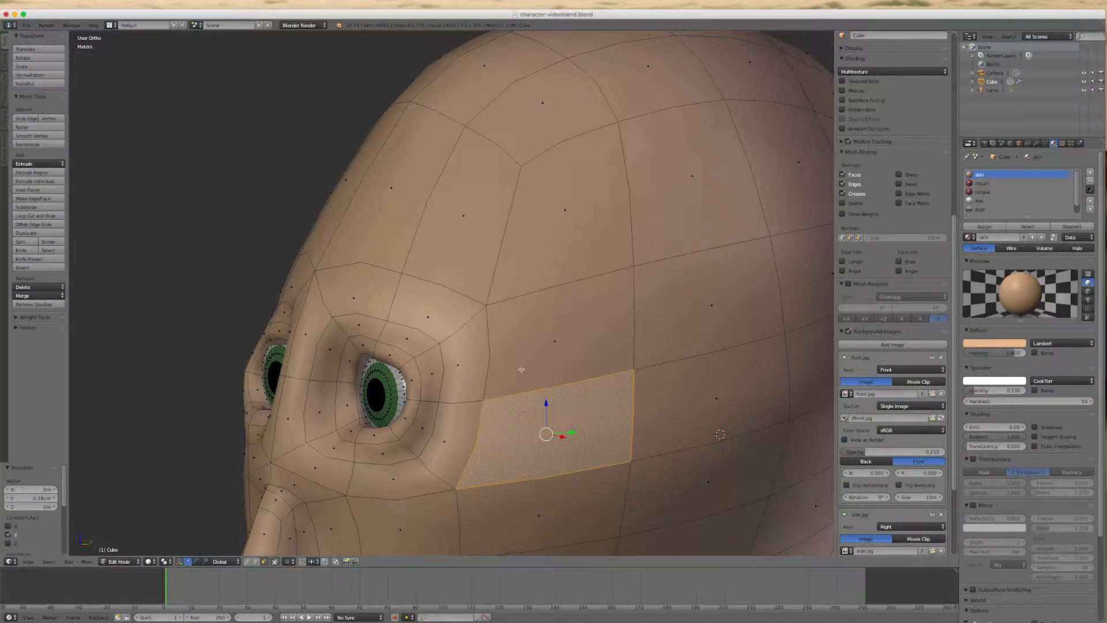
{"action": "right_click", "coordinate": [507, 354], "text": "shift"}
{"action": "right_click", "coordinate": [473, 379], "text": "shift"}
{"action": "right_click", "coordinate": [476, 433], "text": "shift"}
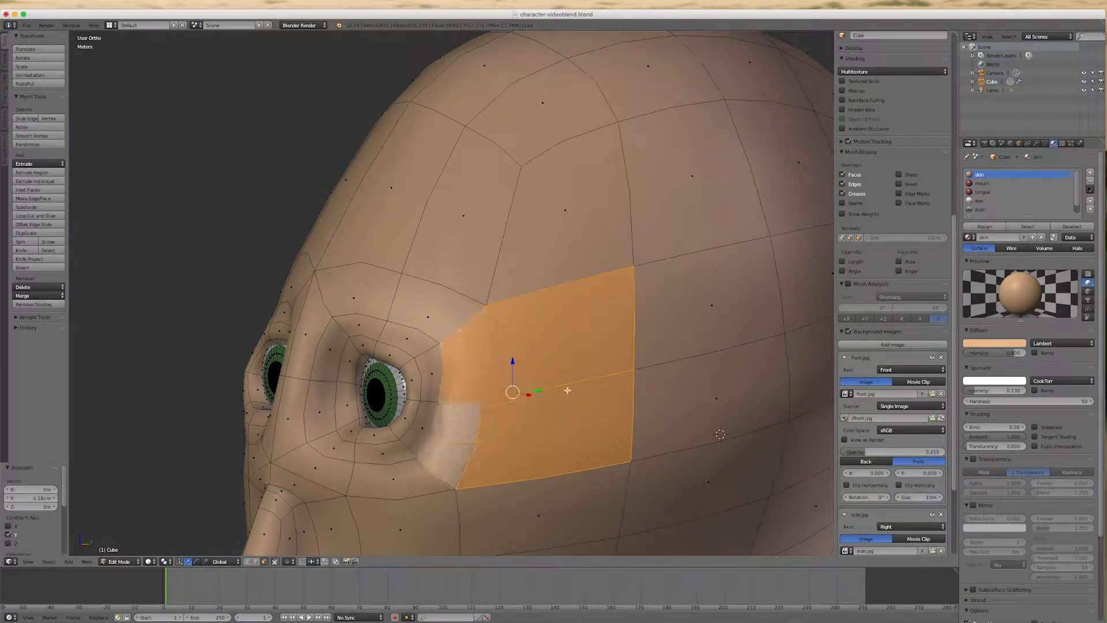
{"action": "middle_click_drag", "start_coordinate": [545, 391], "coordinate": [591, 425]}
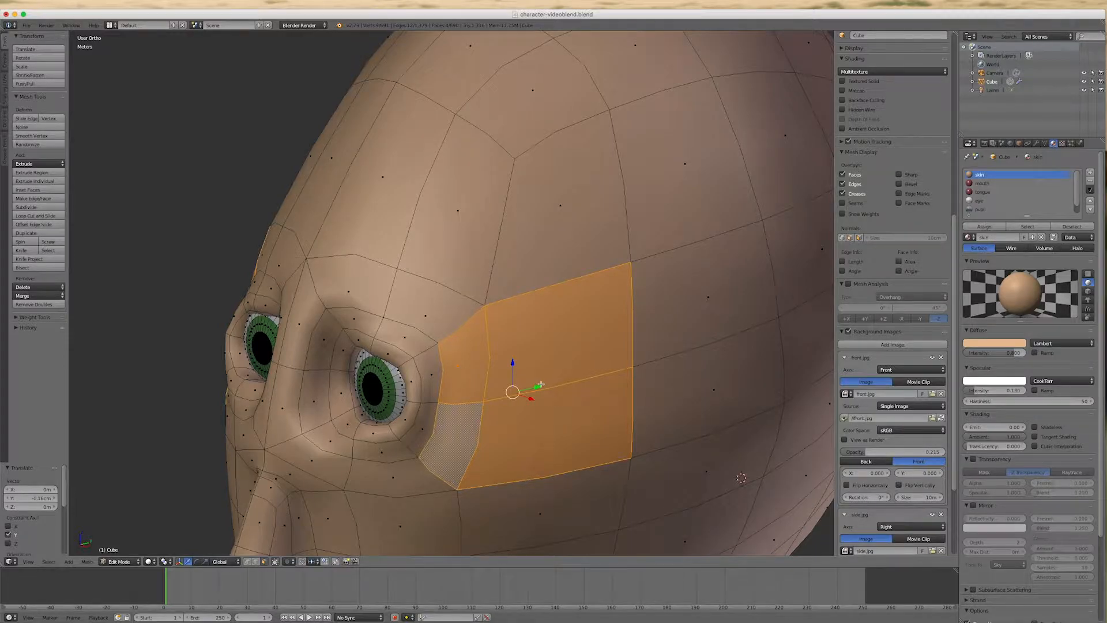
{"action": "left_click_drag", "start_coordinate": [541, 385], "coordinate": [546, 385]}
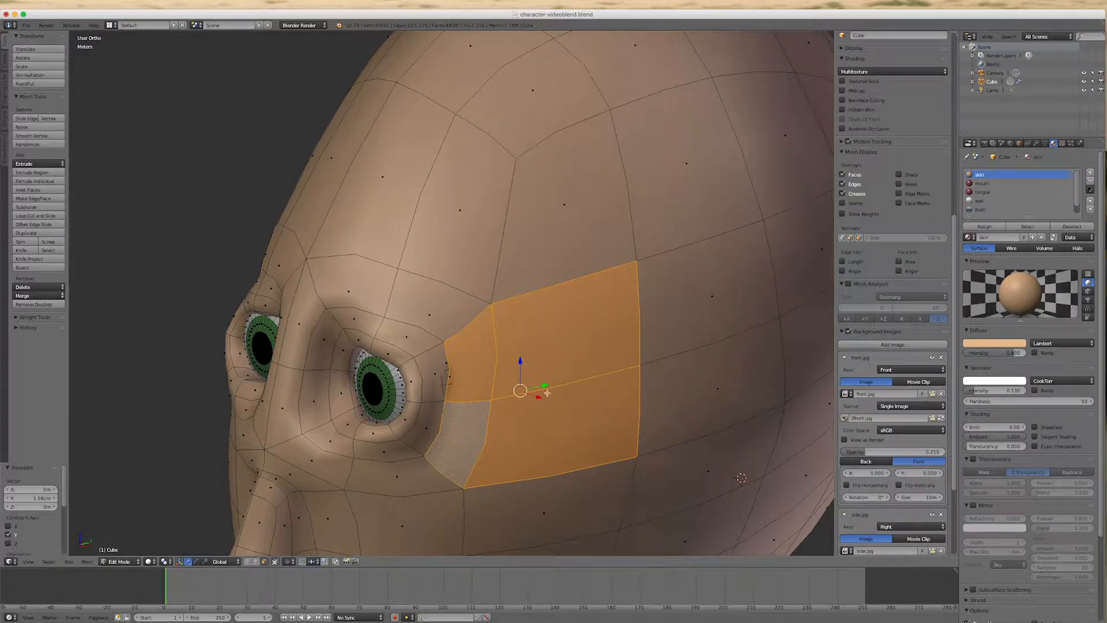
Step: Adjust the faces around the outer corner of the eye, pulling the skin slightly back along Y
{"action": "right_click", "coordinate": [423, 386]}
{"action": "right_click", "coordinate": [463, 388]}
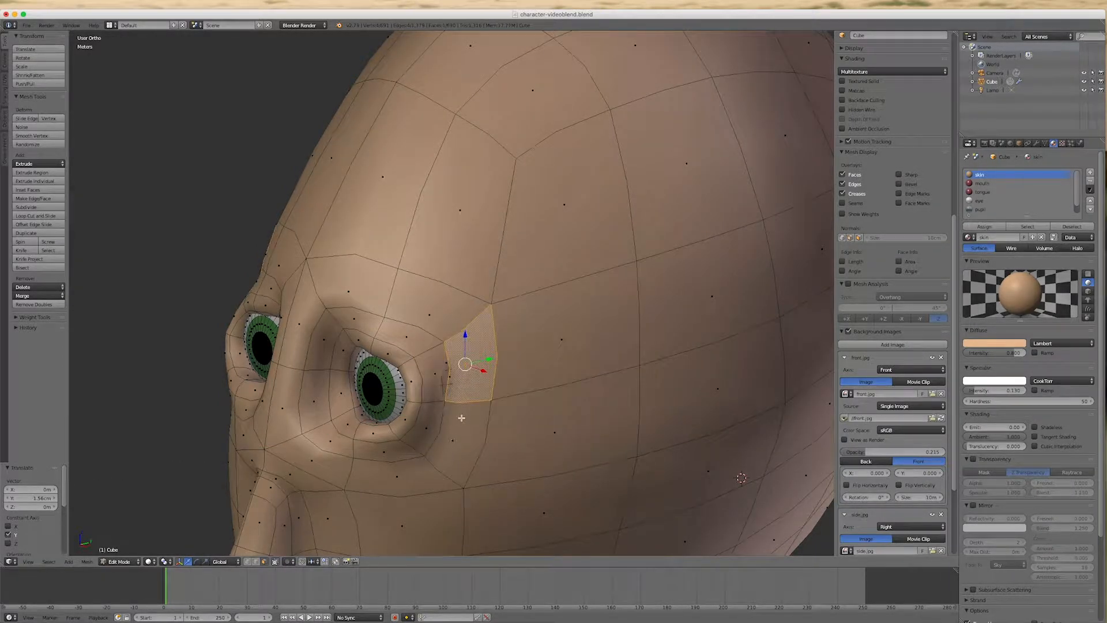
{"action": "right_click", "coordinate": [439, 378]}
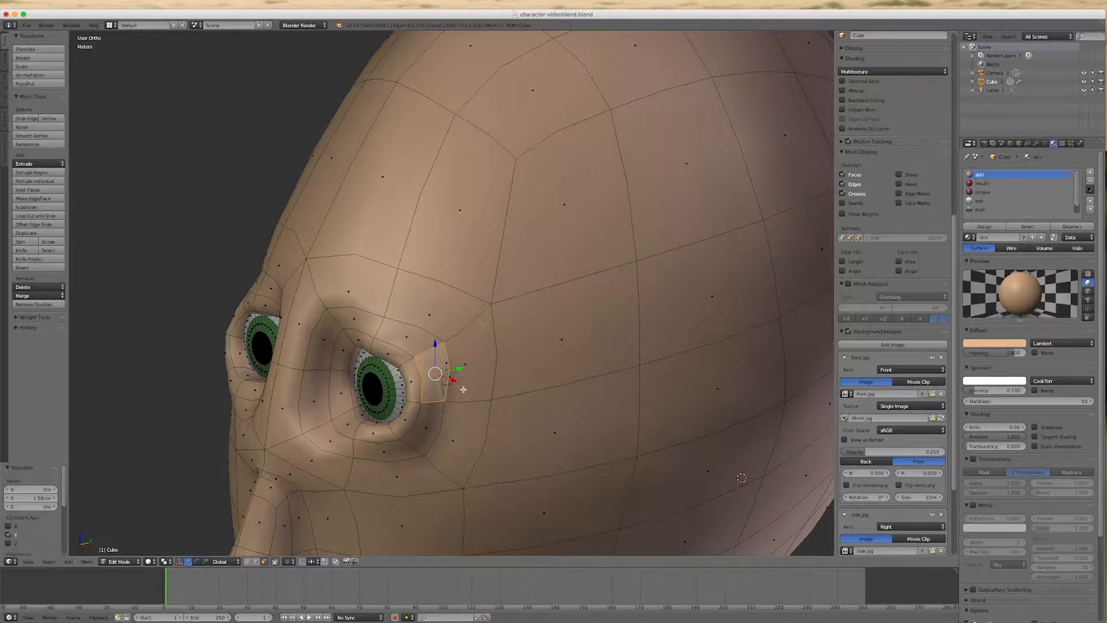
{"action": "left_click_drag", "start_coordinate": [455, 381], "coordinate": [490, 349]}
{"action": "right_click", "coordinate": [468, 377]}
{"action": "right_click", "coordinate": [468, 434]}
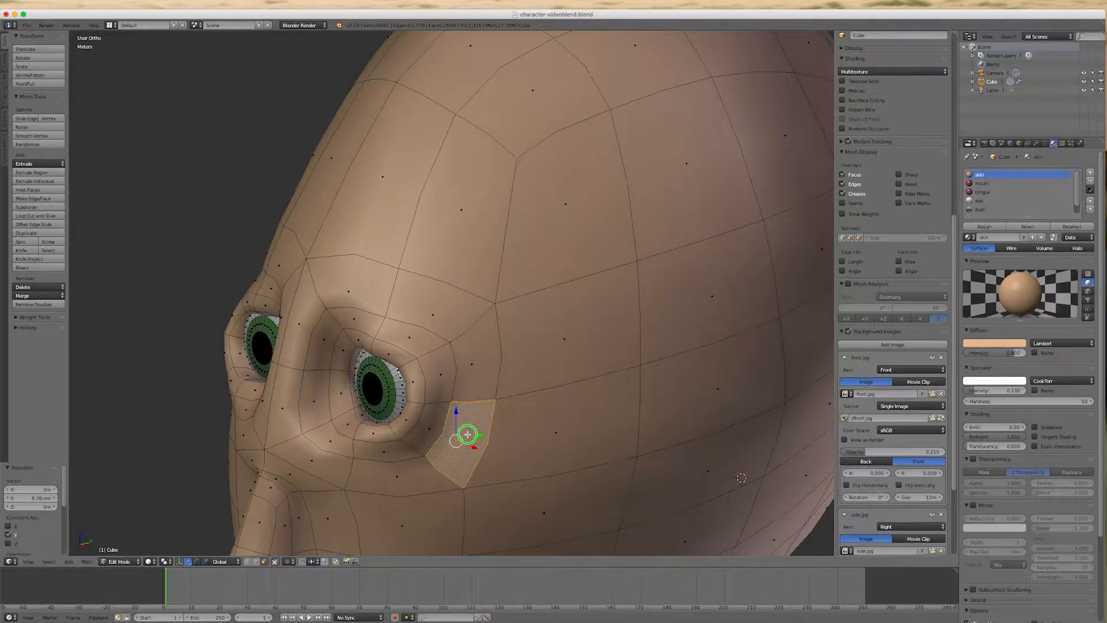
{"action": "right_click", "coordinate": [422, 387]}
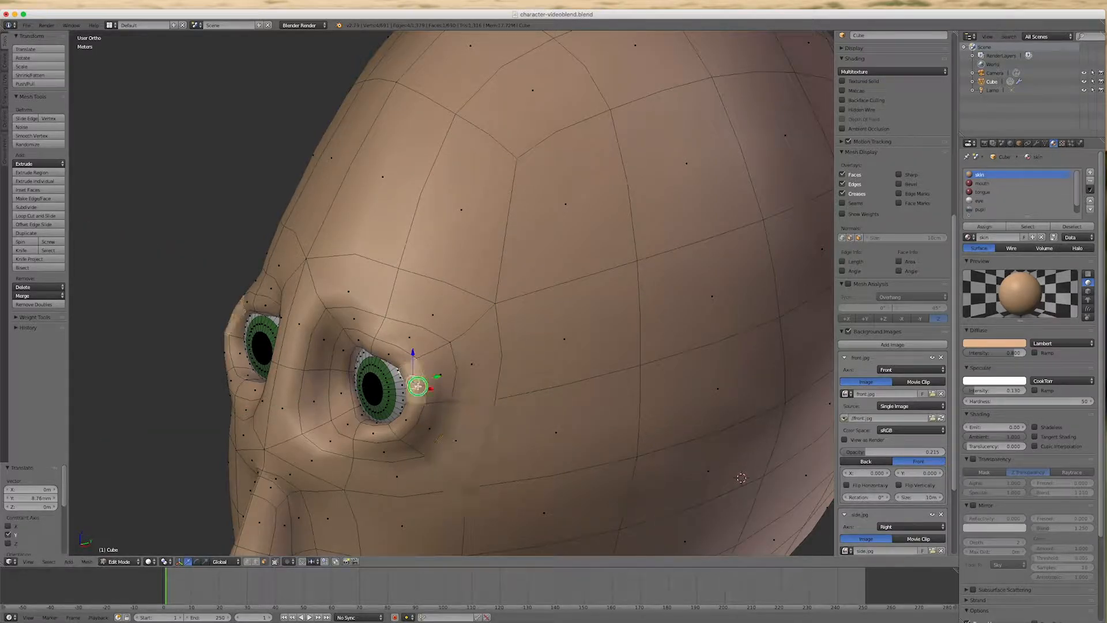
{"action": "right_click", "coordinate": [414, 415], "text": "shift"}
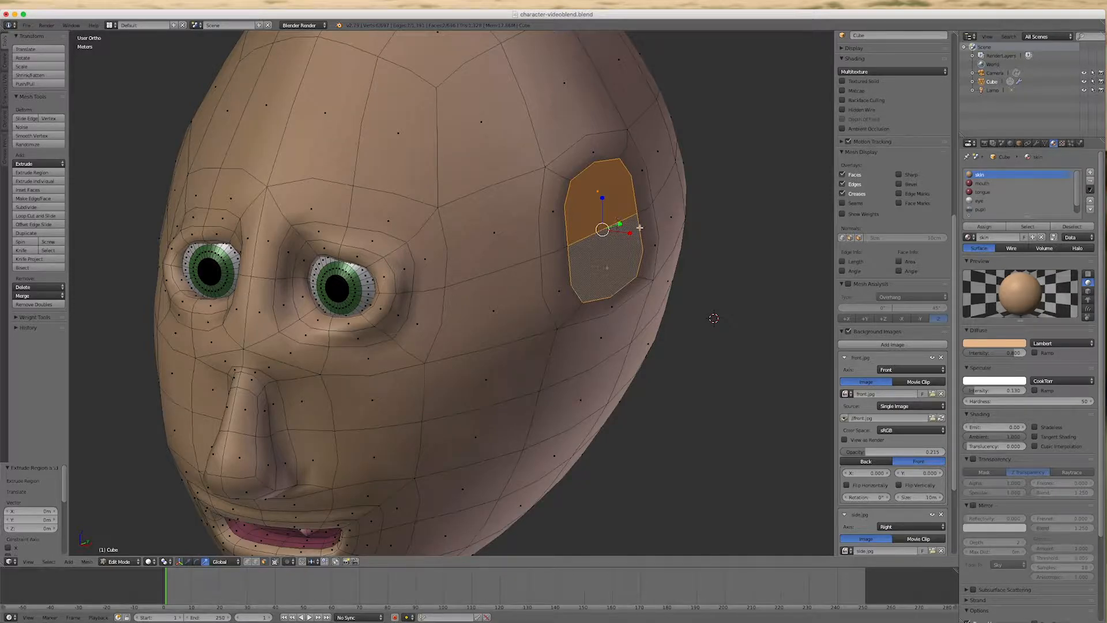
Step: Scale the two extruded ear faces on the side of the head narrower along Y
{"action": "middle_click_drag", "start_coordinate": [709, 343], "coordinate": [691, 373]}
{"action": "key", "text": "s"}
{"action": "key", "text": "y"}
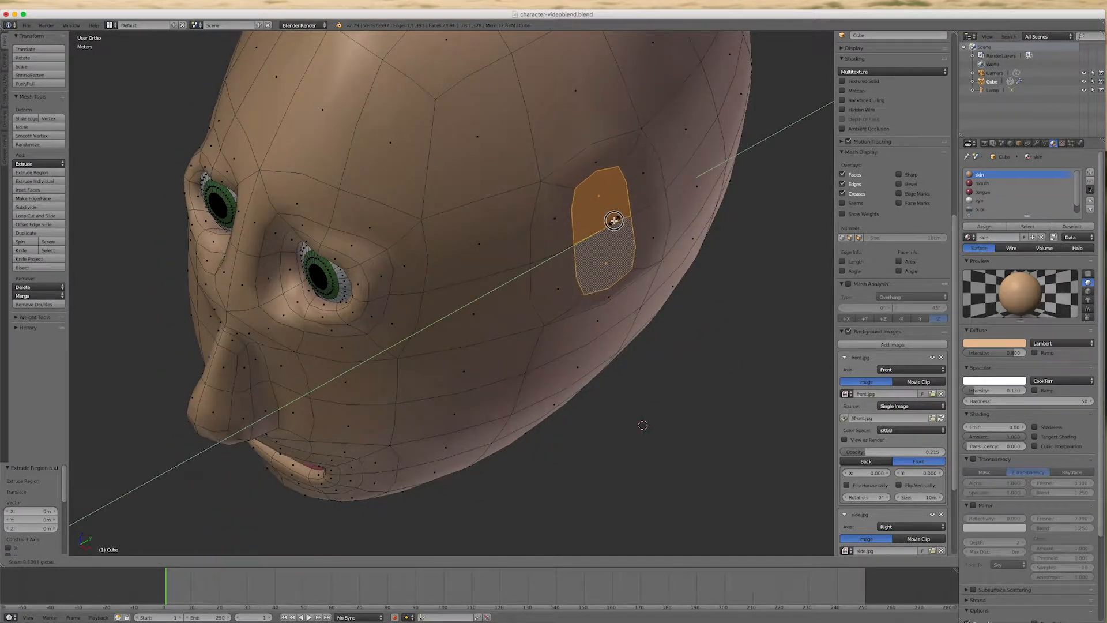
{"action": "left_click", "coordinate": [603, 226]}
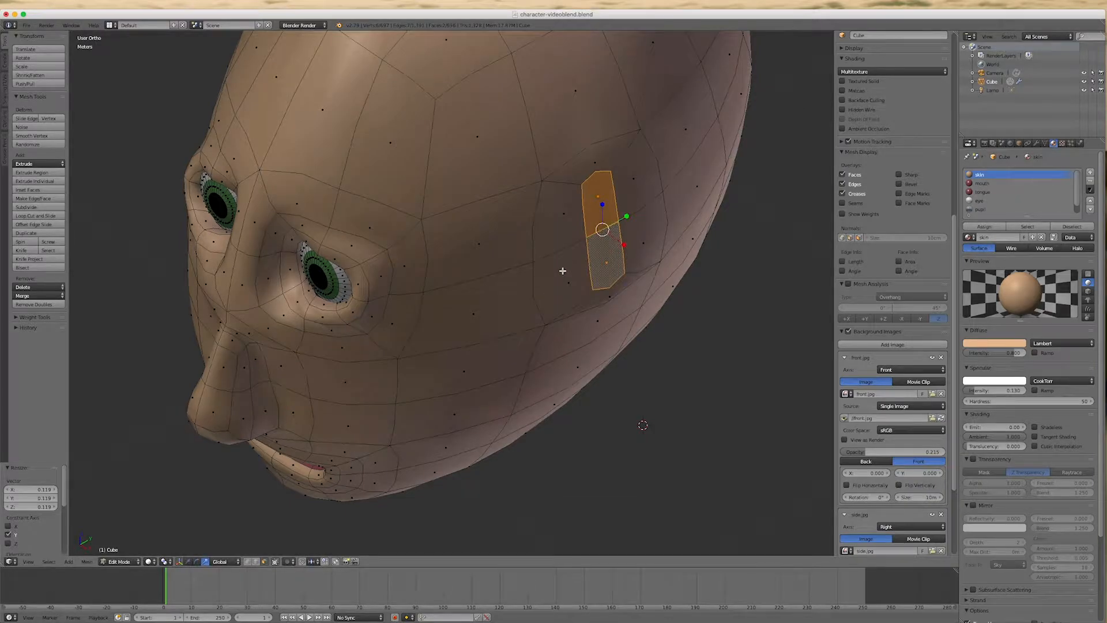
Step: Extrude the ear faces outward from the side of the head twice in front view, about 13 cm and 14 cm
{"action": "key", "text": "KP_1"}
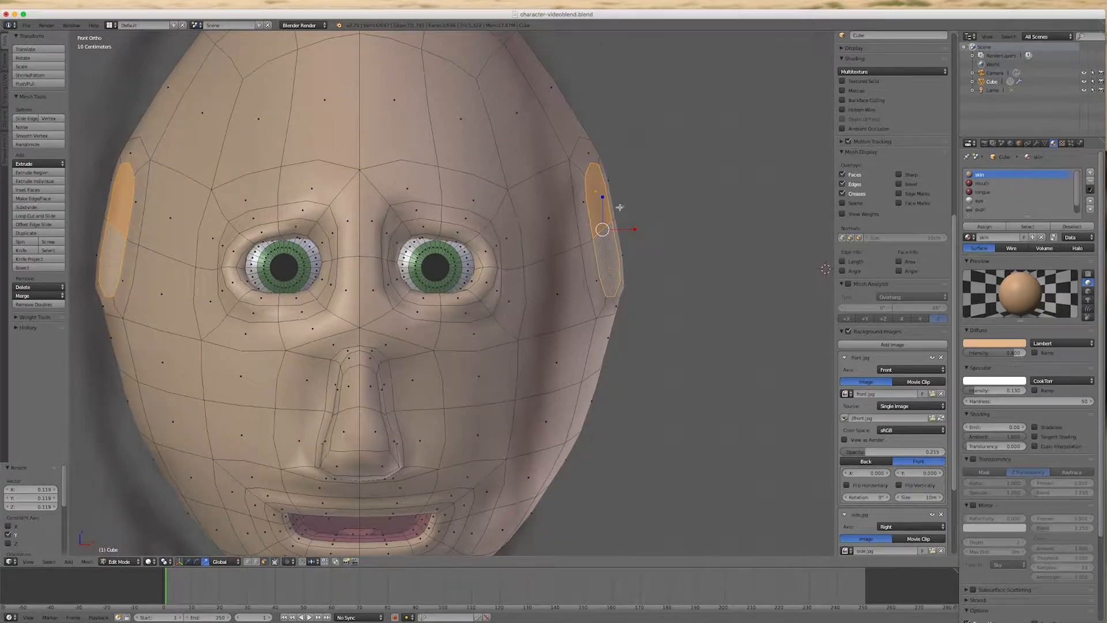
{"action": "key", "text": "e"}
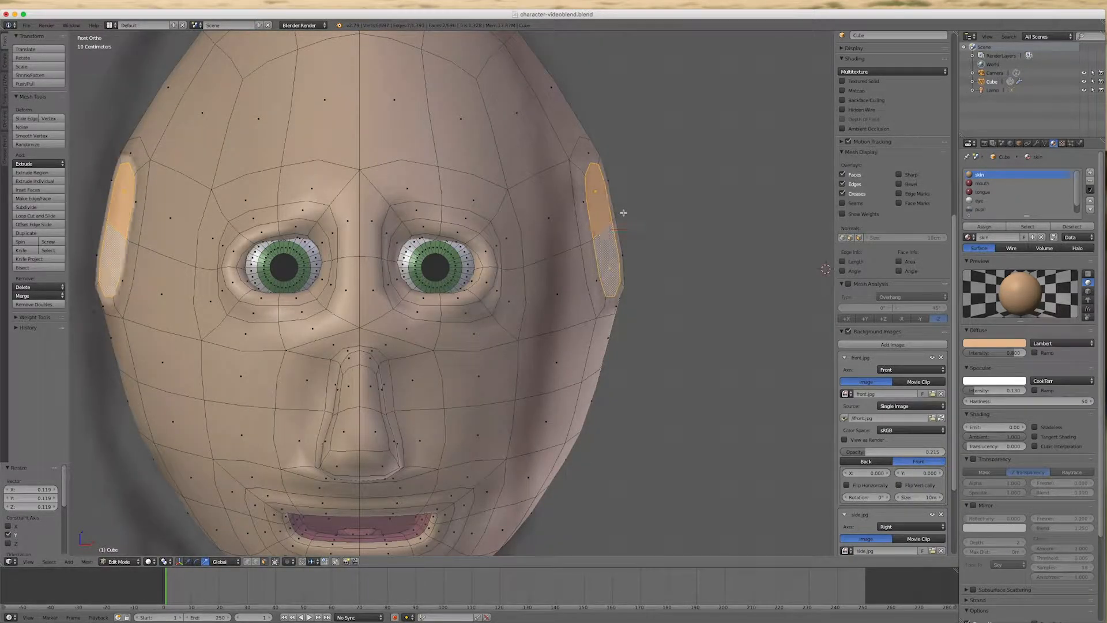
{"action": "left_click", "coordinate": [651, 216]}
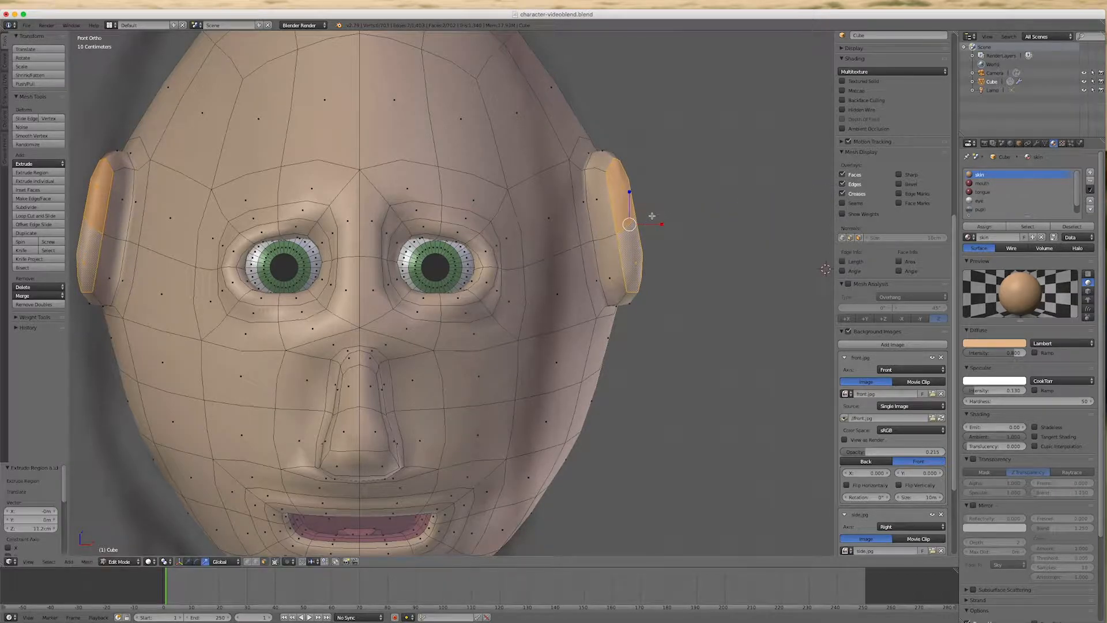
{"action": "key", "text": "e"}
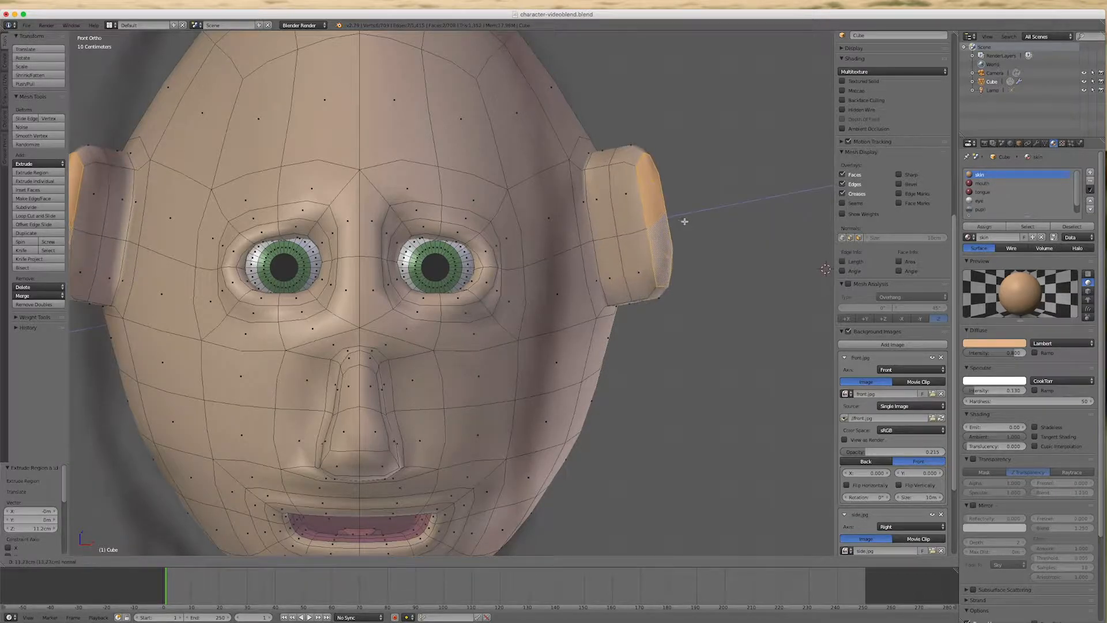
{"action": "left_click", "coordinate": [686, 226]}
Step: Scale the ear's end faces along Z to about 1.52 and extrude them further outward to form the wide part
{"action": "key", "text": "s"}
{"action": "key", "text": "z"}
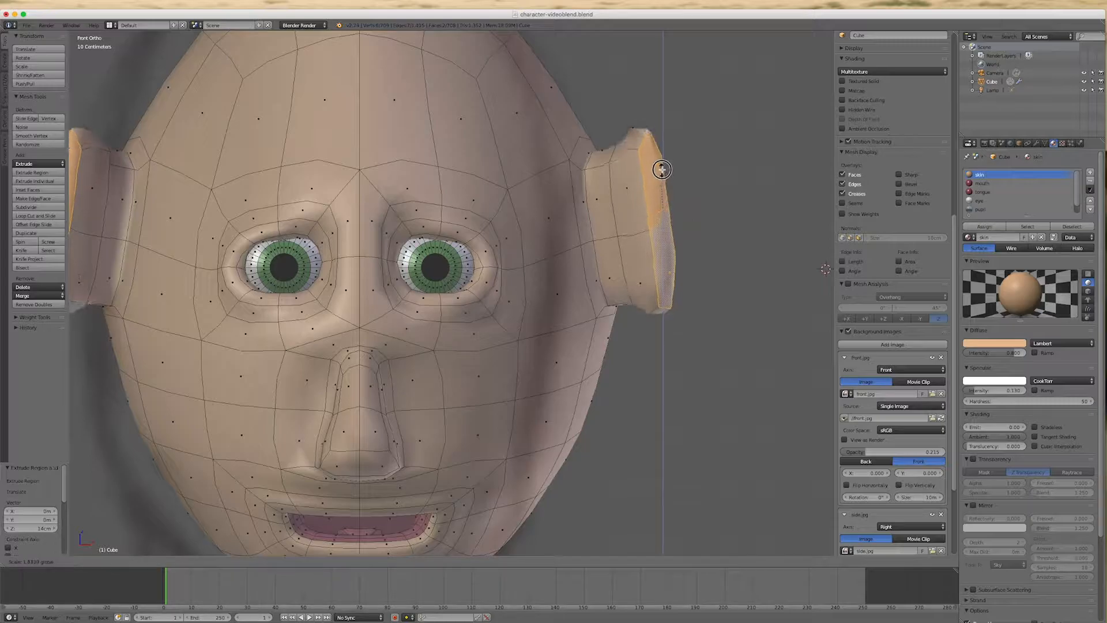
{"action": "left_click", "coordinate": [662, 187]}
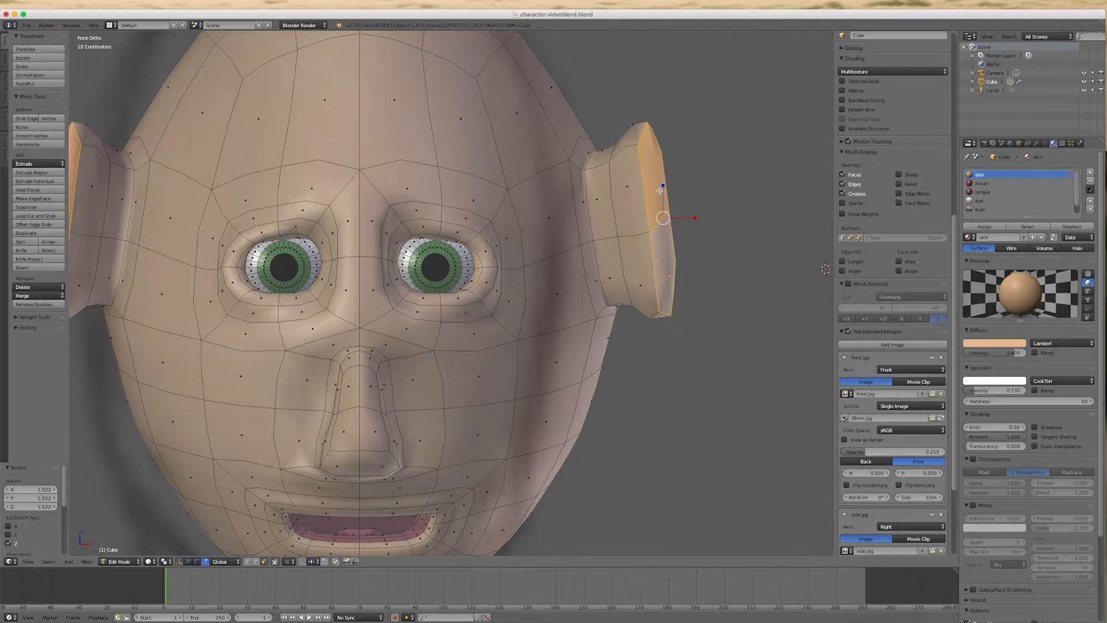
{"action": "key", "text": "e"}
{"action": "left_click", "coordinate": [738, 207]}
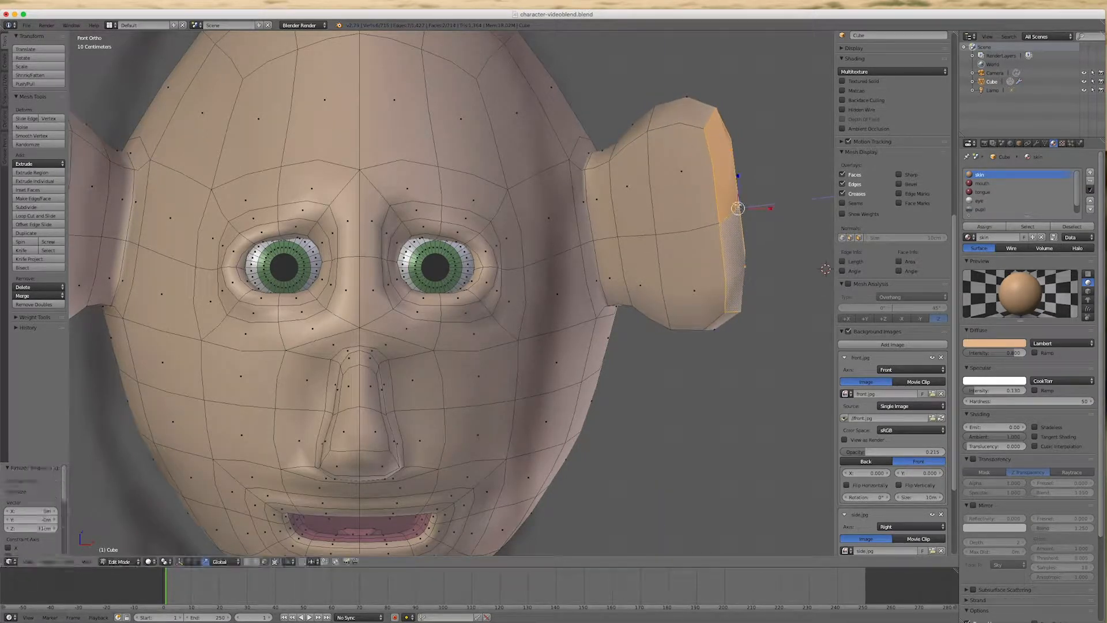
Step: Extrude the ear's end faces once more and scale them along Z to about 0.56 to round off the tip
{"action": "key", "text": "e"}
{"action": "left_click", "coordinate": [739, 175]}
{"action": "key", "text": "s"}
{"action": "key", "text": "z"}
{"action": "left_click", "coordinate": [738, 190]}
Step: Rotate the whole ear around the 3D cursor at its base in top view until it points straight out sideways
{"action": "middle_click_drag", "start_coordinate": [773, 259], "coordinate": [726, 318]}
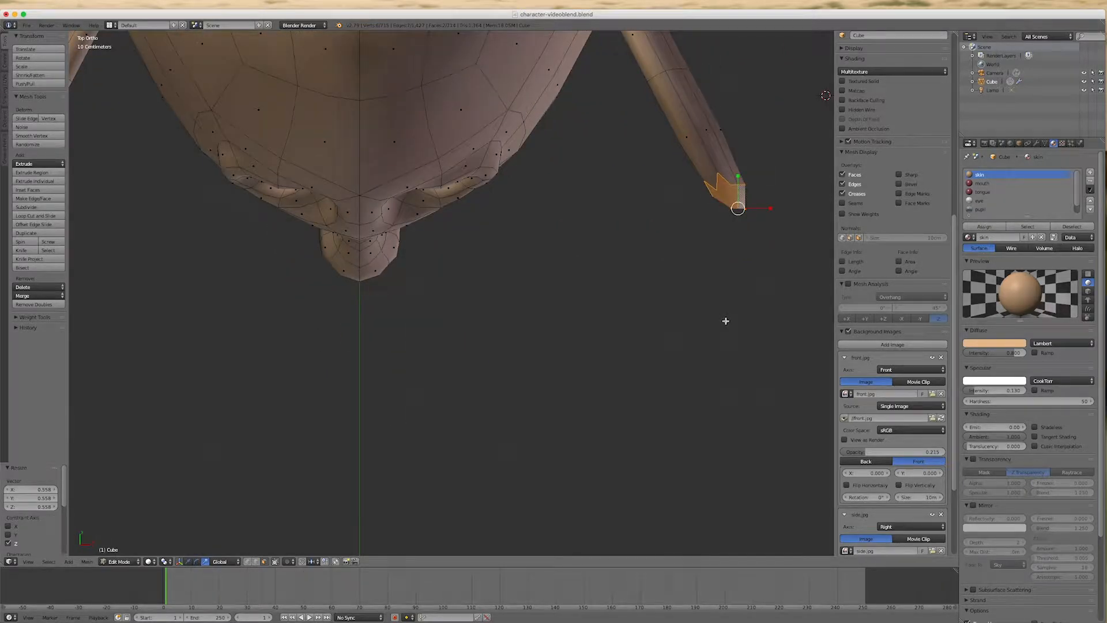
{"action": "scroll", "coordinate": [707, 351], "scroll_direction": "down", "scroll_amount": 4}
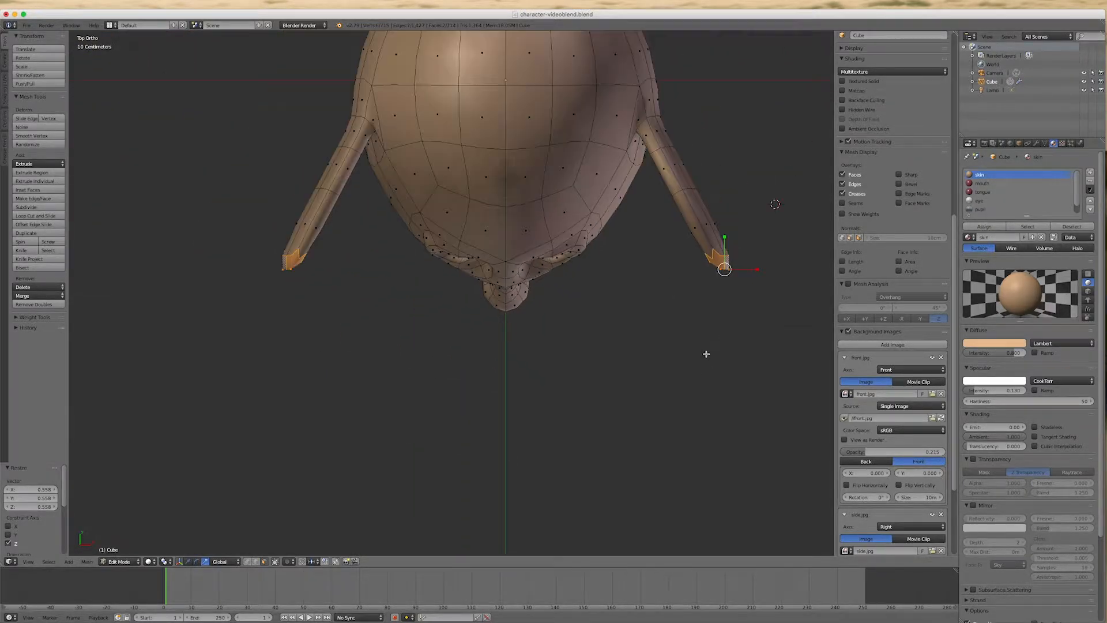
{"action": "left_click", "coordinate": [165, 563]}
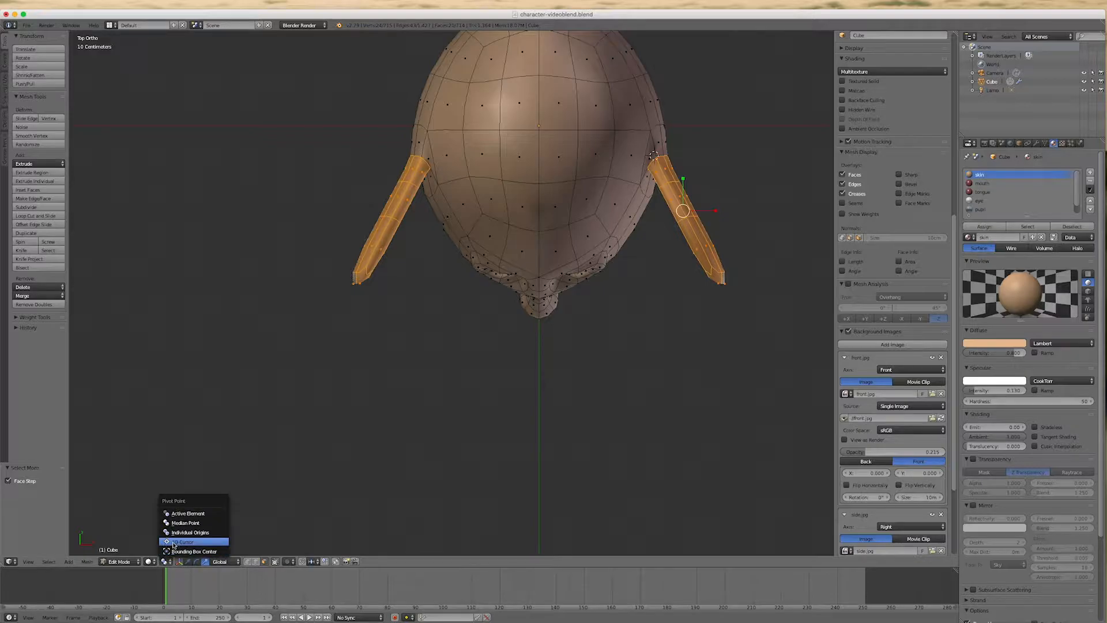
{"action": "left_click", "coordinate": [174, 542]}
{"action": "key", "text": "r"}
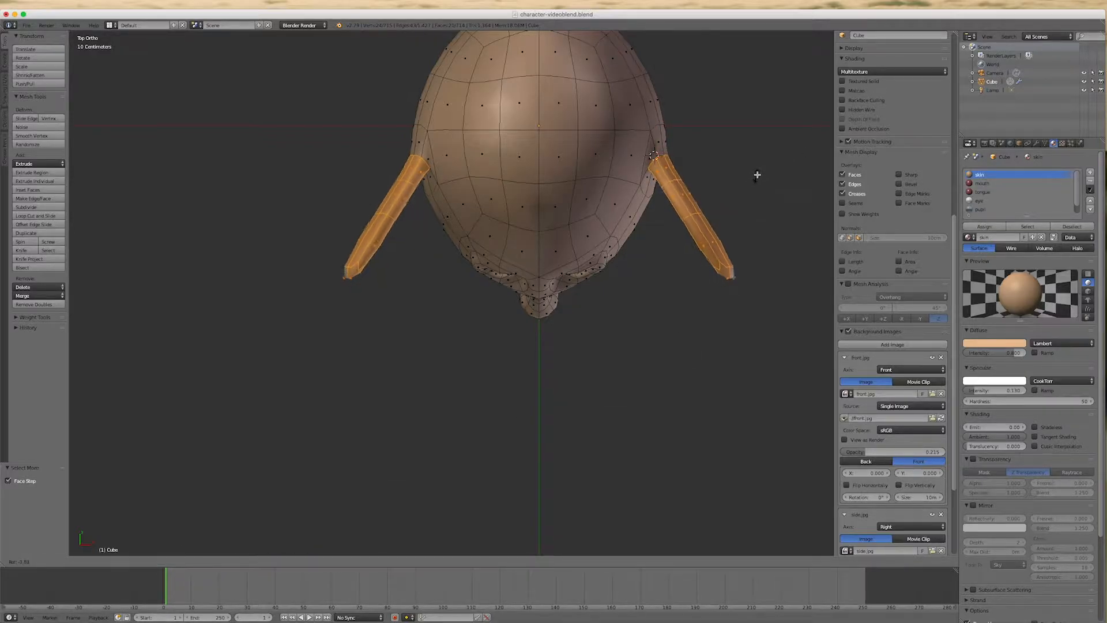
{"action": "left_click", "coordinate": [751, 40]}
Step: Scale the ear down to about 0.72 overall, and shorten it along X to about 0.76 in front view
{"action": "key", "text": "s"}
{"action": "left_click", "coordinate": [752, 108]}
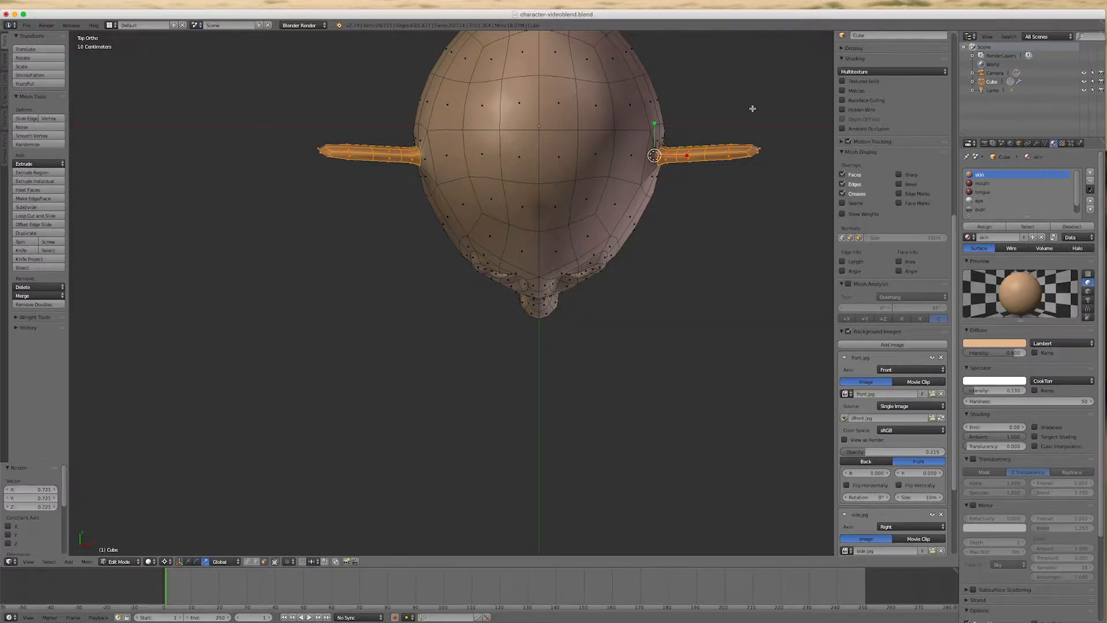
{"action": "key", "text": "KP_1"}
{"action": "key", "text": "s"}
{"action": "key", "text": "x"}
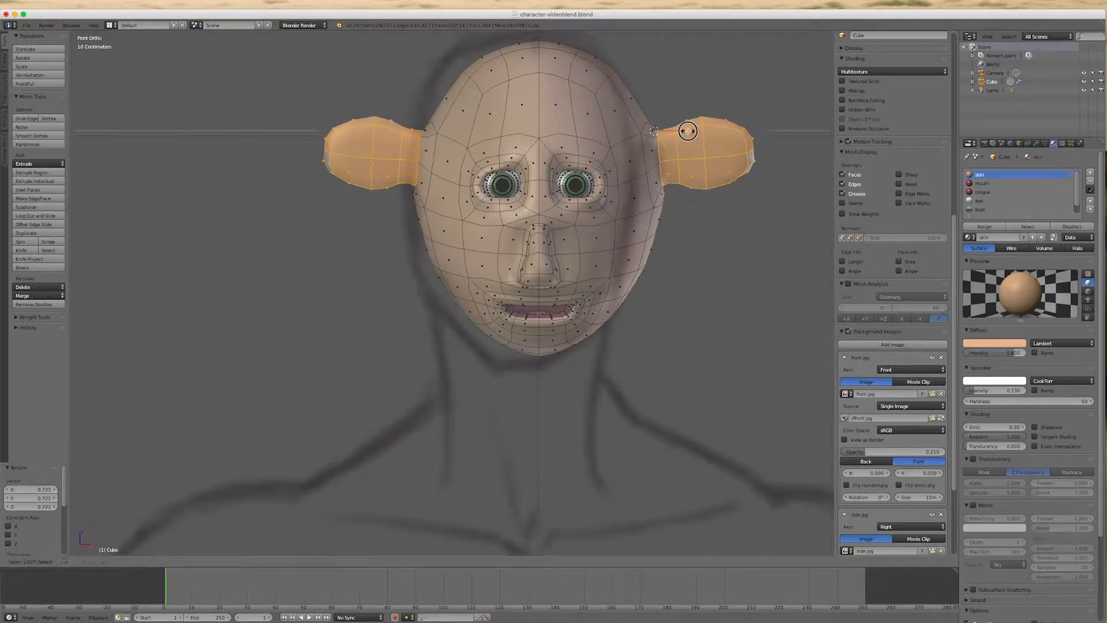
{"action": "left_click", "coordinate": [699, 184]}
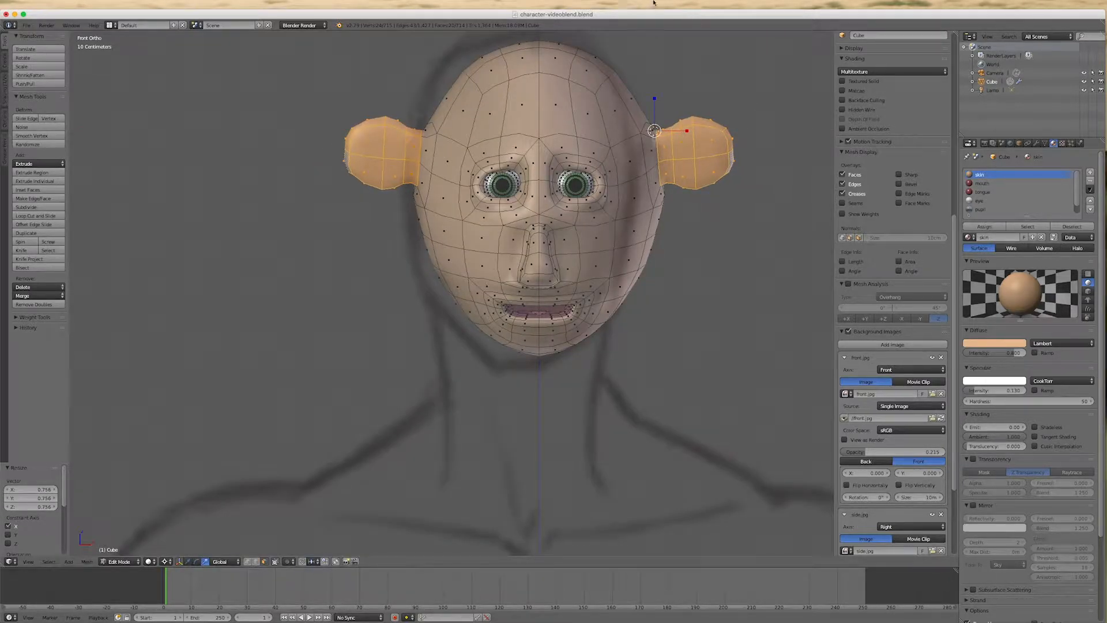
Step: Select the six front faces of the ear, extrude them in place and scale them to about 0.82 to form a rim
{"action": "scroll", "coordinate": [634, 151], "scroll_direction": "up", "scroll_amount": 6}
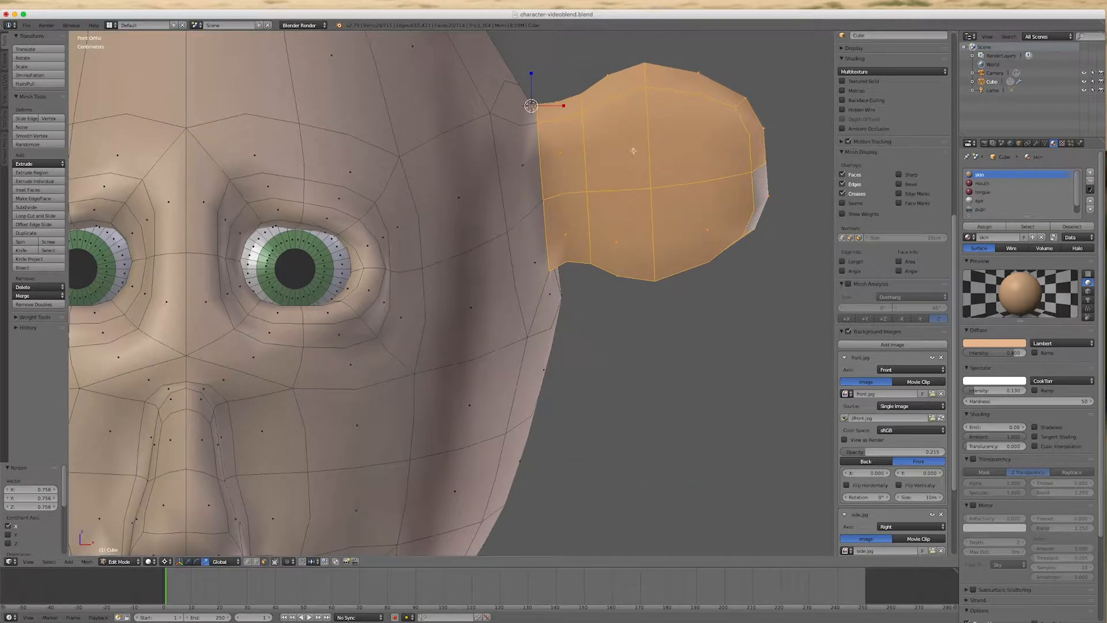
{"action": "right_click", "coordinate": [612, 157]}
{"action": "right_click", "coordinate": [673, 158], "text": "shift"}
{"action": "right_click", "coordinate": [686, 219], "text": "shift"}
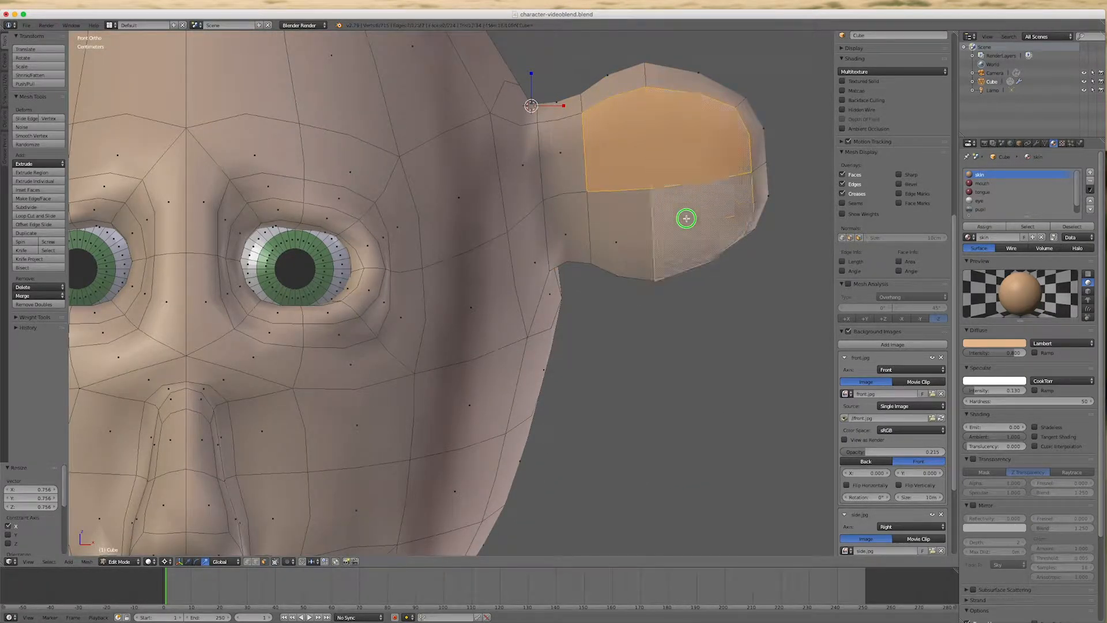
{"action": "right_click", "coordinate": [635, 227], "text": "shift"}
{"action": "right_click", "coordinate": [565, 225], "text": "shift"}
{"action": "right_click", "coordinate": [562, 155], "text": "shift"}
{"action": "key", "text": "e"}
{"action": "right_click", "coordinate": [780, 448]}
{"action": "key", "text": "s"}
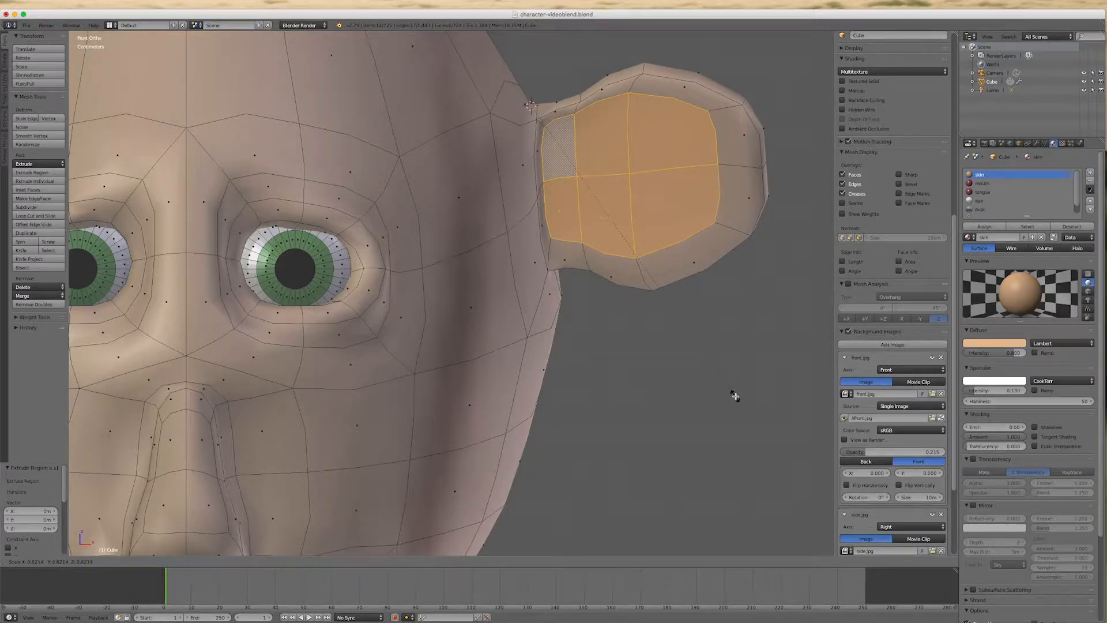
{"action": "left_click", "coordinate": [733, 396]}
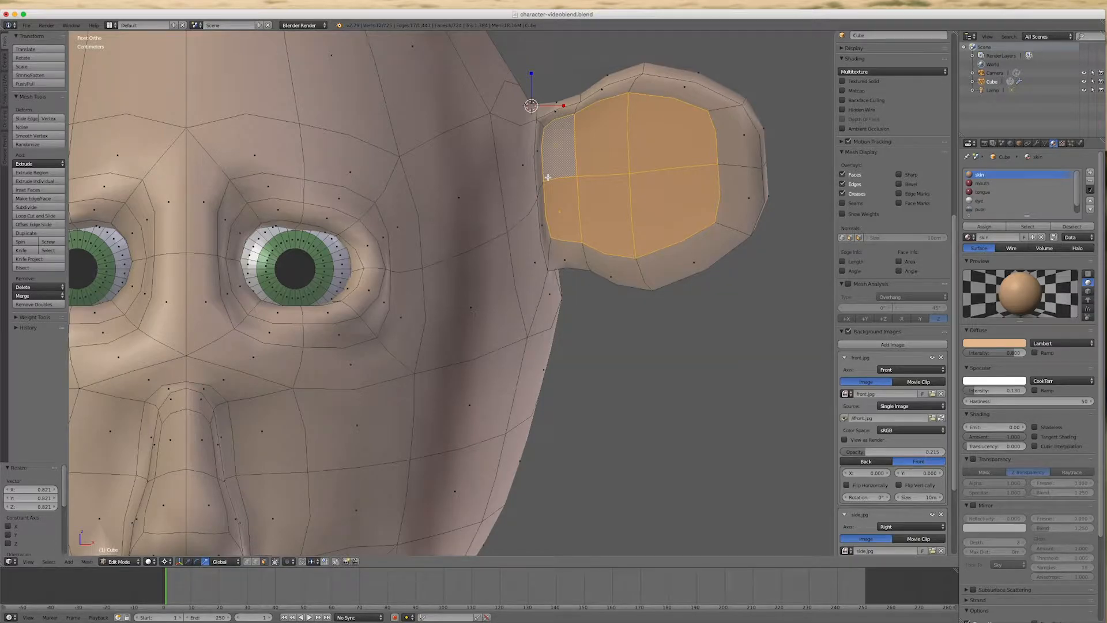
Step: Scale the inner ear faces along Z to about 0.82 around the 3D cursor at the ear's base
{"action": "key", "text": "s"}
{"action": "key", "text": "z"}
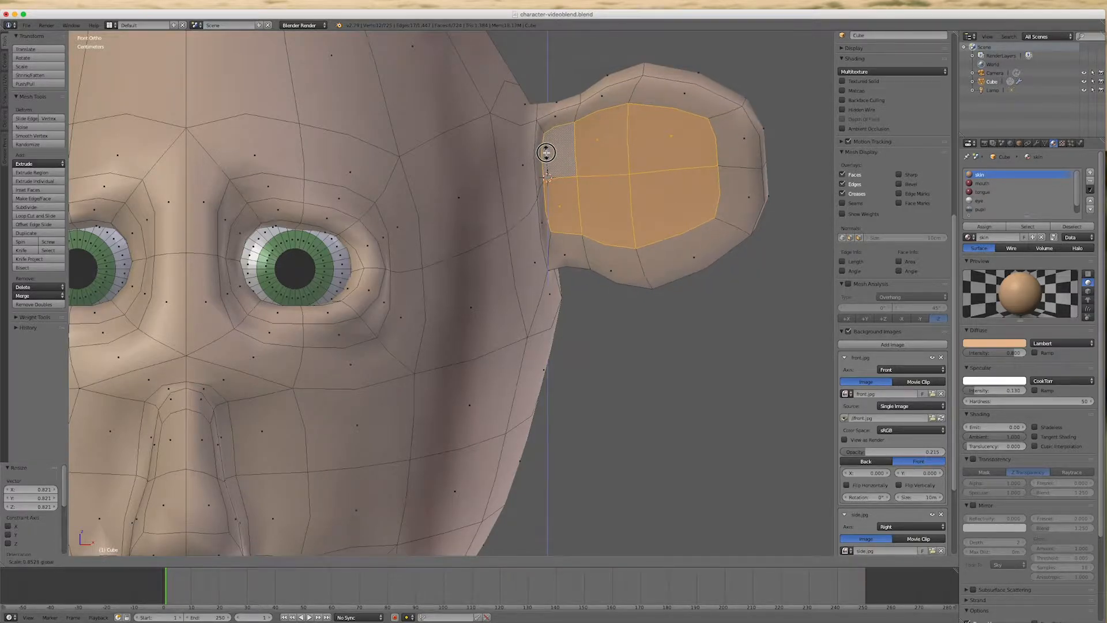
{"action": "left_click", "coordinate": [546, 154]}
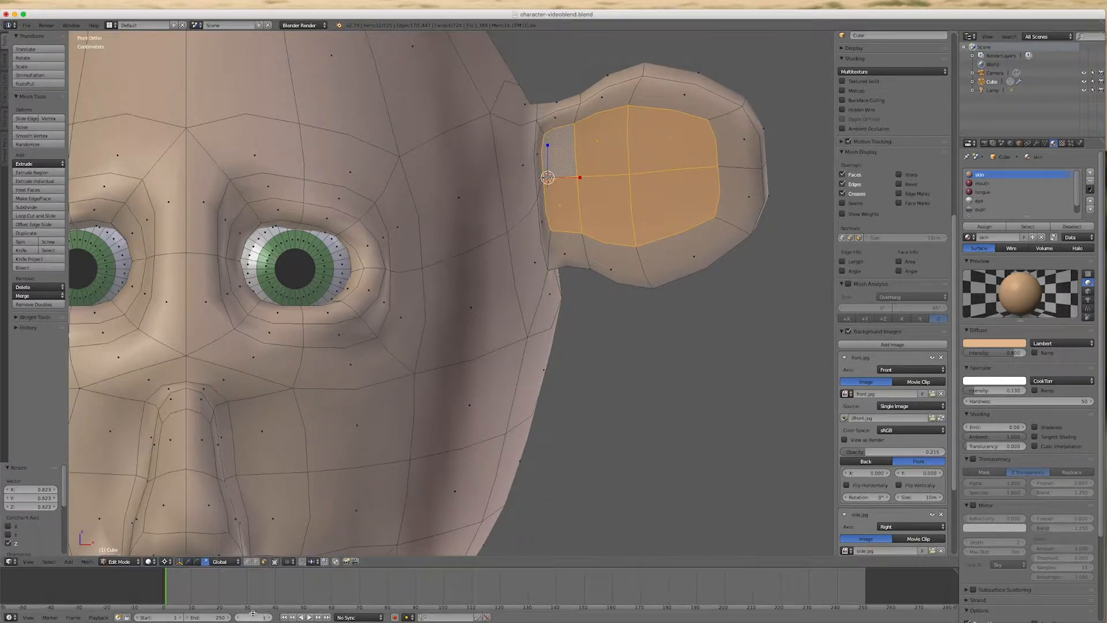
Step: Set the pivot point back to Median Point and extrude the inner ear faces inward to hollow the ear
{"action": "left_click", "coordinate": [165, 562]}
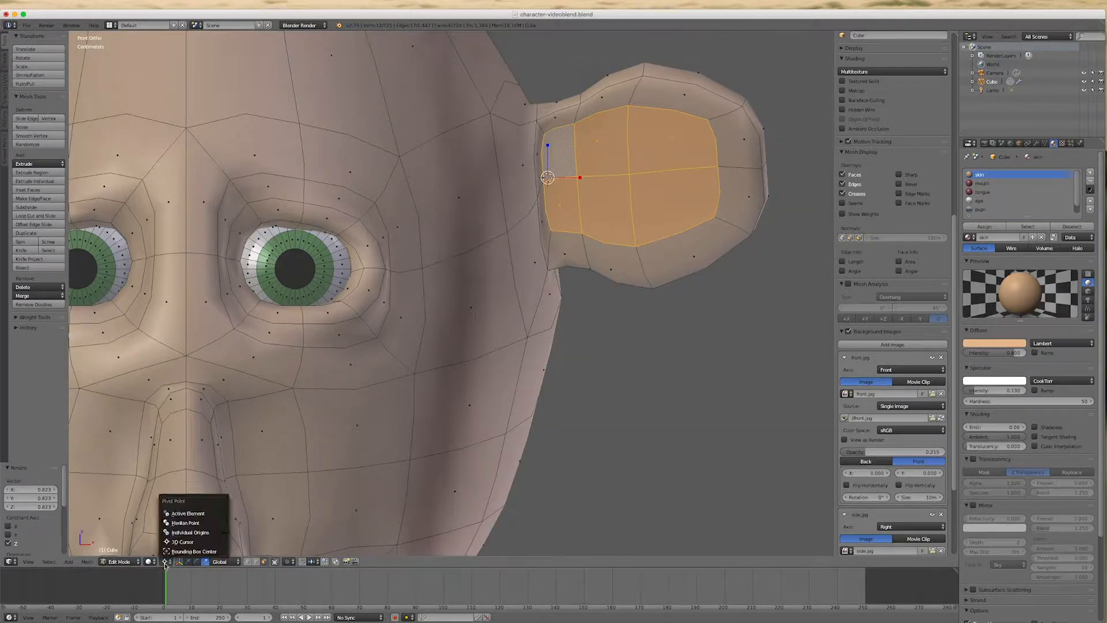
{"action": "left_click", "coordinate": [172, 521]}
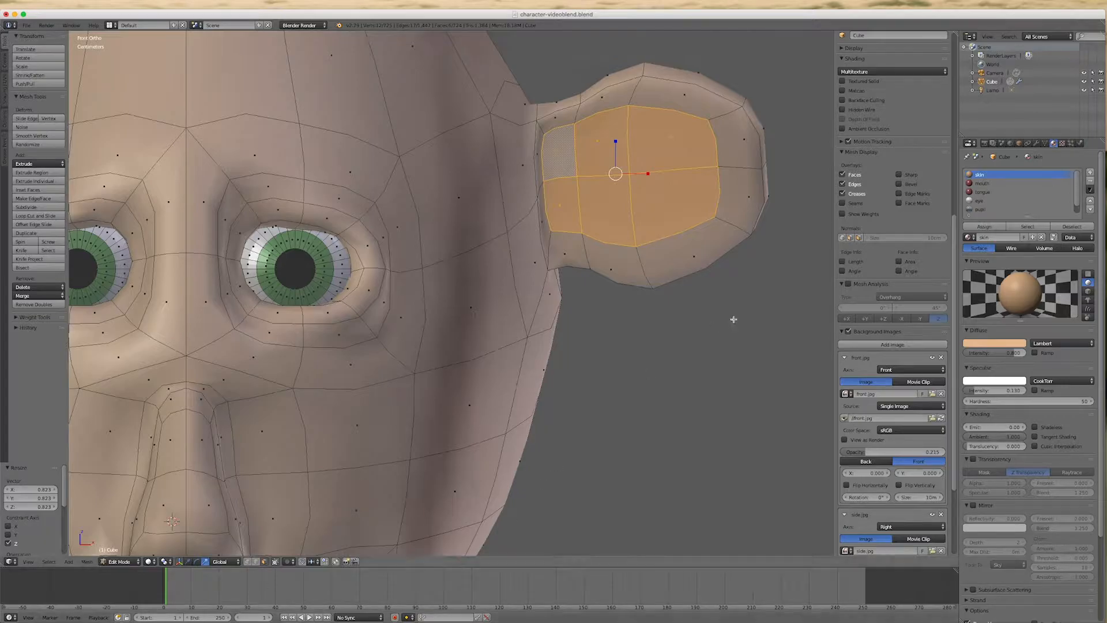
{"action": "left_click", "coordinate": [187, 561]}
{"action": "left_click_drag", "start_coordinate": [621, 149], "coordinate": [618, 162]}
{"action": "key", "text": "e"}
{"action": "middle_click_drag", "start_coordinate": [709, 403], "coordinate": [713, 461]}
{"action": "left_click", "coordinate": [642, 420]}
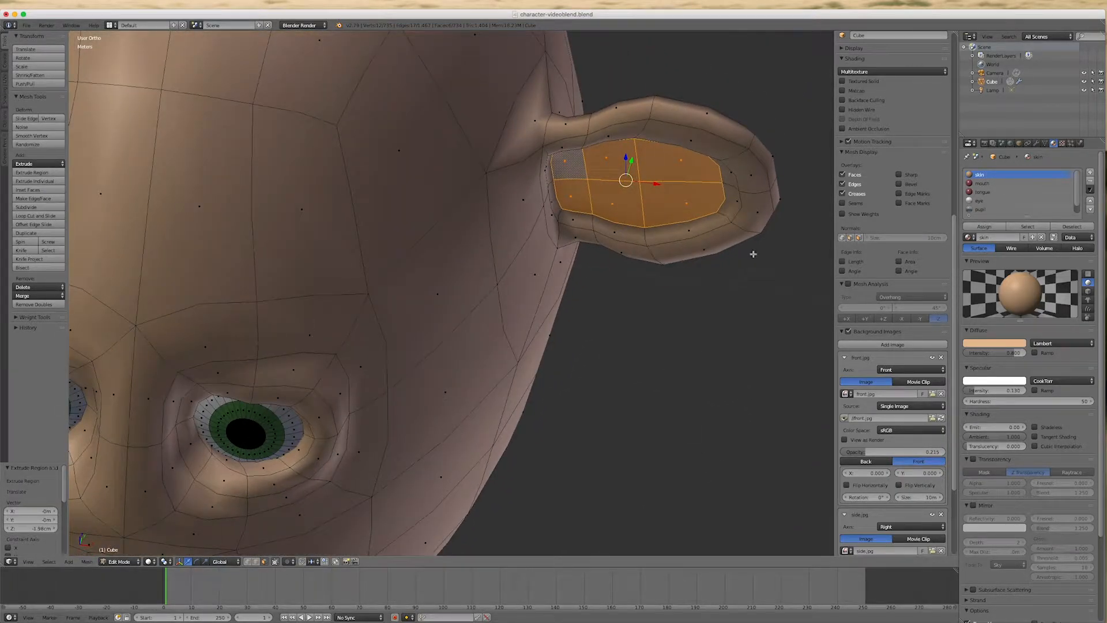
Step: Select all the ear's faces by growing a selection from its tip, leaving out the head faces around its base
{"action": "middle_click", "coordinate": [781, 193]}
{"action": "right_click", "coordinate": [772, 190]}
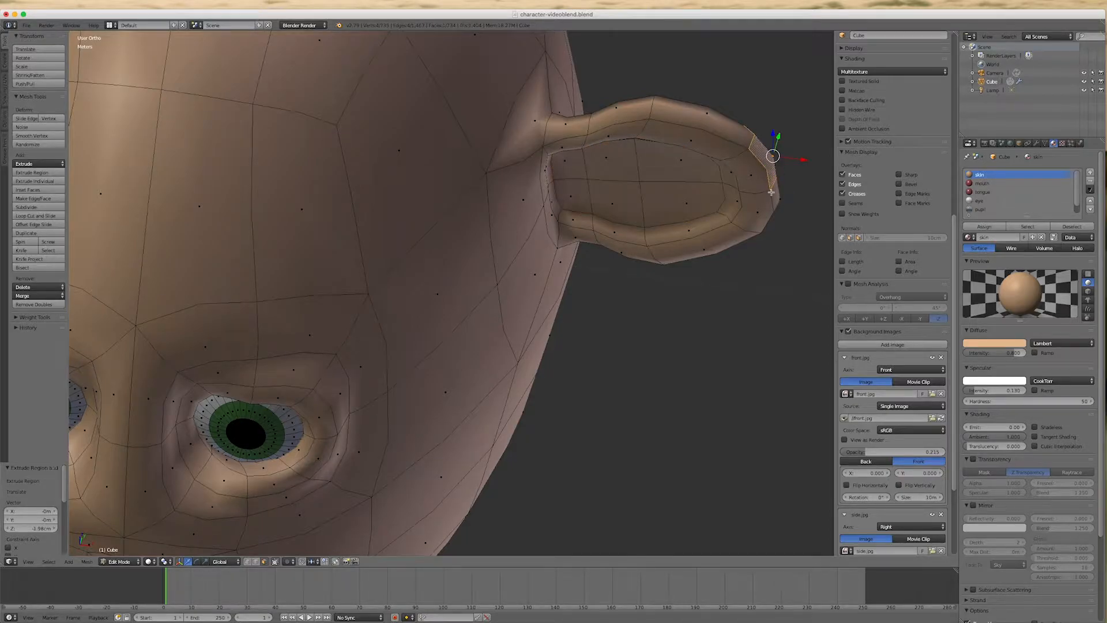
{"action": "right_click", "coordinate": [774, 193], "text": "shift"}
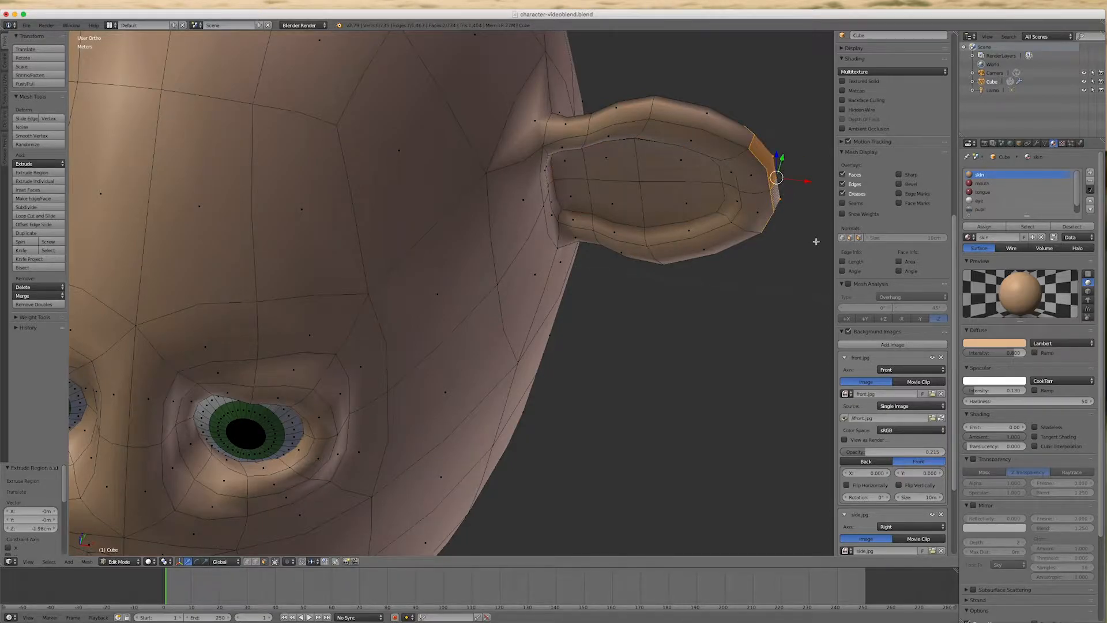
{"action": "key", "text": "ctrl+KP_Add"}
{"action": "key", "text": "ctrl+KP_Add"}
{"action": "key", "text": "ctrl+KP_Add"}
{"action": "key", "text": "ctrl+KP_Add"}
{"action": "key", "text": "ctrl+KP_Add"}
{"action": "key", "text": "ctrl+KP_Add"}
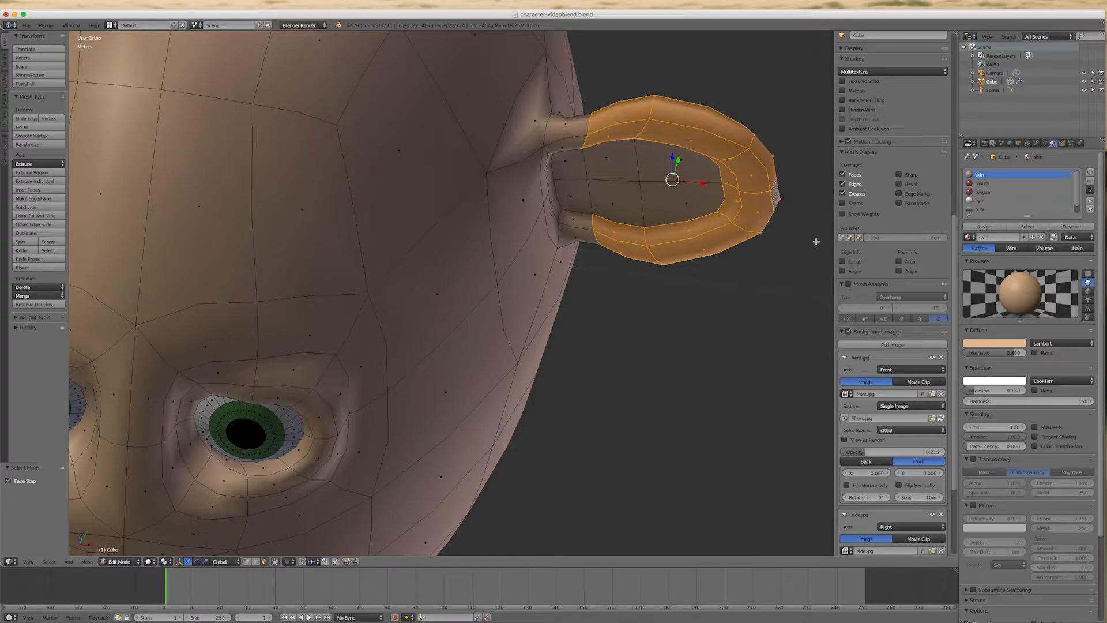
{"action": "key", "text": "ctrl+KP_Add"}
{"action": "key", "text": "ctrl+KP_Add"}
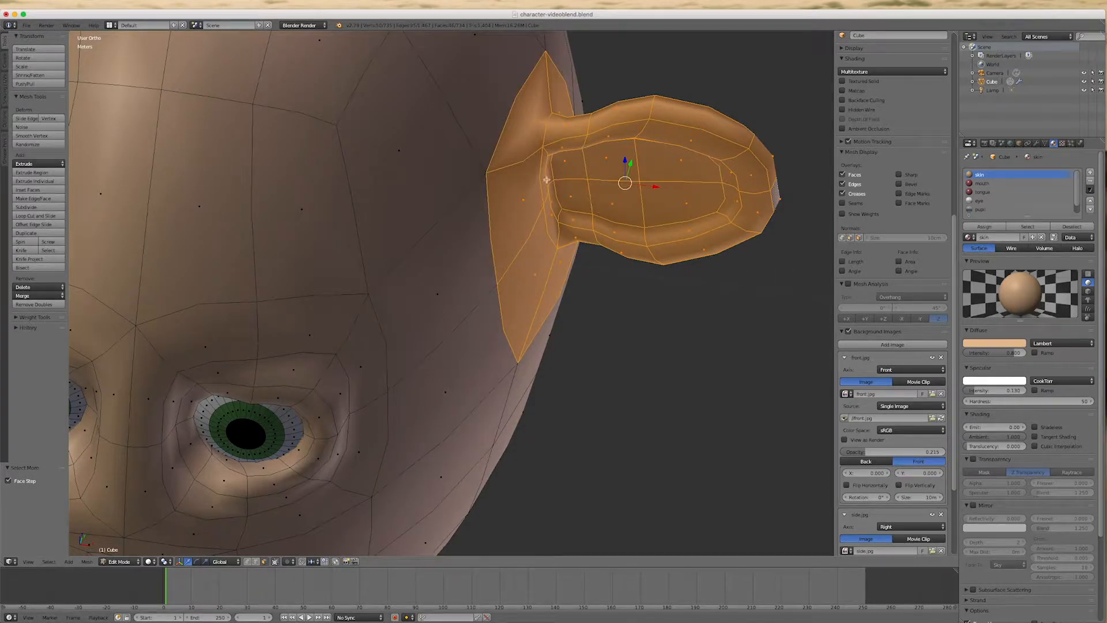
{"action": "right_click", "coordinate": [525, 159], "text": "alt+shift"}
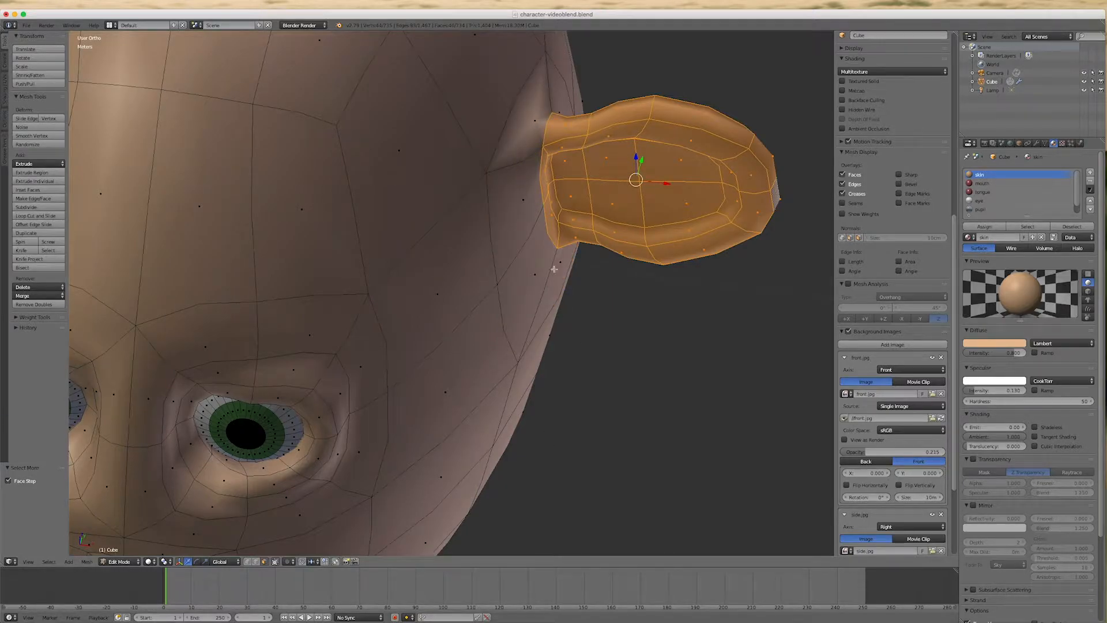
Step: Rotate the ear about 18° backward in top view, using a 3D cursor placed at its base as the pivot
{"action": "key", "text": "KP_7"}
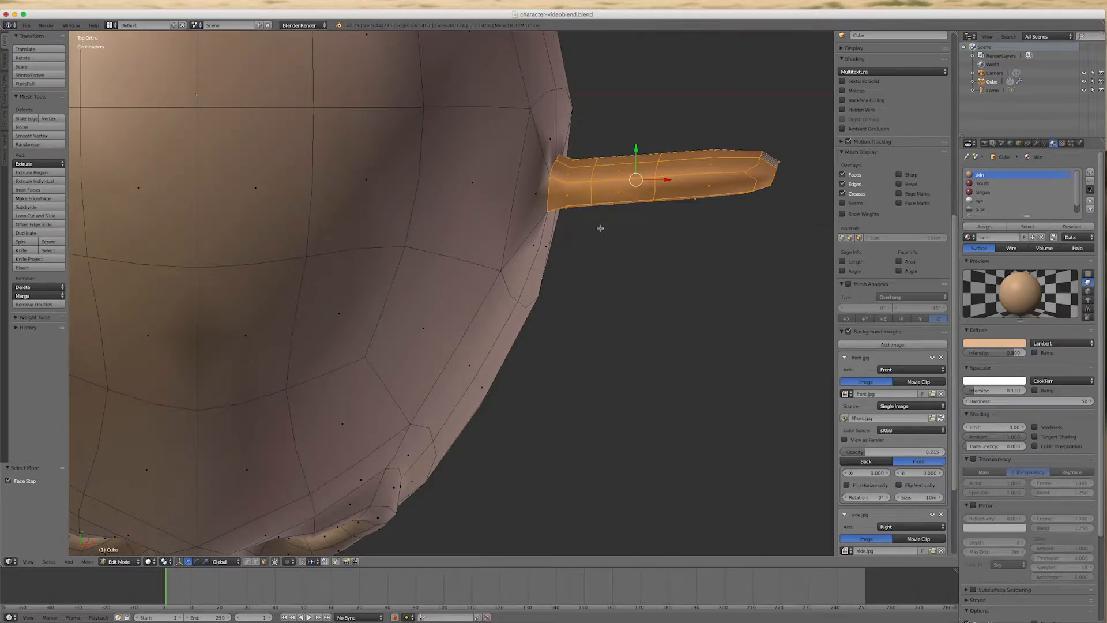
{"action": "left_click", "coordinate": [542, 187]}
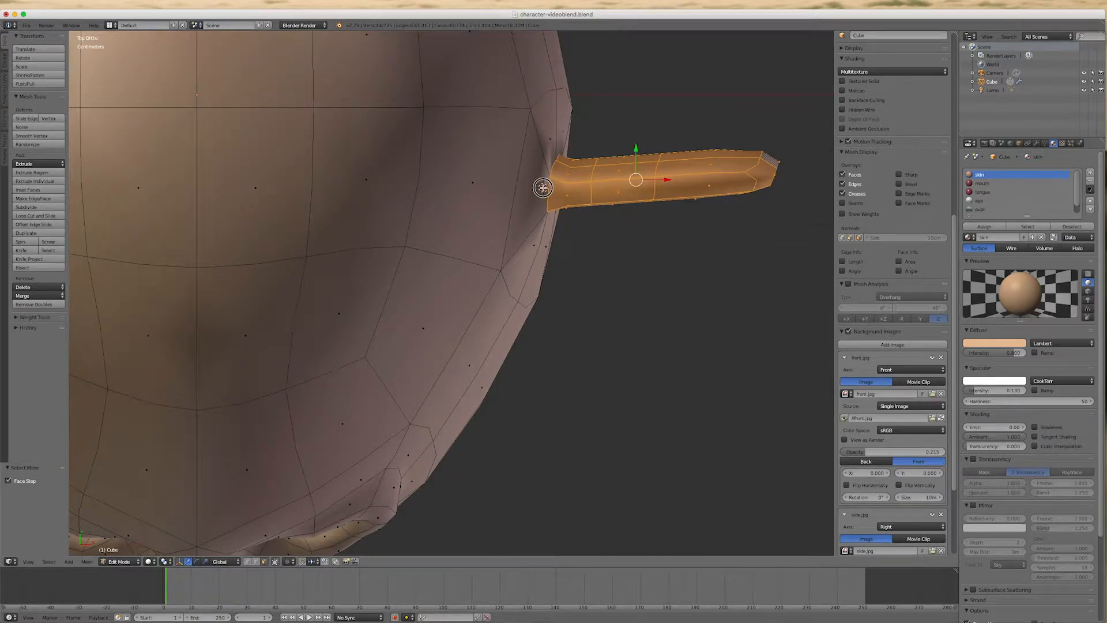
{"action": "left_click", "coordinate": [163, 562]}
{"action": "left_click", "coordinate": [179, 542]}
{"action": "key", "text": "r"}
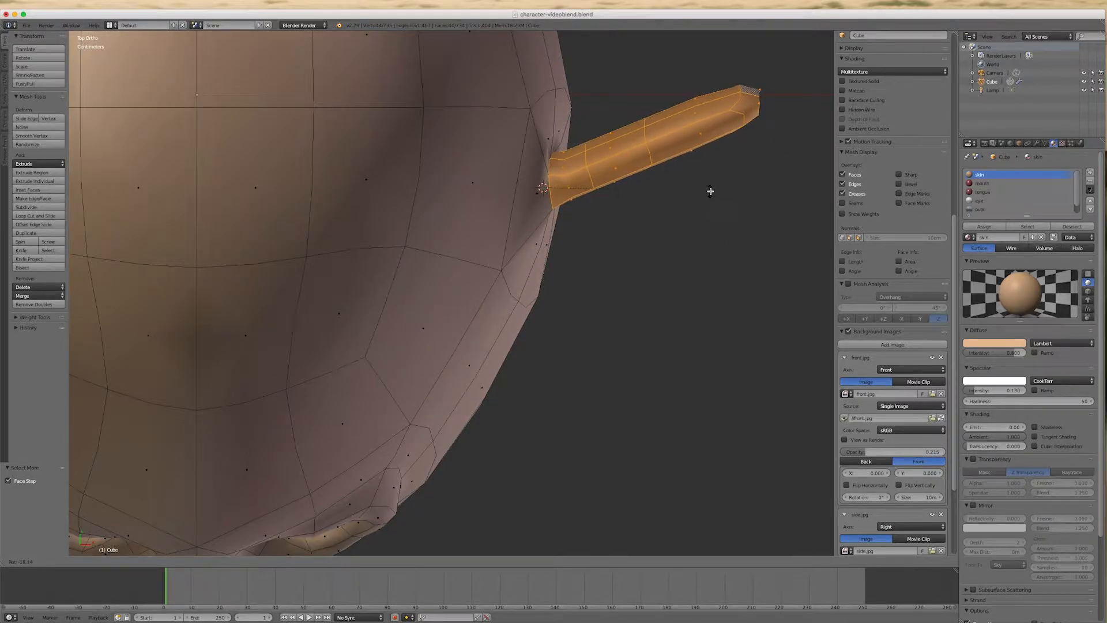
{"action": "left_click", "coordinate": [709, 190]}
Step: Scale the ear along X to about 0.644 in front view, with the 3D cursor centred on its base as pivot, and deselect it
{"action": "middle_click_drag", "start_coordinate": [717, 376], "coordinate": [685, 303]}
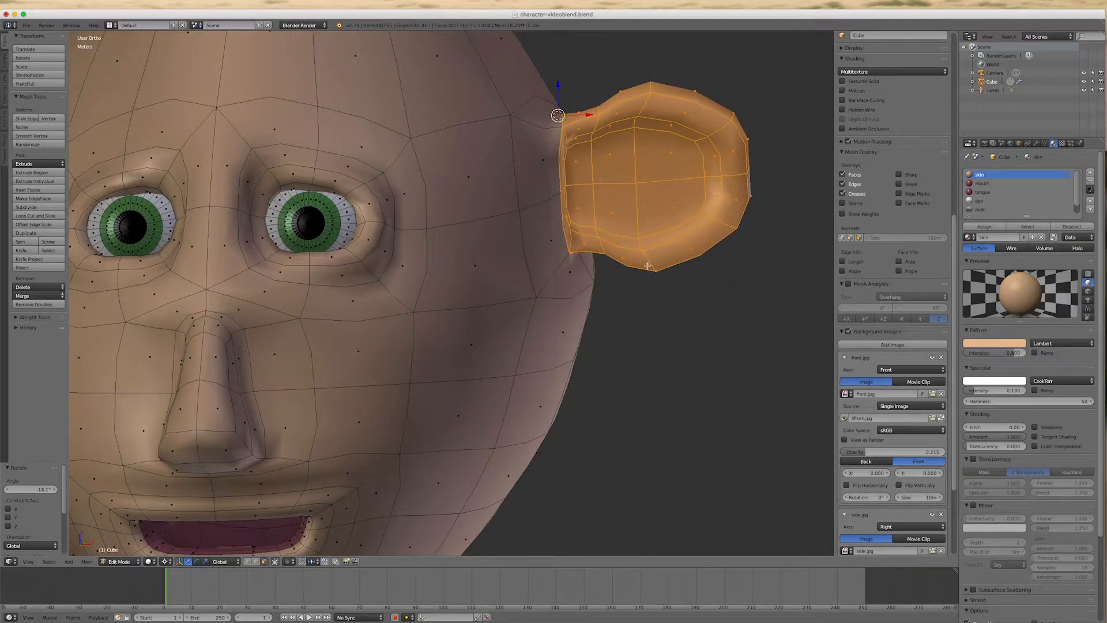
{"action": "left_click", "coordinate": [561, 189]}
{"action": "key", "text": "KP_1"}
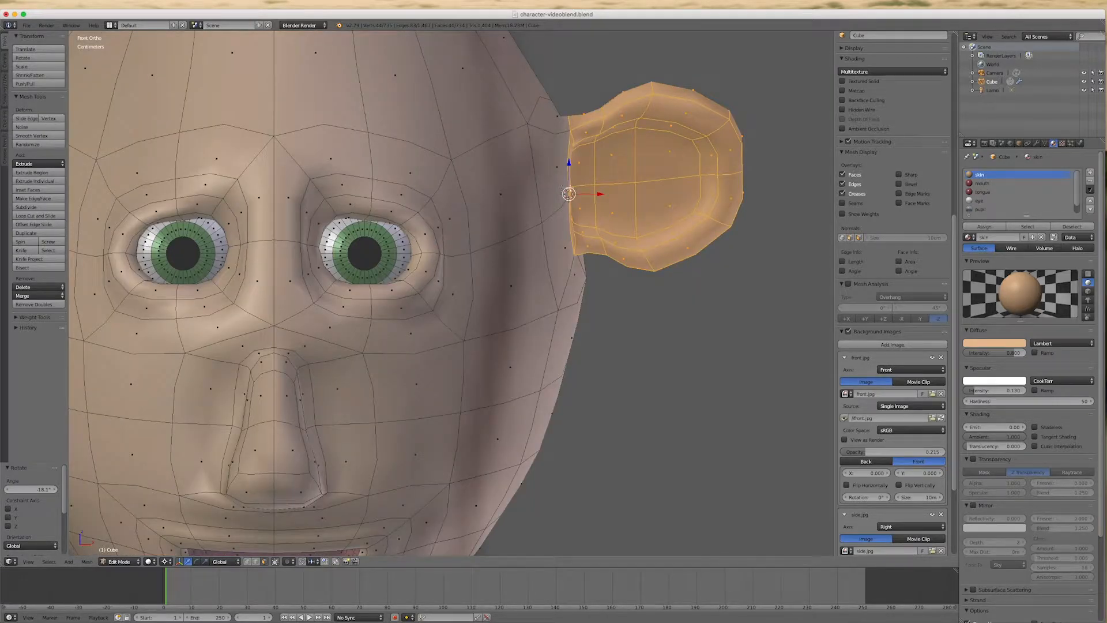
{"action": "left_click", "coordinate": [564, 190]}
{"action": "left_click", "coordinate": [205, 561]}
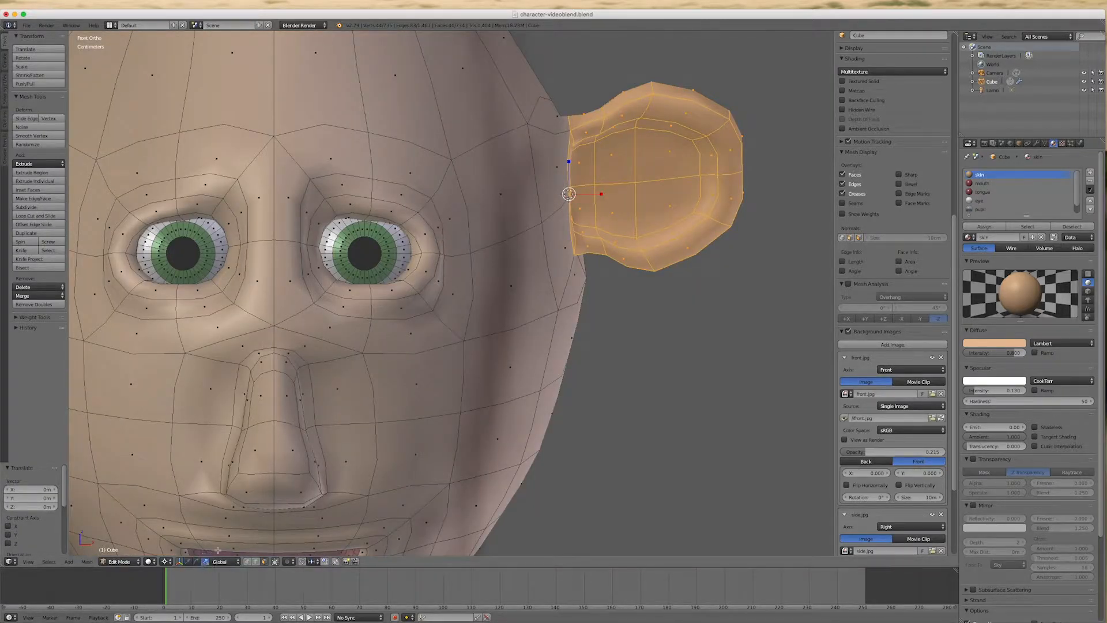
{"action": "left_click_drag", "start_coordinate": [601, 194], "coordinate": [587, 197]}
{"action": "mouse_move", "coordinate": [673, 321]}
{"action": "middle_mouse_down"}
{"action": "mouse_move", "coordinate": [667, 344]}
{"action": "mouse_move", "coordinate": [638, 368]}
{"action": "mouse_move", "coordinate": [657, 325]}
{"action": "middle_mouse_up"}
{"action": "scroll", "coordinate": [658, 325], "scroll_direction": "down", "scroll_amount": 5}
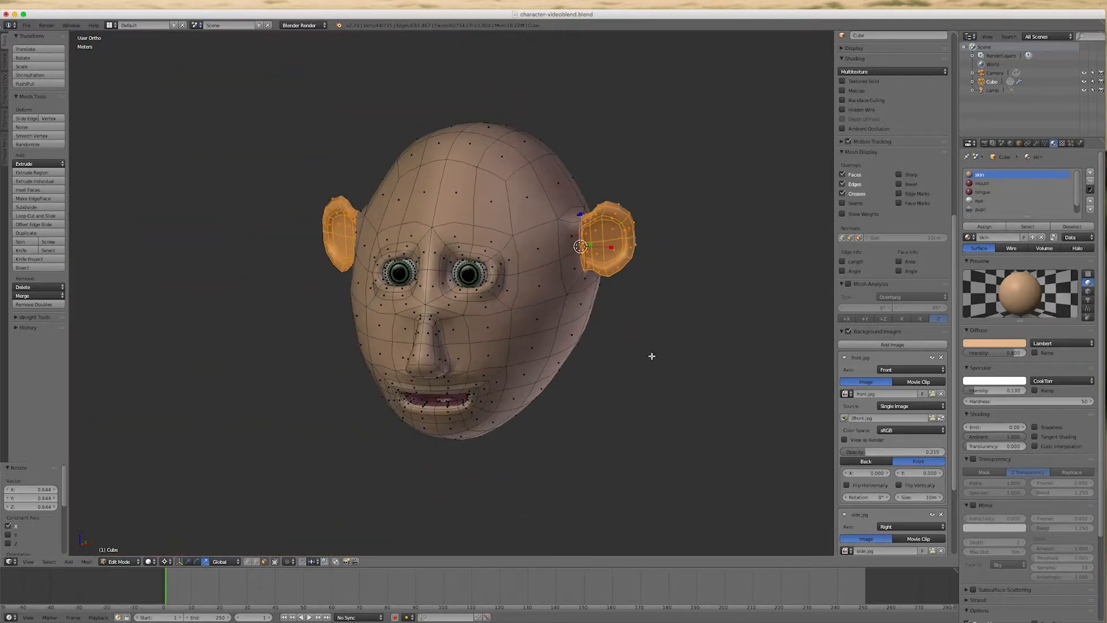
{"action": "key", "text": "a"}
Step: Select the hairline faces across the top of the forehead and down the side of the head toward the ear
{"action": "middle_click_drag", "start_coordinate": [650, 358], "coordinate": [574, 395]}
{"action": "scroll", "coordinate": [594, 265], "scroll_direction": "up", "scroll_amount": 8}
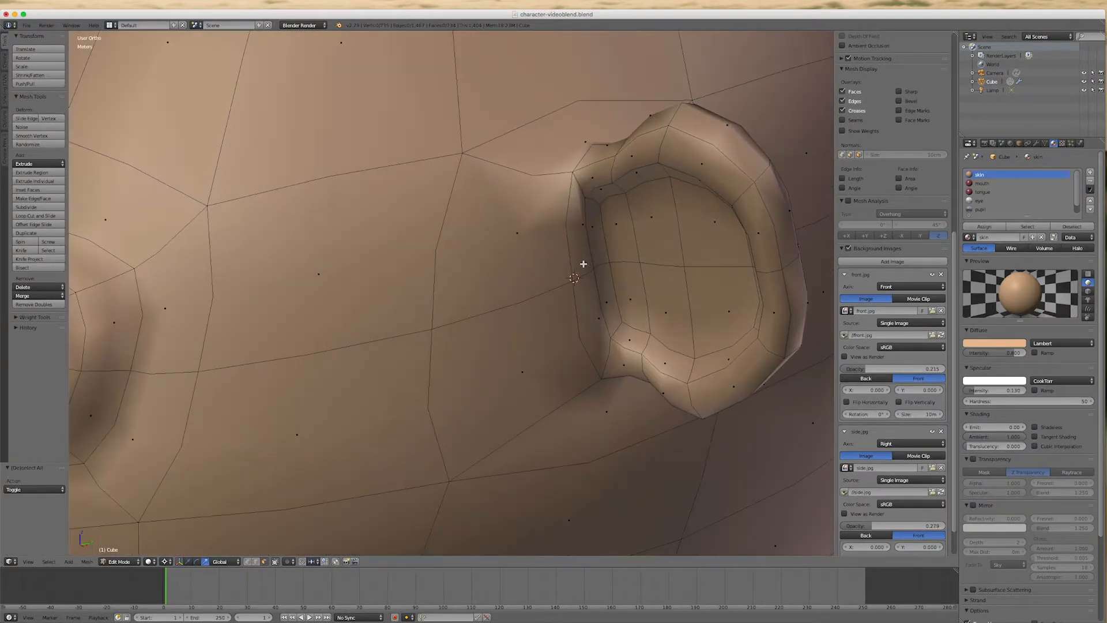
{"action": "scroll", "coordinate": [582, 264], "scroll_direction": "down", "scroll_amount": 3}
{"action": "scroll", "coordinate": [582, 265], "scroll_direction": "down", "scroll_amount": 3}
{"action": "middle_click_drag", "start_coordinate": [548, 346], "coordinate": [598, 341]}
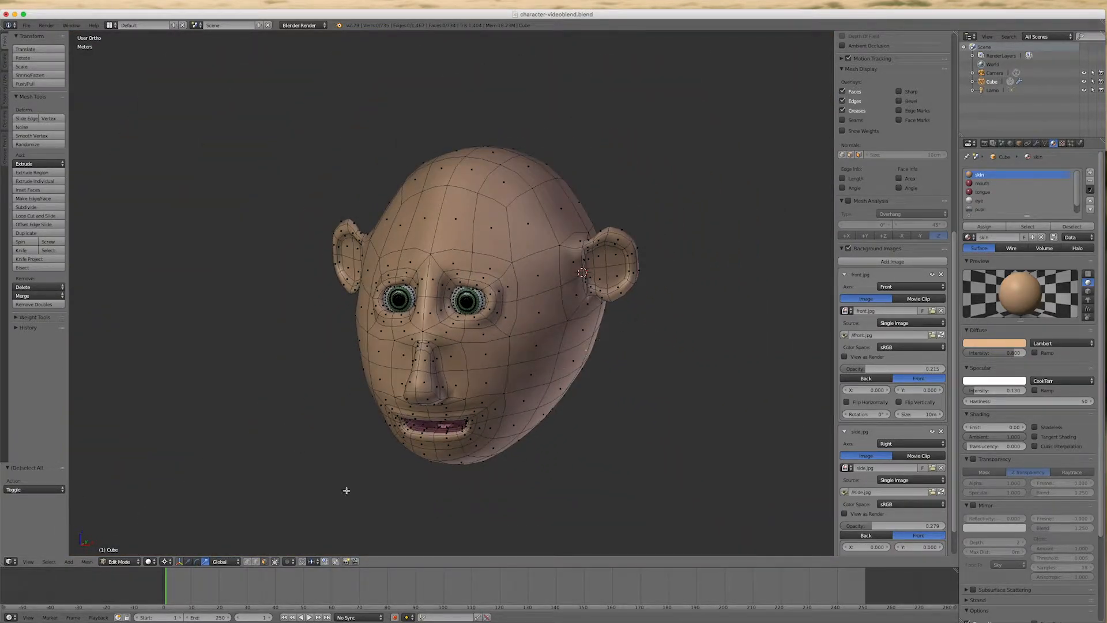
{"action": "right_click", "coordinate": [505, 188]}
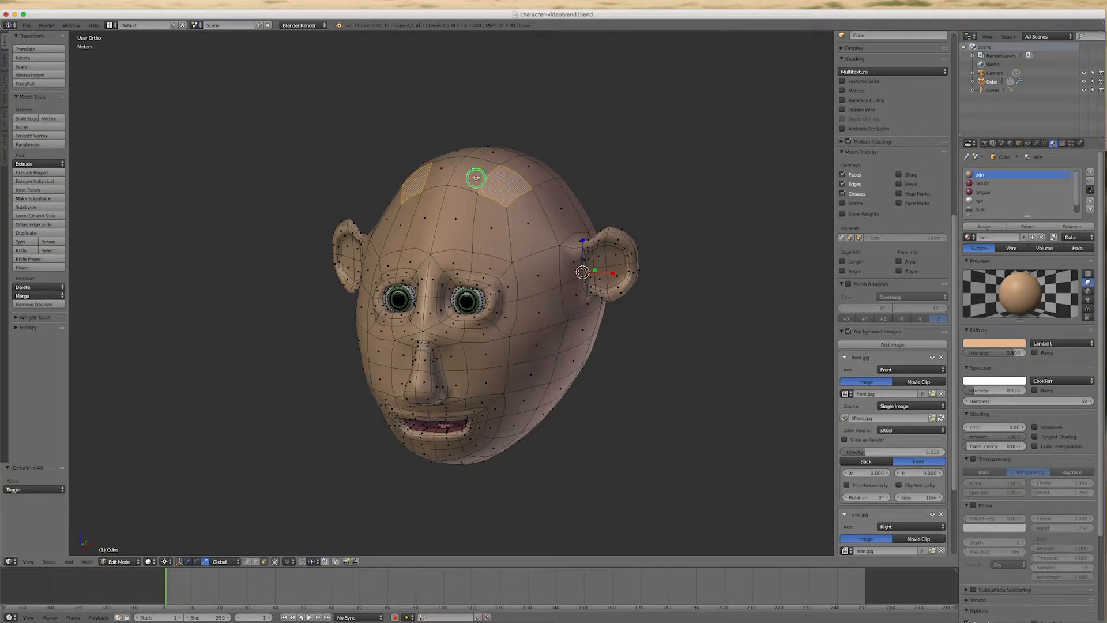
{"action": "right_click", "coordinate": [449, 166], "text": "shift"}
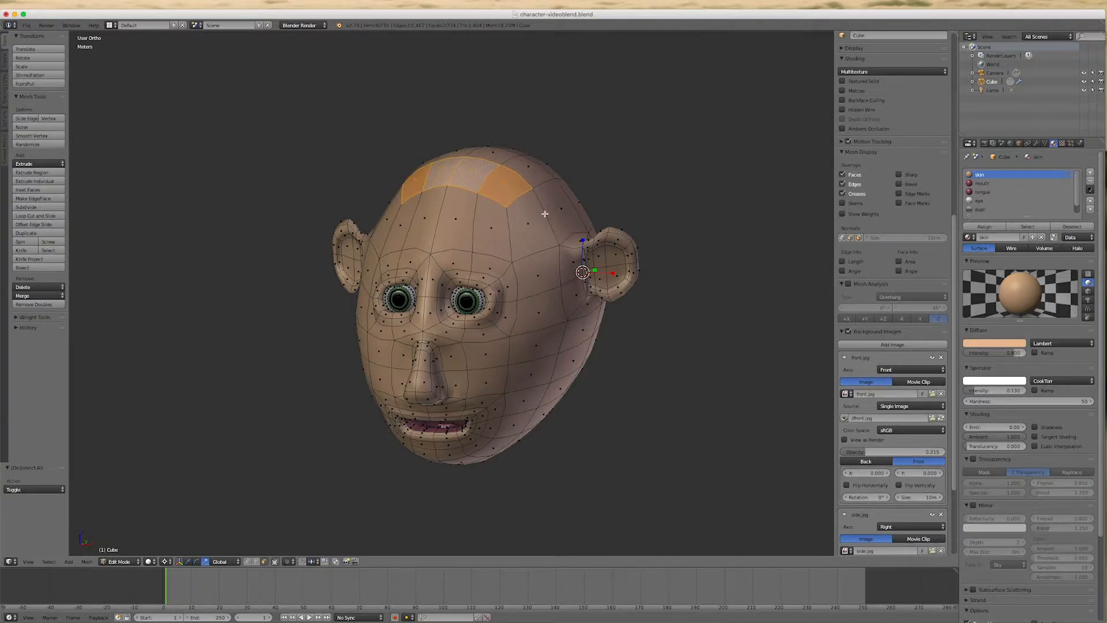
{"action": "right_click", "coordinate": [564, 219], "text": "shift"}
{"action": "right_click", "coordinate": [534, 222], "text": "shift"}
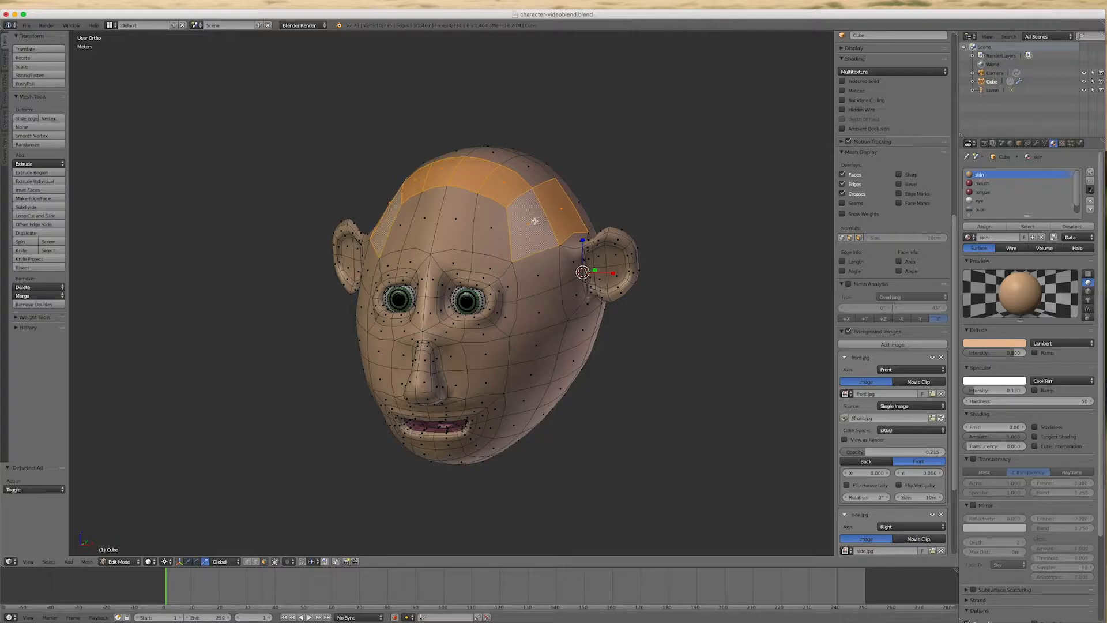
Step: Extend the selection to the faces in front of and above the ear and over the crown, leaving out the temple face
{"action": "middle_click_drag", "start_coordinate": [725, 365], "coordinate": [647, 379]}
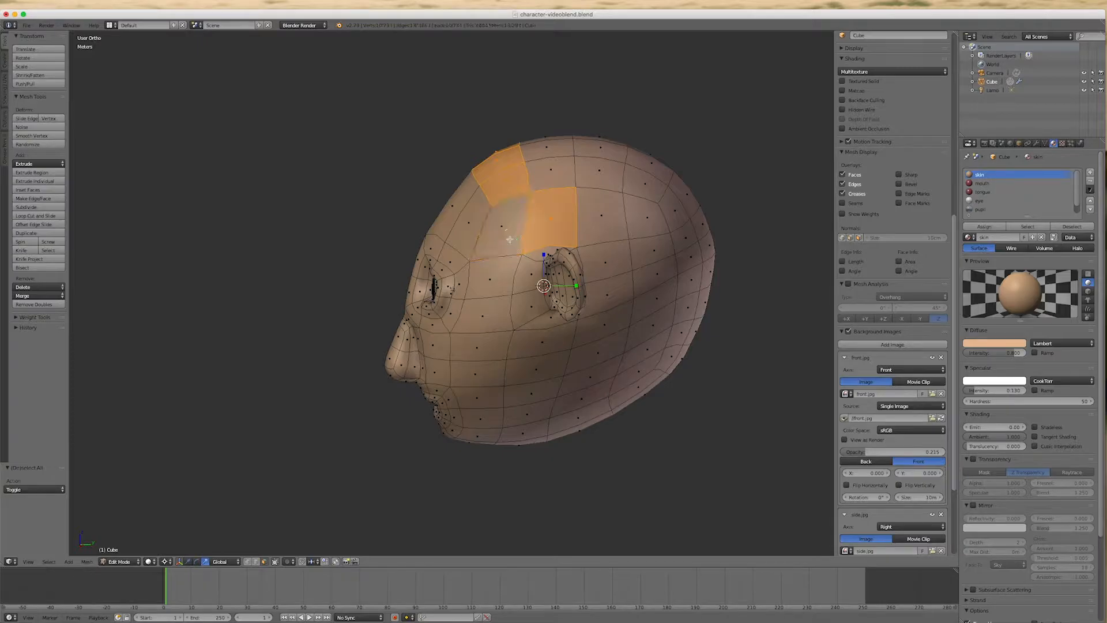
{"action": "right_click", "coordinate": [530, 277], "text": "shift"}
{"action": "right_click", "coordinate": [536, 254], "text": "shift"}
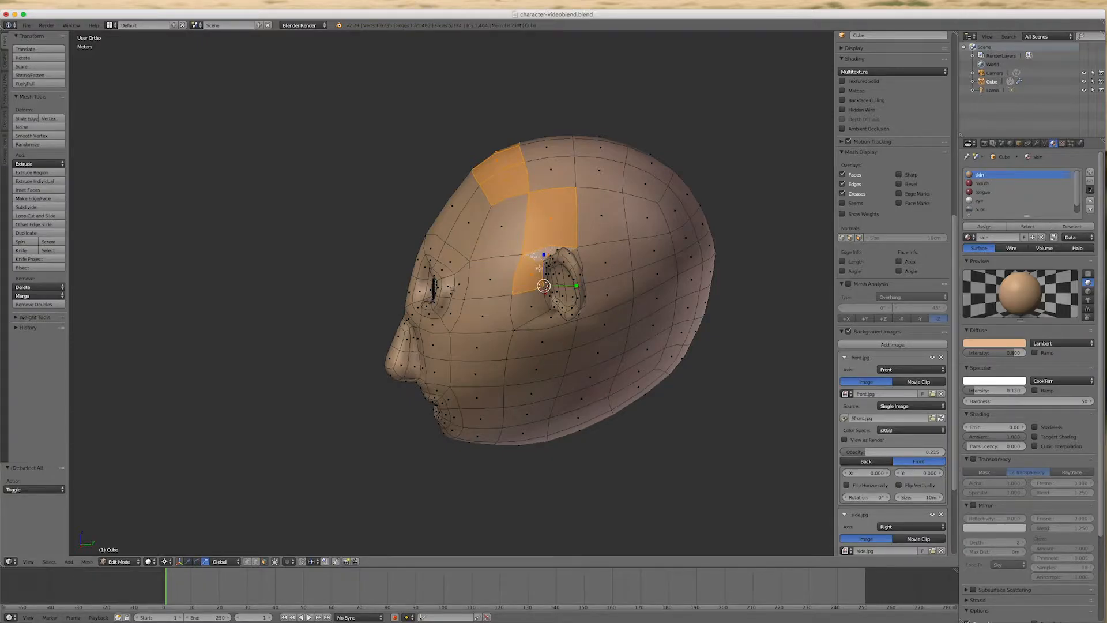
{"action": "right_click", "coordinate": [600, 260], "text": "shift"}
{"action": "right_click", "coordinate": [602, 228], "text": "shift"}
{"action": "right_click", "coordinate": [599, 155], "text": "shift"}
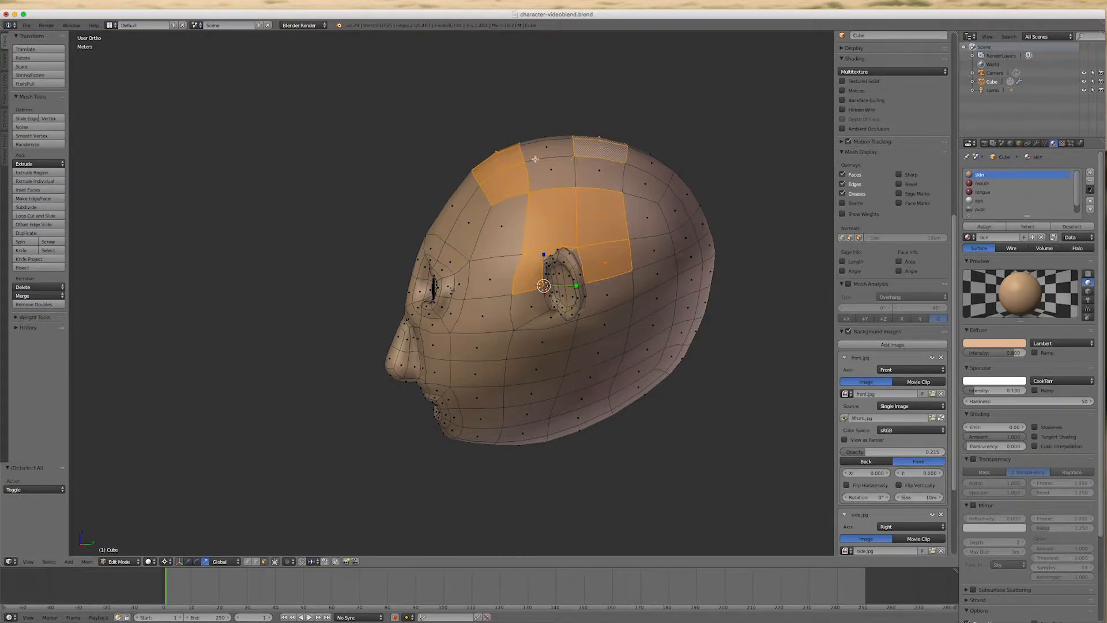
{"action": "right_click", "coordinate": [559, 183], "text": "shift"}
{"action": "right_click", "coordinate": [548, 142], "text": "shift"}
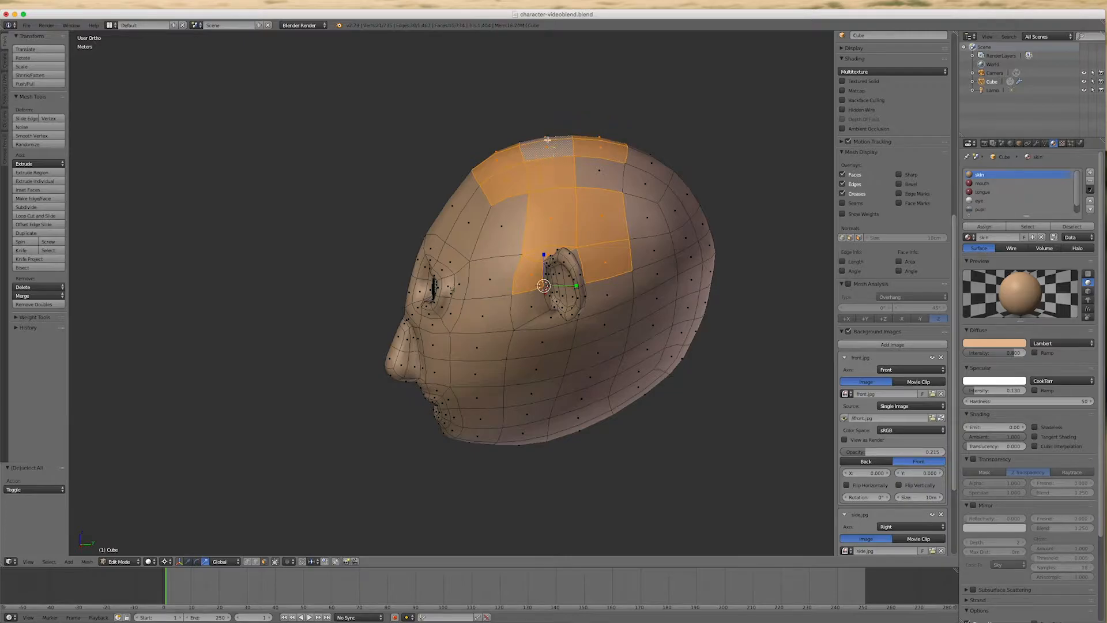
Step: Add the faces on the rear of the crown and just behind the ear to the selection
{"action": "right_click", "coordinate": [609, 172], "text": "shift"}
{"action": "right_click", "coordinate": [657, 188], "text": "shift"}
{"action": "right_click", "coordinate": [644, 216], "text": "shift"}
{"action": "right_click", "coordinate": [642, 259], "text": "shift"}
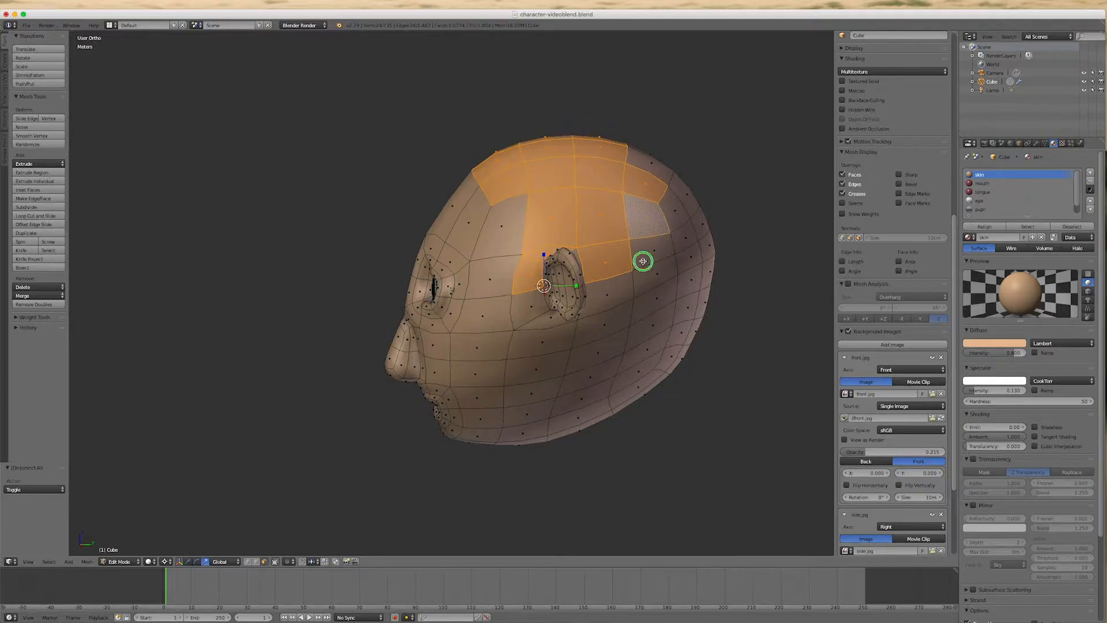
{"action": "right_click", "coordinate": [612, 288], "text": "shift"}
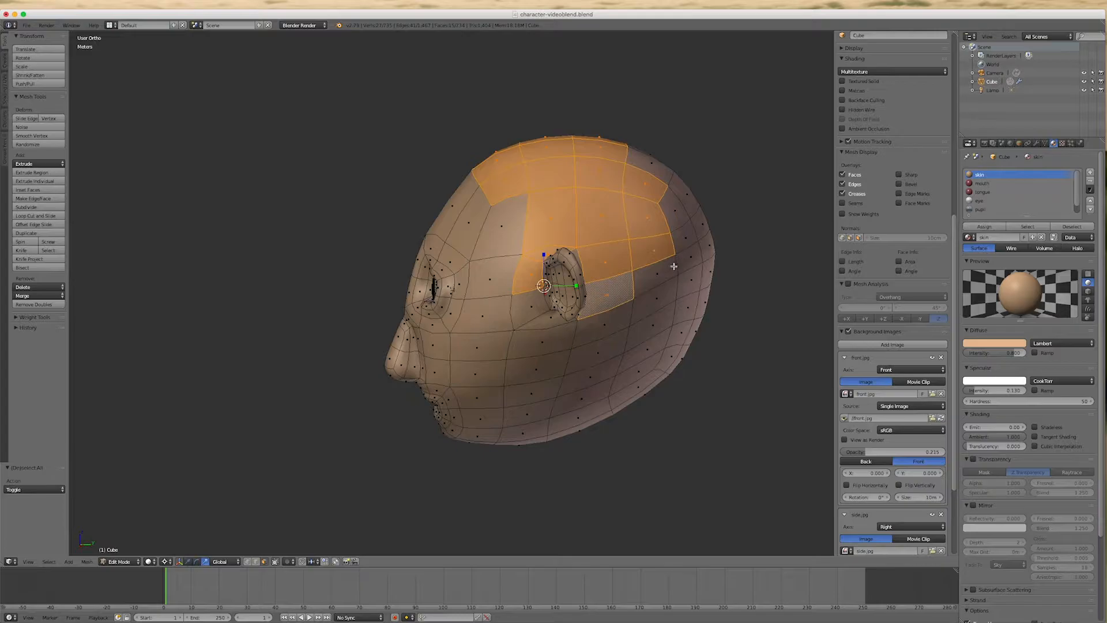
Step: Circle-select the remaining scalp faces on the back of the head and grow the whole hair selection by one ring
{"action": "key", "text": "c"}
{"action": "scroll", "coordinate": [666, 278], "scroll_direction": "down", "scroll_amount": 4}
{"action": "scroll", "coordinate": [666, 278], "scroll_direction": "down", "scroll_amount": 6}
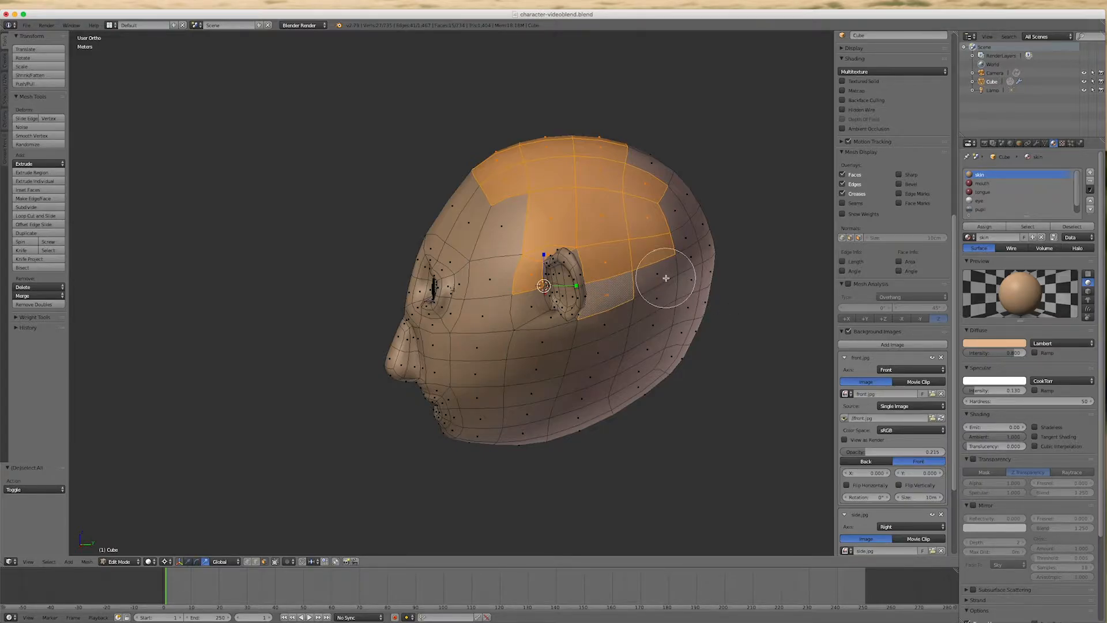
{"action": "scroll", "coordinate": [665, 278], "scroll_direction": "up", "scroll_amount": 7}
{"action": "mouse_move", "coordinate": [658, 271]}
{"action": "left_mouse_down"}
{"action": "mouse_move", "coordinate": [629, 285]}
{"action": "mouse_move", "coordinate": [692, 267]}
{"action": "mouse_move", "coordinate": [706, 219]}
{"action": "mouse_move", "coordinate": [660, 164]}
{"action": "left_mouse_up"}
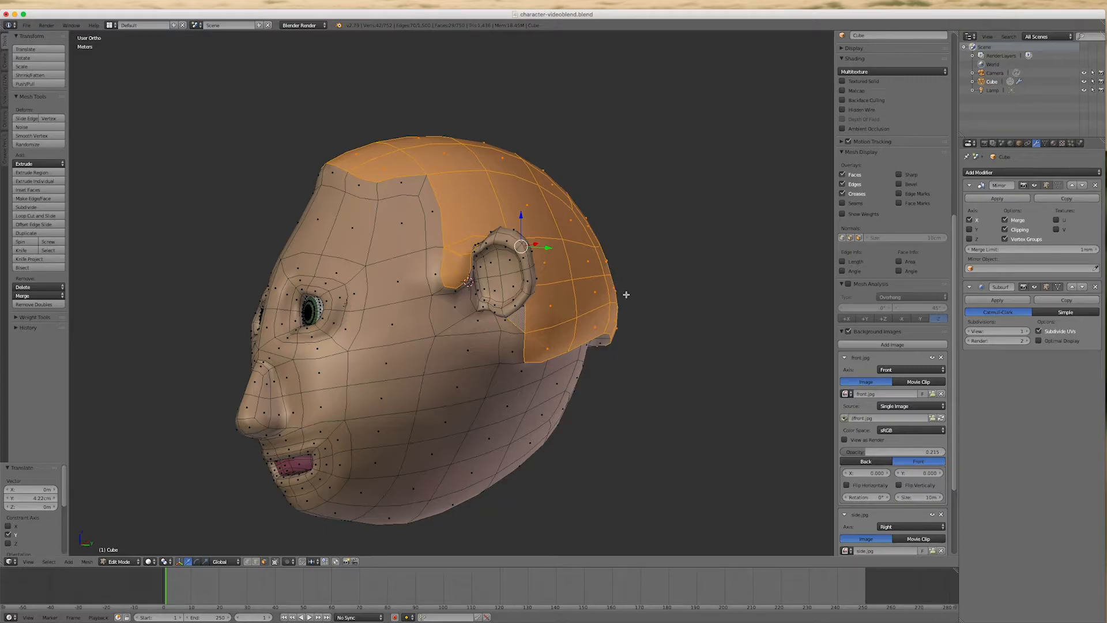
{"action": "key", "text": "ctrl+KP_Add"}
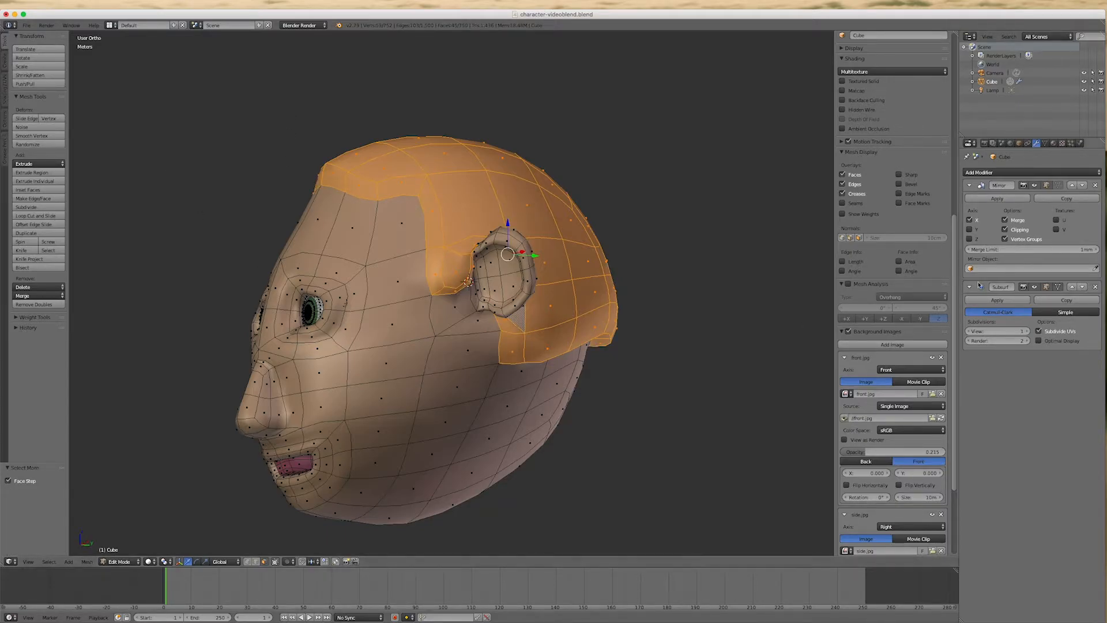
Step: Create a new material named hair with a dark brown diffuse color and assign it to the selected scalp faces
{"action": "left_click", "coordinate": [1055, 144]}
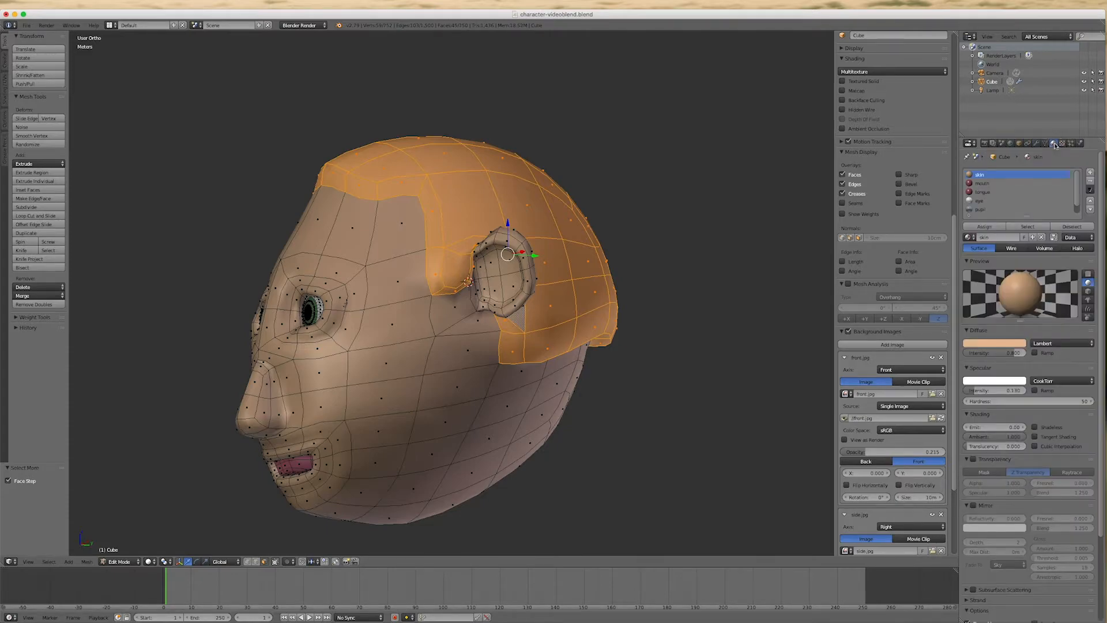
{"action": "left_click", "coordinate": [1089, 172]}
{"action": "left_click", "coordinate": [1024, 237]}
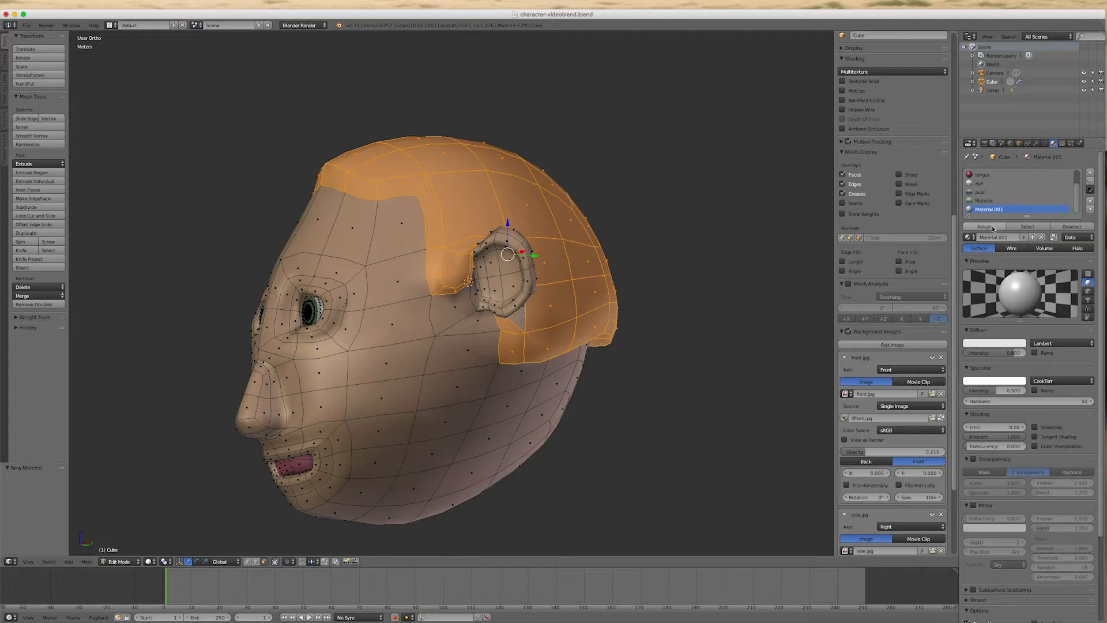
{"action": "left_click", "coordinate": [986, 227]}
{"action": "left_click", "coordinate": [996, 237]}
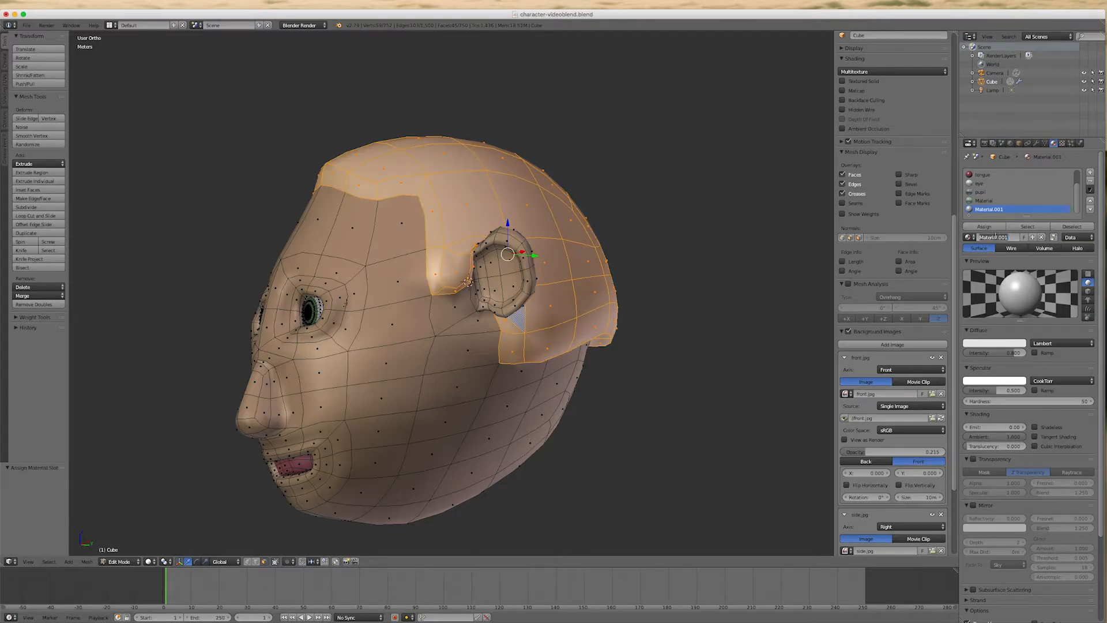
{"action": "type", "text": "hair"}
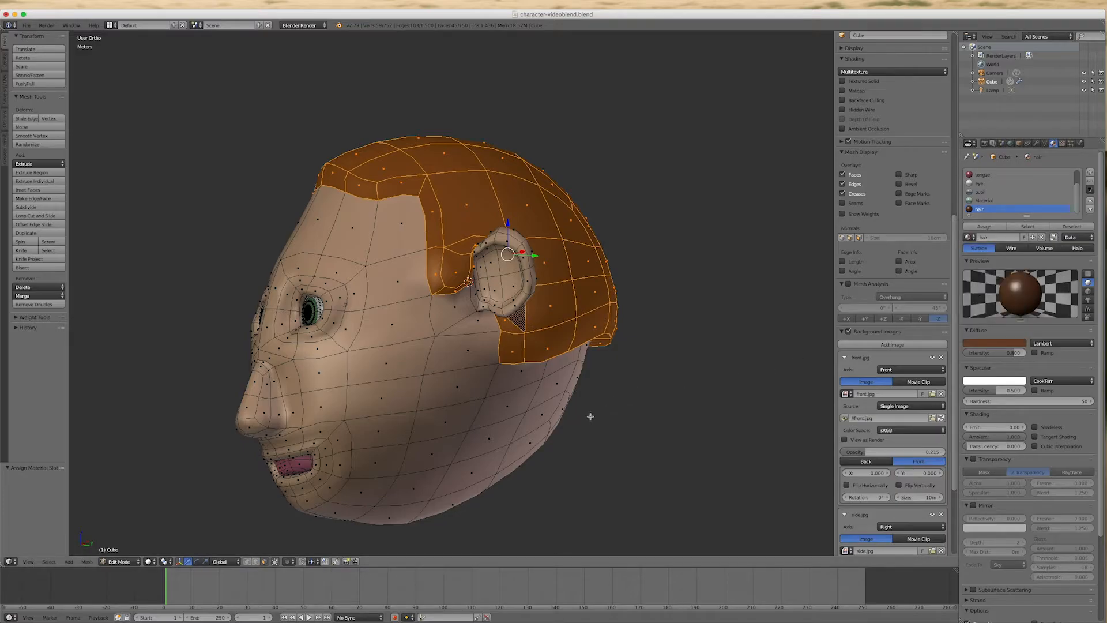
Step: Deselect everything and examine the hairline, face and ears from several angles in Object Mode and Edit Mode
{"action": "key", "text": "a"}
{"action": "key", "text": "Tab"}
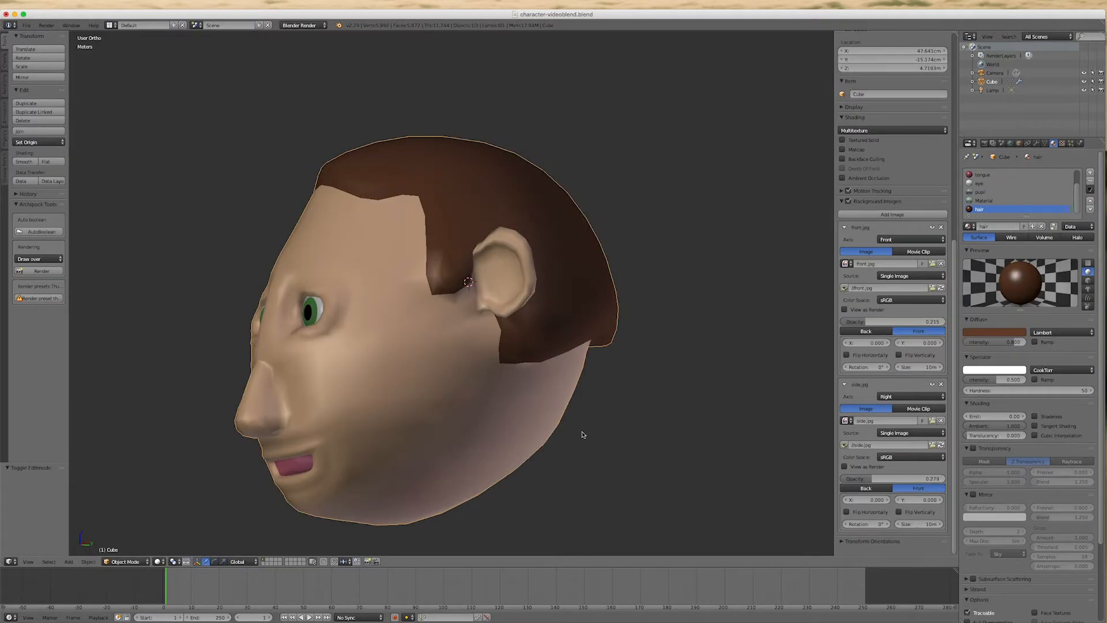
{"action": "middle_click_drag", "start_coordinate": [583, 434], "coordinate": [619, 448]}
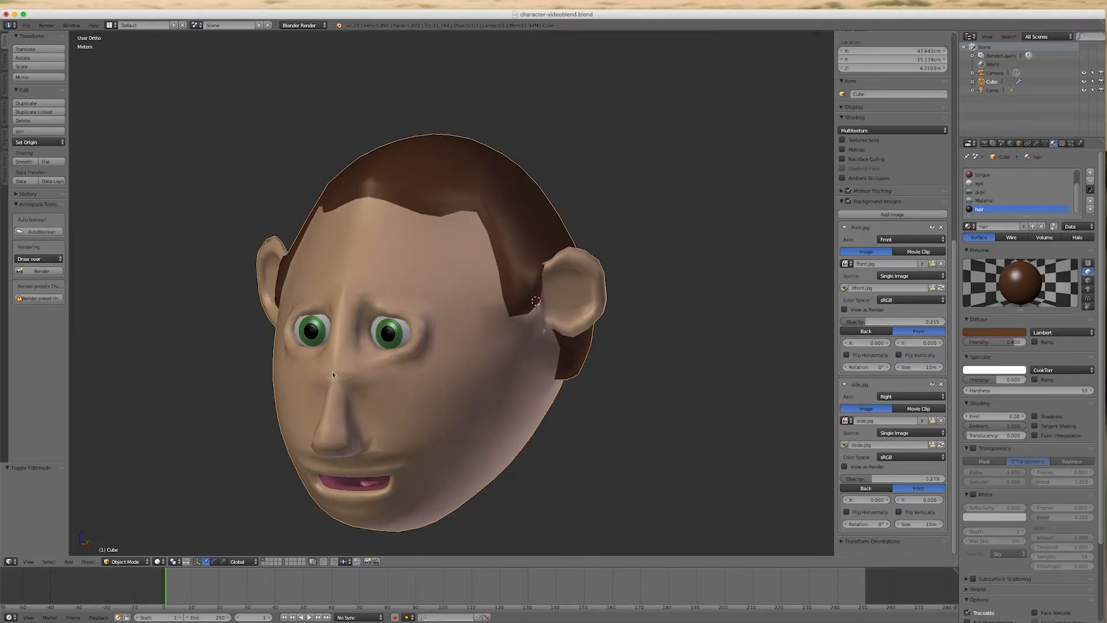
{"action": "middle_click_drag", "start_coordinate": [330, 376], "coordinate": [347, 355]}
{"action": "scroll", "coordinate": [346, 353], "scroll_direction": "up", "scroll_amount": 1}
{"action": "scroll", "coordinate": [407, 394], "scroll_direction": "down", "scroll_amount": 1}
{"action": "scroll", "coordinate": [411, 390], "scroll_direction": "up", "scroll_amount": 1}
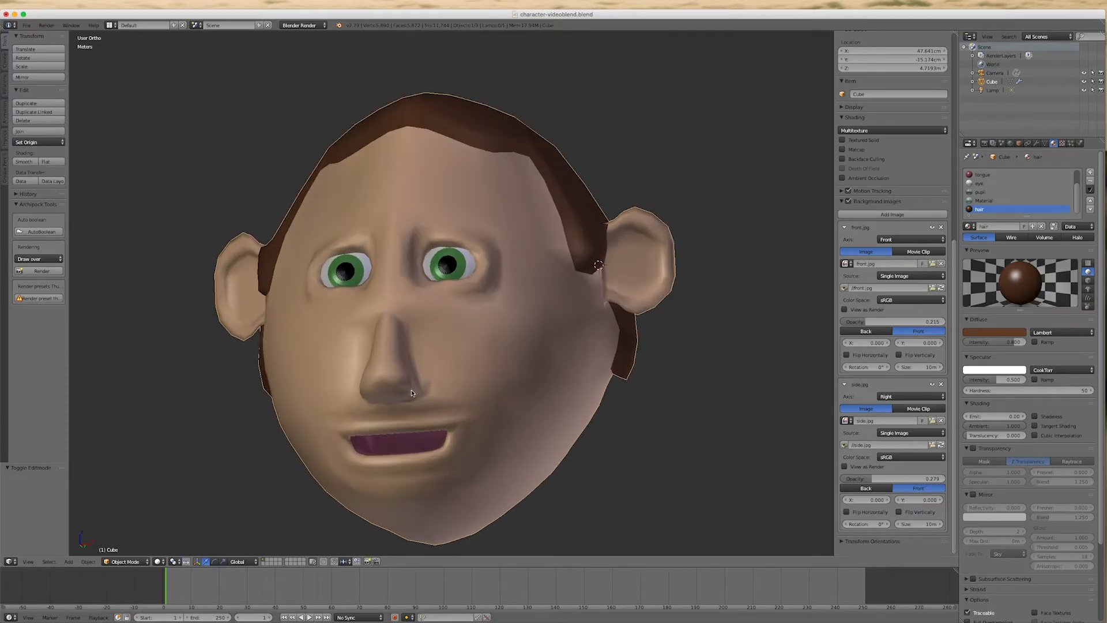
{"action": "key", "text": "Tab"}
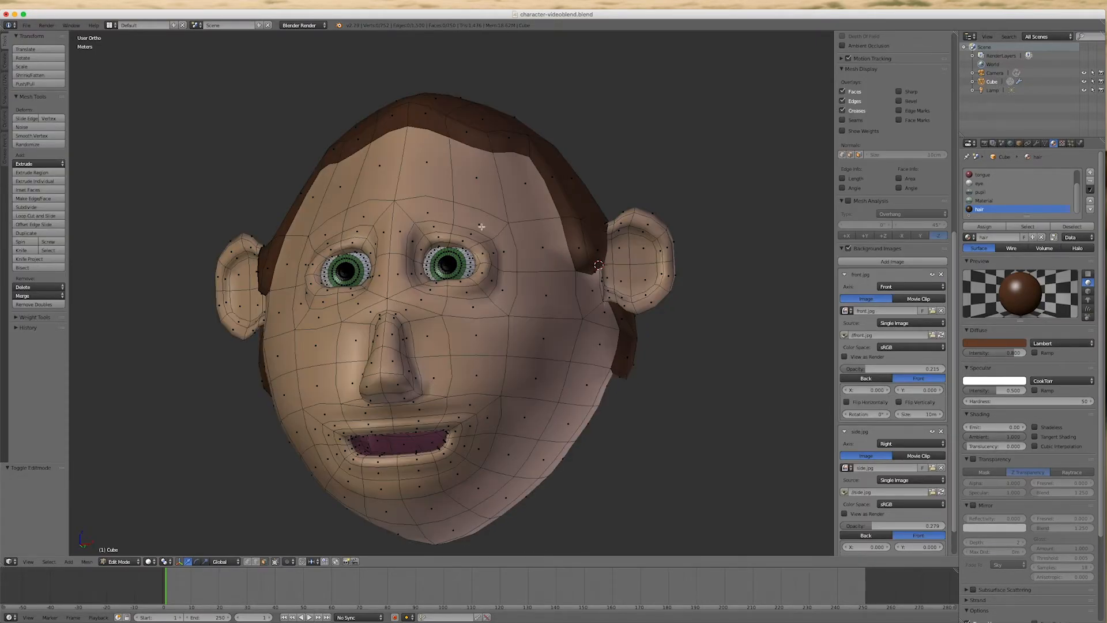
{"action": "middle_click_drag", "start_coordinate": [593, 295], "coordinate": [477, 275]}
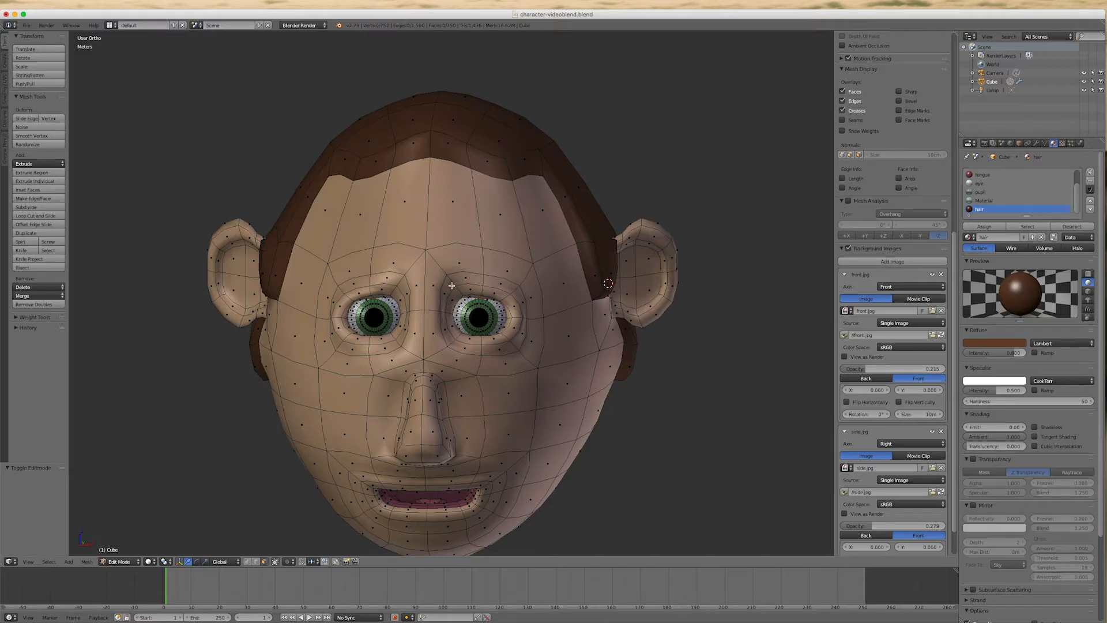
Step: Set the Subdivision Surface modifier's View level to 2 with the head in Object Mode
{"action": "key", "text": "Tab"}
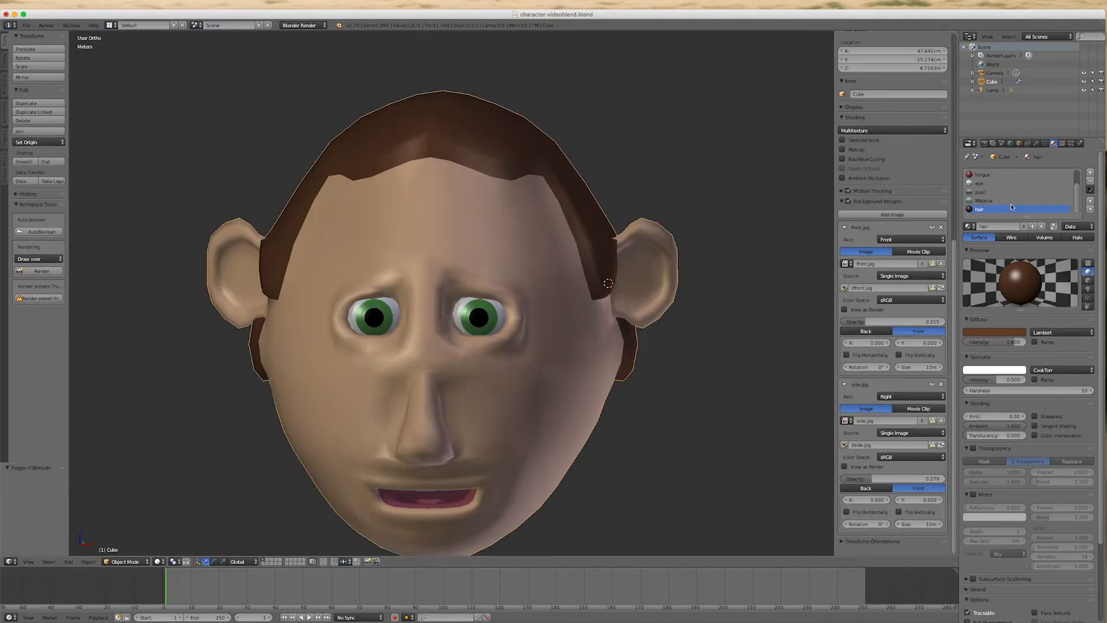
{"action": "left_click", "coordinate": [1037, 143]}
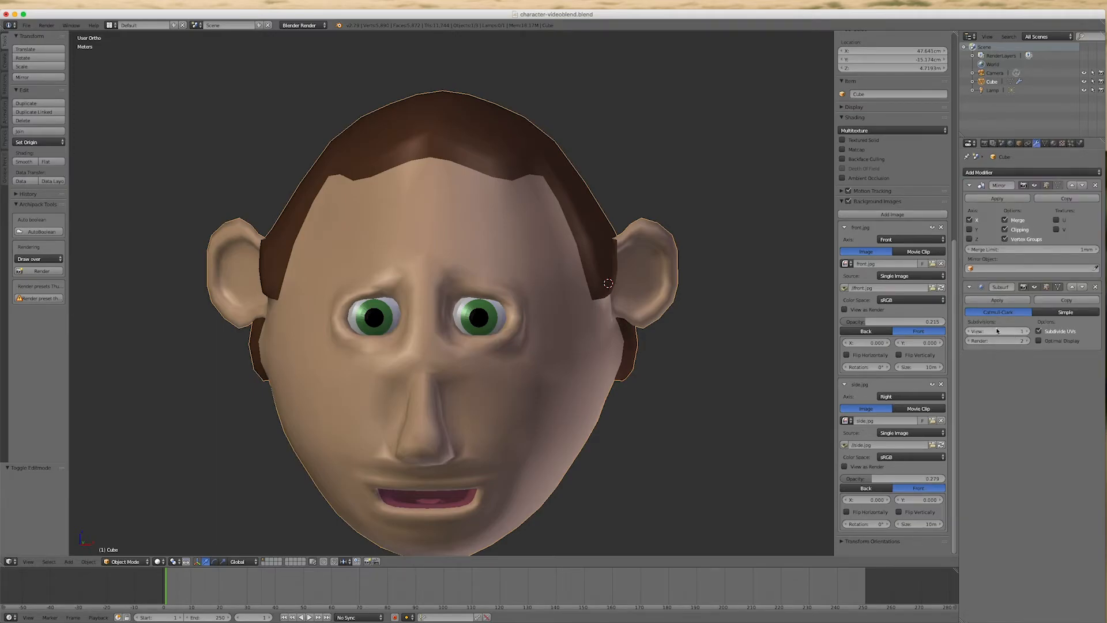
{"action": "left_click", "coordinate": [1024, 331]}
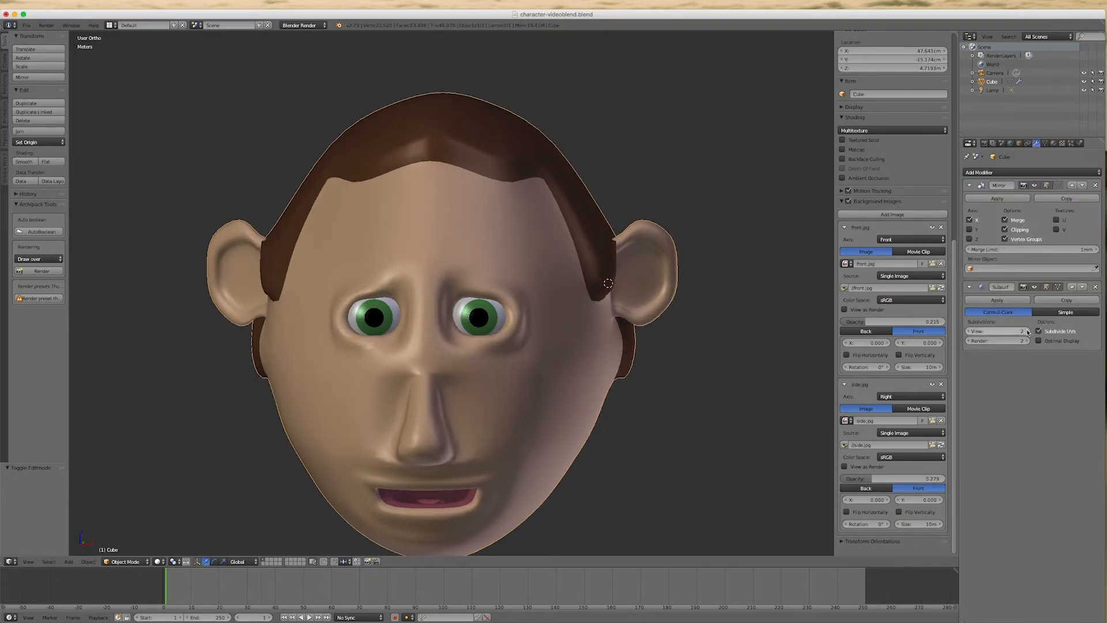
{"action": "middle_click_drag", "start_coordinate": [700, 448], "coordinate": [672, 434]}
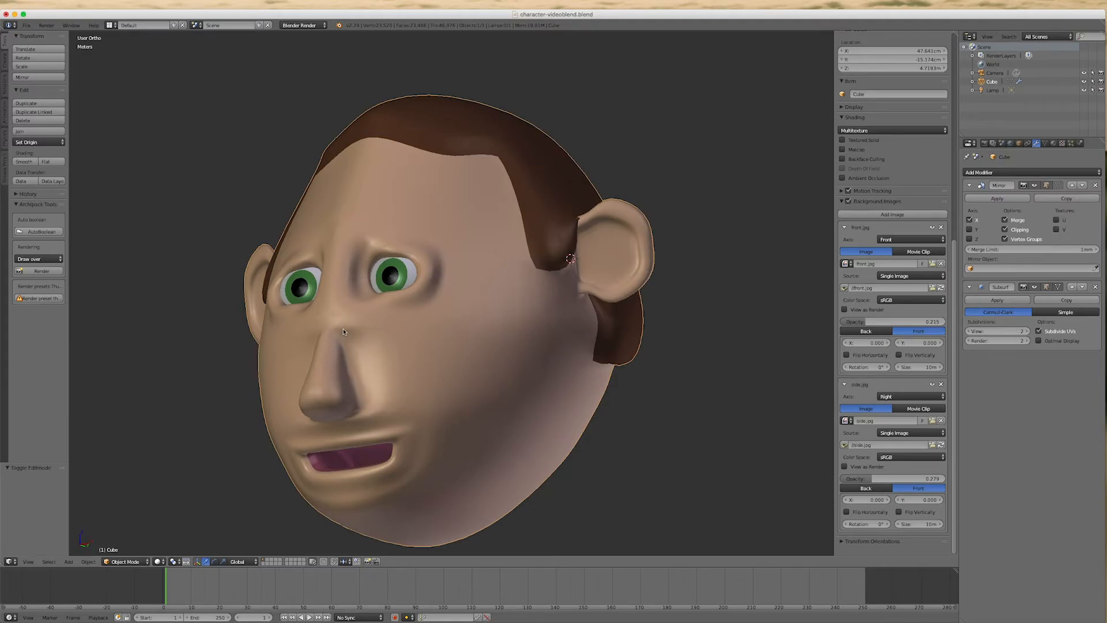
Step: Smooth the vertices of the faces between the nose and upper lip, and of those across the bridge of the nose
{"action": "key", "text": "Tab"}
{"action": "scroll", "coordinate": [365, 422], "scroll_direction": "up", "scroll_amount": 3}
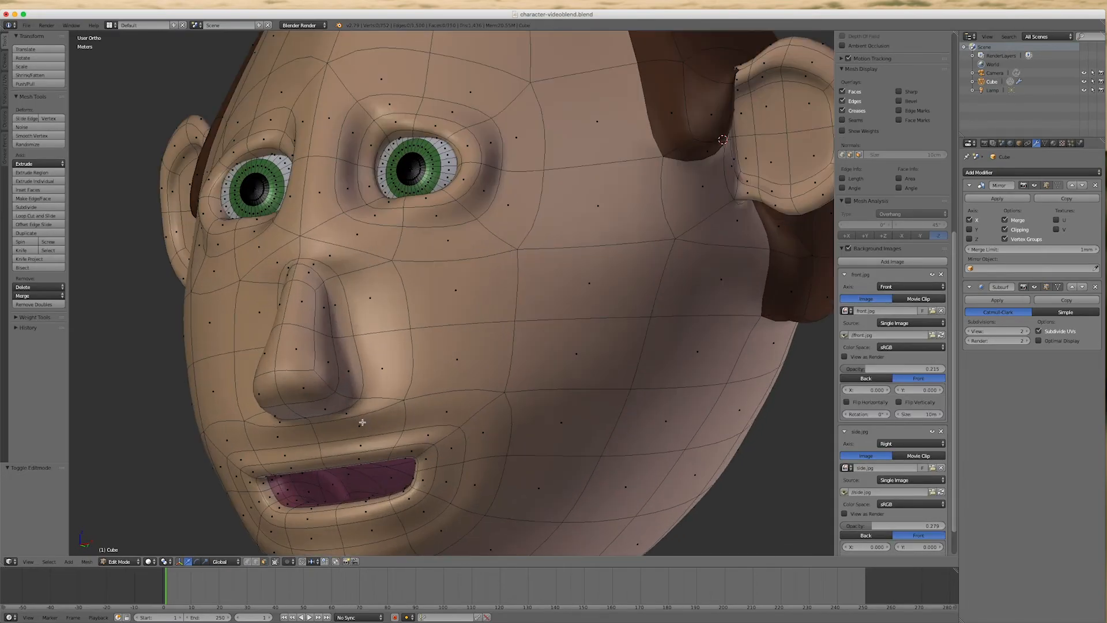
{"action": "right_click", "coordinate": [364, 422], "text": "alt"}
{"action": "right_click", "coordinate": [364, 421], "text": "shift"}
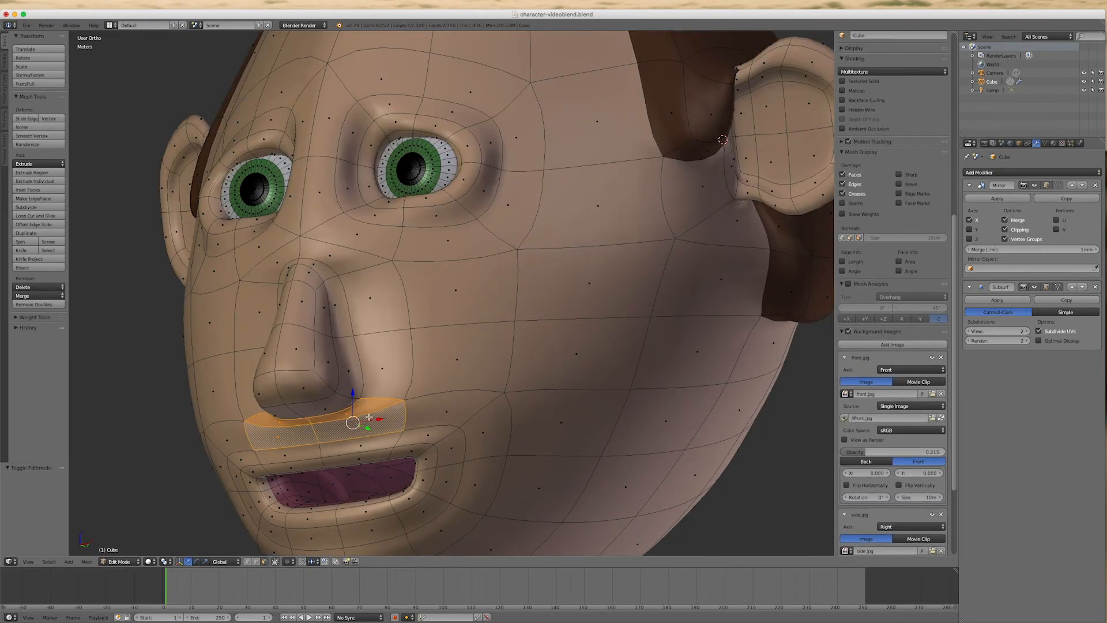
{"action": "left_click", "coordinate": [33, 135]}
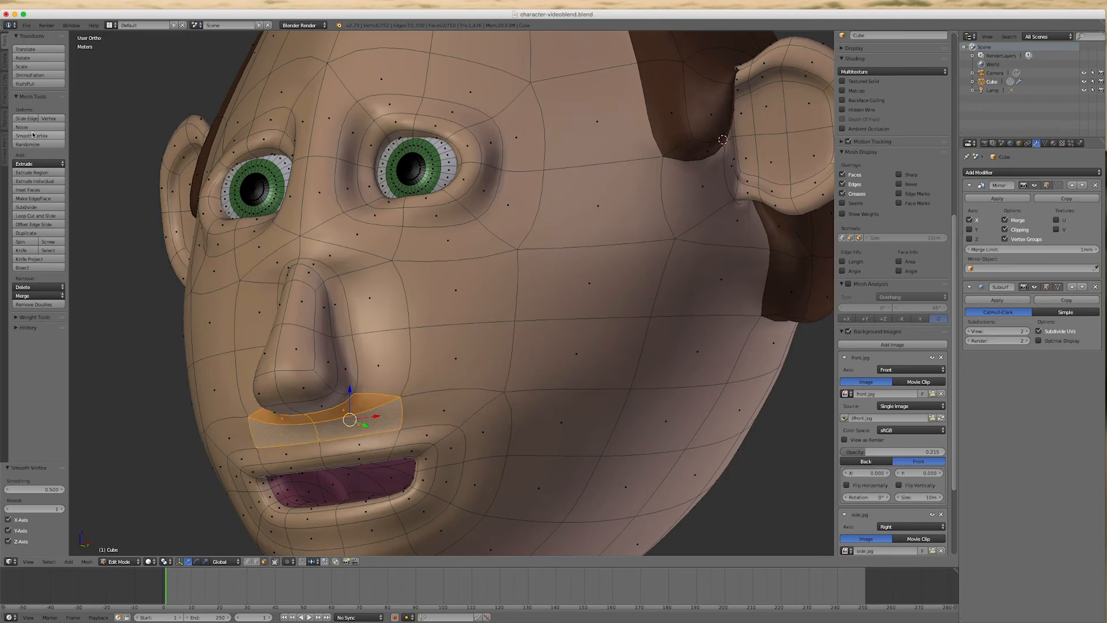
{"action": "right_click", "coordinate": [290, 267]}
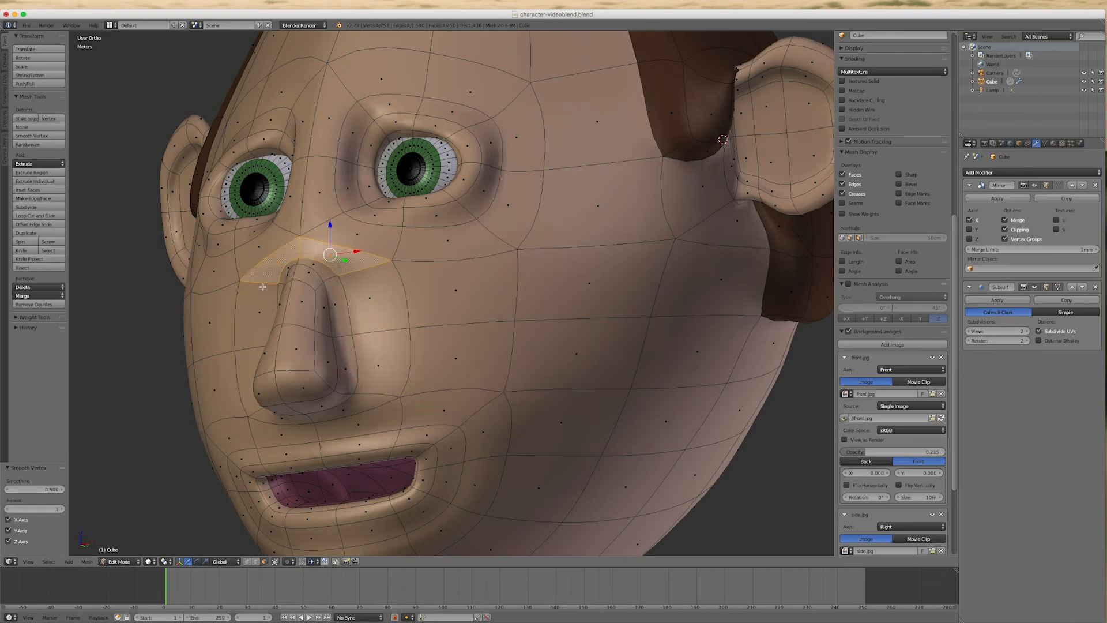
{"action": "left_click", "coordinate": [32, 136]}
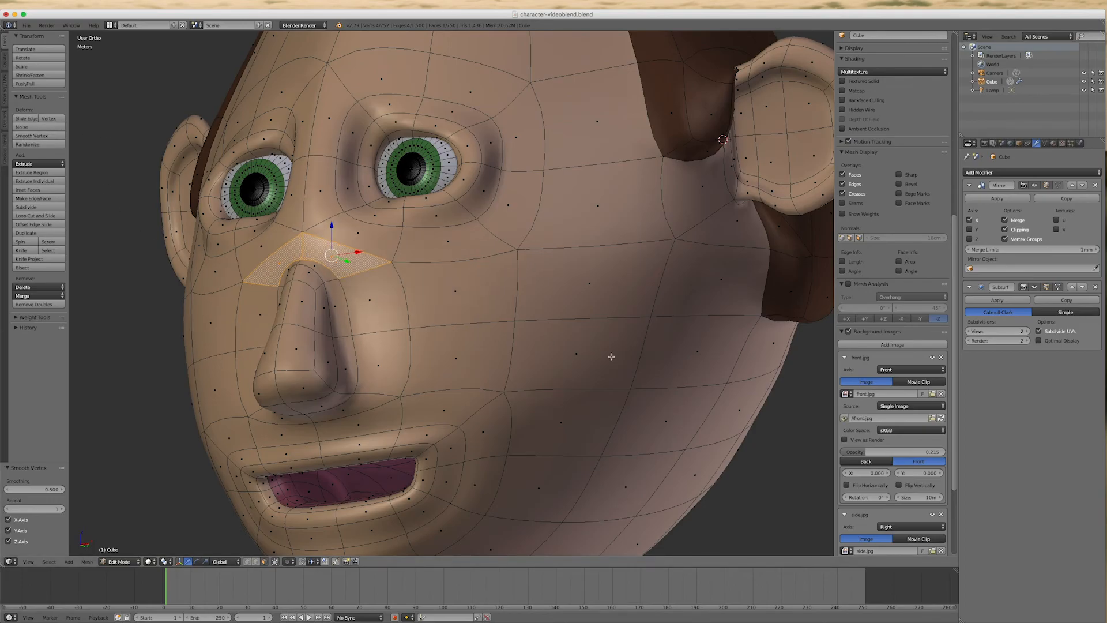